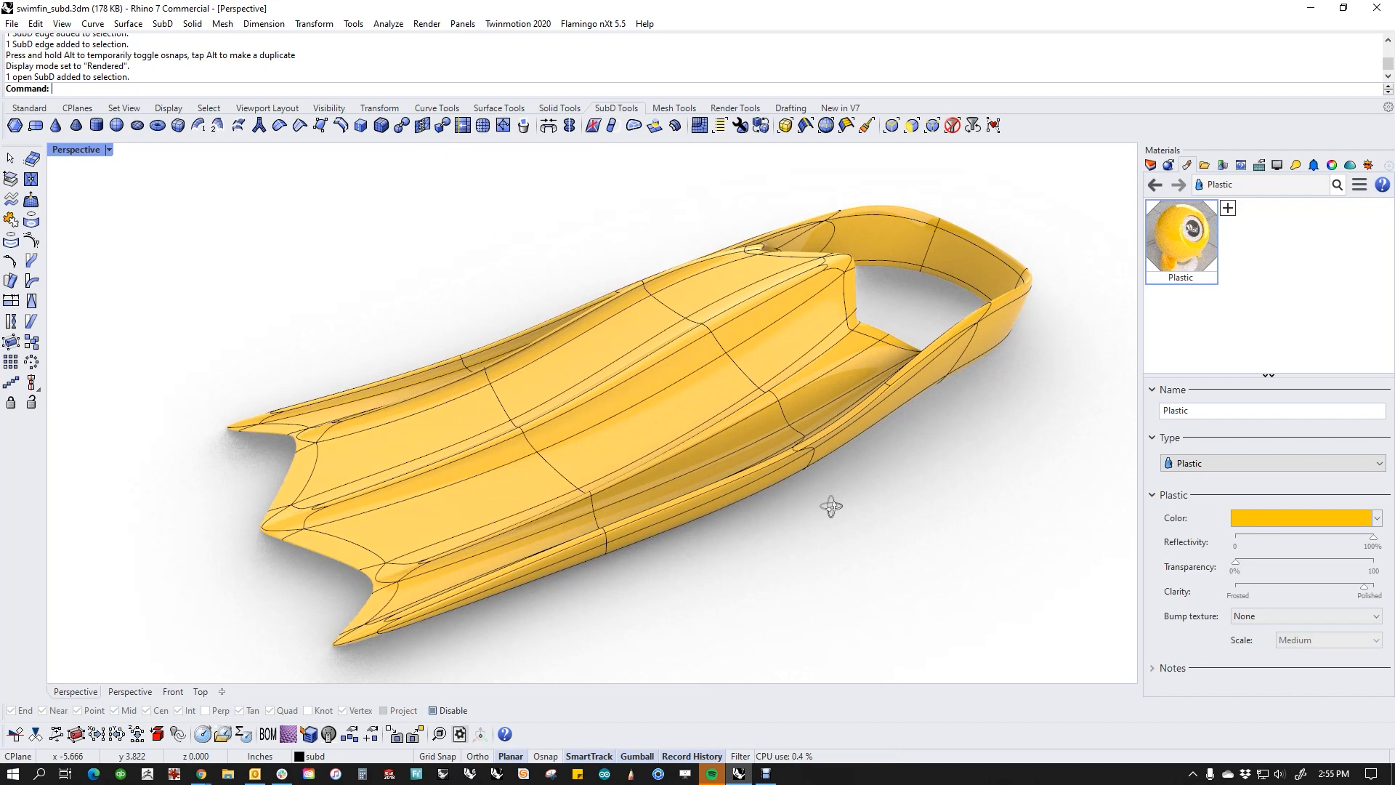
# Step: Select the full edge loop crossing the fin near the foot pocket, scale it slightly in height, and clear the selection
pyautogui.moveTo(823, 541)
pyautogui.mouseDown(button='right')
pyautogui.moveTo(813, 460)
pyautogui.moveTo(741, 452)
pyautogui.moveTo(660, 477)
pyautogui.moveTo(704, 523)
pyautogui.moveTo(699, 481)
pyautogui.moveTo(530, 473)
pyautogui.moveTo(517, 494)
pyautogui.moveTo(529, 477)
pyautogui.moveTo(623, 527)
pyautogui.moveTo(769, 499)
pyautogui.moveTo(847, 572)
pyautogui.moveTo(841, 607)
pyautogui.moveTo(966, 530)
pyautogui.moveTo(847, 492)
pyautogui.moveTo(741, 486)
pyautogui.moveTo(825, 499)
pyautogui.moveTo(827, 523)
pyautogui.mouseUp(button='right')
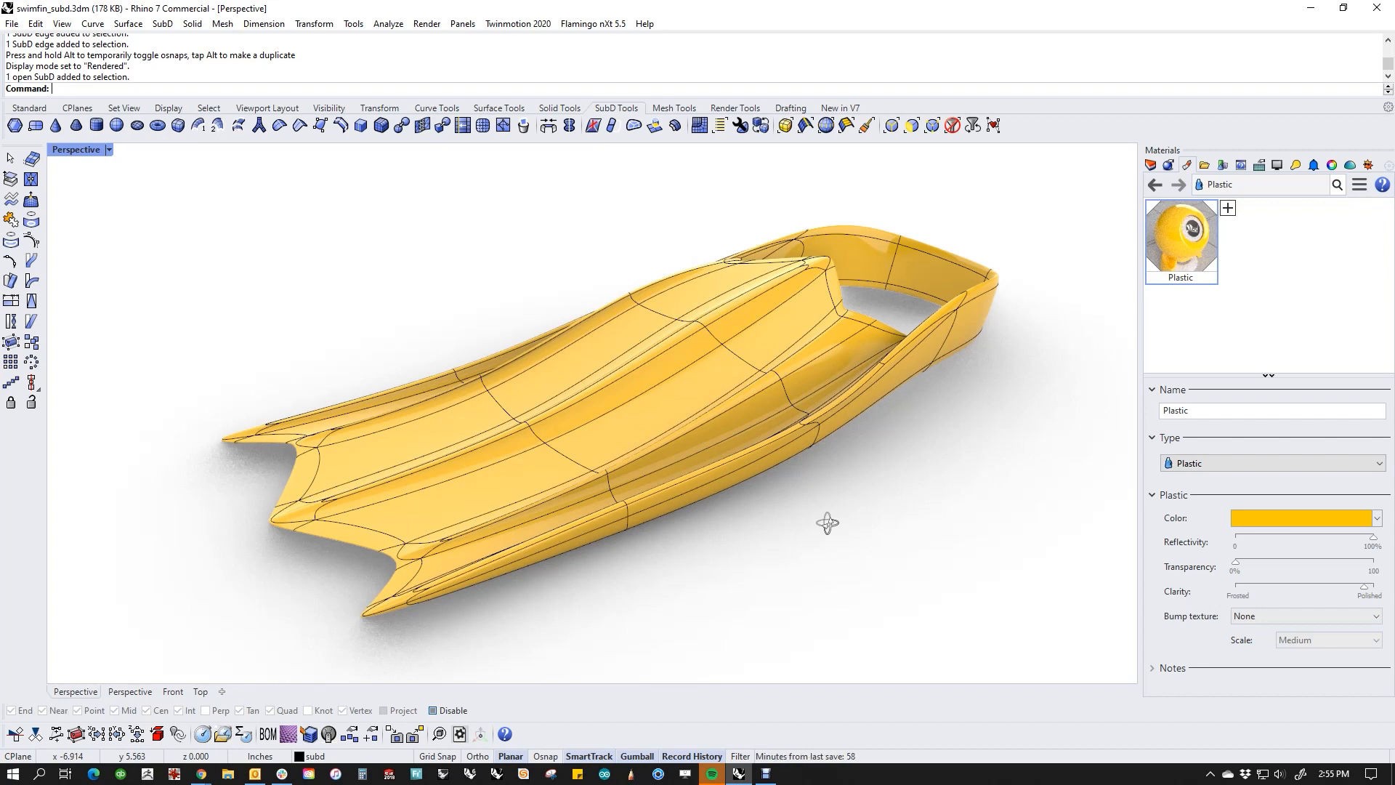
pyautogui.moveTo(875, 563); pyautogui.dragTo(728, 416, button='right')
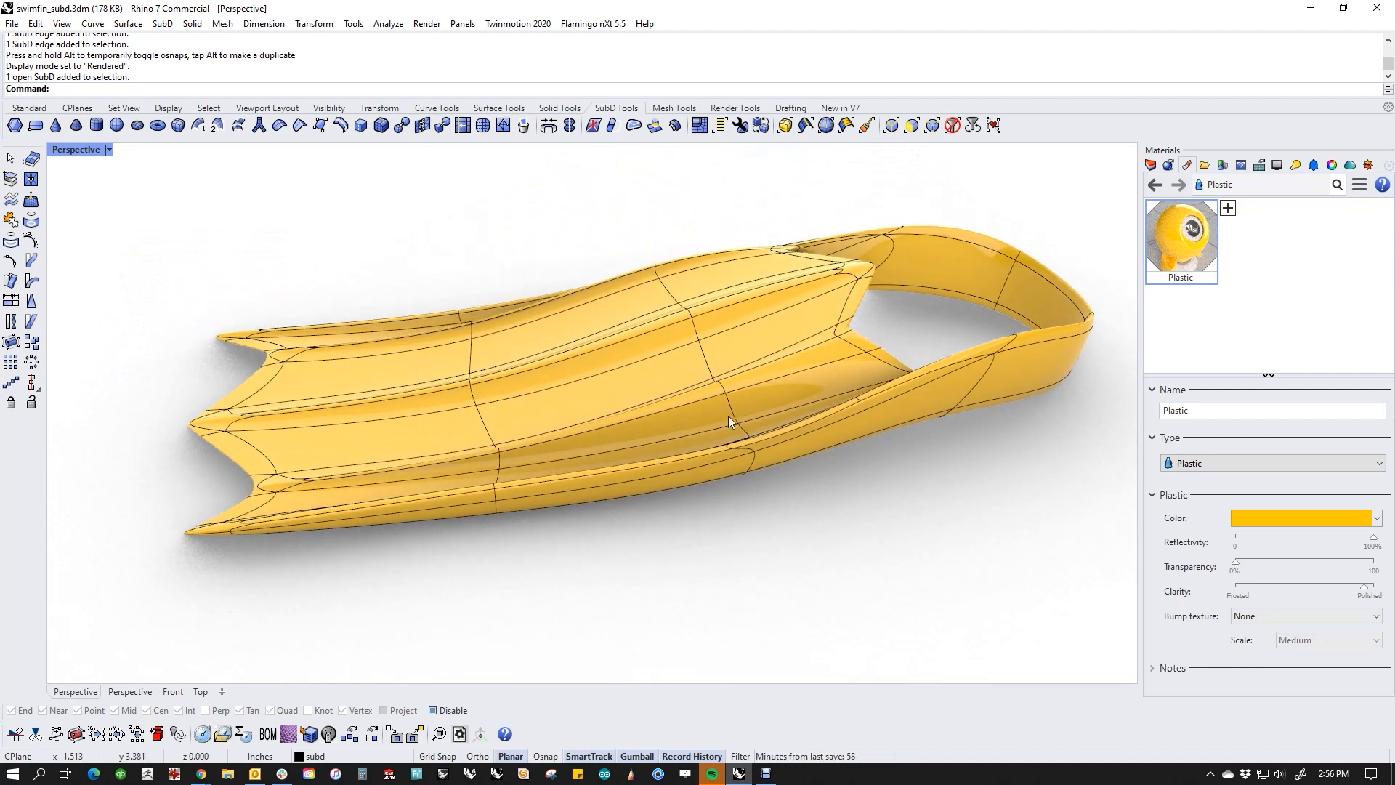
pyautogui.doubleClick(709, 358)
pyautogui.moveTo(706, 360); pyautogui.dragTo(743, 498, button='right')
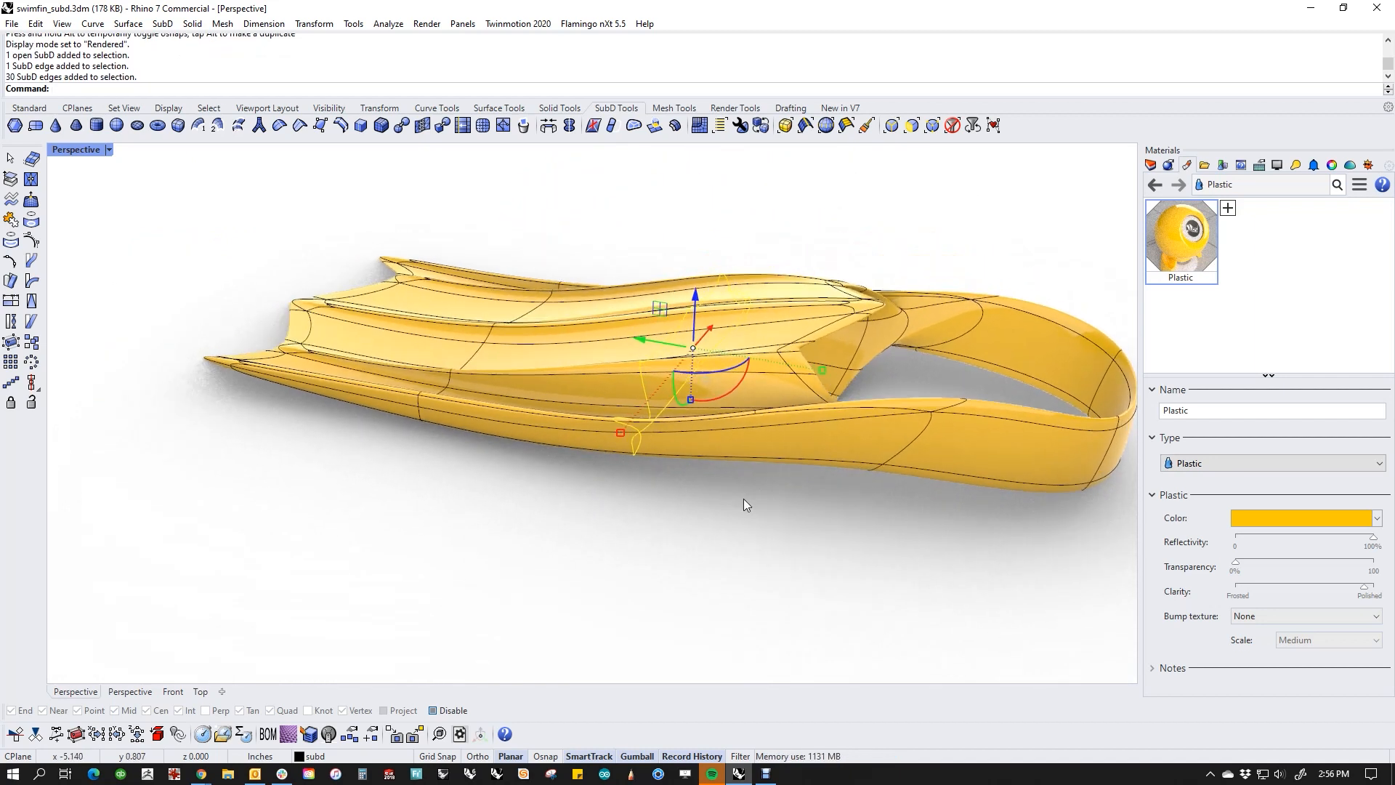
pyautogui.moveTo(690, 400)
pyautogui.mouseDown()
pyautogui.moveTo(701, 434)
pyautogui.moveTo(692, 400)
pyautogui.mouseUp()
pyautogui.click(674, 529)
pyautogui.moveTo(674, 528); pyautogui.dragTo(783, 577, button='right')
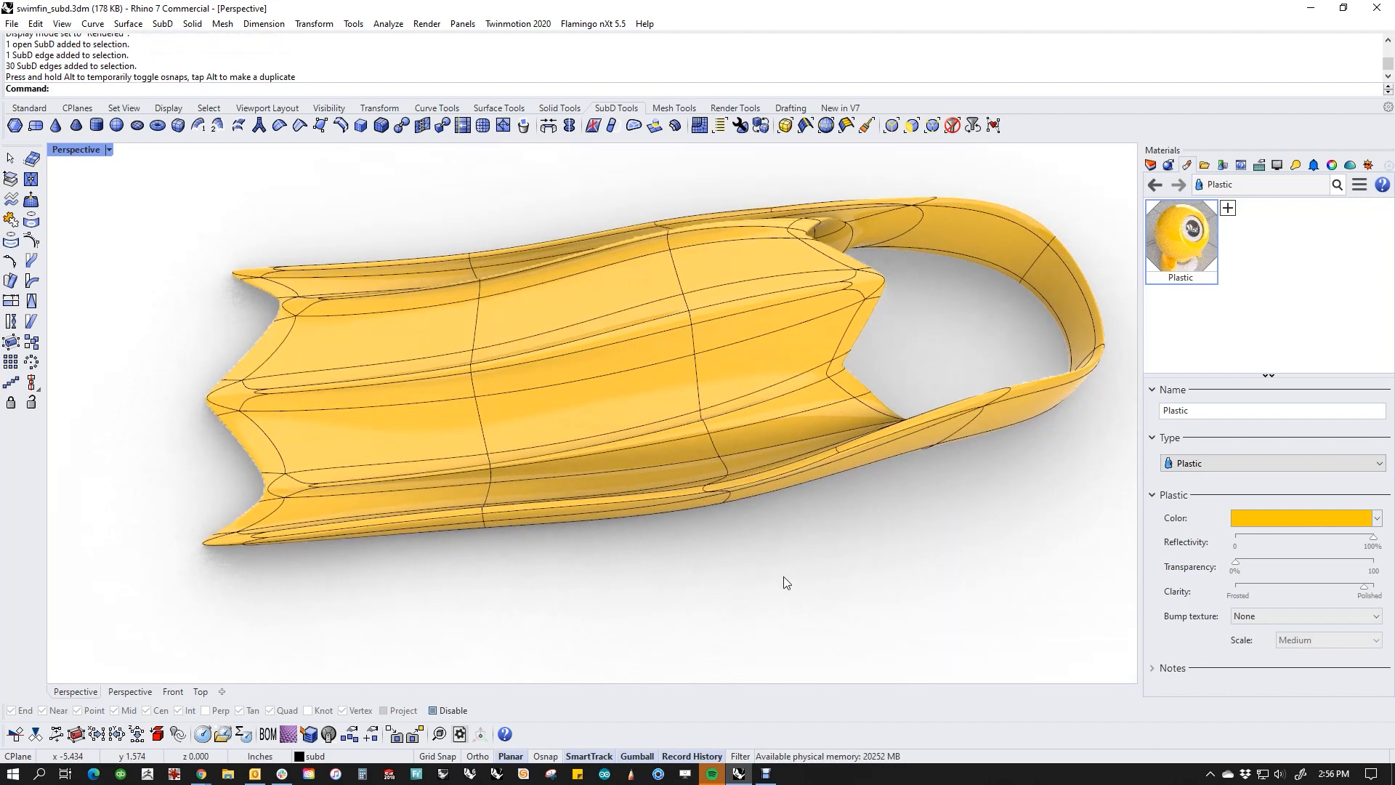
# Step: Reselect the crosswise edge loop near the foot pocket, scale it slightly across the fin's width, and deselect it
pyautogui.doubleClick(717, 444)
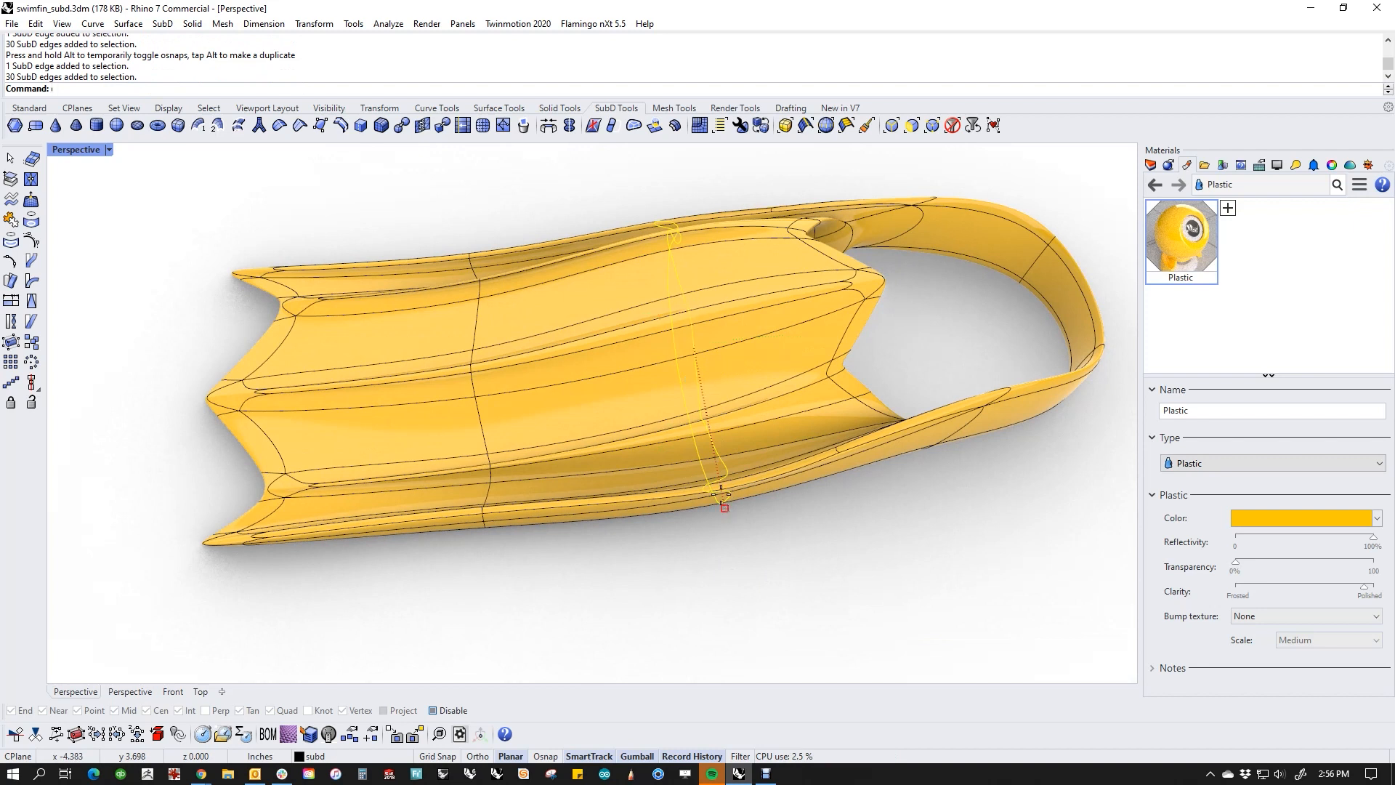
pyautogui.moveTo(720, 495)
pyautogui.mouseDown()
pyautogui.moveTo(714, 463)
pyautogui.moveTo(728, 507)
pyautogui.mouseUp()
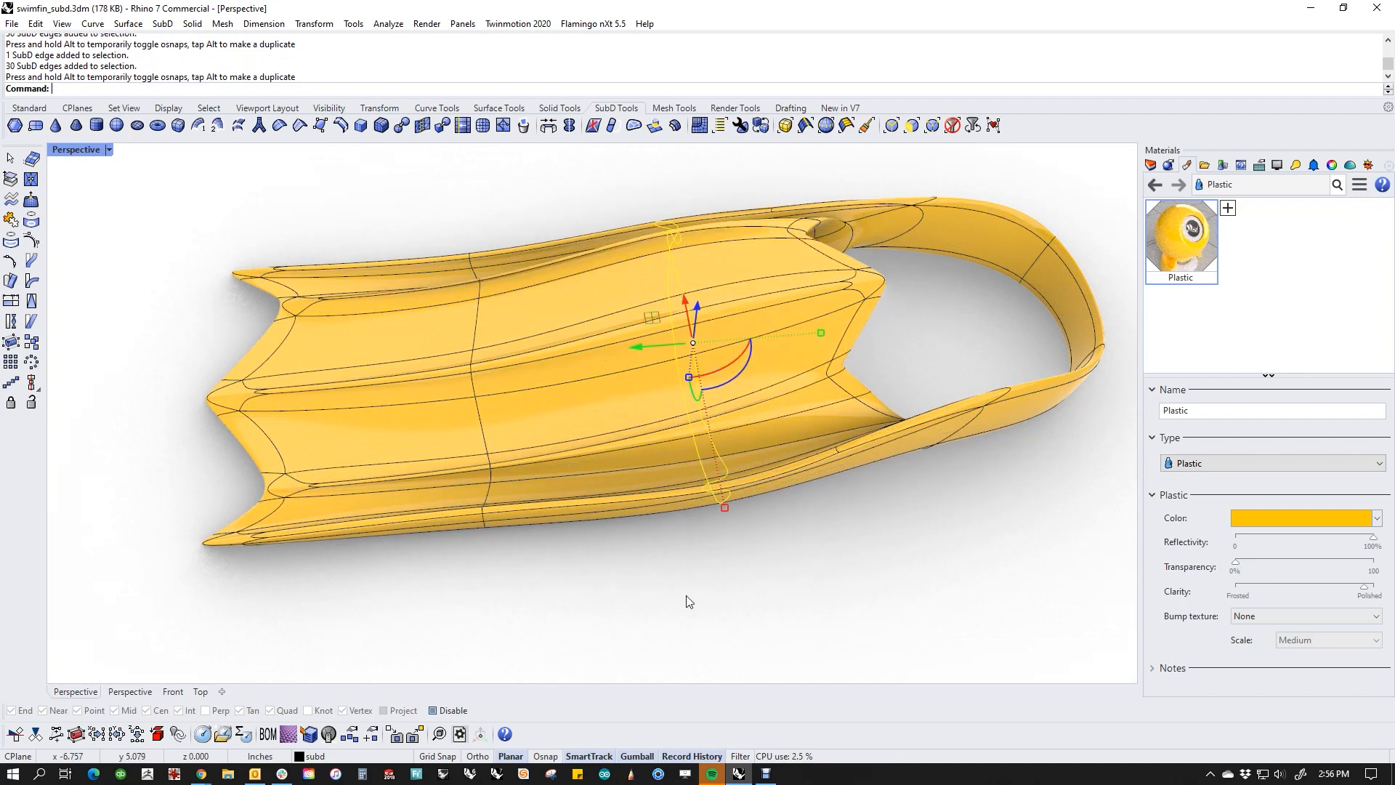
pyautogui.click(689, 601)
pyautogui.moveTo(688, 602); pyautogui.dragTo(586, 414, button='right')
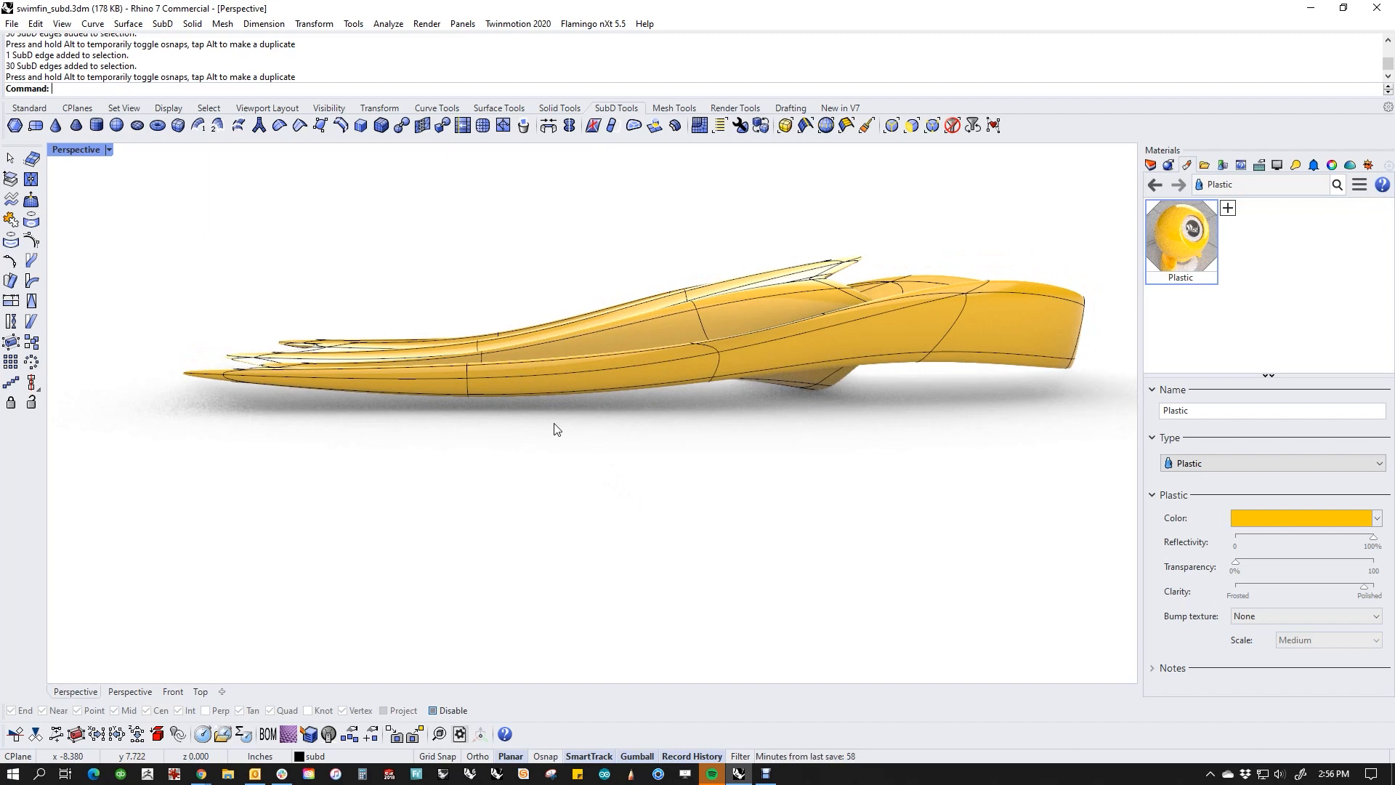
pyautogui.moveTo(554, 428); pyautogui.dragTo(623, 562, button='right')
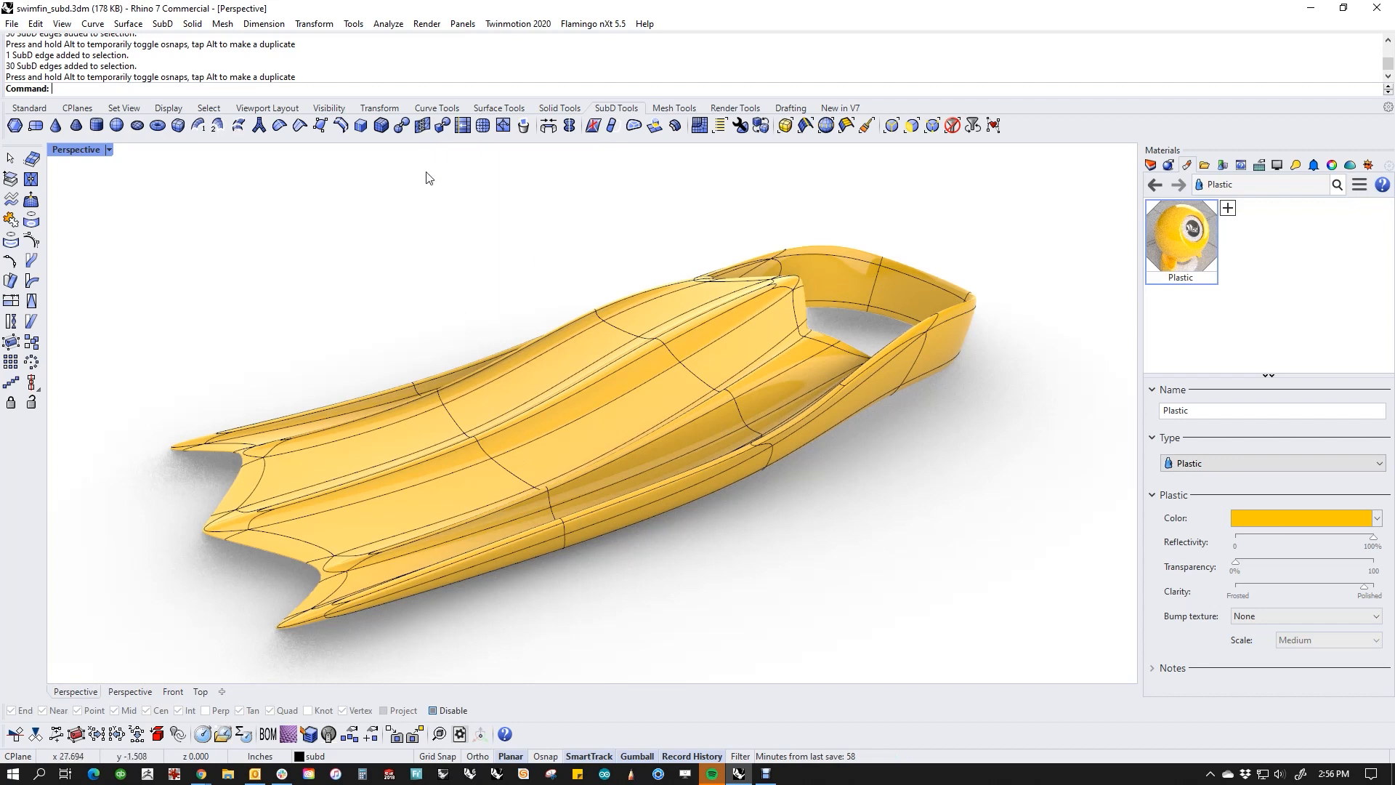
# Step: Show the transform tools and the layer list, and make the twist layer with its reference lines visible
pyautogui.click(380, 111)
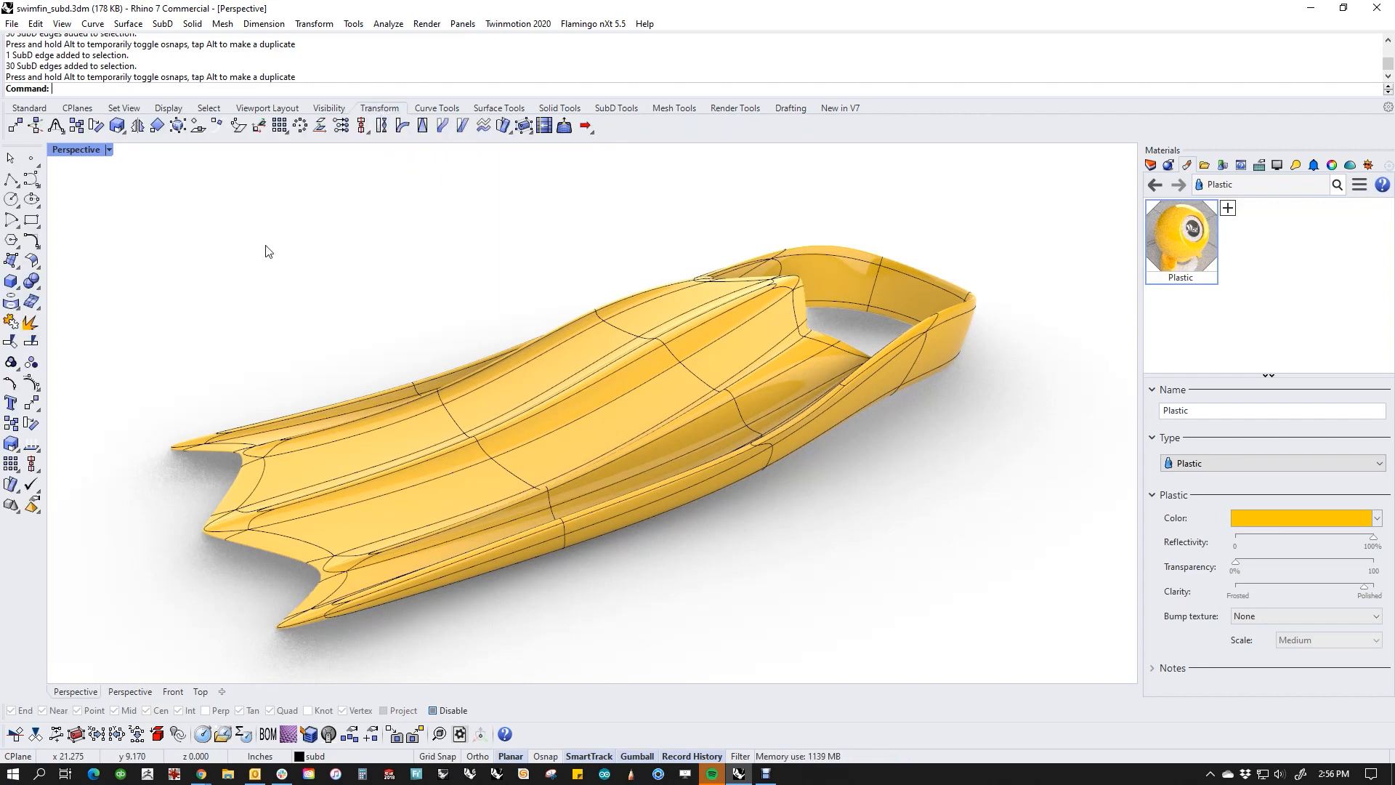
pyautogui.click(1150, 166)
pyautogui.moveTo(929, 483); pyautogui.dragTo(693, 410, button='right')
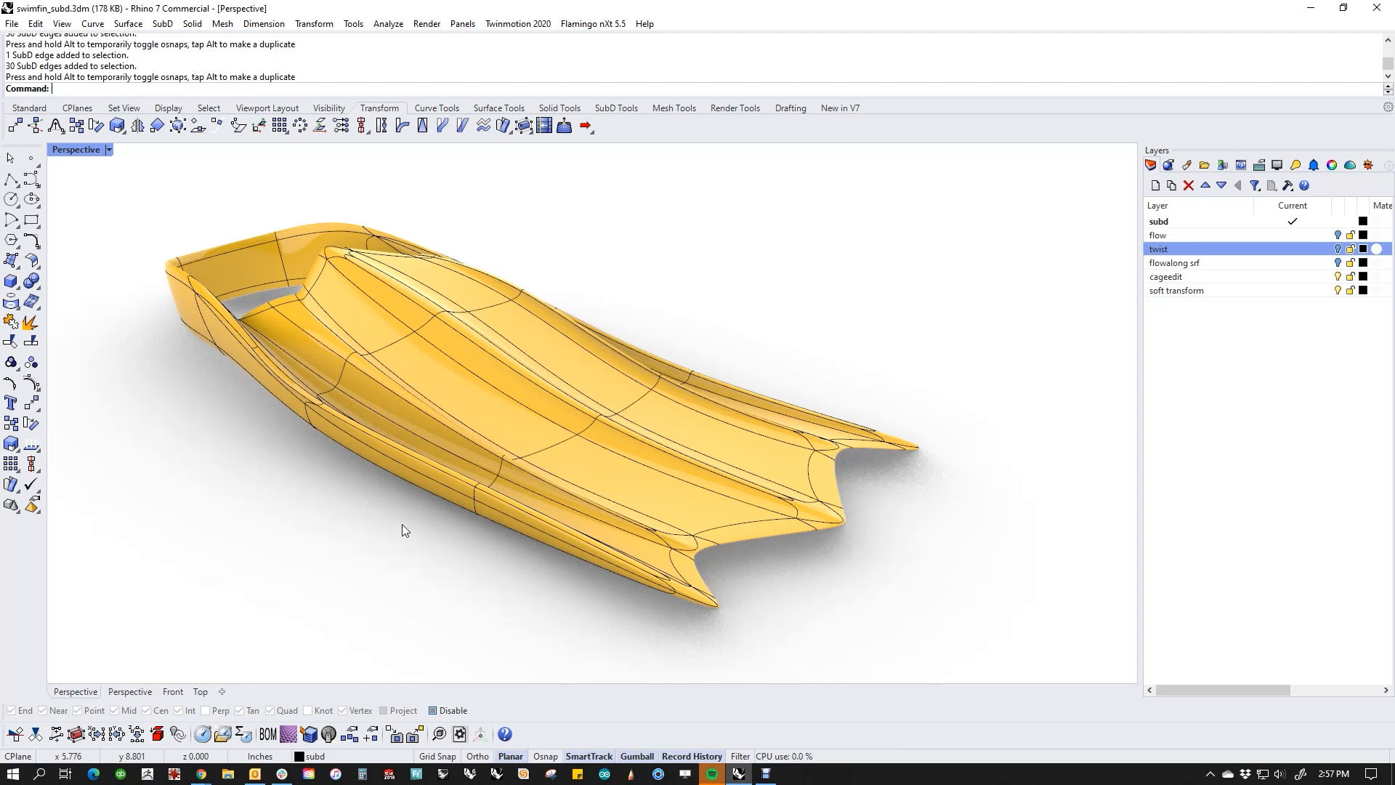
pyautogui.click(1337, 248)
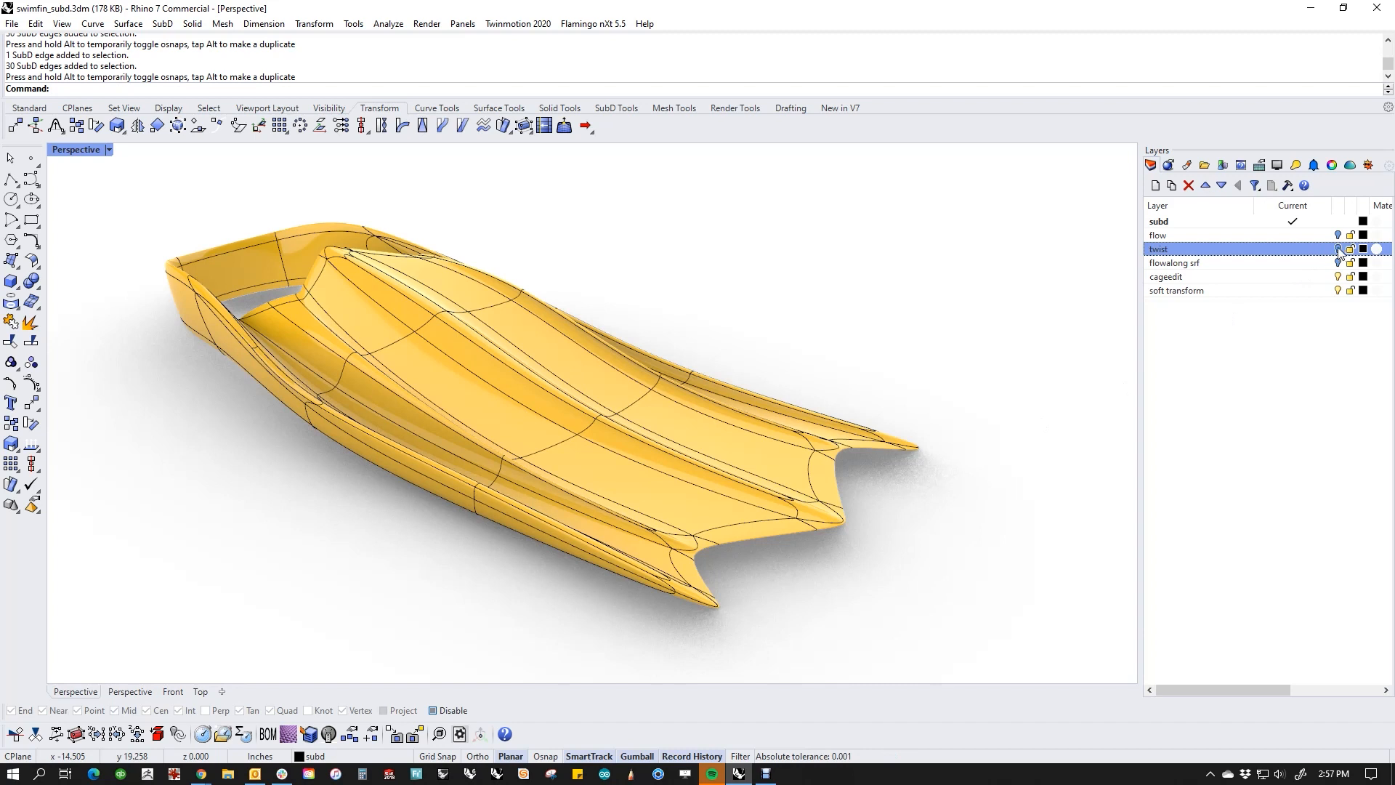
pyautogui.moveTo(614, 454)
pyautogui.keyDown('shift'); pyautogui.mouseDown(button='right')
pyautogui.moveTo(521, 327)
pyautogui.moveTo(633, 472)
pyautogui.mouseUp(button='right'); pyautogui.keyUp('shift')
pyautogui.keyDown('shift'); pyautogui.moveTo(634, 472); pyautogui.dragTo(672, 494, button='right'); pyautogui.keyUp('shift')
pyautogui.scroll(-3, 704, 494)
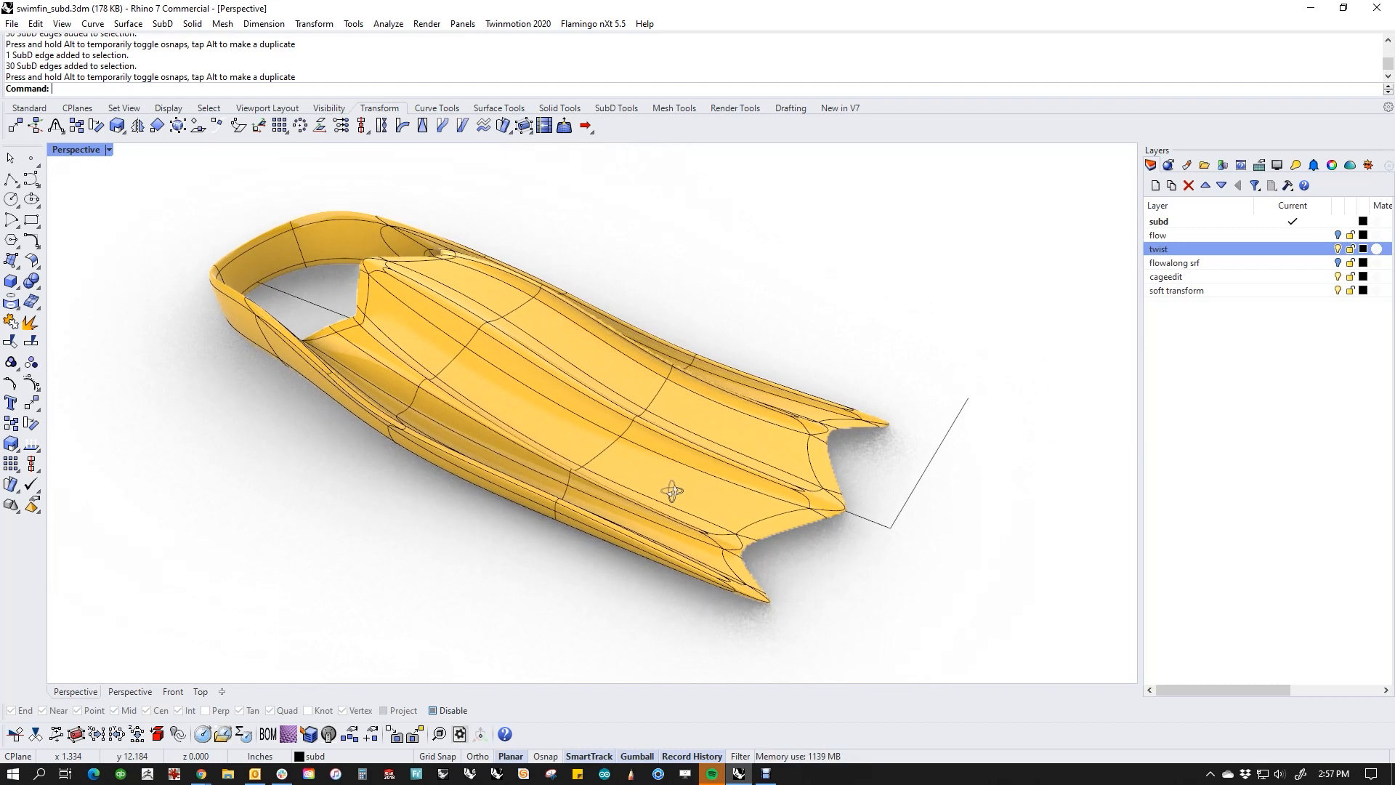
# Step: Twist the whole fin slightly about the long centre line, using the end of the short line as the first reference point
pyautogui.click(381, 128)
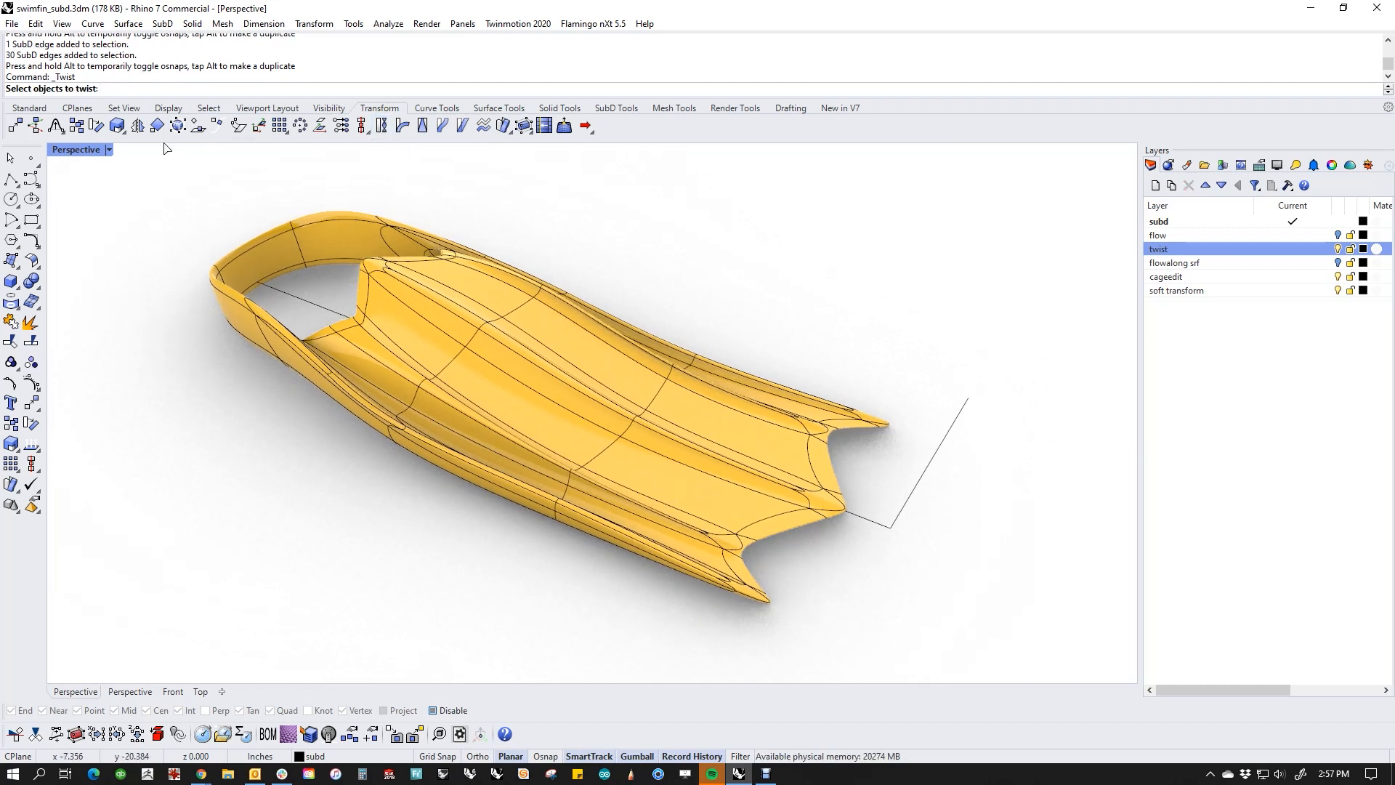
pyautogui.click(486, 301)
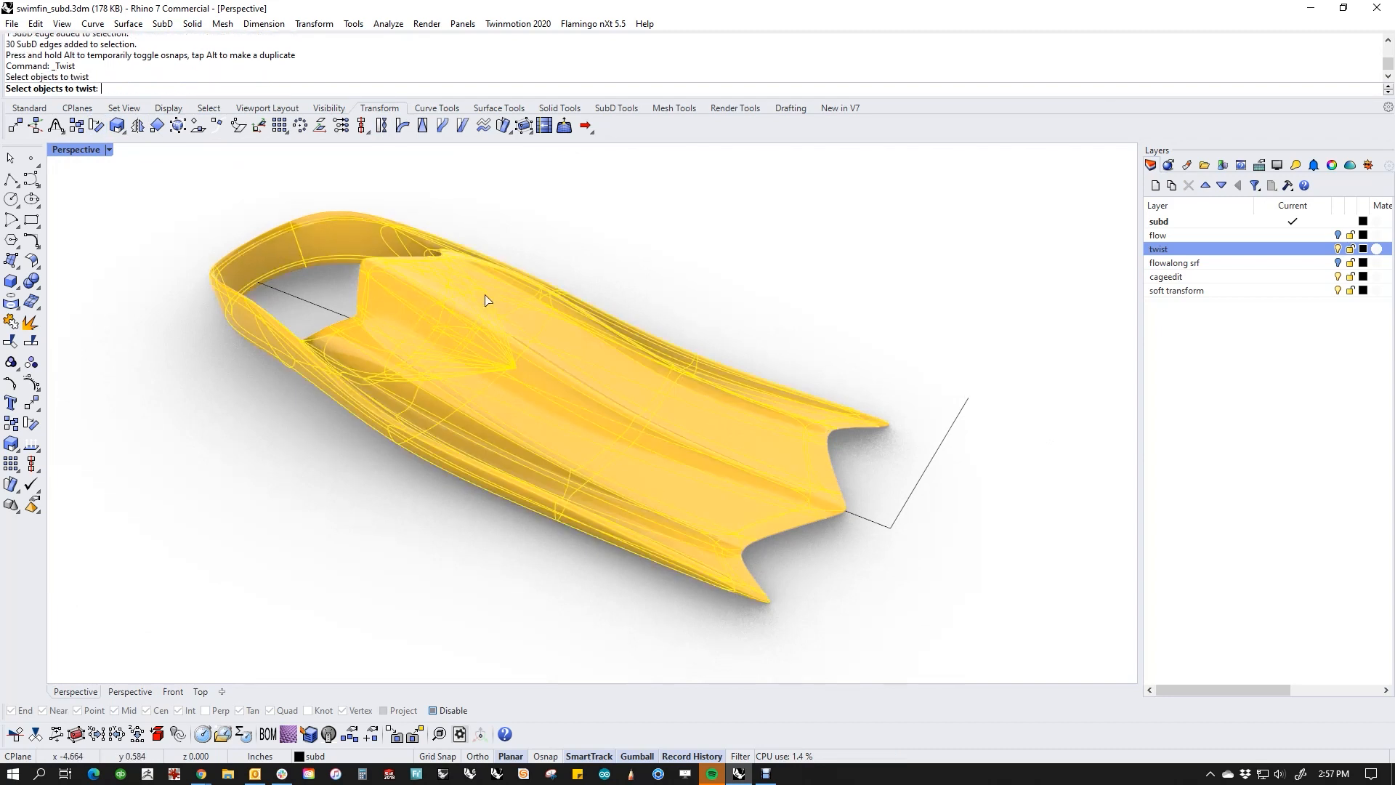
pyautogui.press('Return')
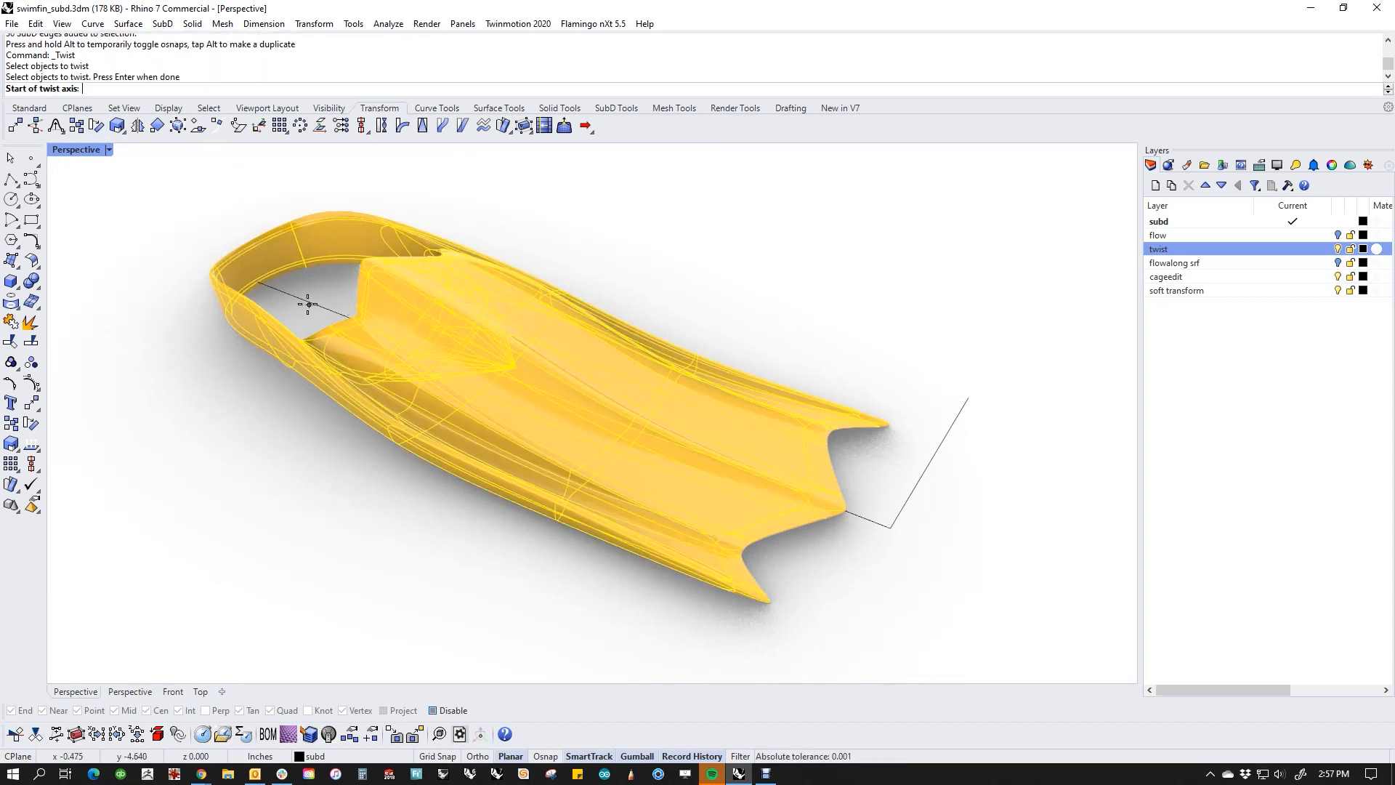
pyautogui.click(258, 282)
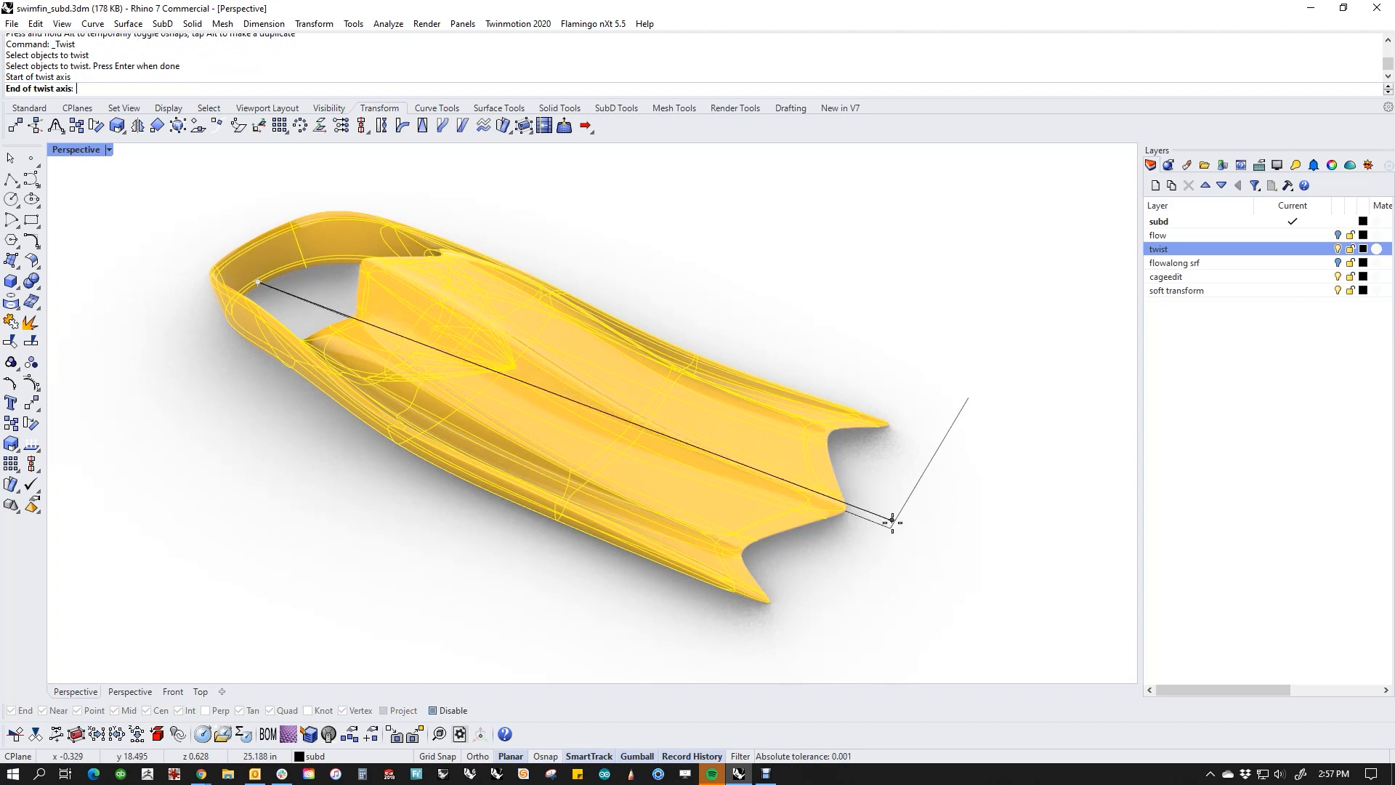
pyautogui.press('alt')
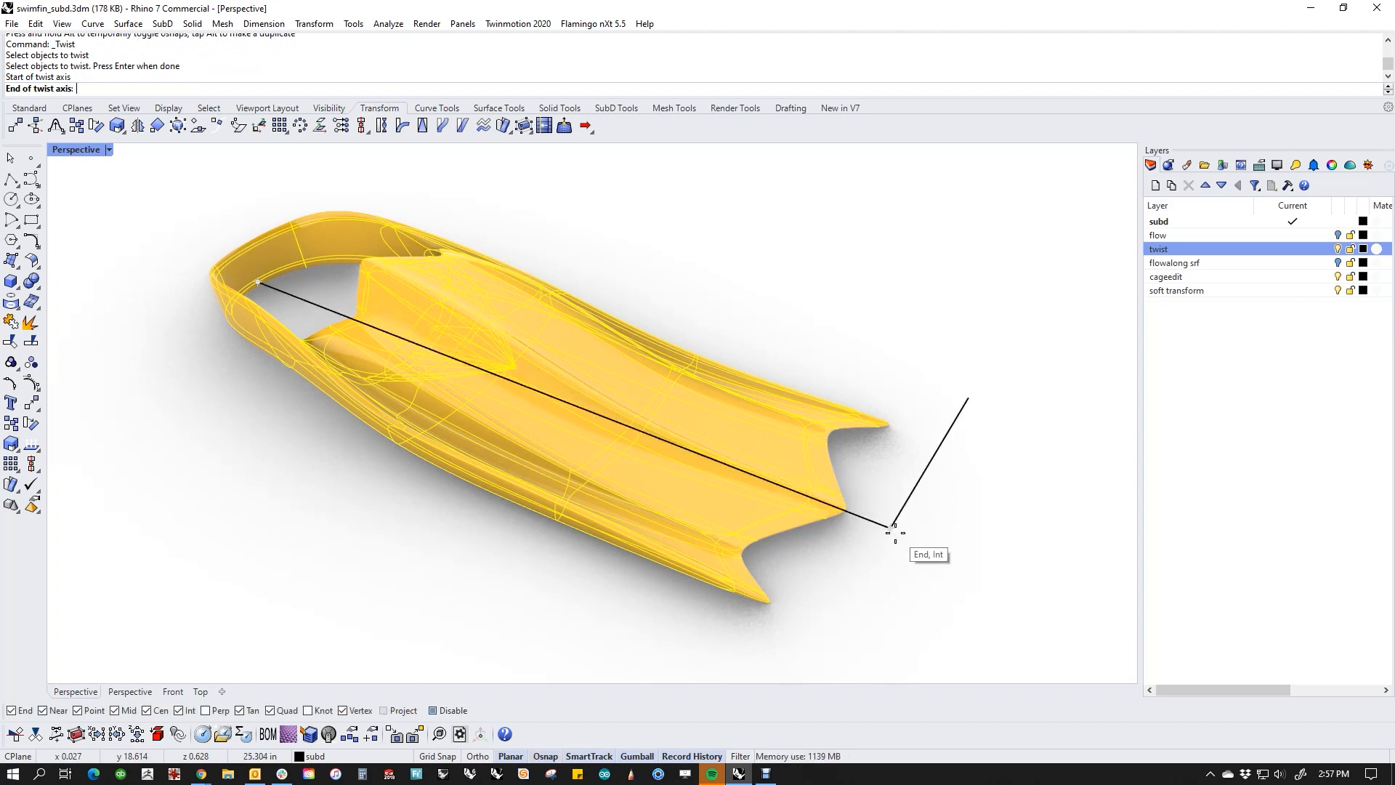
pyautogui.click(893, 531)
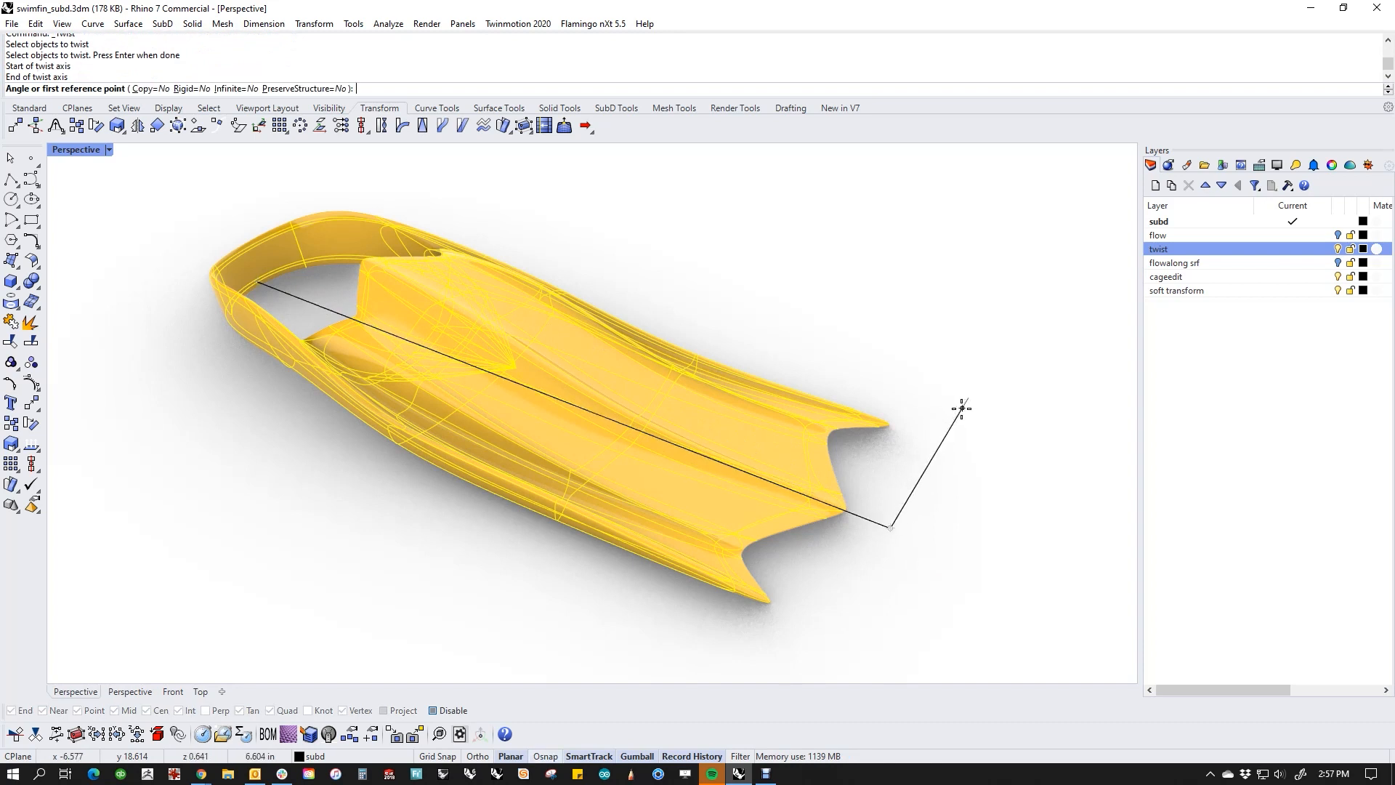
pyautogui.press('alt')
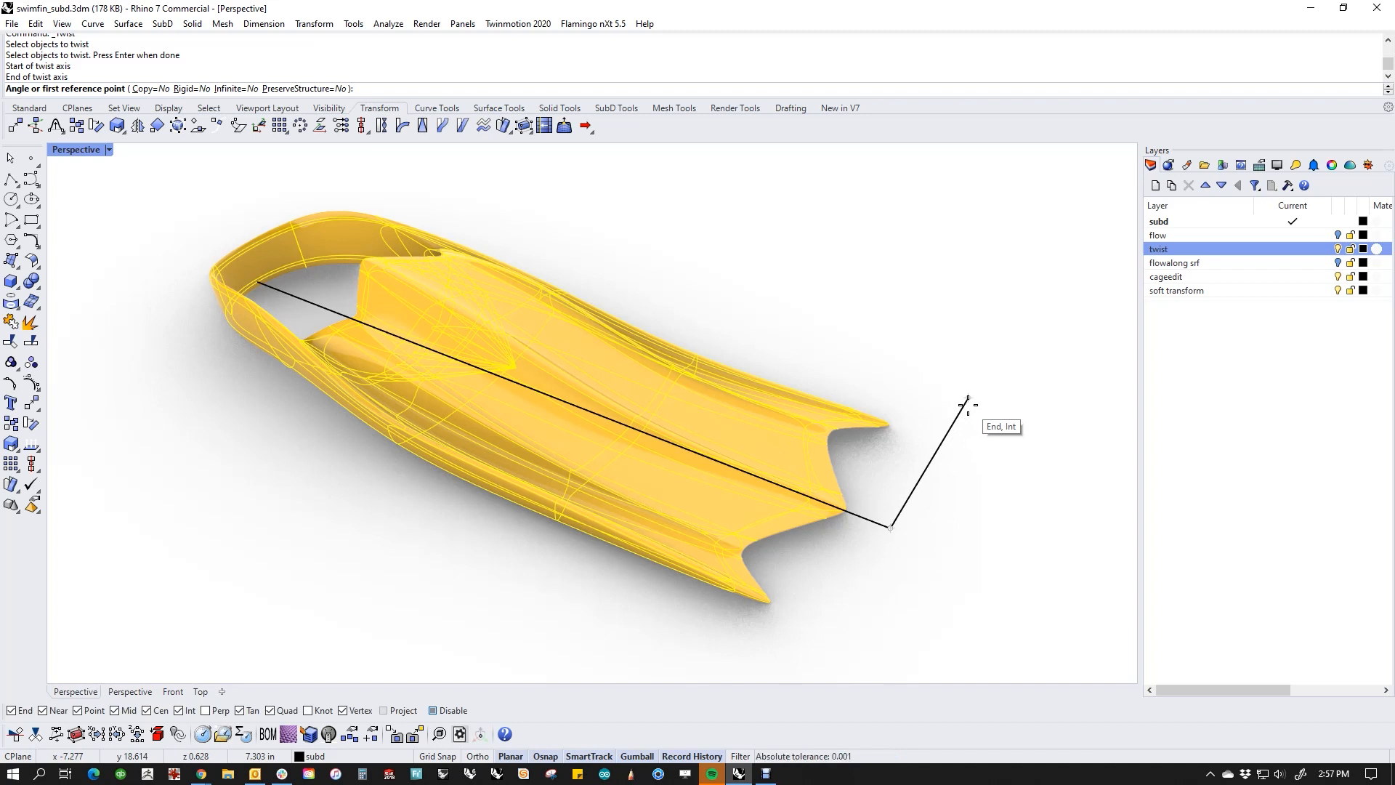
pyautogui.click(967, 405)
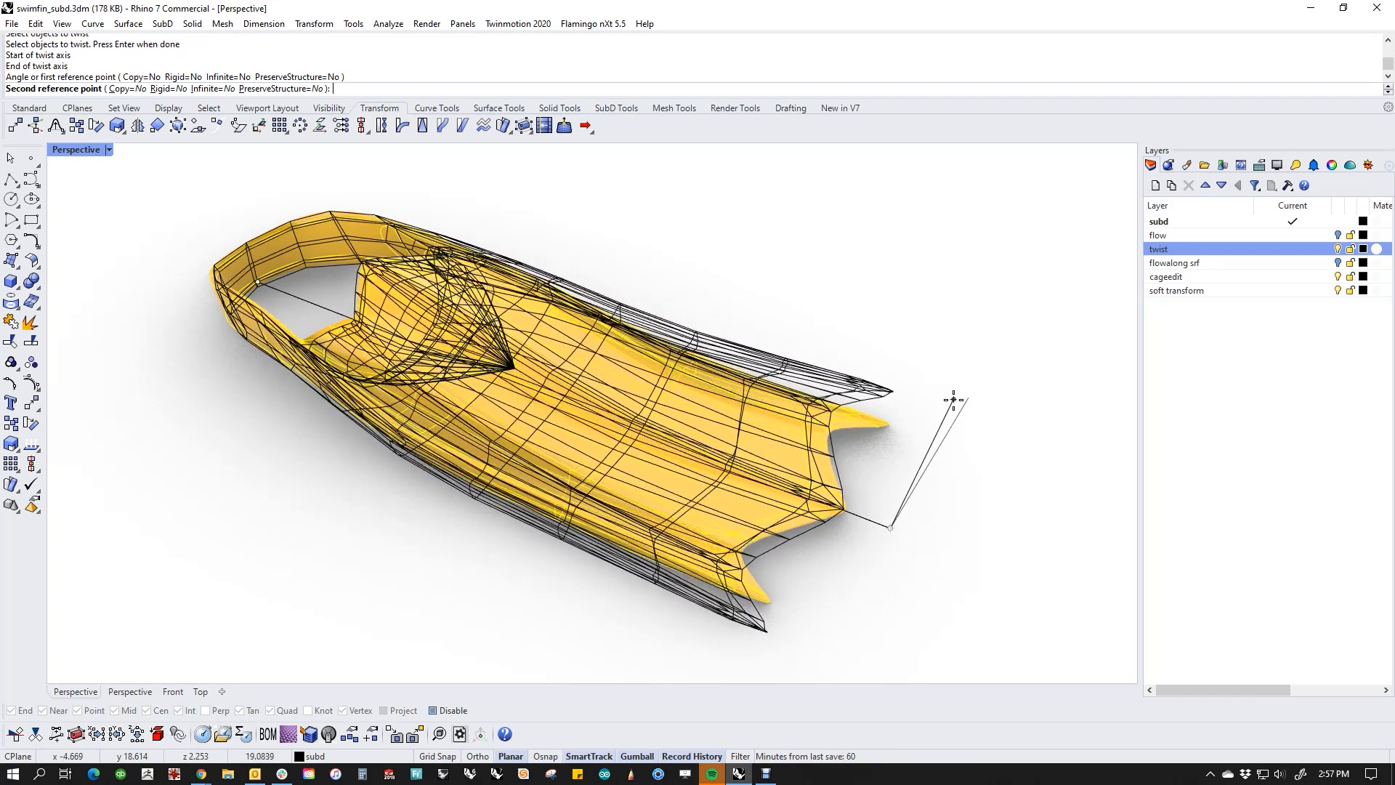
pyautogui.click(945, 400)
pyautogui.moveTo(949, 405); pyautogui.dragTo(843, 492, button='right')
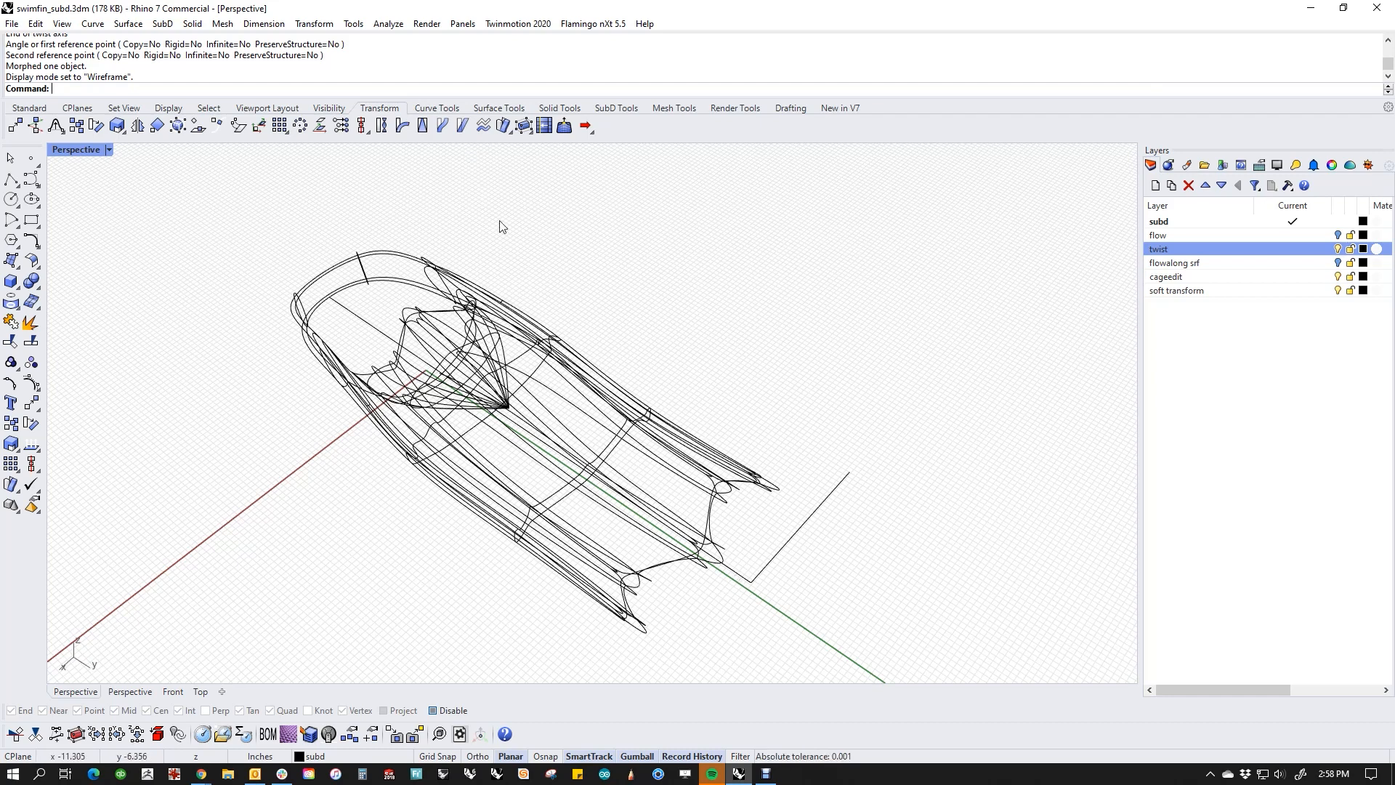
# Step: Select only the tip end of the blade and twist it about the centre line from mid-blade to the line's corner
pyautogui.moveTo(500, 227); pyautogui.dragTo(539, 315, button='right')
pyautogui.moveTo(551, 312); pyautogui.dragTo(796, 590)
pyautogui.moveTo(797, 589); pyautogui.dragTo(475, 193, button='right')
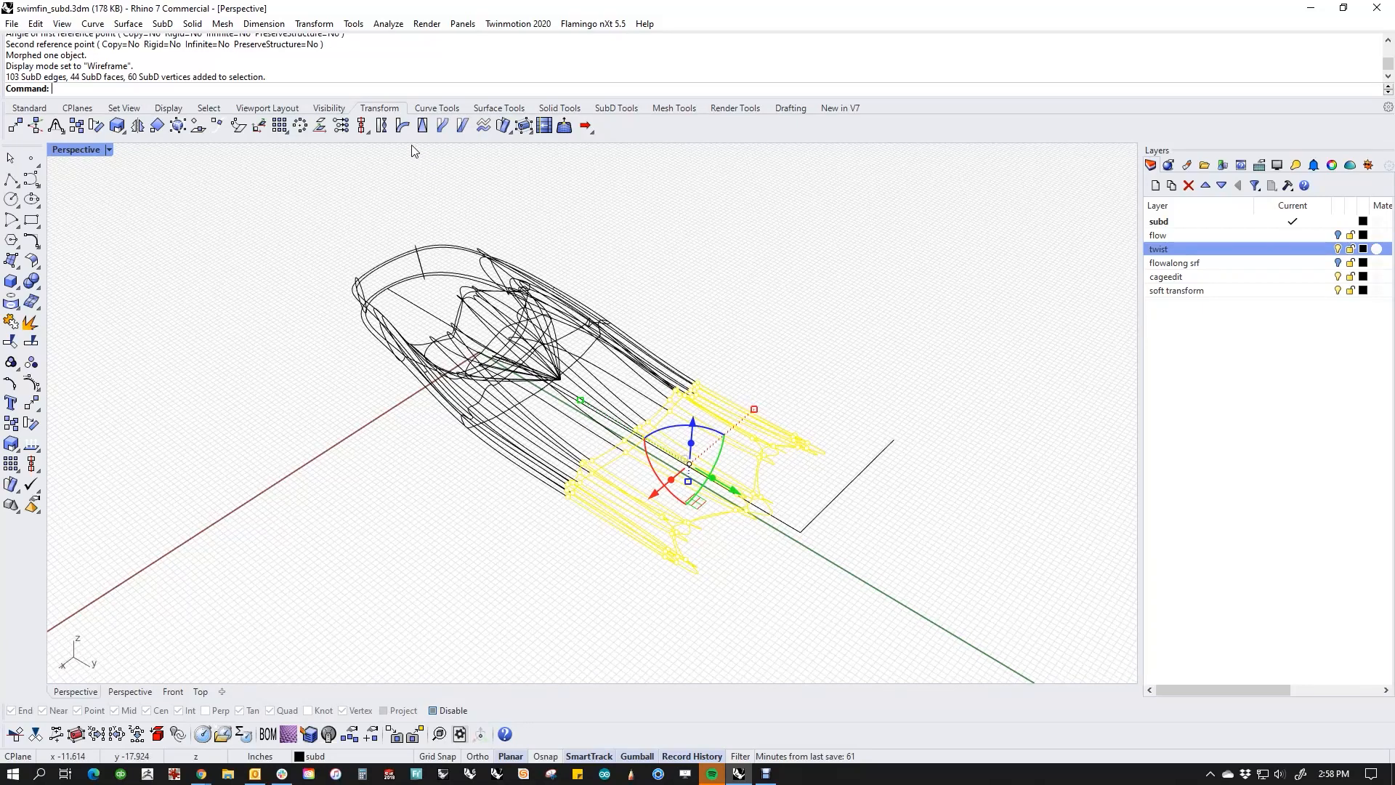
pyautogui.click(381, 125)
pyautogui.scroll(3, 658, 442)
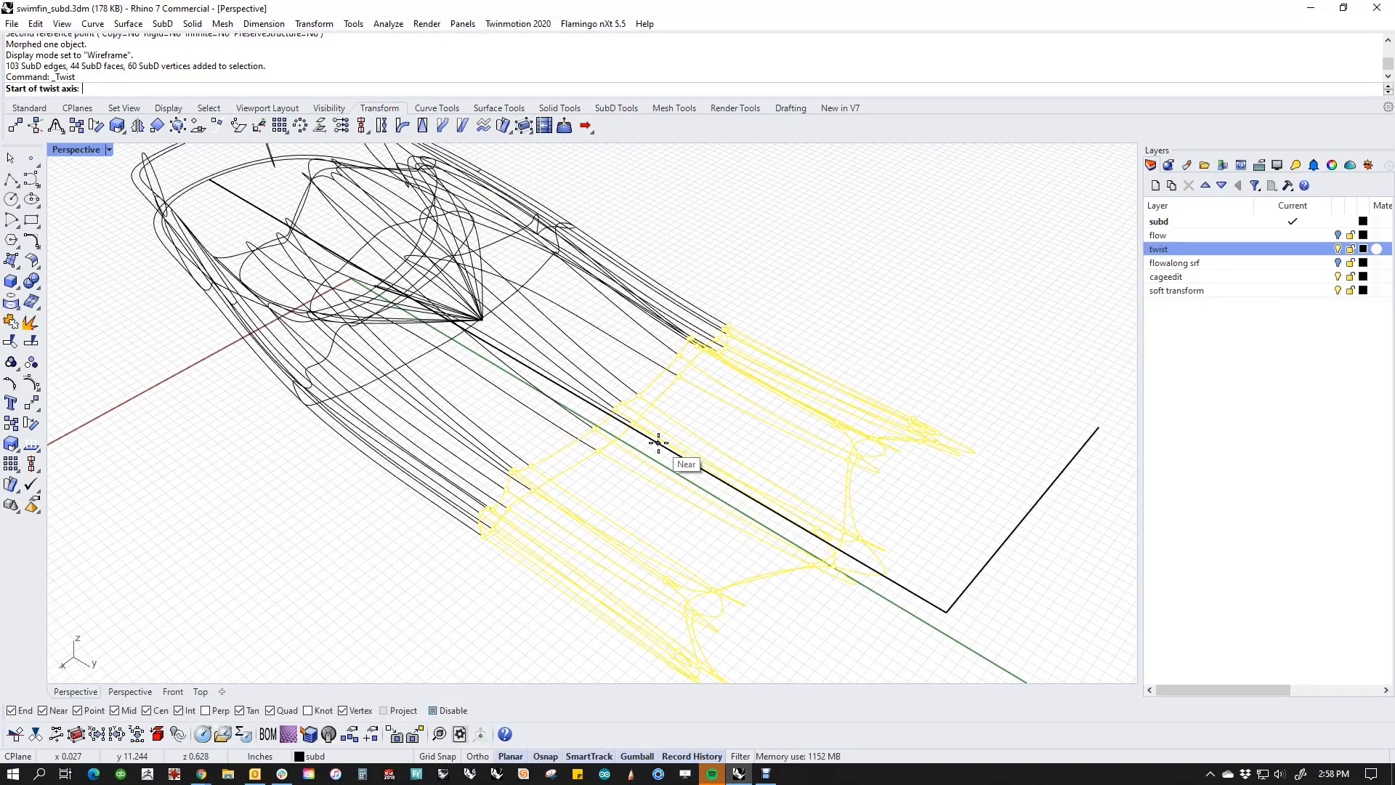
pyautogui.click(658, 442)
pyautogui.click(947, 612)
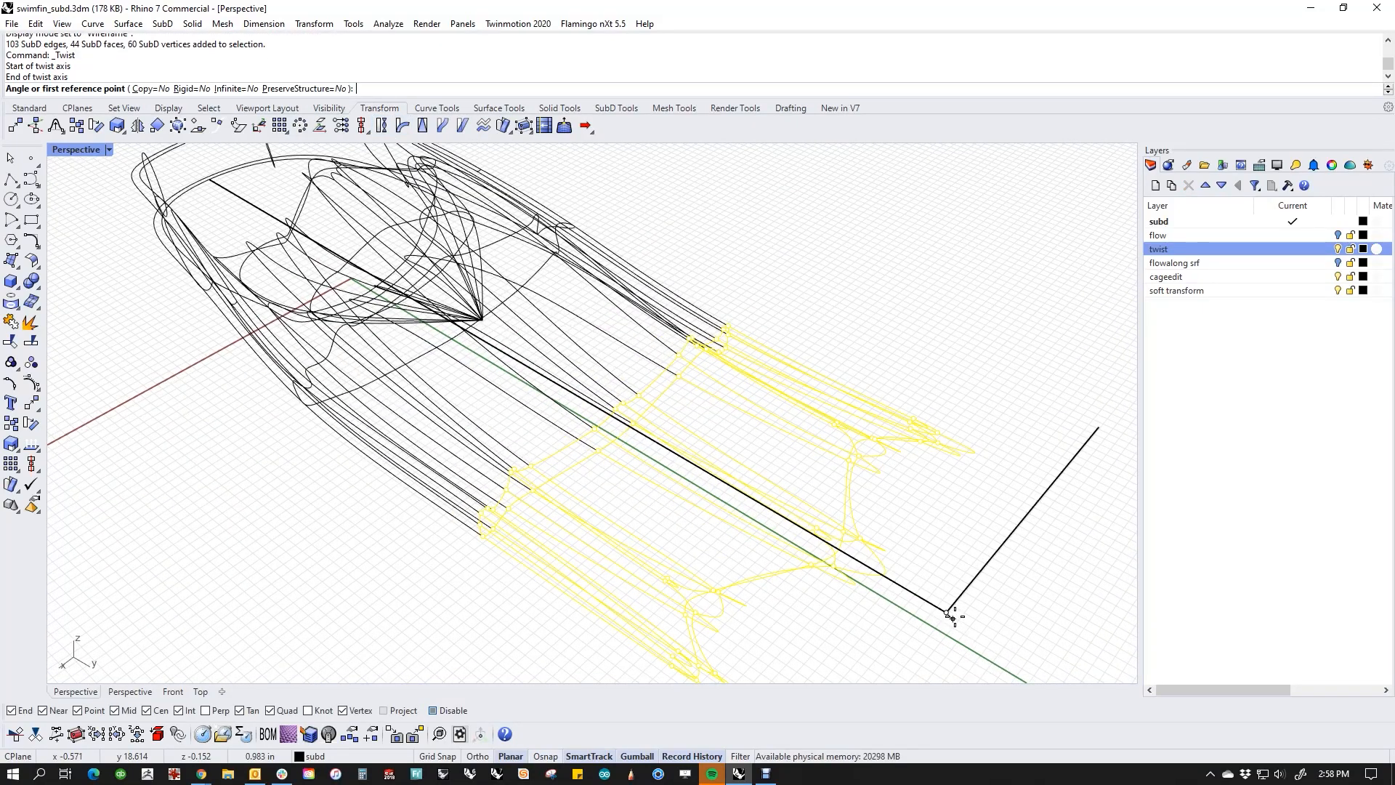
pyautogui.click(1102, 429)
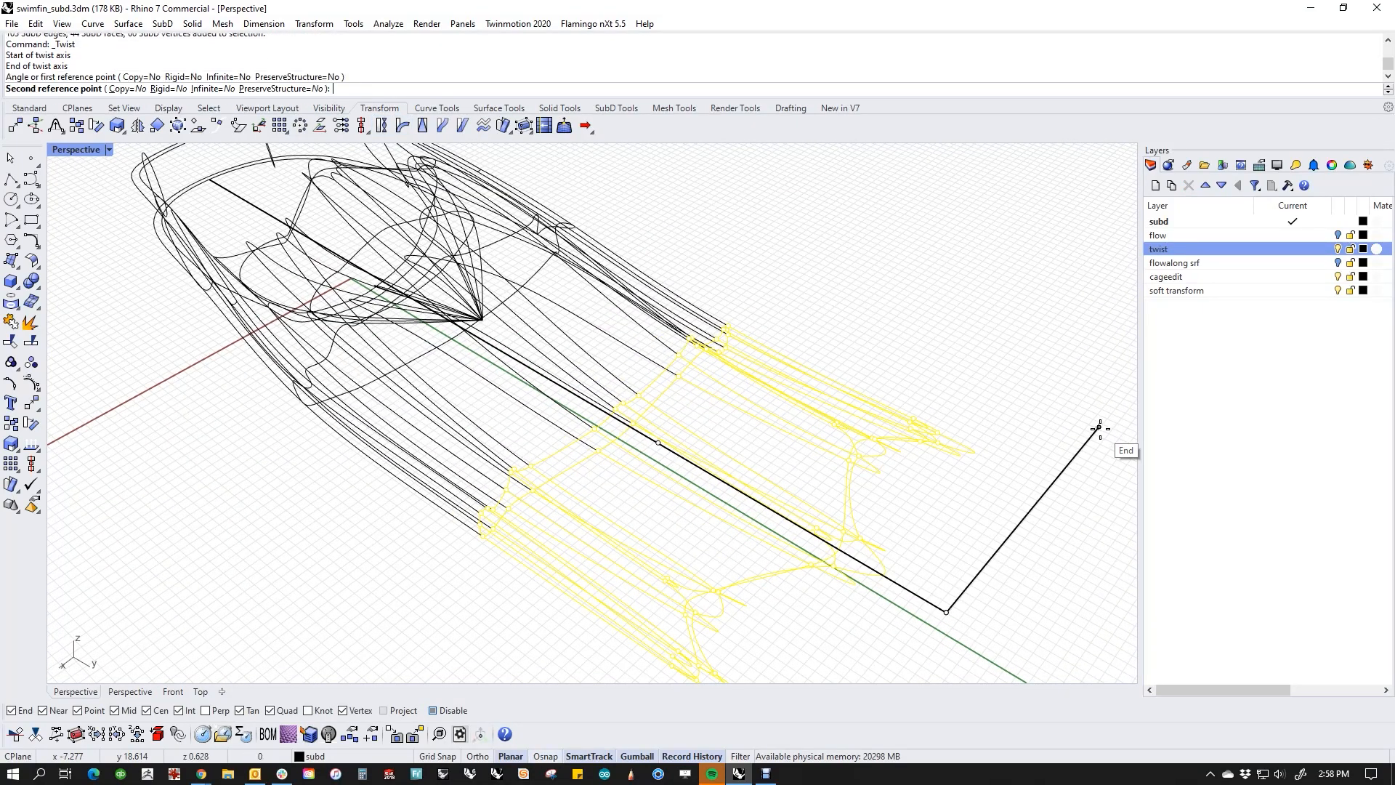
pyautogui.click(999, 414)
# Step: Set the perspective viewport to Rendered display, deselect the blade end, and undo its twist
pyautogui.click(88, 157)
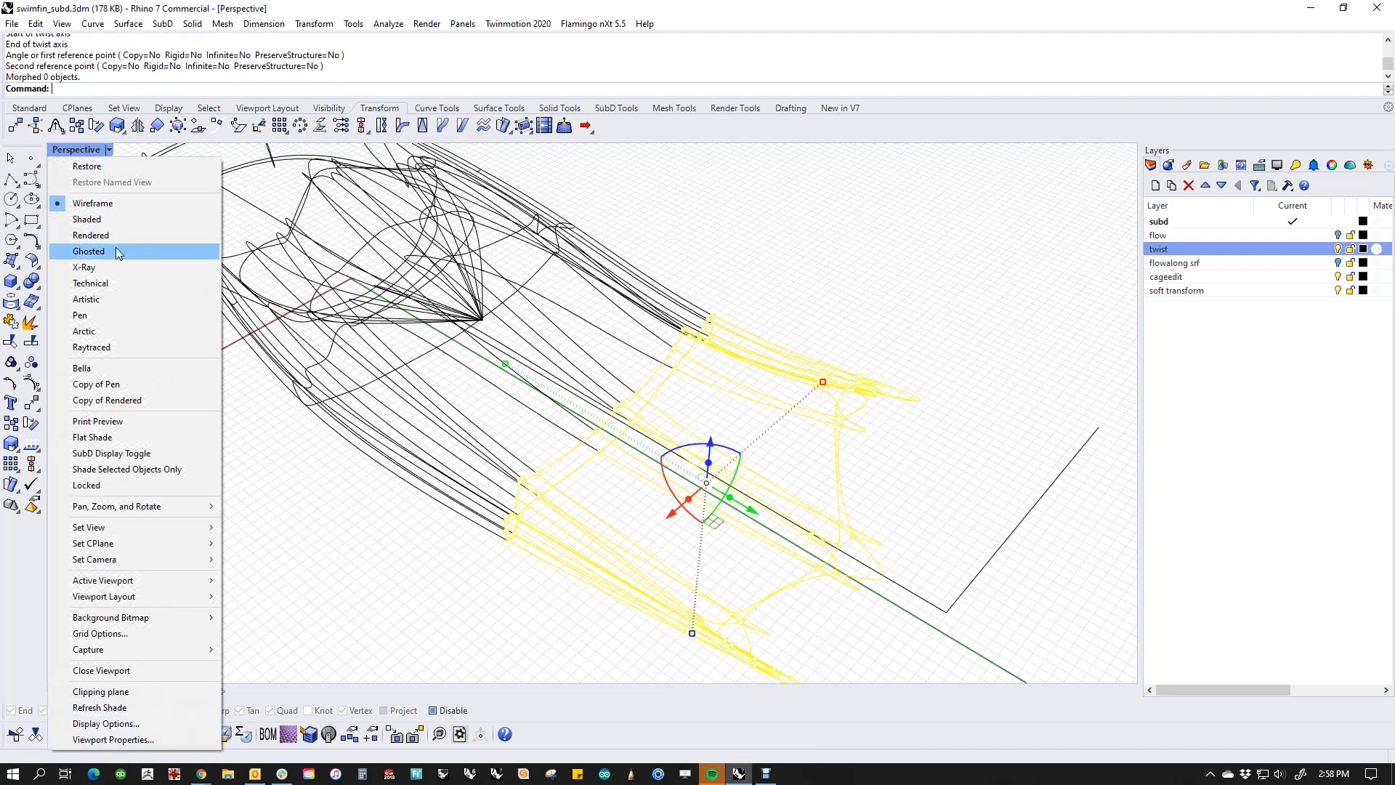
pyautogui.click(115, 235)
pyautogui.click(313, 508)
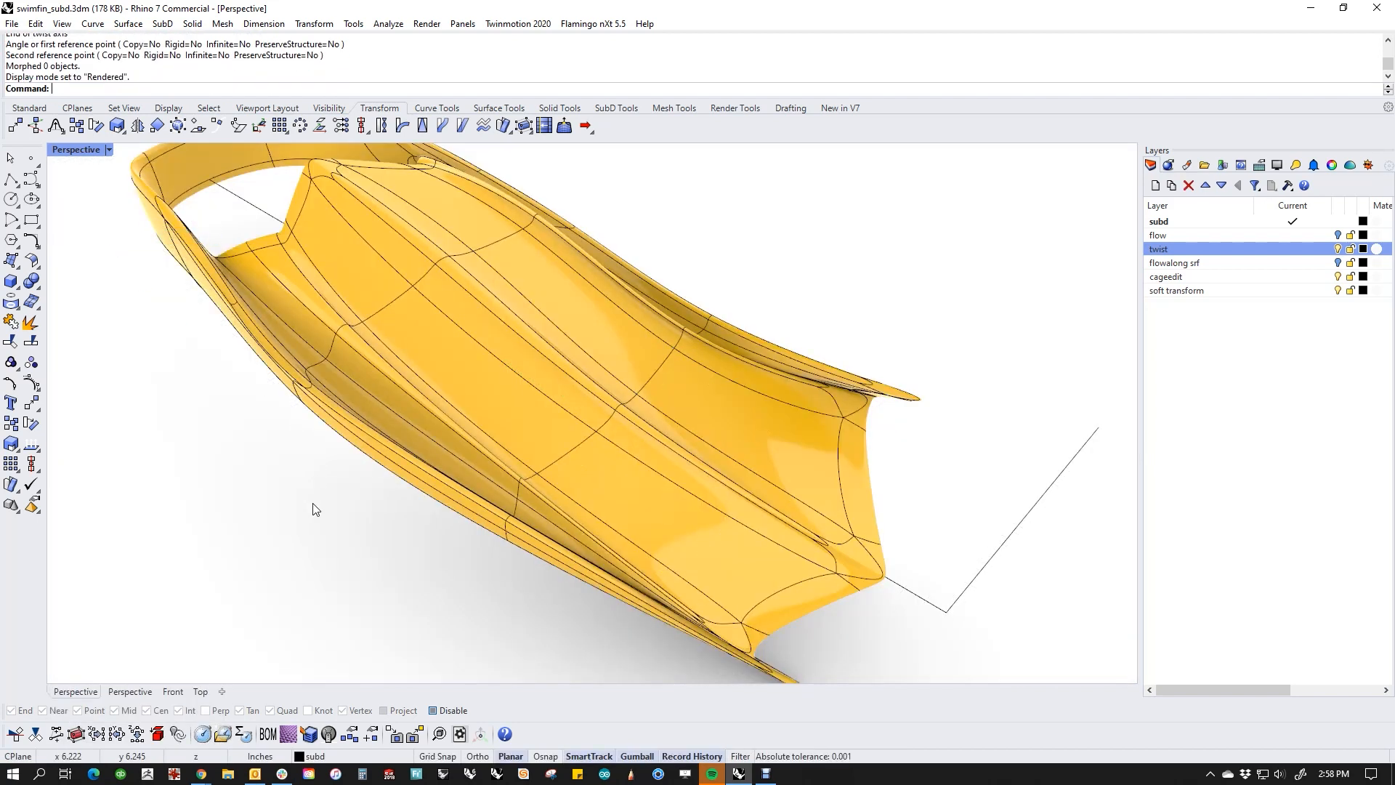
pyautogui.moveTo(312, 508); pyautogui.dragTo(681, 543, button='right')
pyautogui.hotkey('ctrl', 'z')
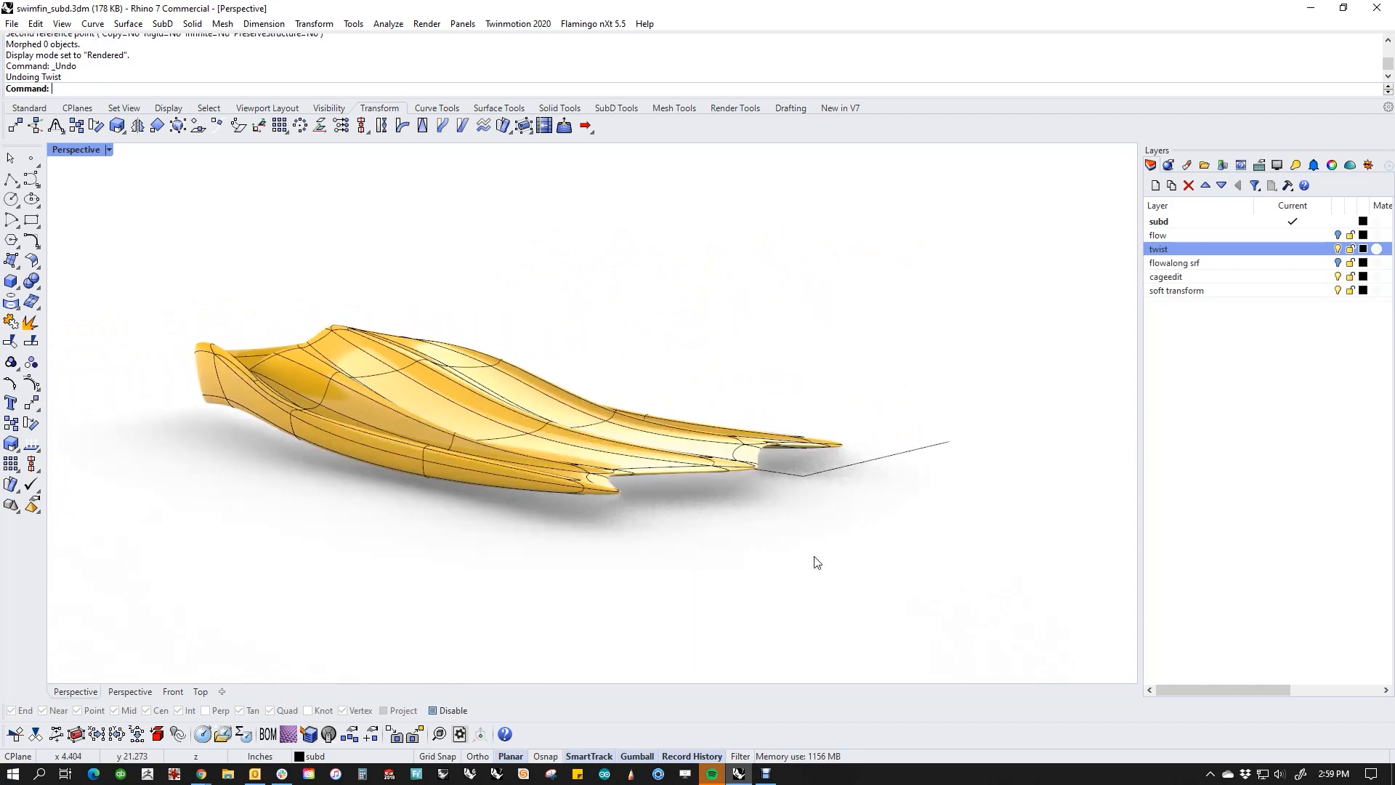
# Step: Twist the whole fin through several full turns about the centre line, using the short line's end as the first reference
pyautogui.moveTo(813, 564); pyautogui.dragTo(663, 571, button='right')
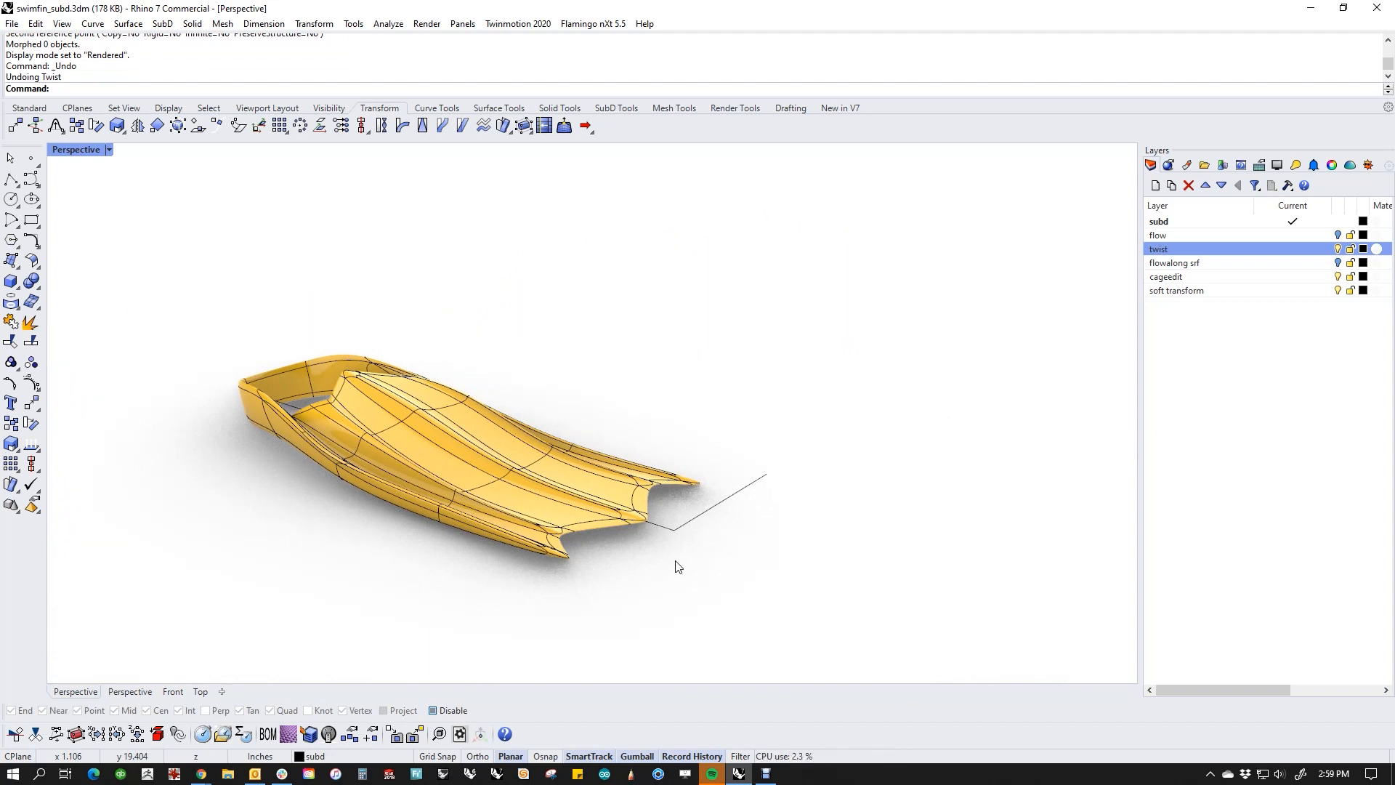
pyautogui.click(382, 126)
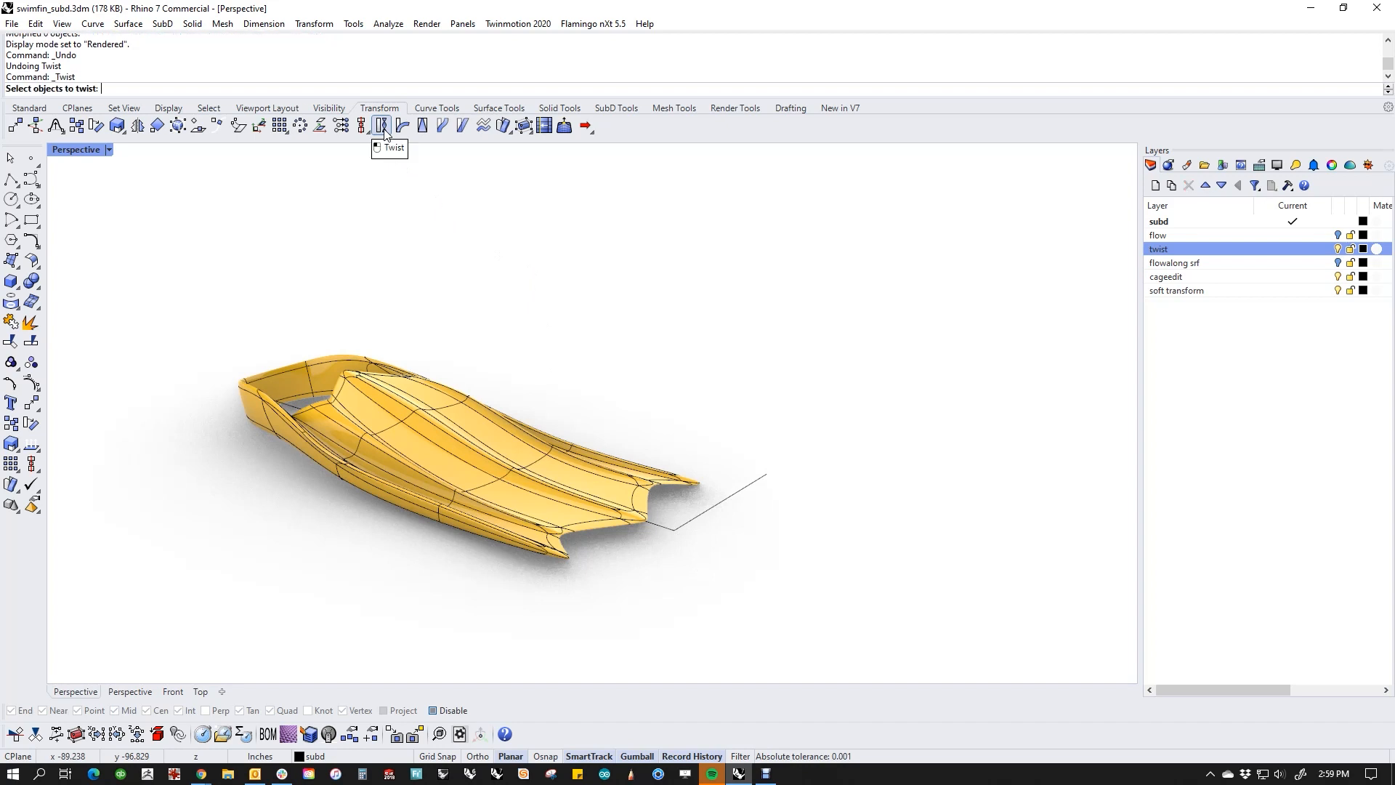
pyautogui.click(422, 379)
pyautogui.press('Return')
pyautogui.click(297, 358)
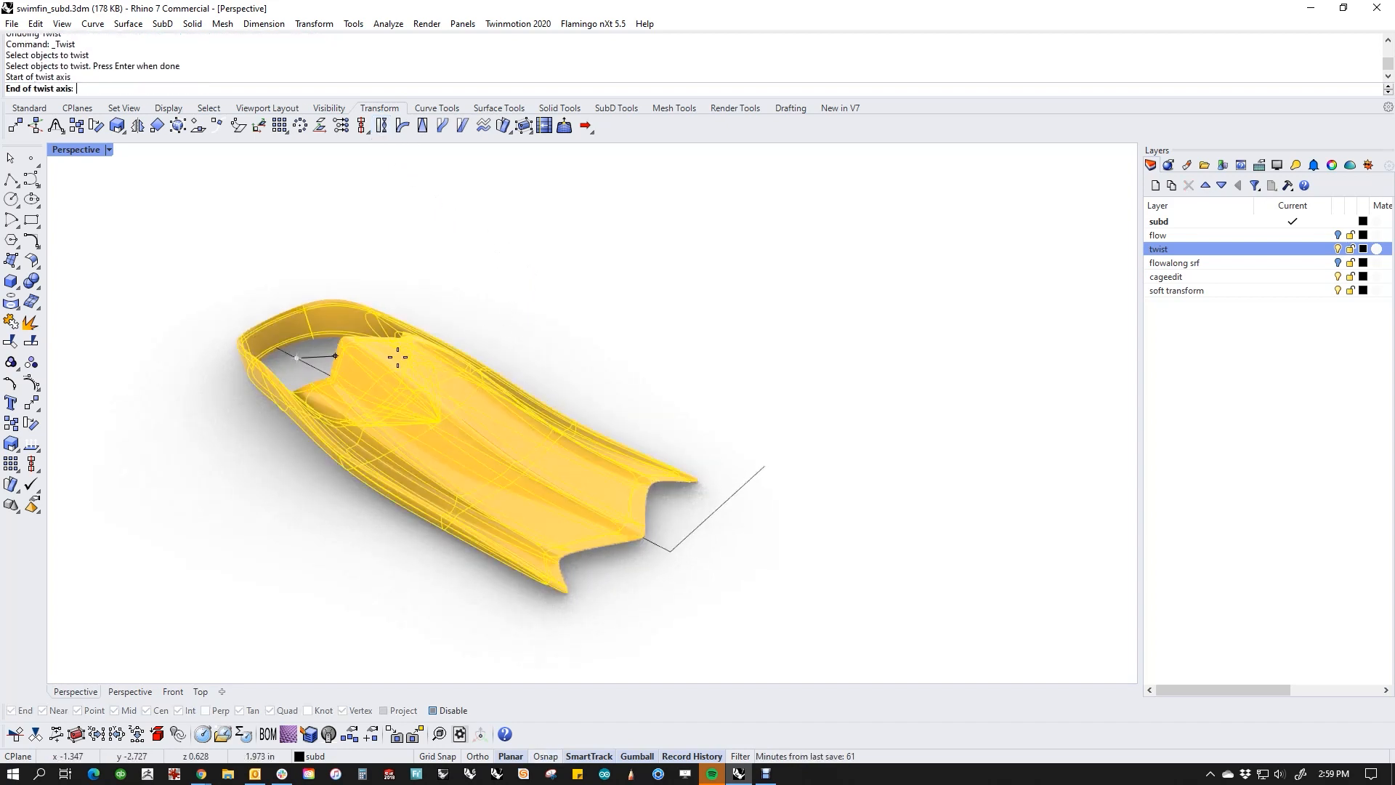
pyautogui.click(670, 550)
pyautogui.click(764, 466)
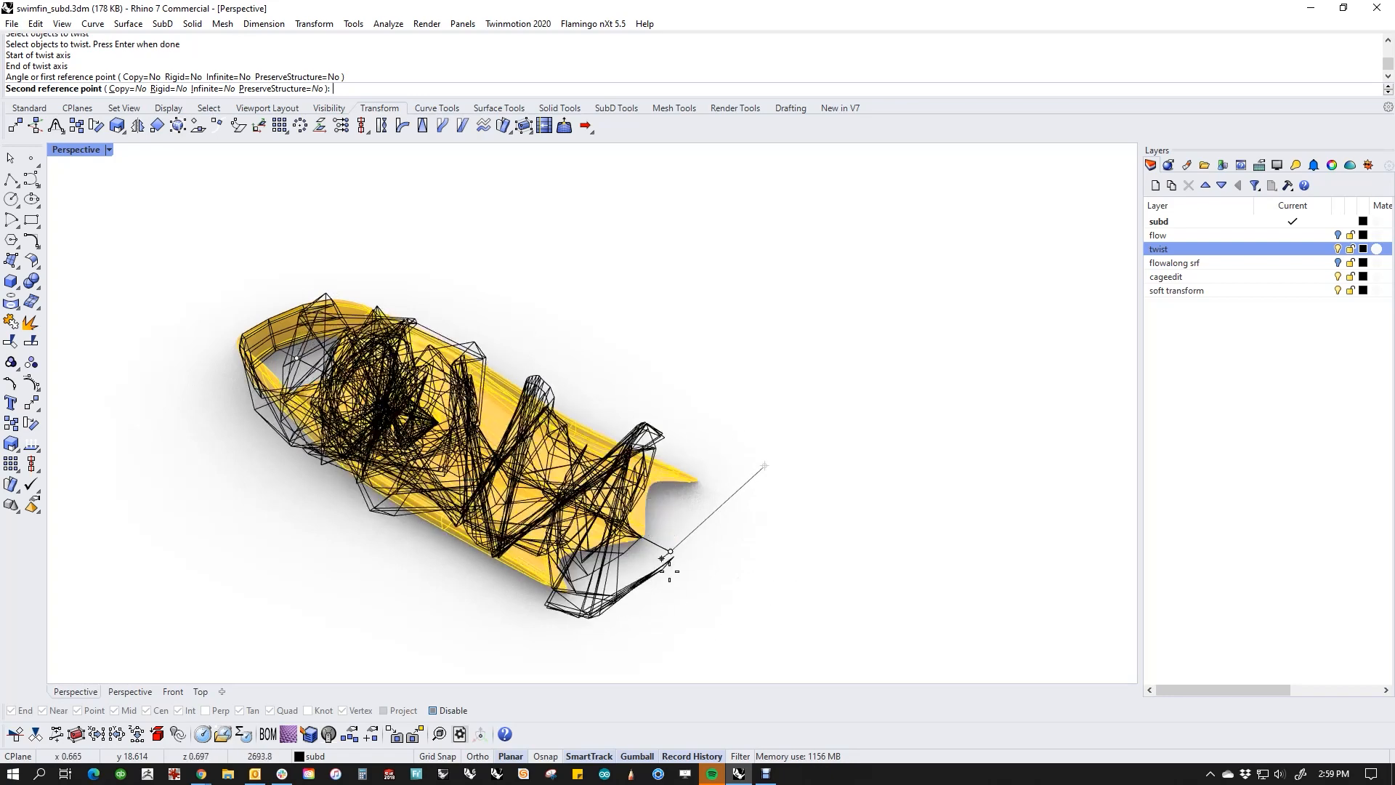
pyautogui.click(760, 472)
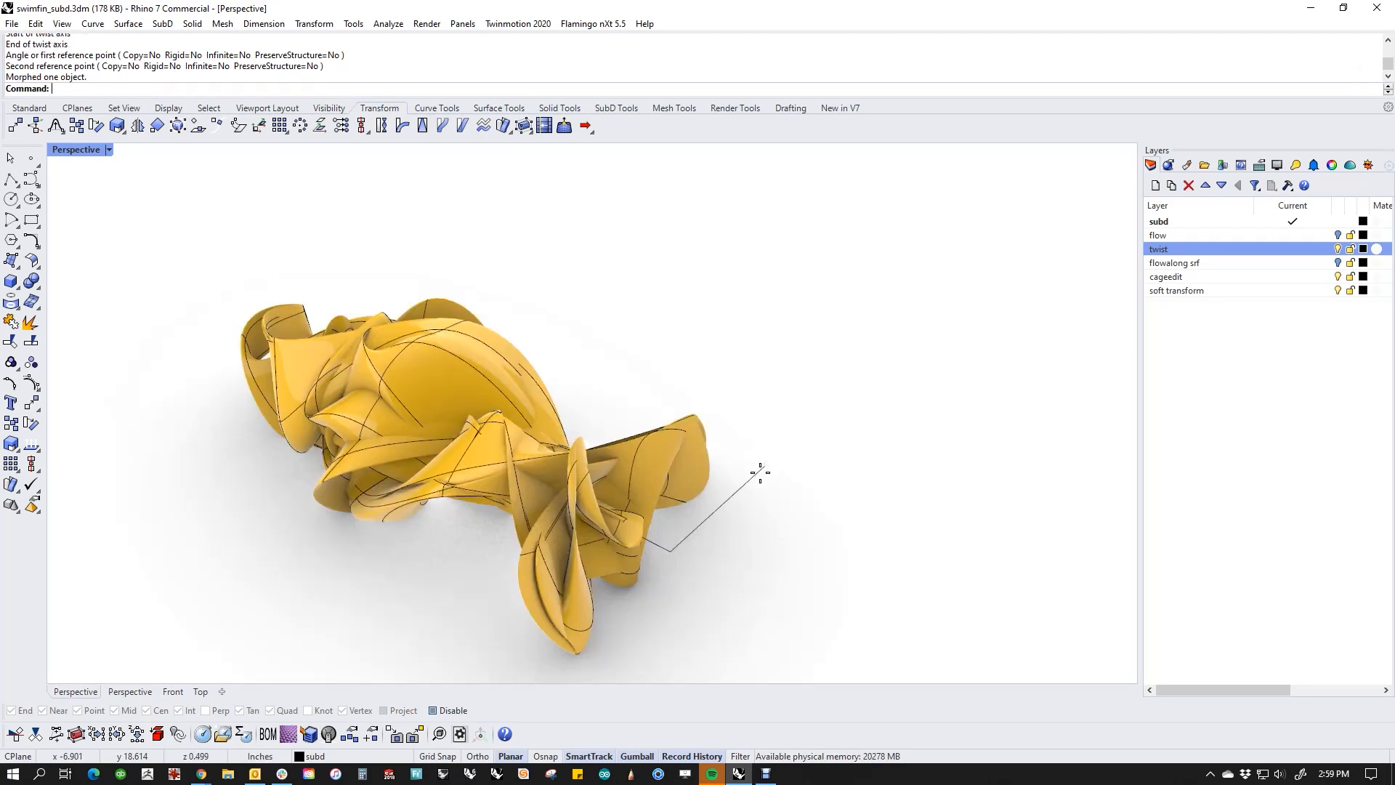
# Step: Extrude one SubD face in the middle of the twisted fin upward with the gumball, and undo it
pyautogui.moveTo(808, 423)
pyautogui.mouseDown(button='right')
pyautogui.moveTo(816, 558)
pyautogui.moveTo(843, 442)
pyautogui.moveTo(737, 383)
pyautogui.moveTo(821, 432)
pyautogui.mouseUp(button='right')
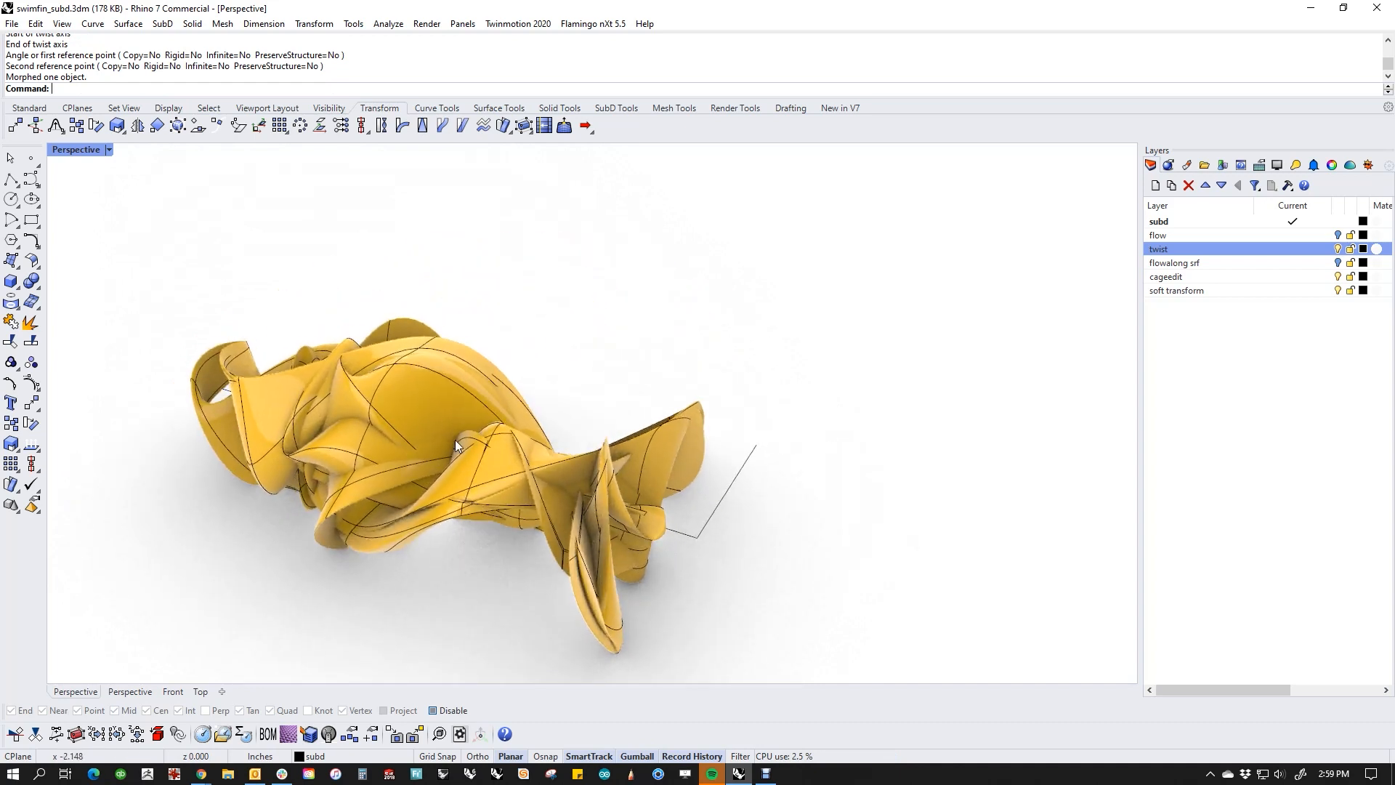
pyautogui.keyDown('ctrl'); pyautogui.keyDown('shift'); pyautogui.click(436, 405); pyautogui.keyUp('shift'); pyautogui.keyUp('ctrl')
pyautogui.moveTo(436, 405); pyautogui.dragTo(455, 406, button='right')
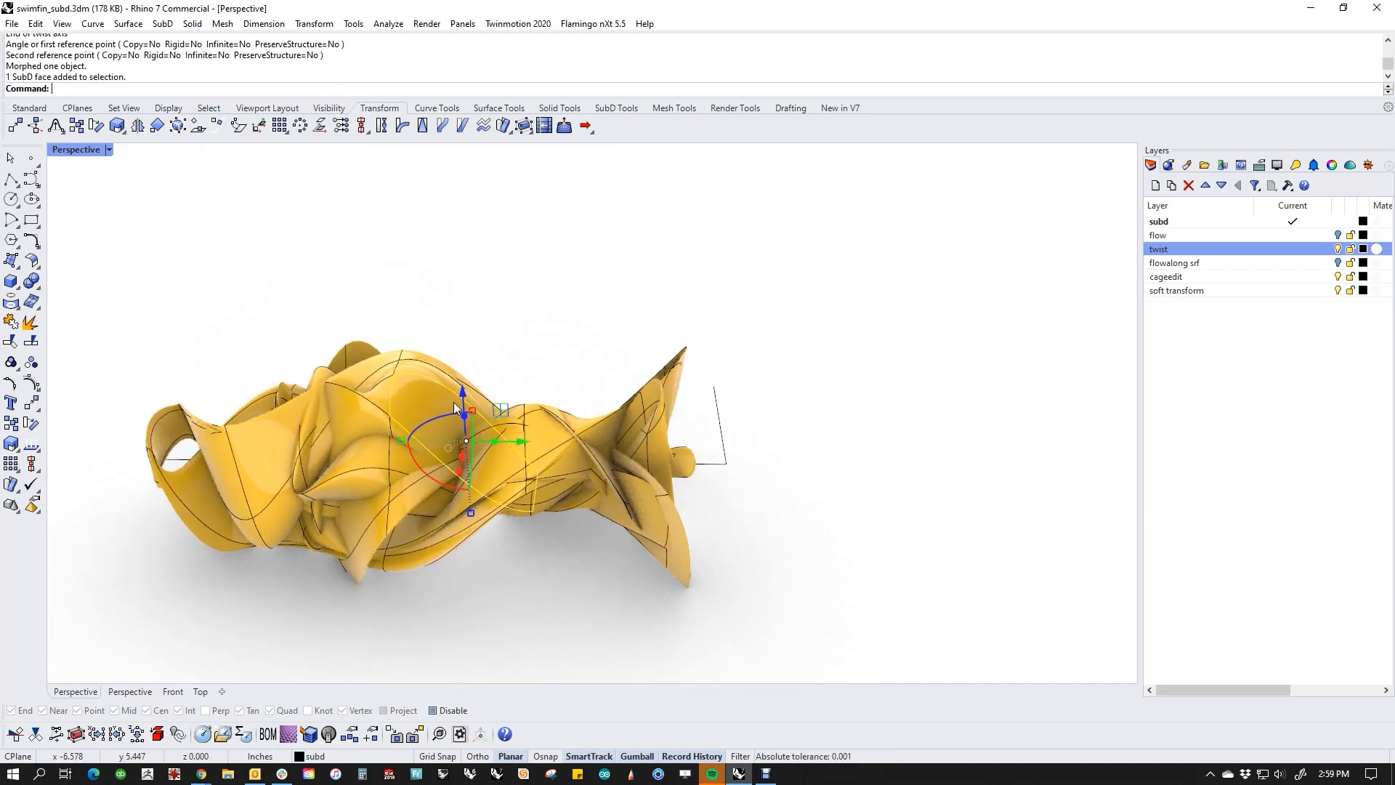
pyautogui.moveTo(464, 415); pyautogui.dragTo(457, 277)
pyautogui.moveTo(557, 322); pyautogui.dragTo(581, 458, button='right')
pyautogui.hotkey('ctrl', 'z')
# Step: Convert the twisted fin with ToNURBS using DeleteInputObjects=No, and move the SubD original aside along the red axis
pyautogui.click(471, 389)
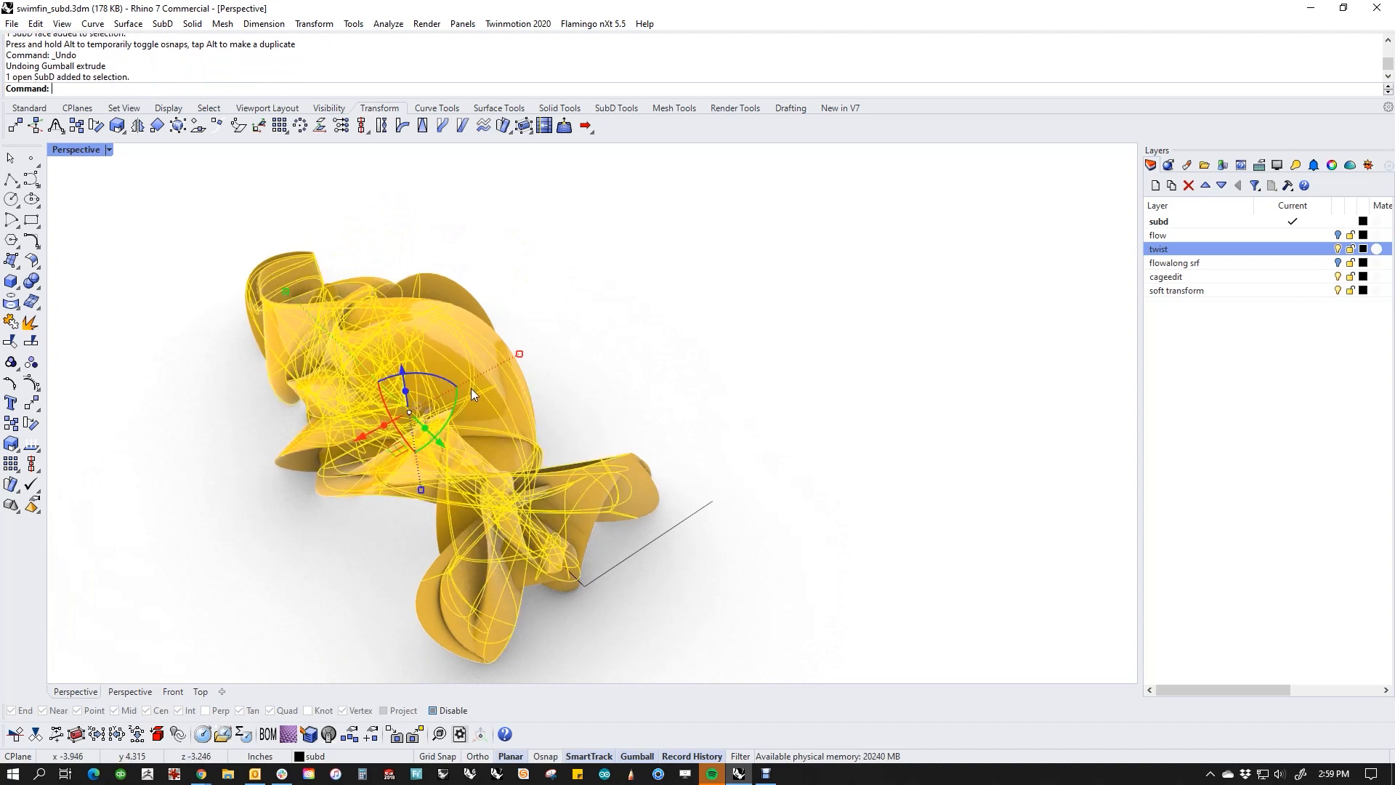
pyautogui.write('ToNURBS')
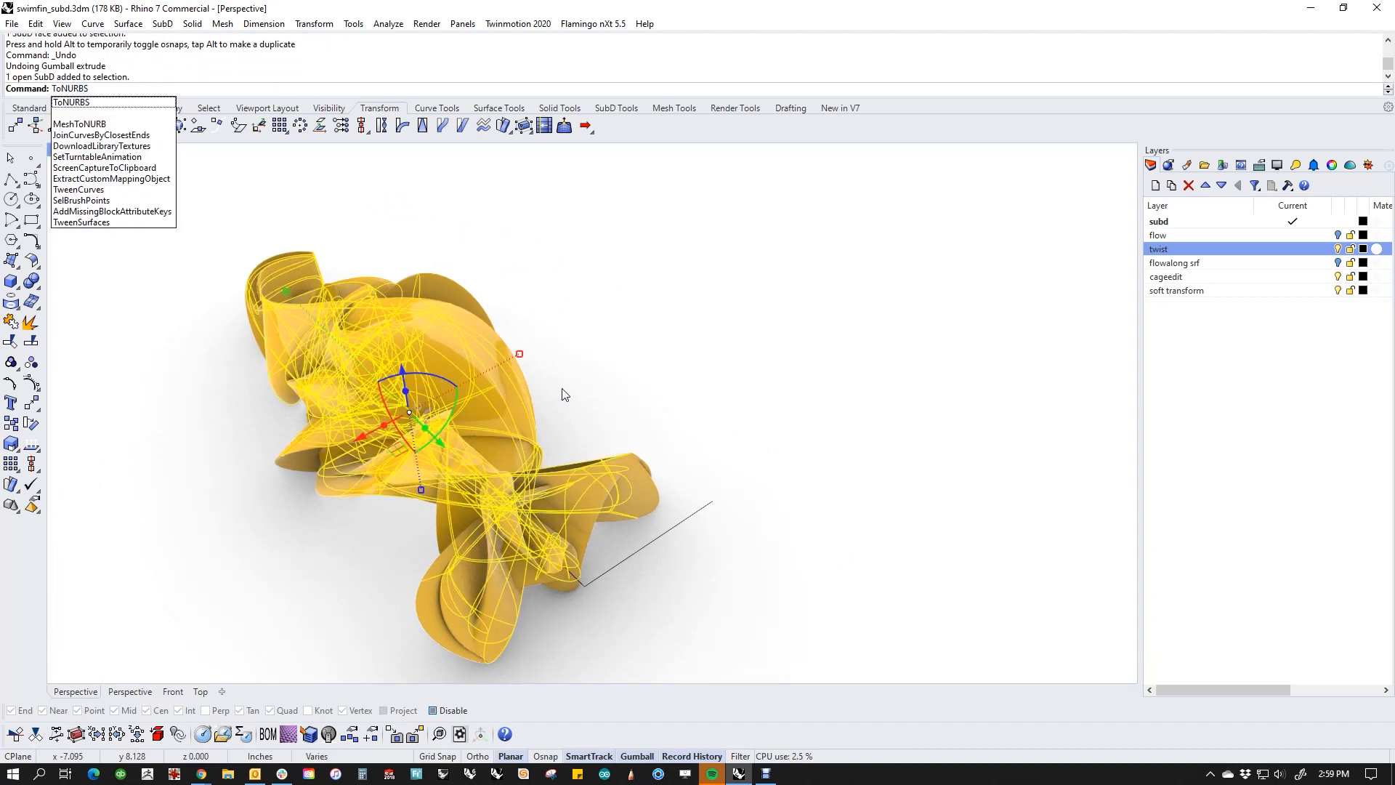
pyautogui.press('Return')
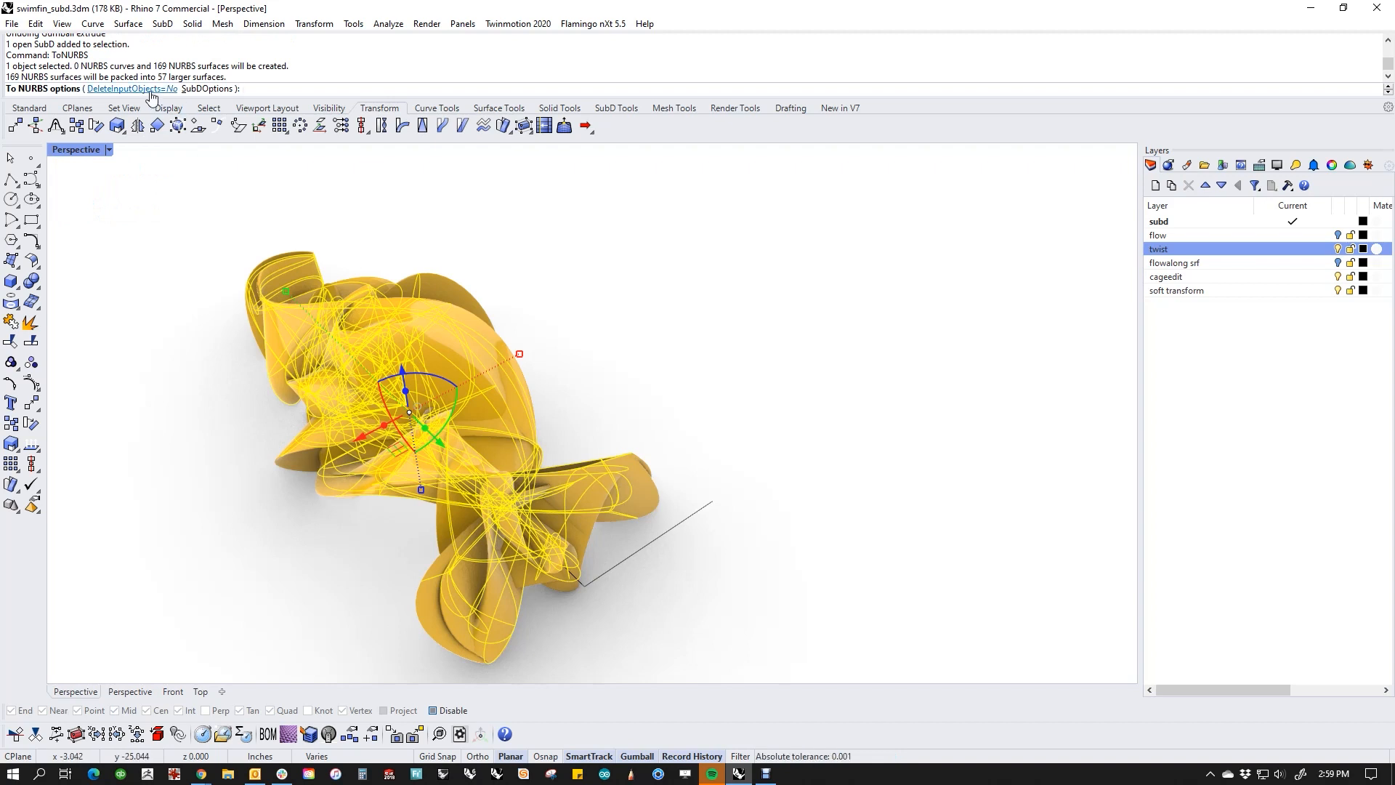
pyautogui.press('Return')
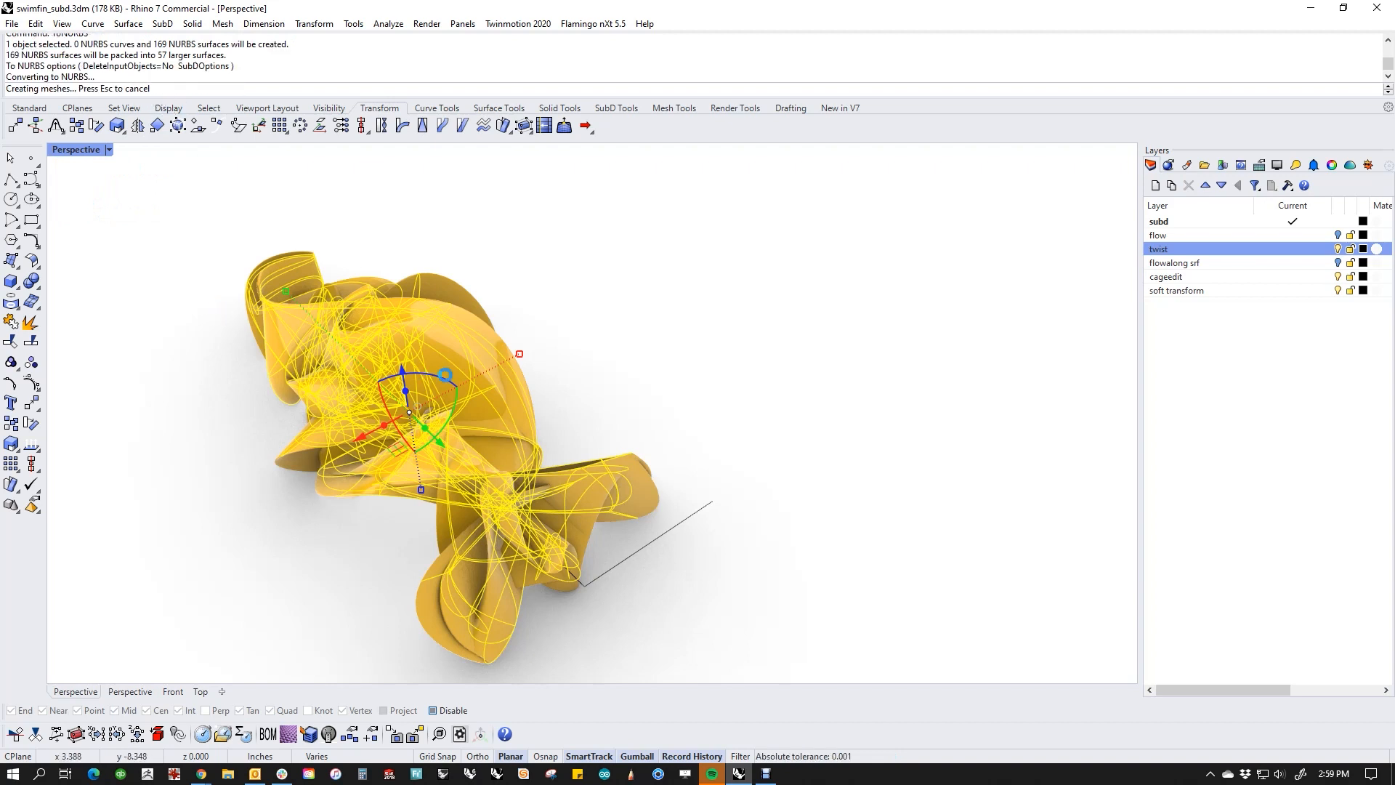
pyautogui.moveTo(364, 437); pyautogui.dragTo(577, 321)
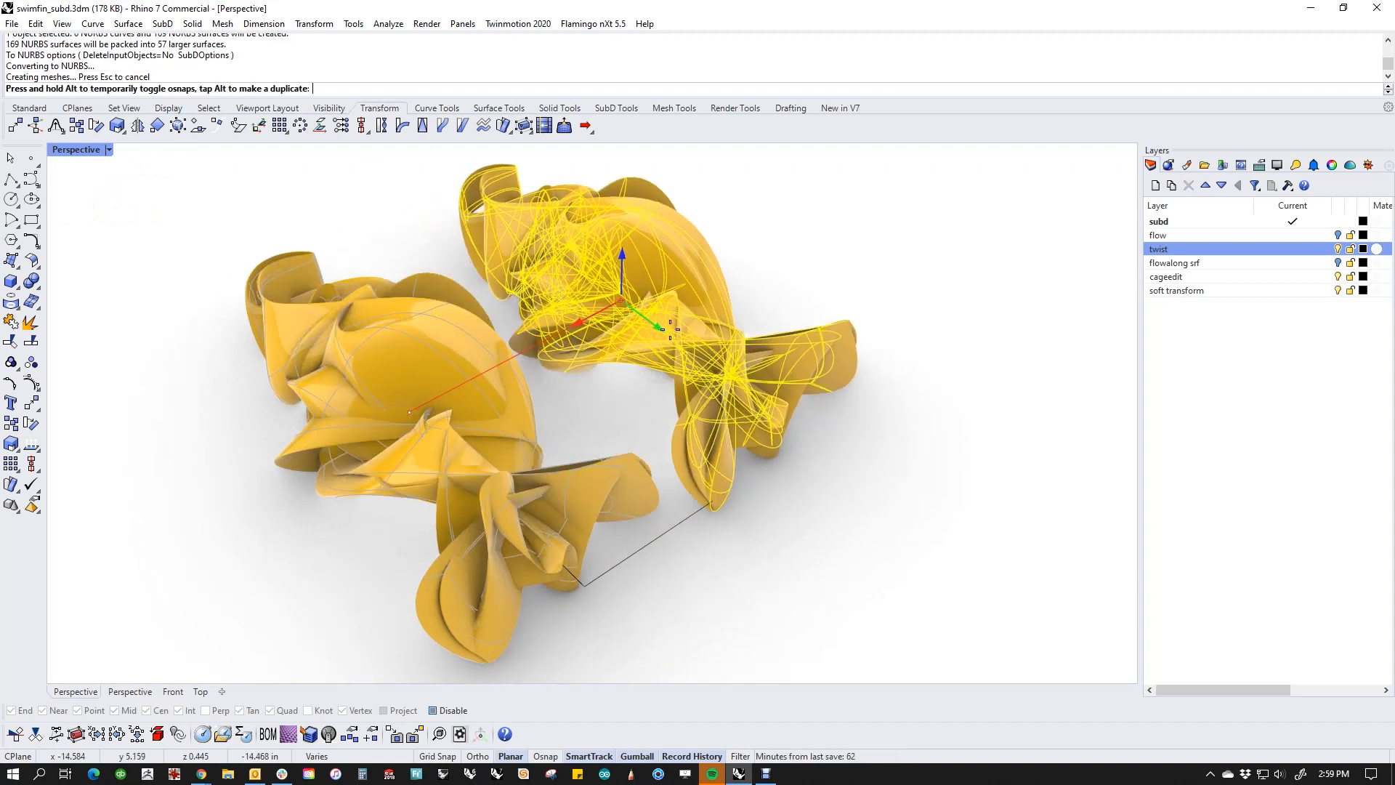
# Step: Check the NURBS polysurface for naked edges with ShowEdges and examine its twisted surfaces up close
pyautogui.click(433, 393)
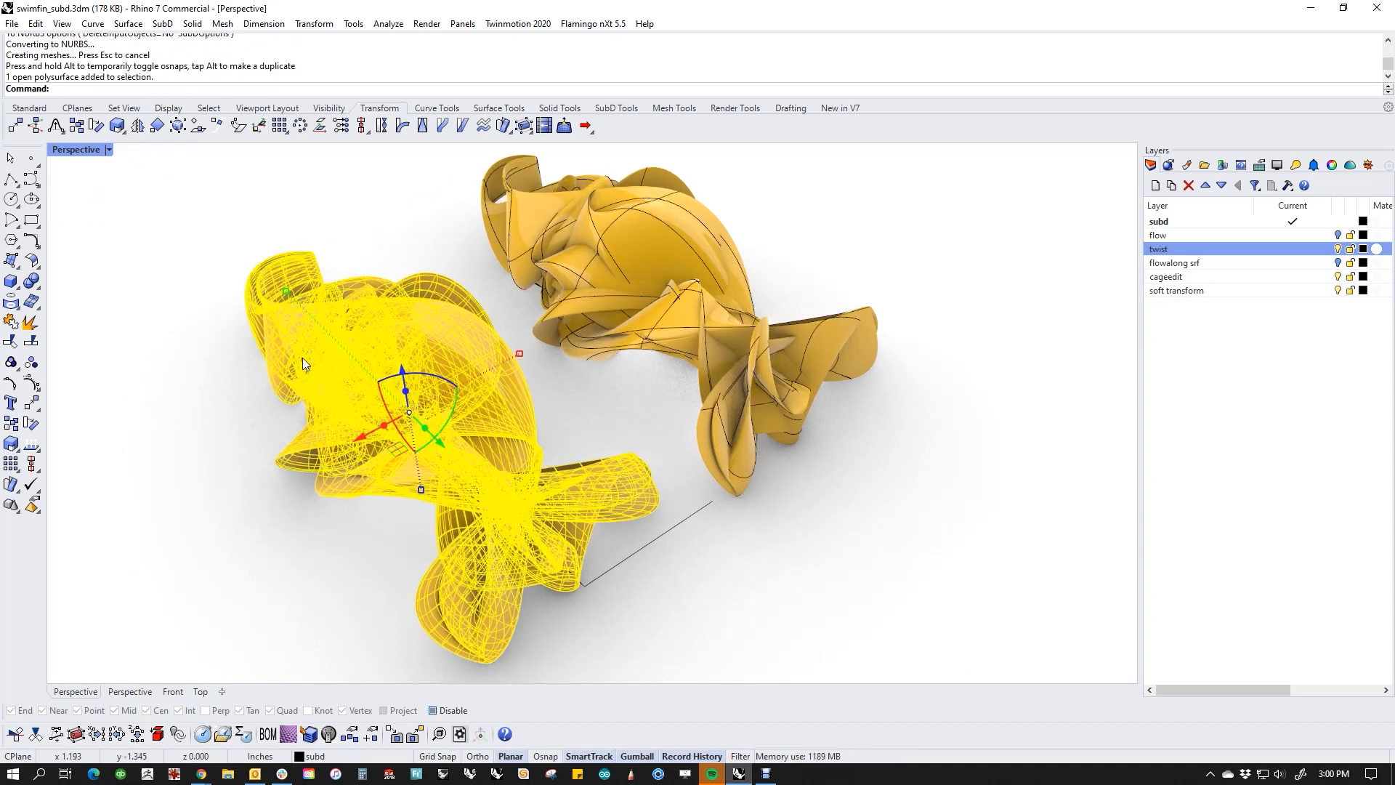
pyautogui.middleClick(215, 414)
pyautogui.press('Escape')
pyautogui.moveTo(348, 476); pyautogui.dragTo(425, 474, button='right')
pyautogui.scroll(5, 368, 472)
pyautogui.click(369, 467)
pyautogui.scroll(-5, 369, 473)
pyautogui.scroll(-5, 424, 473)
pyautogui.click(414, 581)
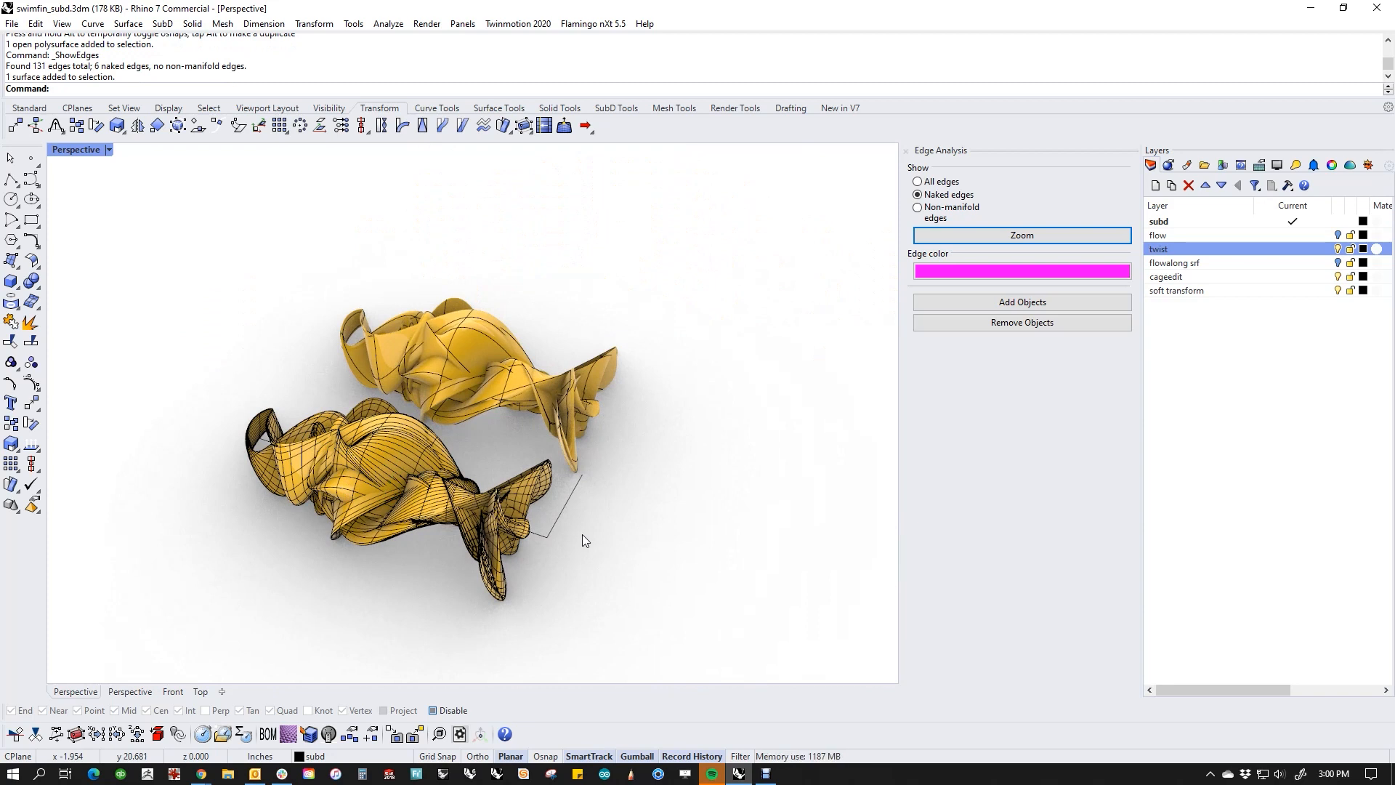
# Step: Undo the SubD move, the NURBS conversion and the multi-turn twist, and deselect the fin
pyautogui.hotkey('ctrl', 'z')
pyautogui.hotkey('ctrl', 'z')
pyautogui.hotkey('ctrl', 'z')
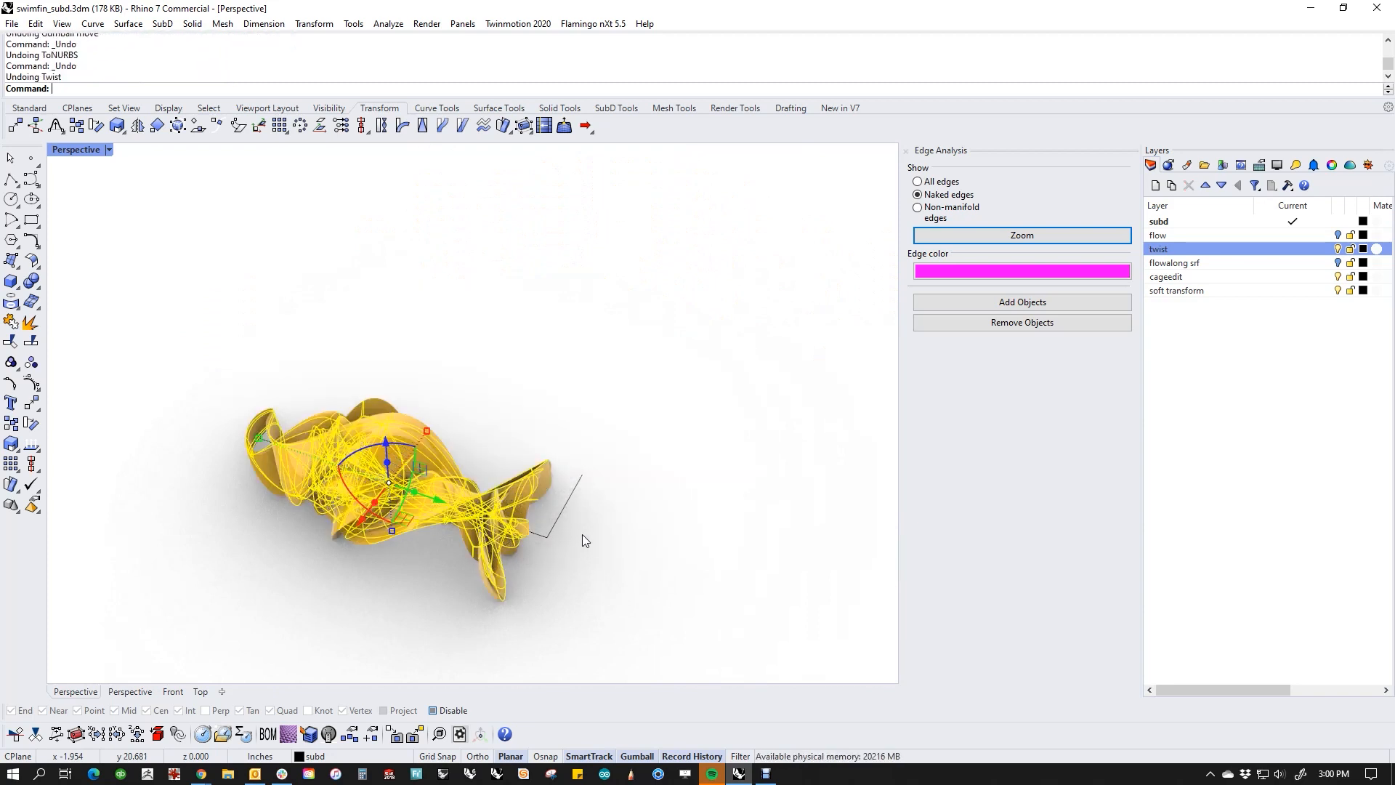
pyautogui.click(592, 566)
pyautogui.moveTo(591, 567)
pyautogui.mouseDown(button='right')
pyautogui.moveTo(532, 554)
pyautogui.moveTo(600, 544)
pyautogui.mouseUp(button='right')
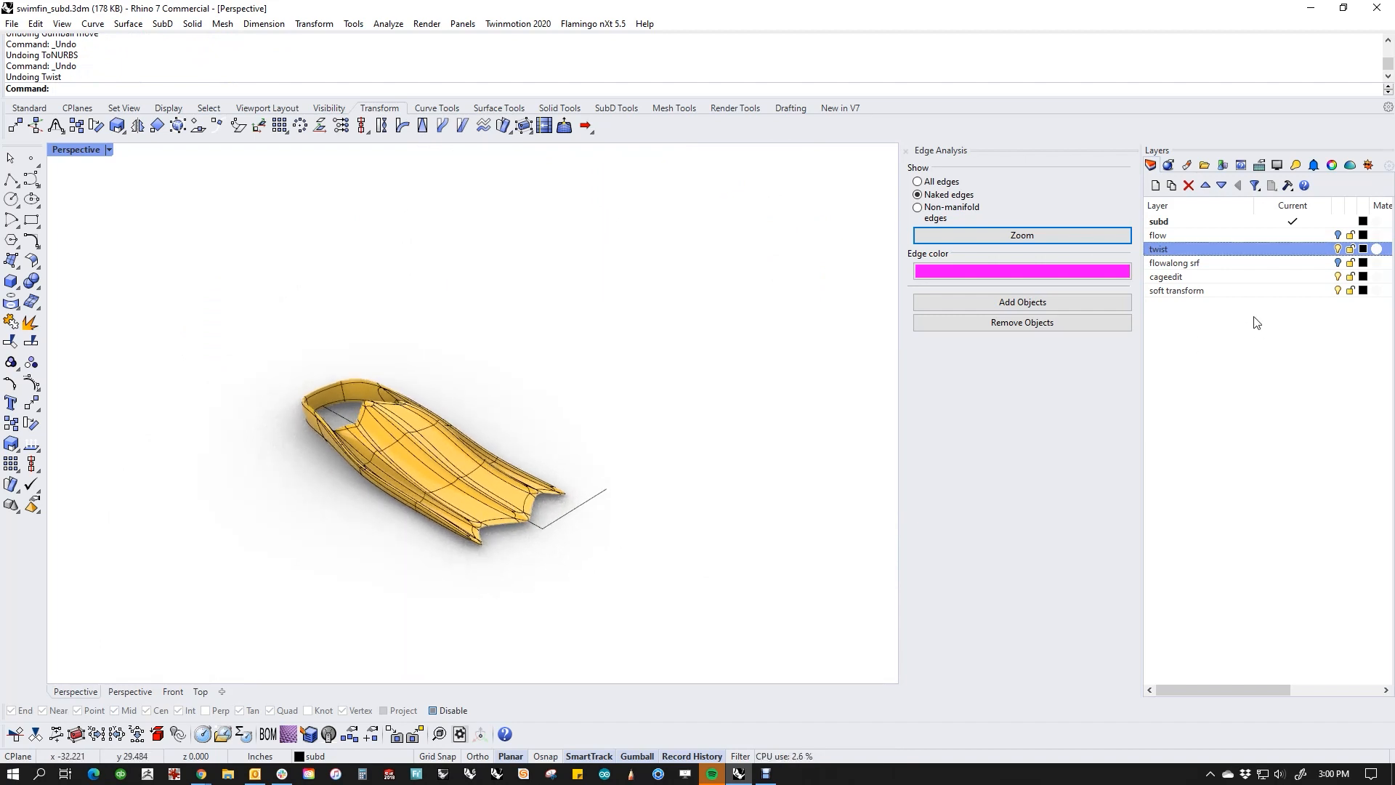
# Step: Start the Bend command and change the viewport to the Right view of the fin
pyautogui.click(402, 126)
pyautogui.moveTo(546, 383); pyautogui.dragTo(569, 423, button='right')
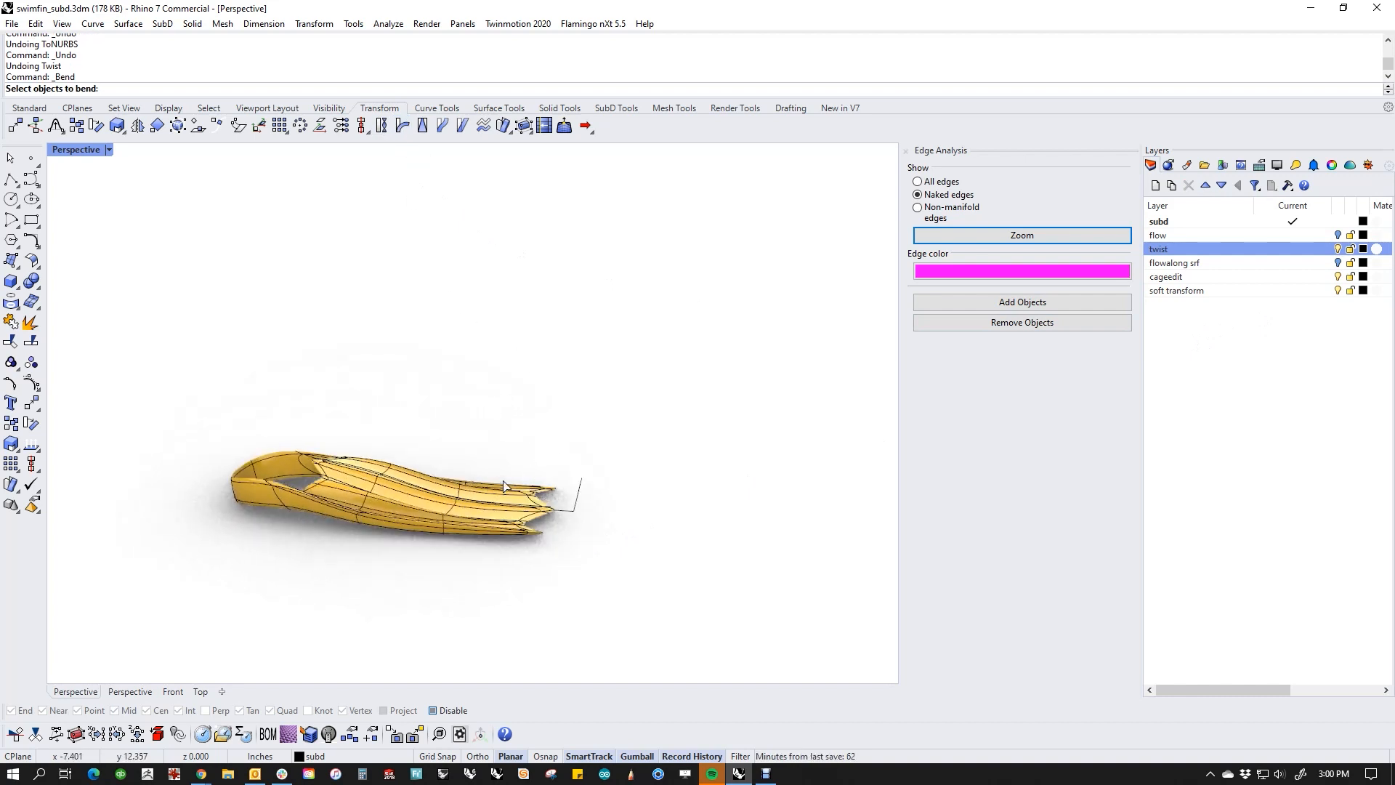
pyautogui.write('f')
pyautogui.press('Return')
pyautogui.write('r')
pyautogui.press('Return')
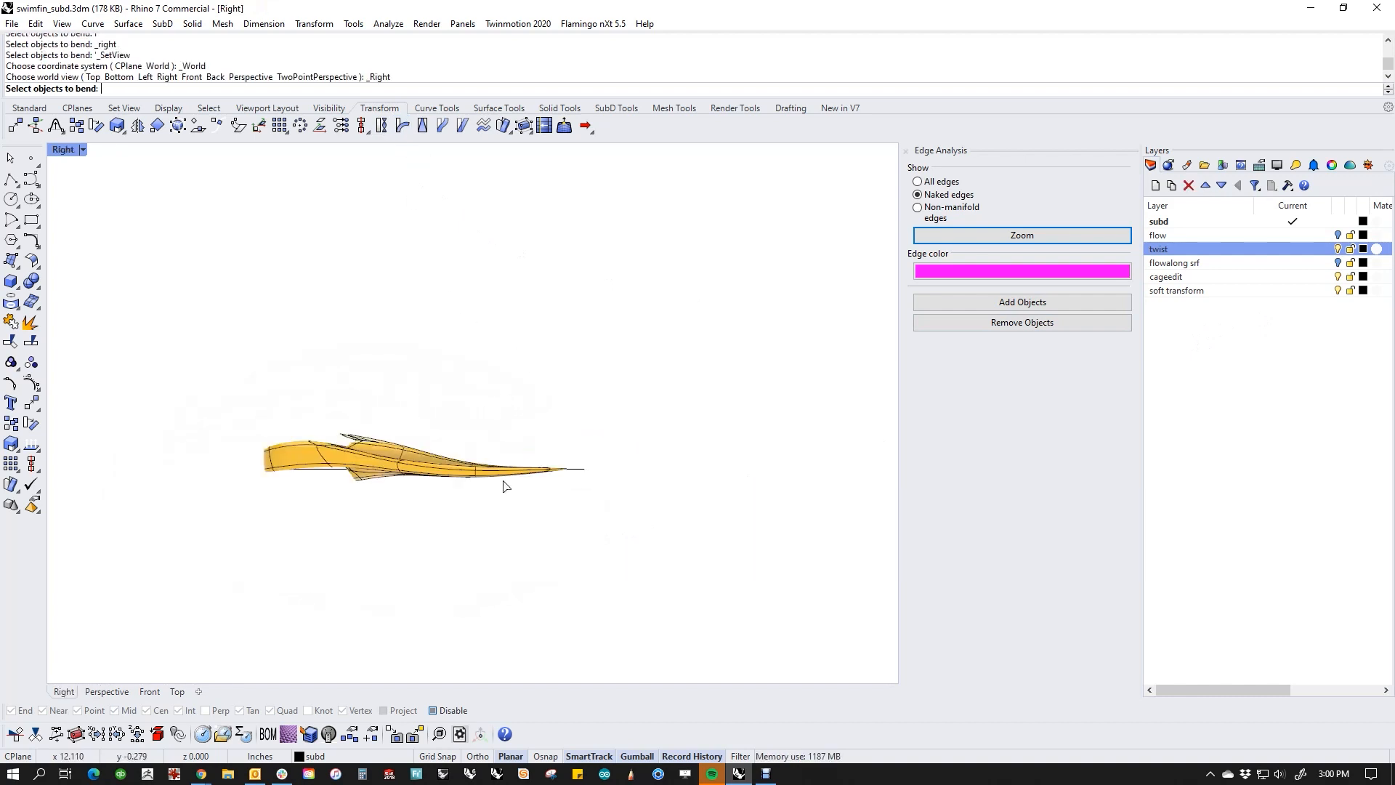
pyautogui.scroll(6, 435, 482)
pyautogui.moveTo(438, 482); pyautogui.dragTo(509, 454, button='right')
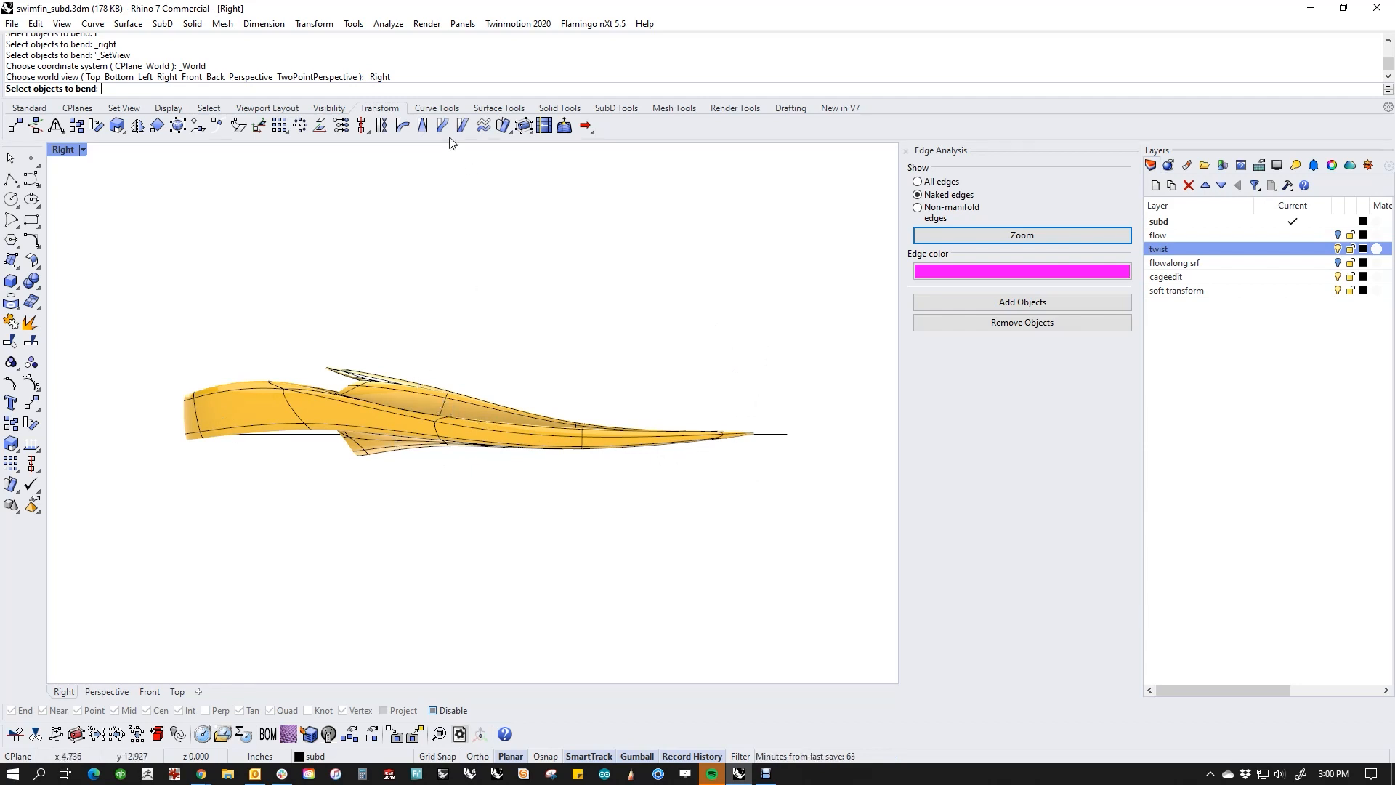
# Step: Bend the fin's blade upward using a spine from mid-fin to the blade tip, and undo the bend
pyautogui.click(445, 401)
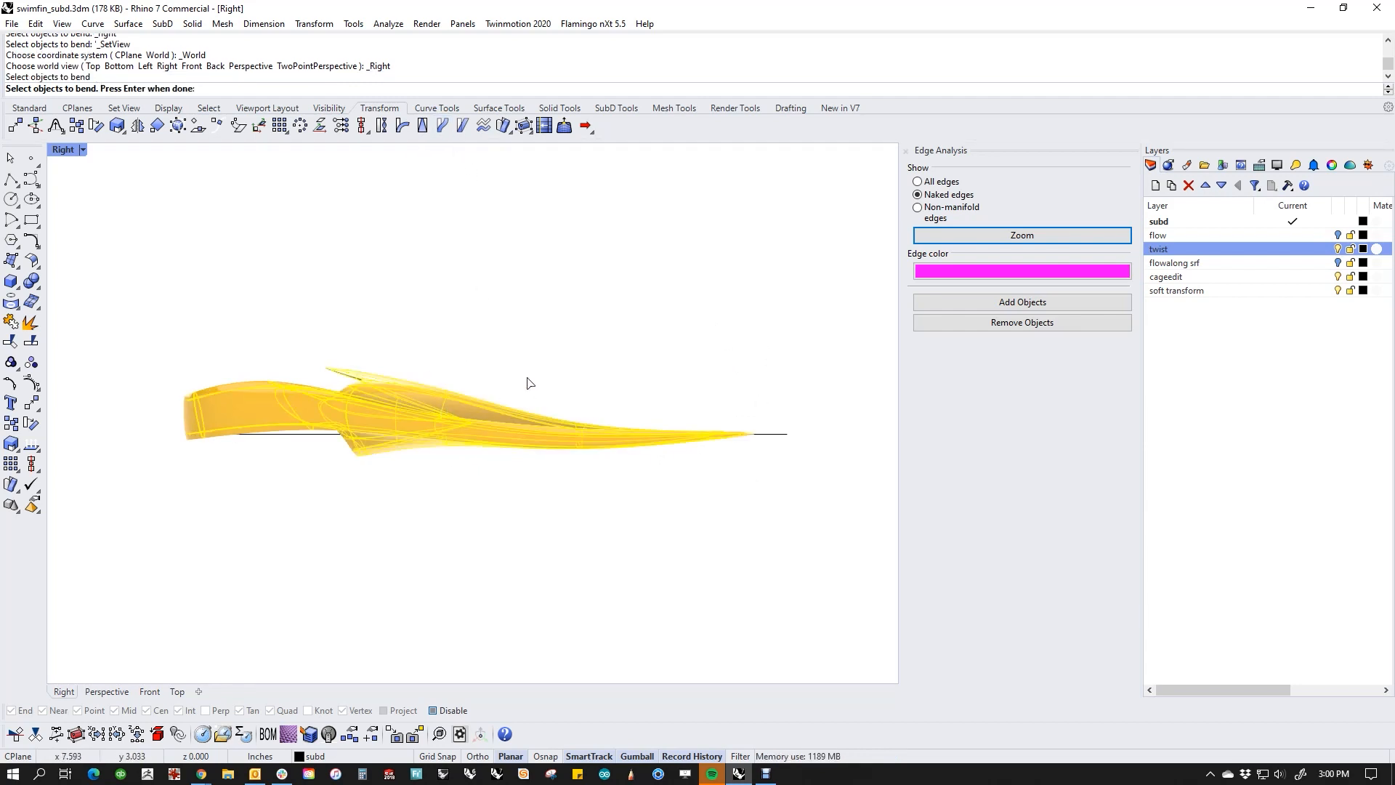
pyautogui.press('Return')
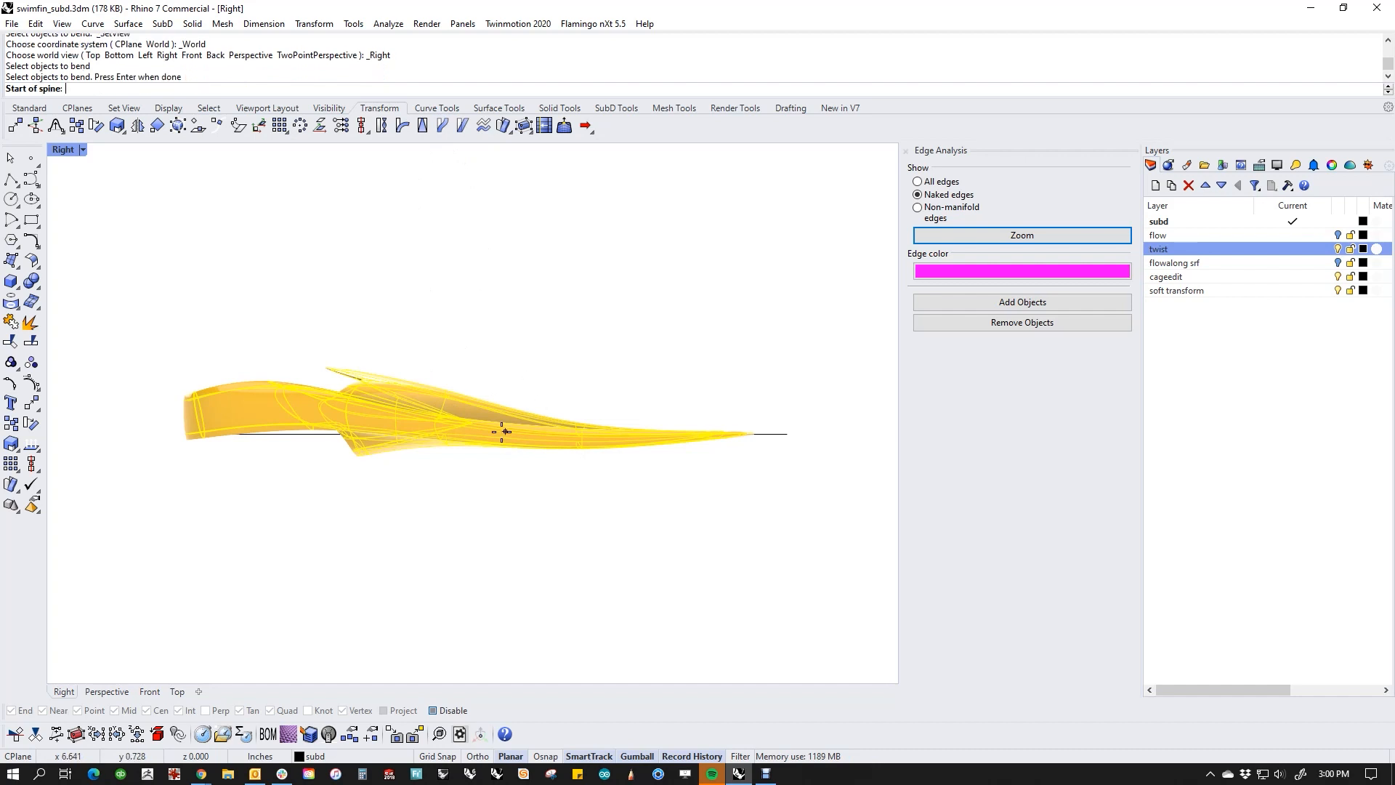
pyautogui.click(465, 430)
pyautogui.click(758, 436)
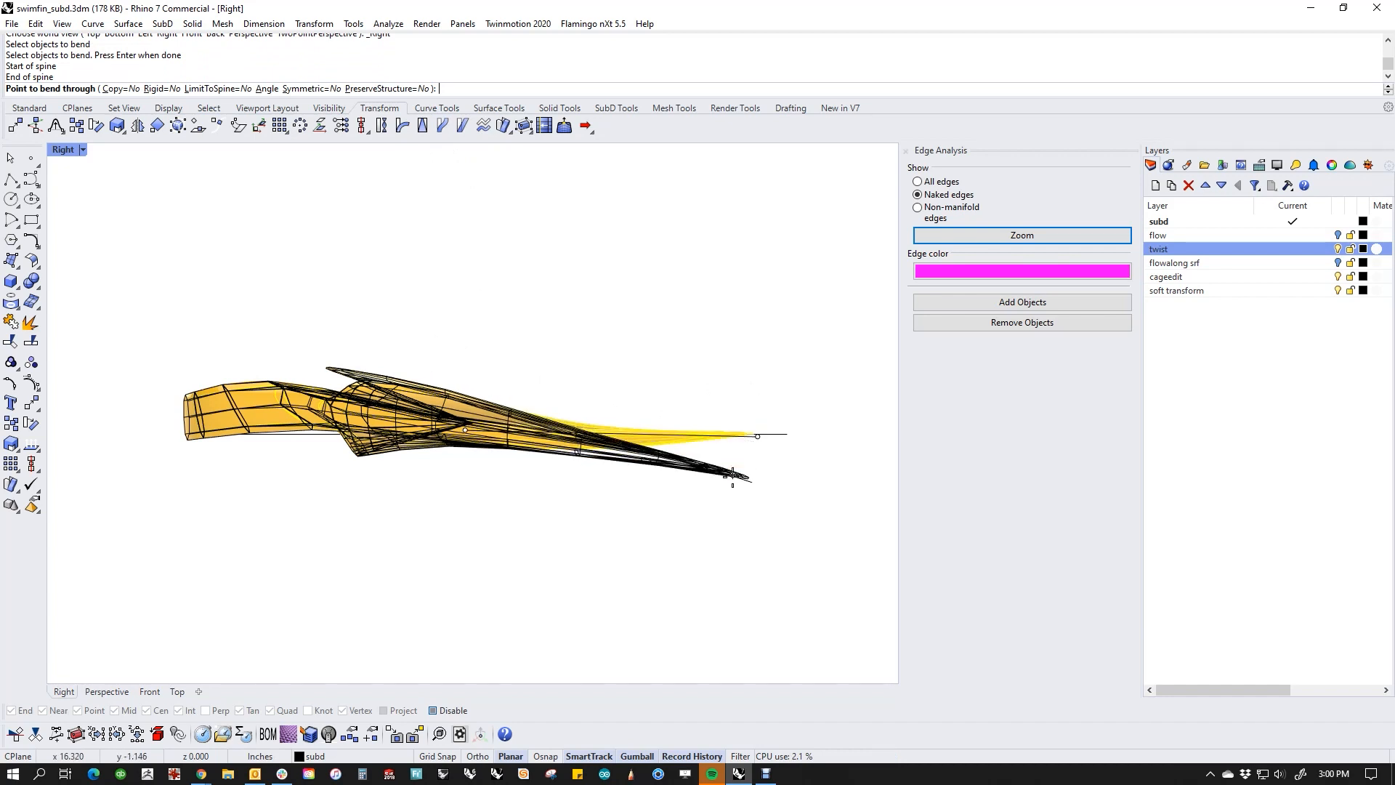
pyautogui.click(731, 361)
pyautogui.hotkey('ctrl', 'z')
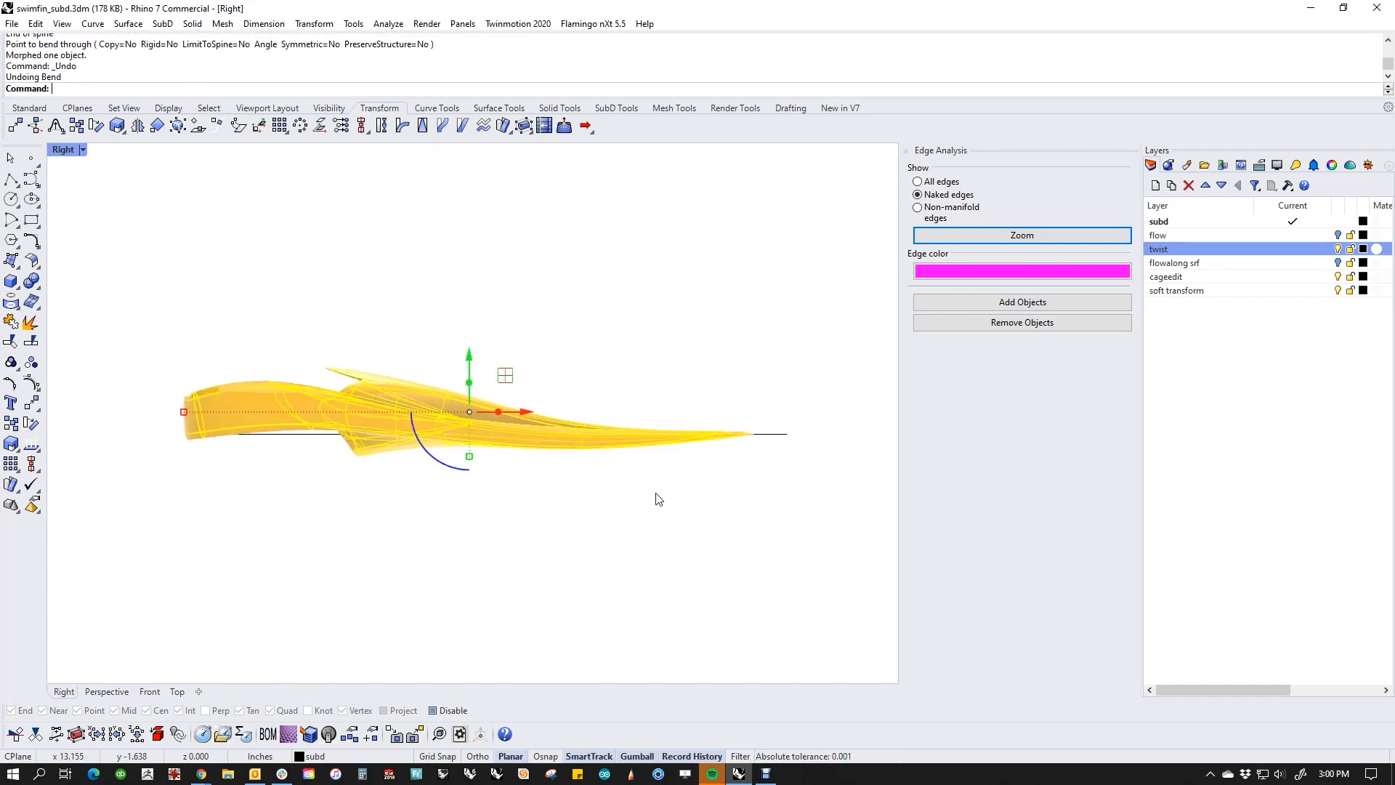
# Step: Bend the blade slightly downward using a spine from mid-fin to the blade tip
pyautogui.press('Return')
pyautogui.click(480, 427)
pyautogui.click(751, 428)
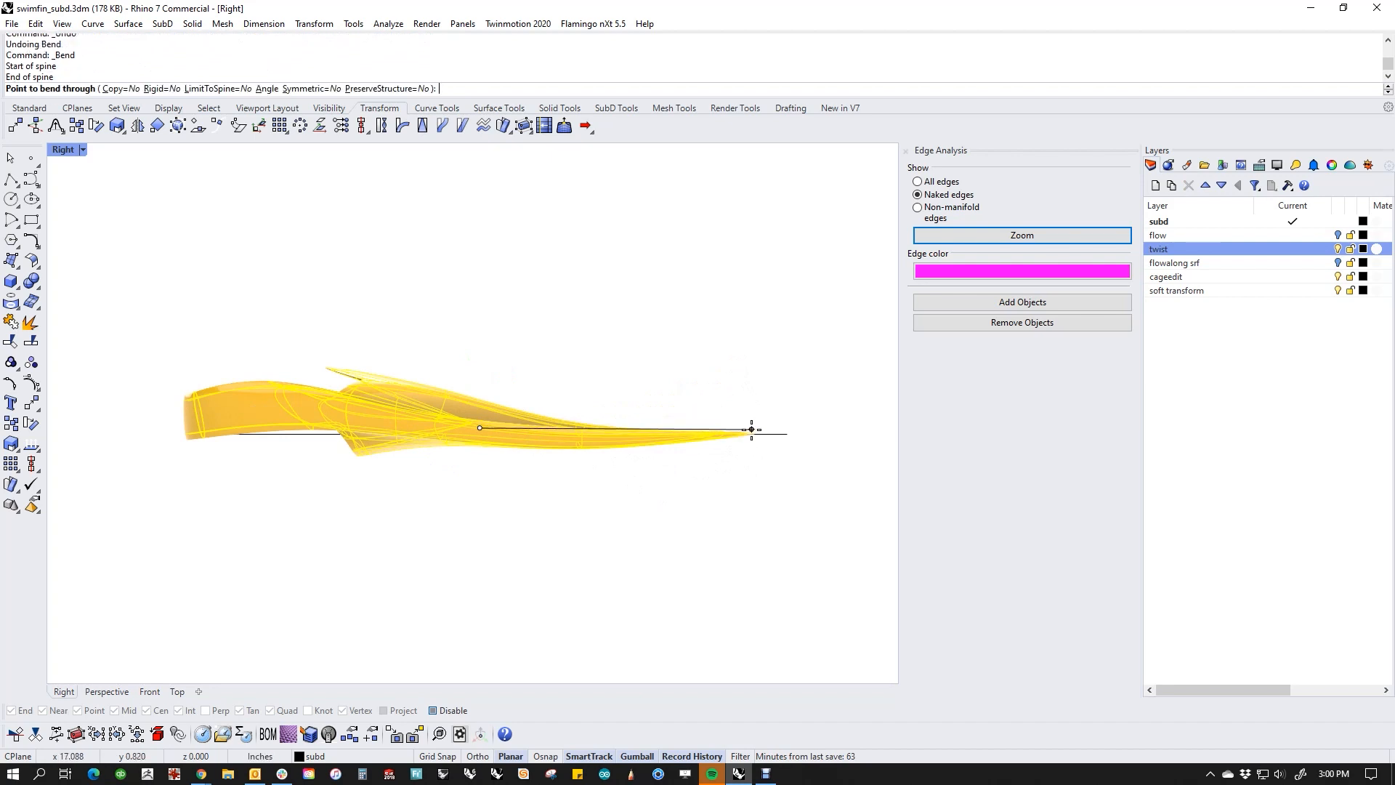
pyautogui.click(746, 470)
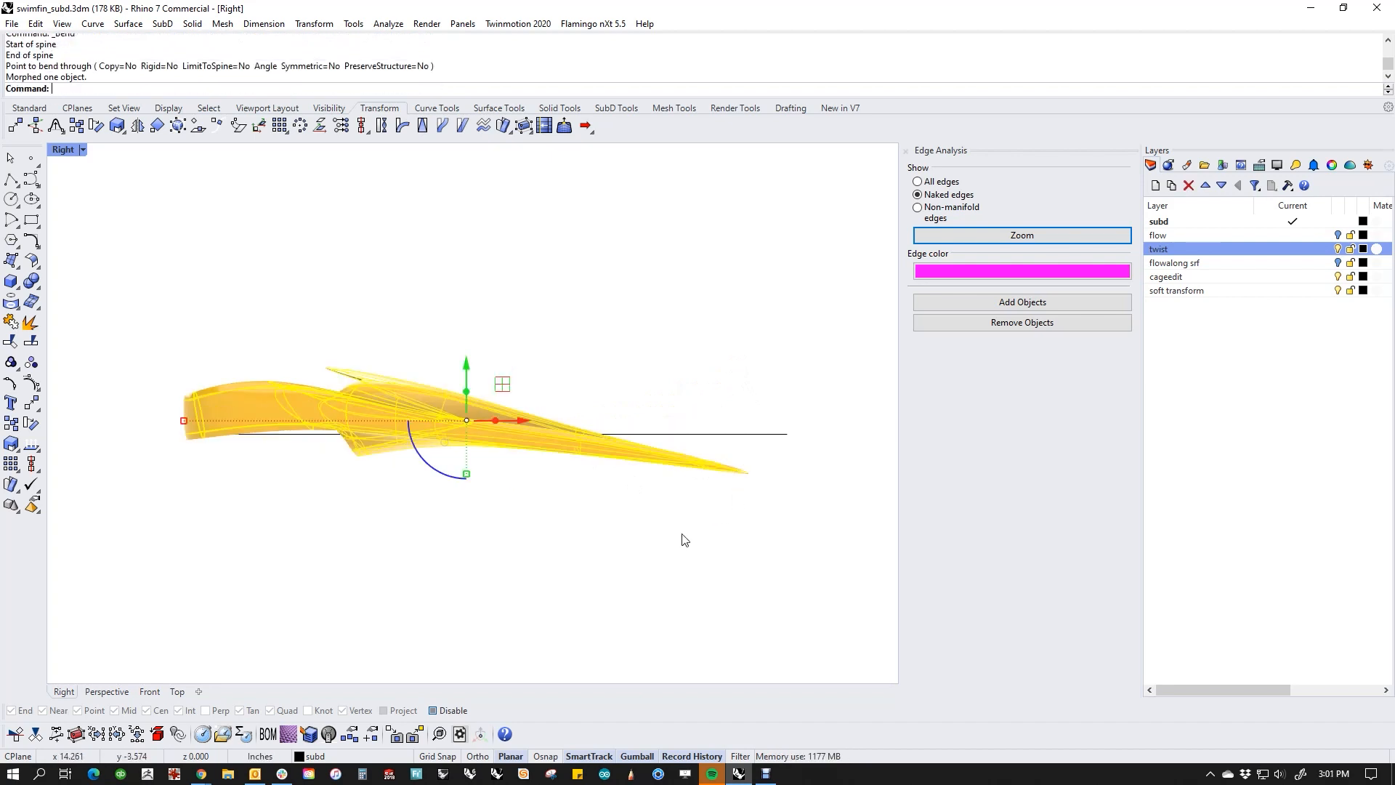
# Step: Bend the blade back up to the reference line using a spine from near the foot pocket to the tip, and deselect the fin
pyautogui.press('Return')
pyautogui.click(406, 421)
pyautogui.click(753, 473)
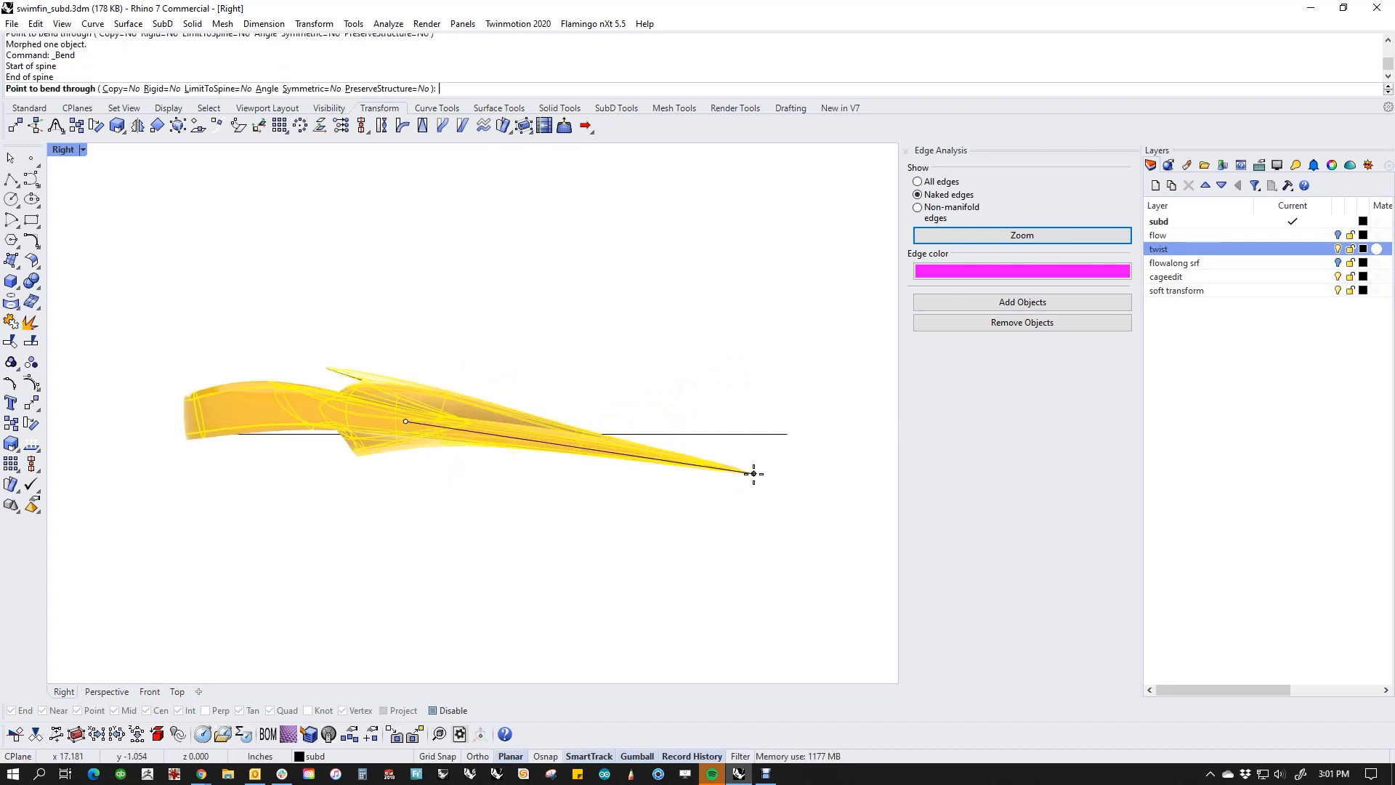
pyautogui.click(785, 429)
pyautogui.click(529, 536)
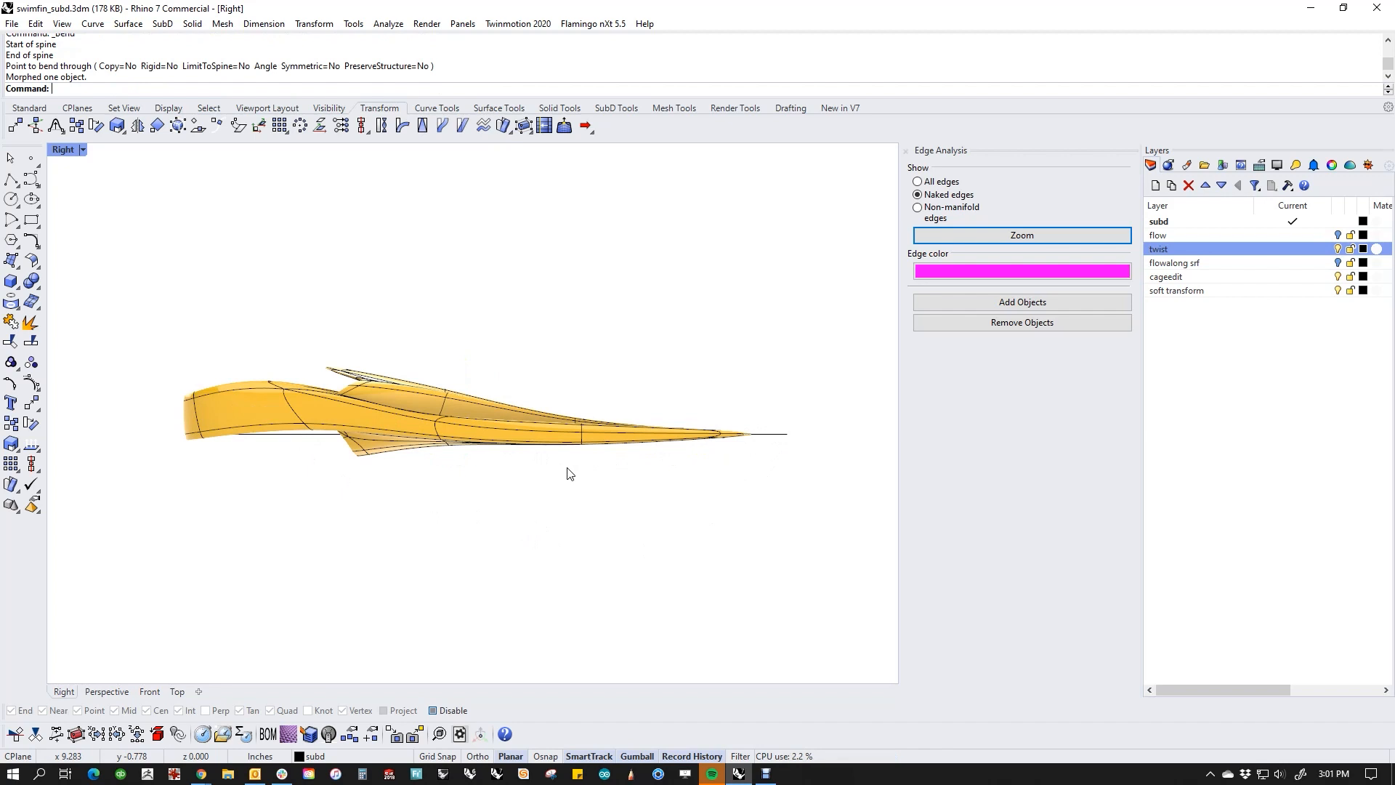
# Step: Undo both blade bends and the earlier twist, and deselect the fin
pyautogui.hotkey('ctrl', 'z')
pyautogui.hotkey('ctrl', 'z')
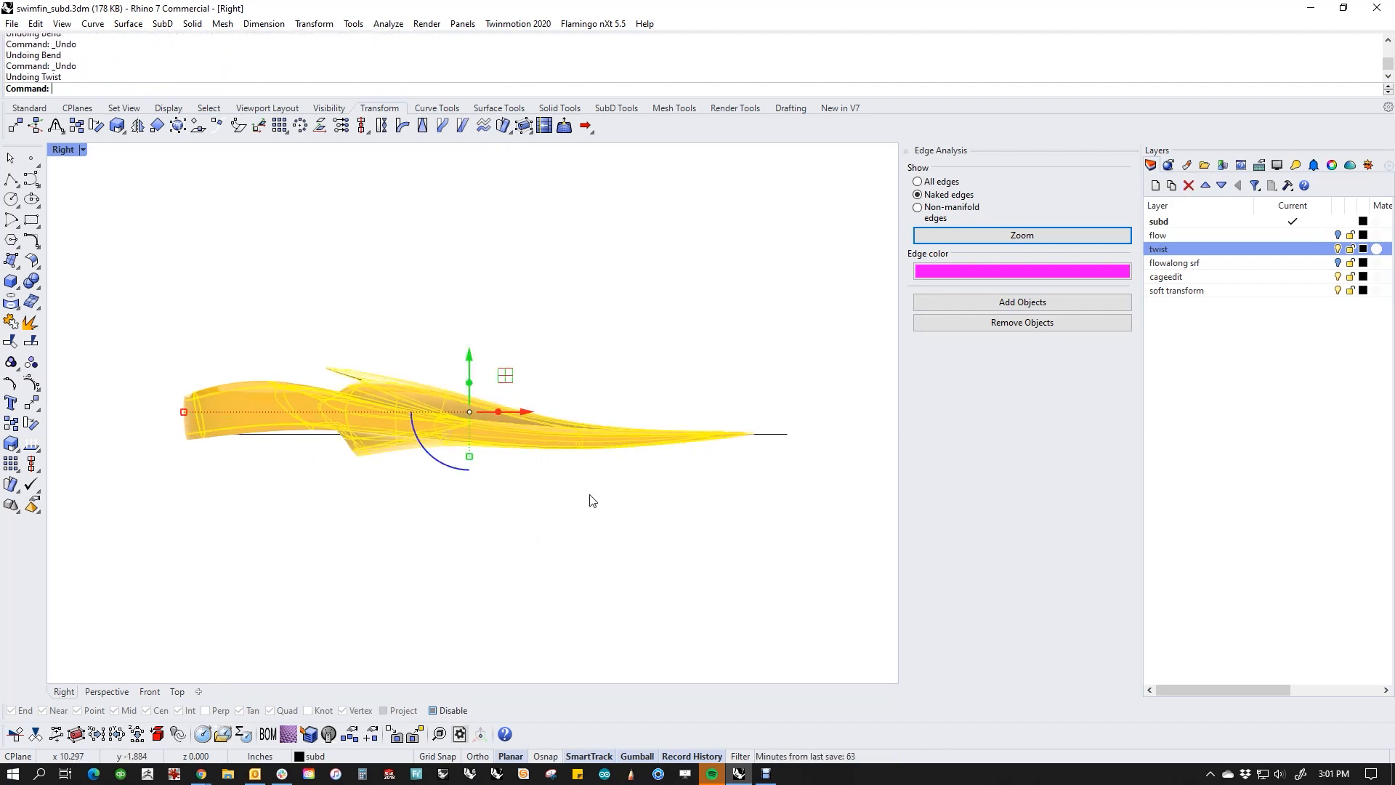
pyautogui.moveTo(589, 495); pyautogui.dragTo(555, 510, button='right')
pyautogui.click(539, 489)
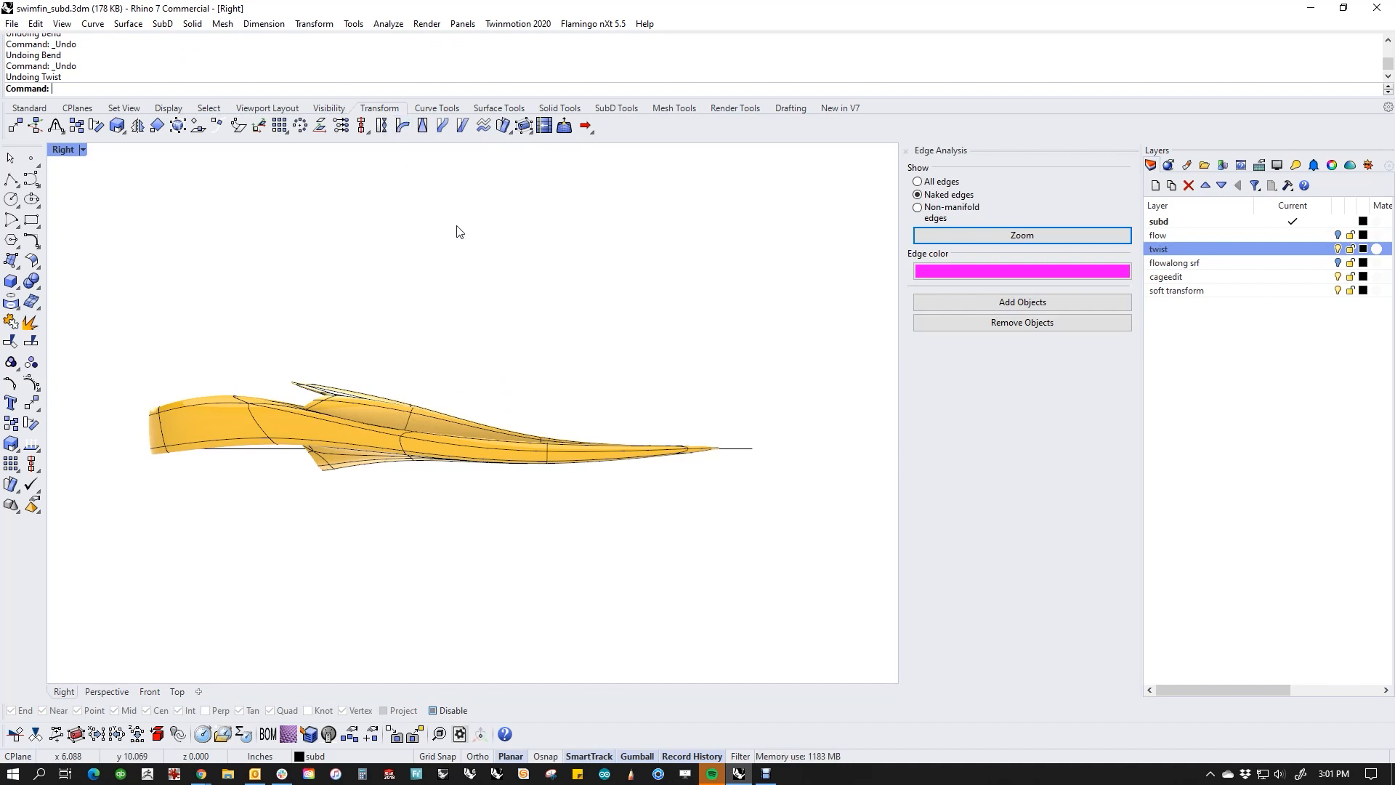
# Step: Return to the Perspective view with the construction plane set to World Top and frame the fin
pyautogui.hotkey('ctrl', 'F4')
pyautogui.moveTo(792, 545); pyautogui.dragTo(544, 542, button='right')
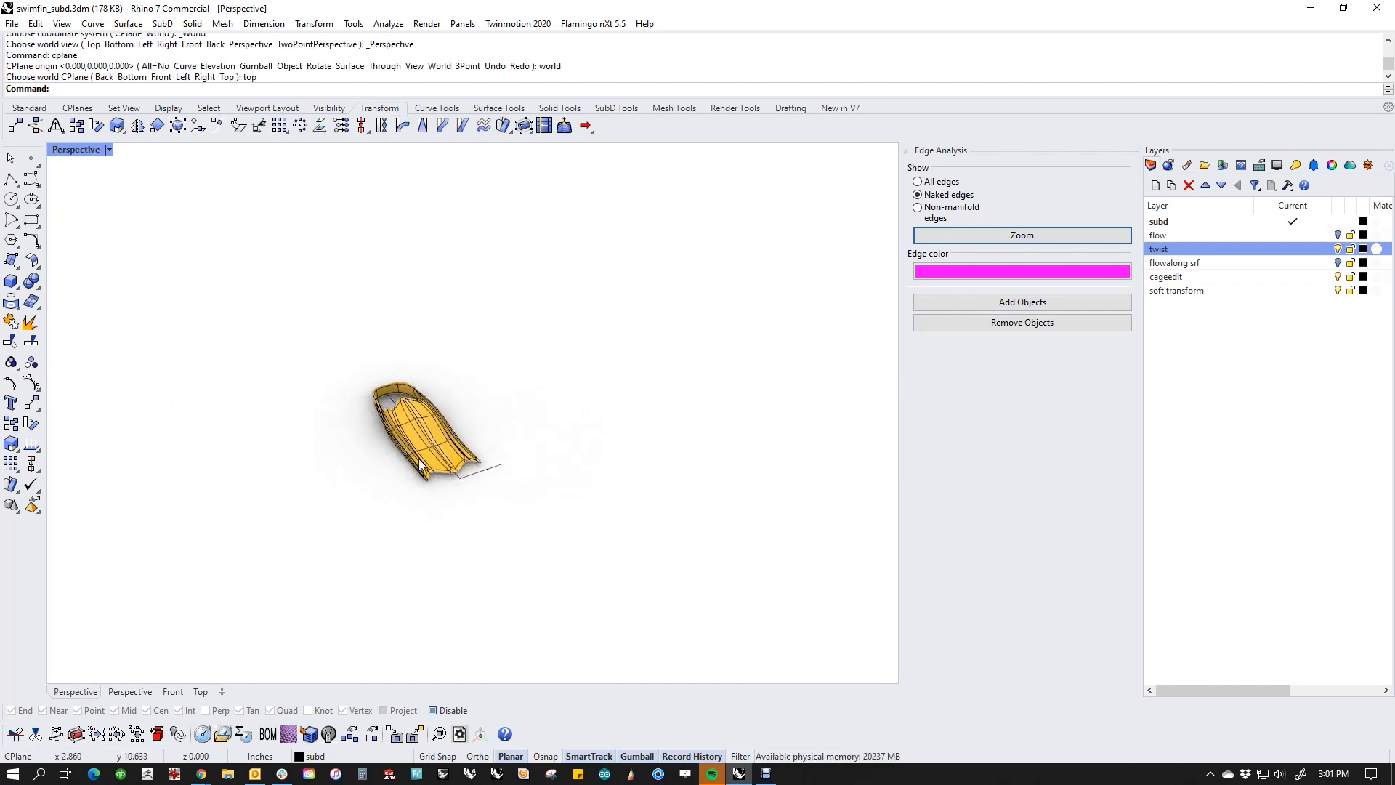
pyautogui.scroll(5, 457, 438)
pyautogui.moveTo(421, 341); pyautogui.dragTo(474, 308, button='right')
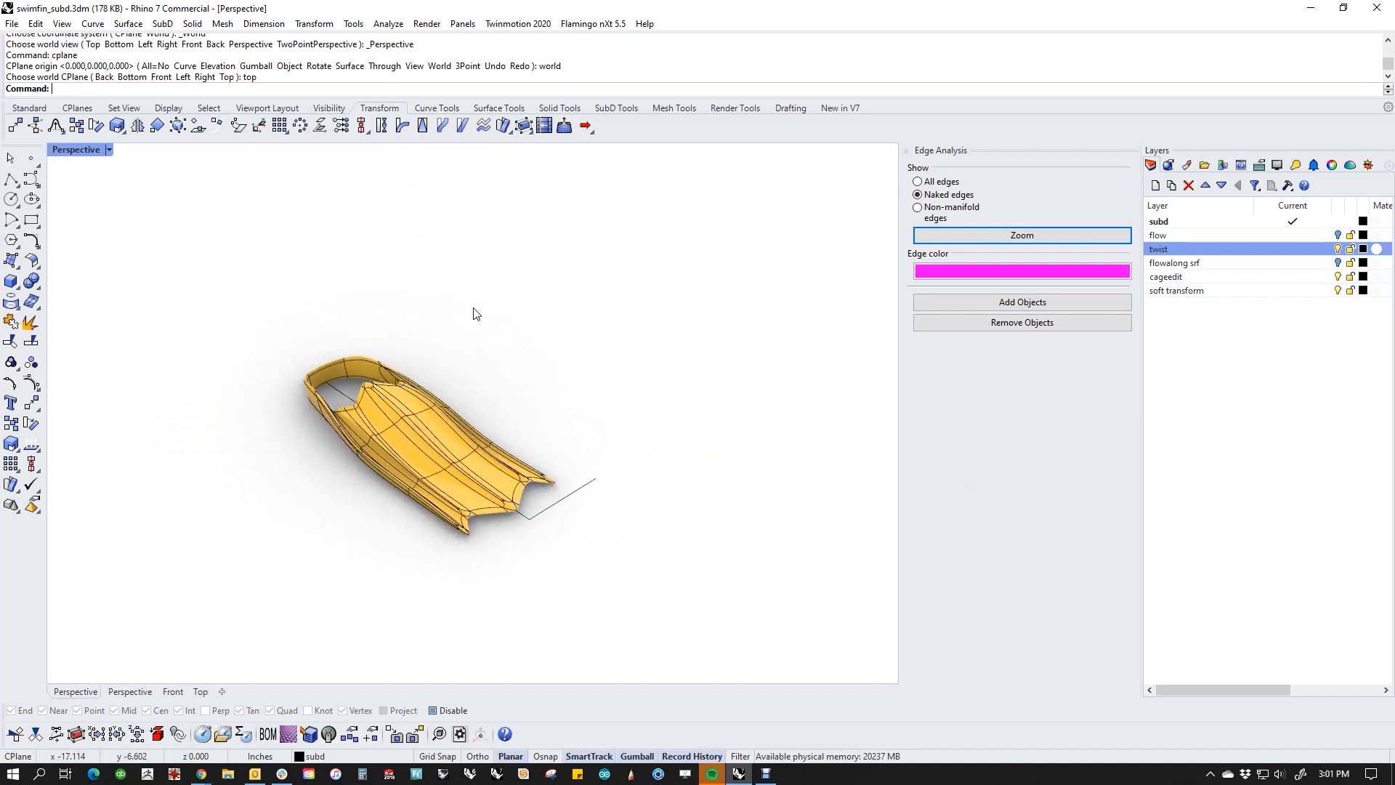
# Step: Taper the whole fin along the centre line from heel to corner, widening the blade tip slightly beyond the short line's end, and undo it
pyautogui.click(422, 125)
pyautogui.moveTo(457, 377); pyautogui.dragTo(485, 550, button='right')
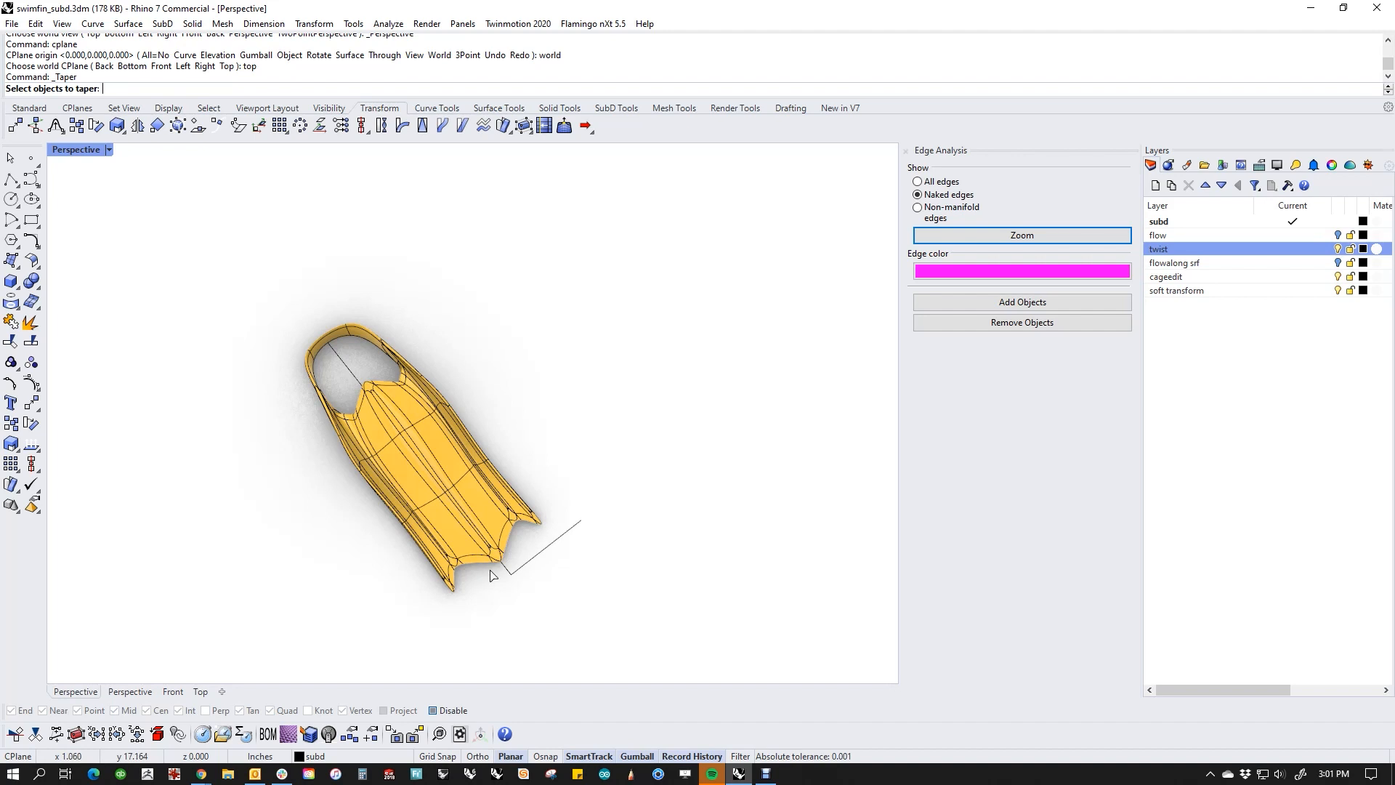
pyautogui.moveTo(478, 595); pyautogui.dragTo(480, 555, button='right')
pyautogui.click(473, 474)
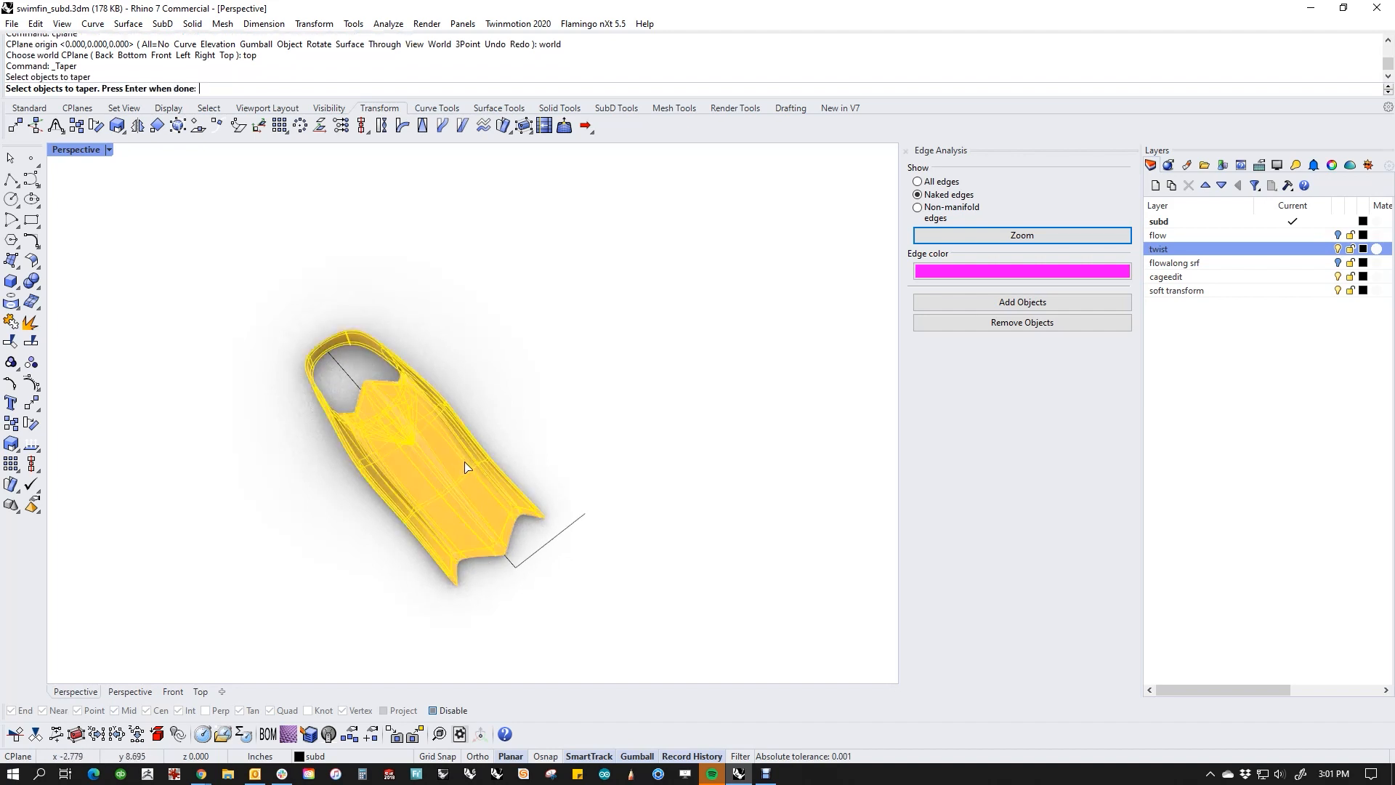
pyautogui.press('Return')
pyautogui.click(333, 359)
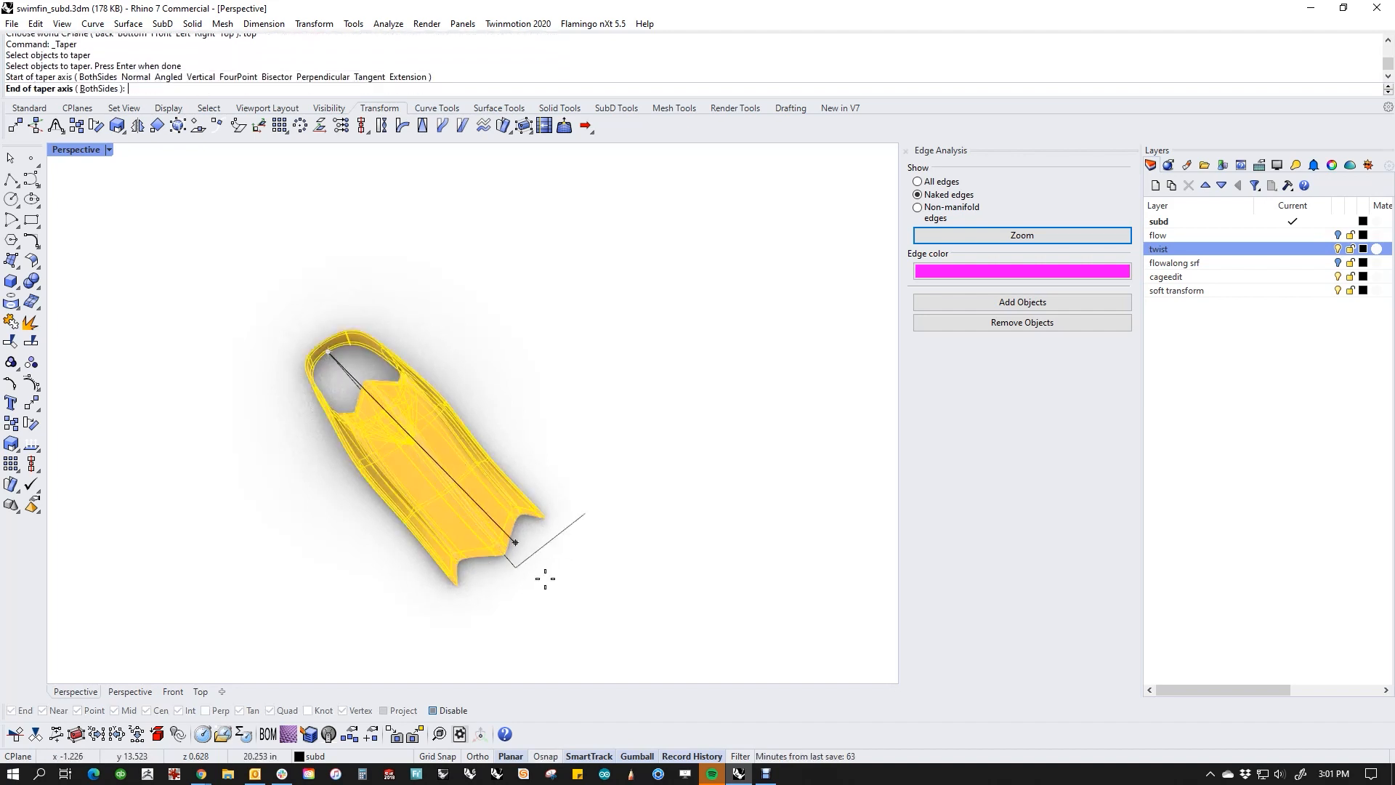
pyautogui.click(517, 568)
pyautogui.press('alt')
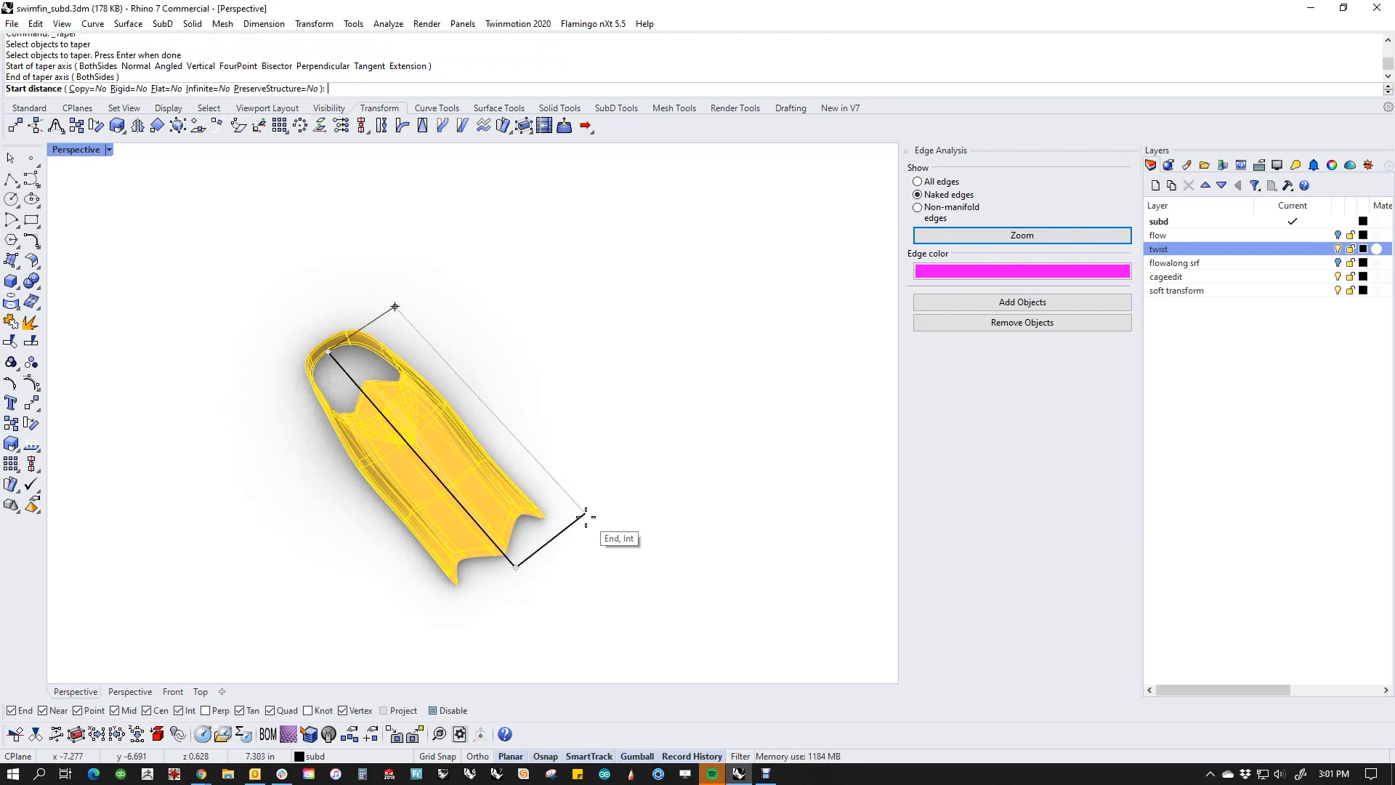
pyautogui.click(585, 516)
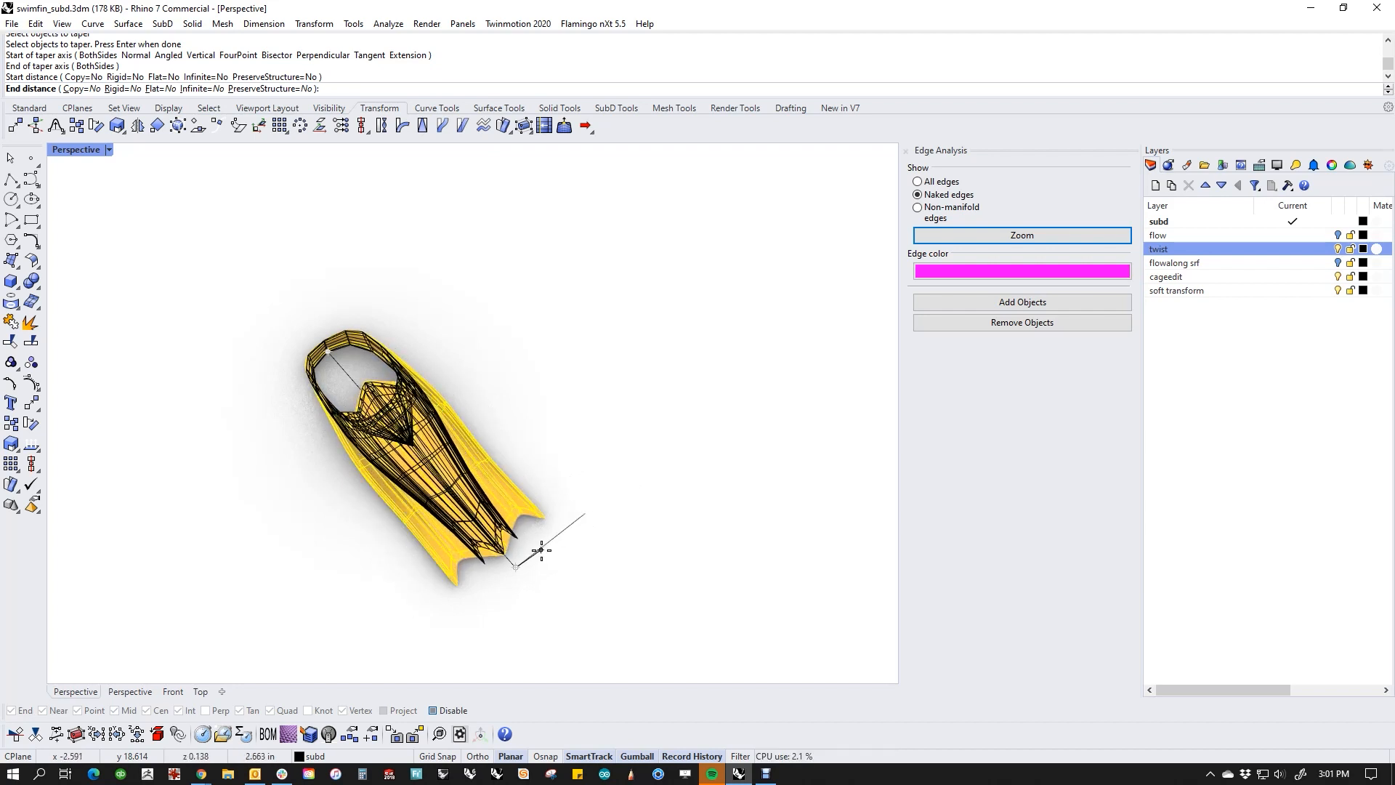
pyautogui.click(618, 500)
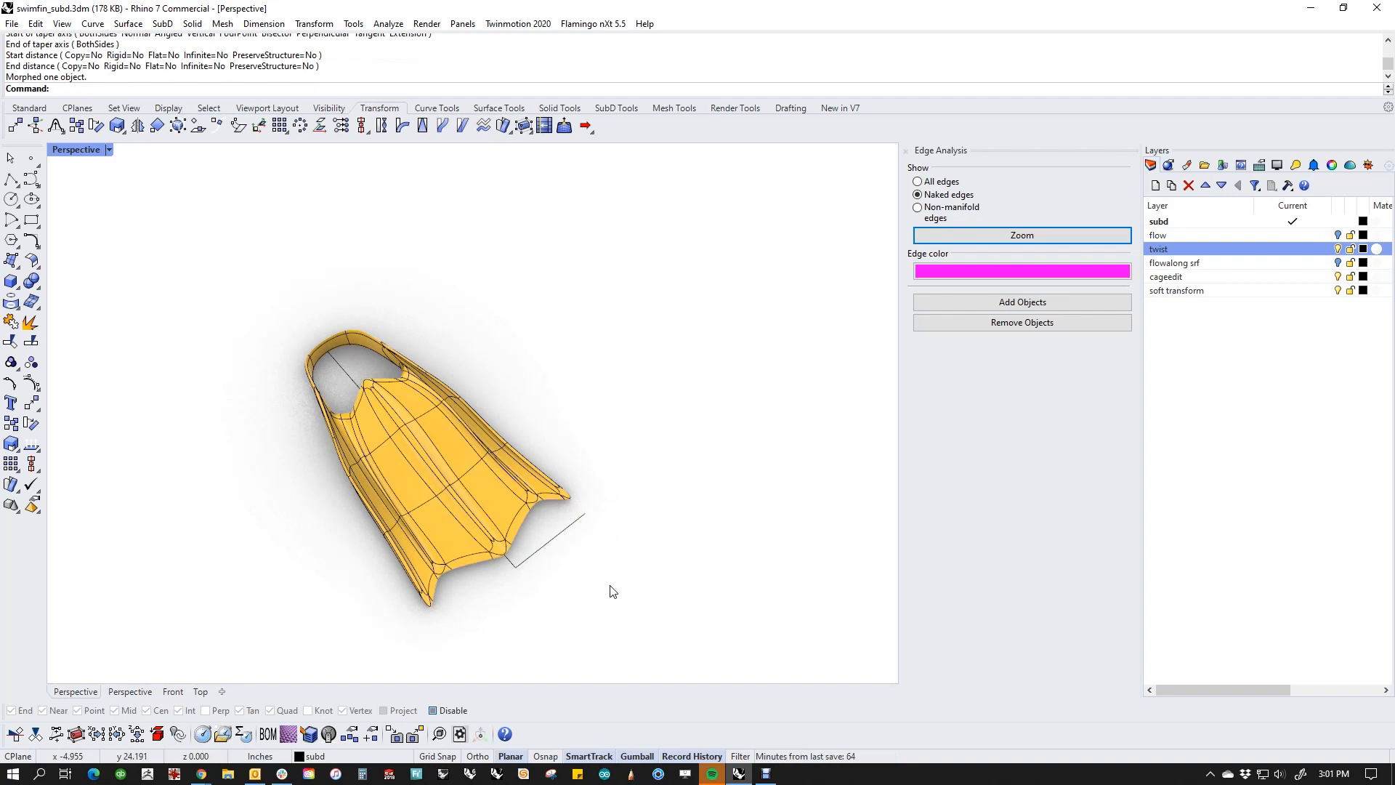
pyautogui.hotkey('ctrl', 'z')
# Step: Taper the whole fin along the centre line from corner to heel, with the start distance at the short line's end and the end distance beside the heel
pyautogui.rightClick(542, 578)
pyautogui.press('Escape')
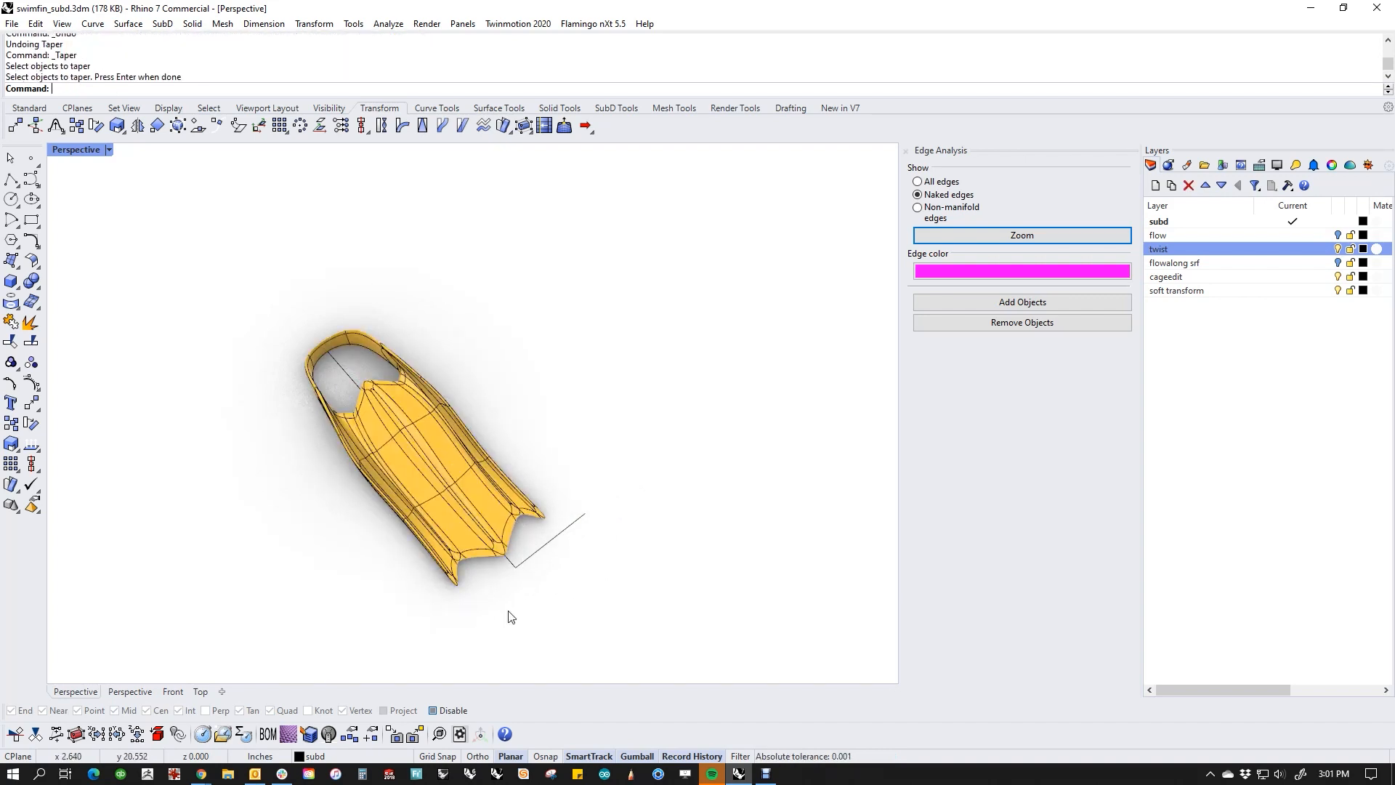
pyautogui.rightClick(509, 616)
pyautogui.click(498, 521)
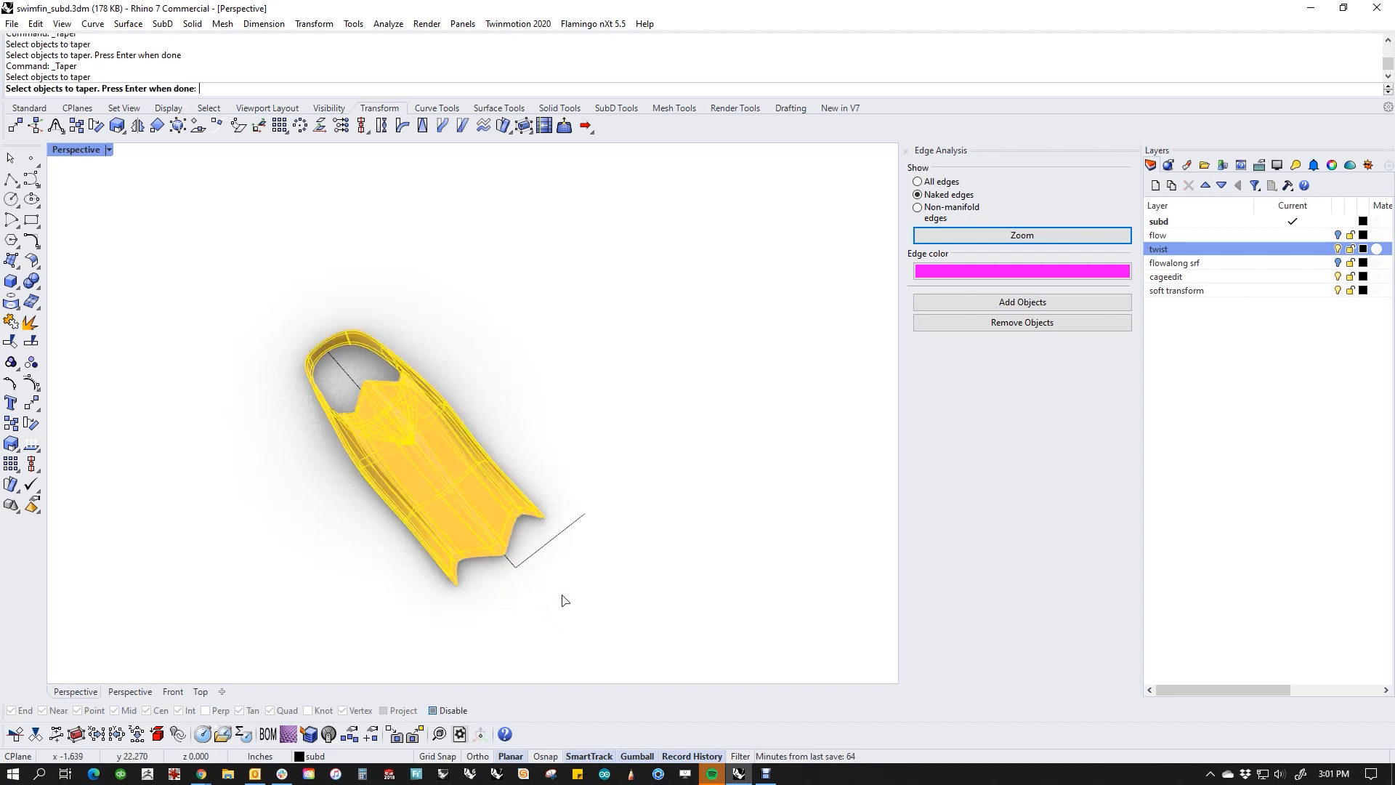
pyautogui.rightClick(516, 579)
pyautogui.click(515, 567)
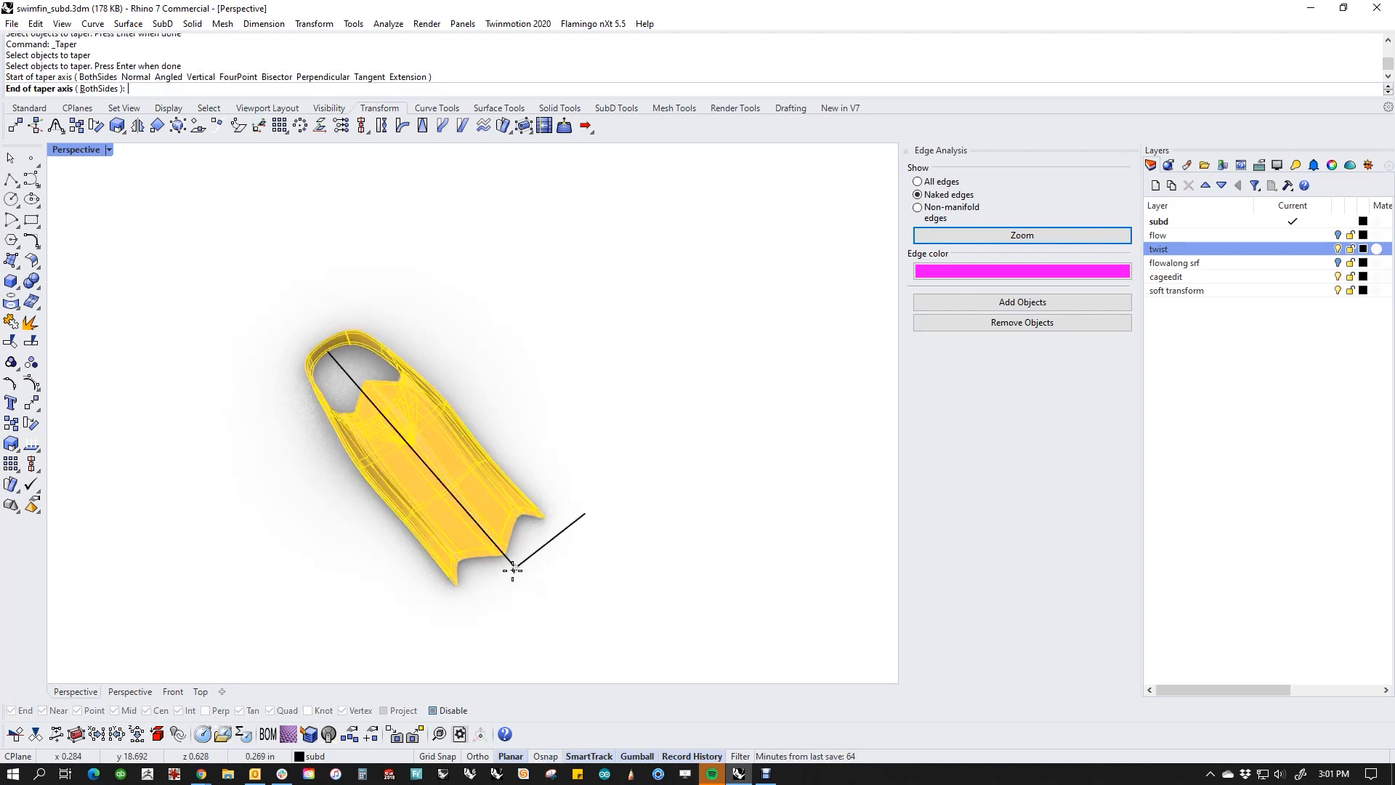
pyautogui.click(328, 351)
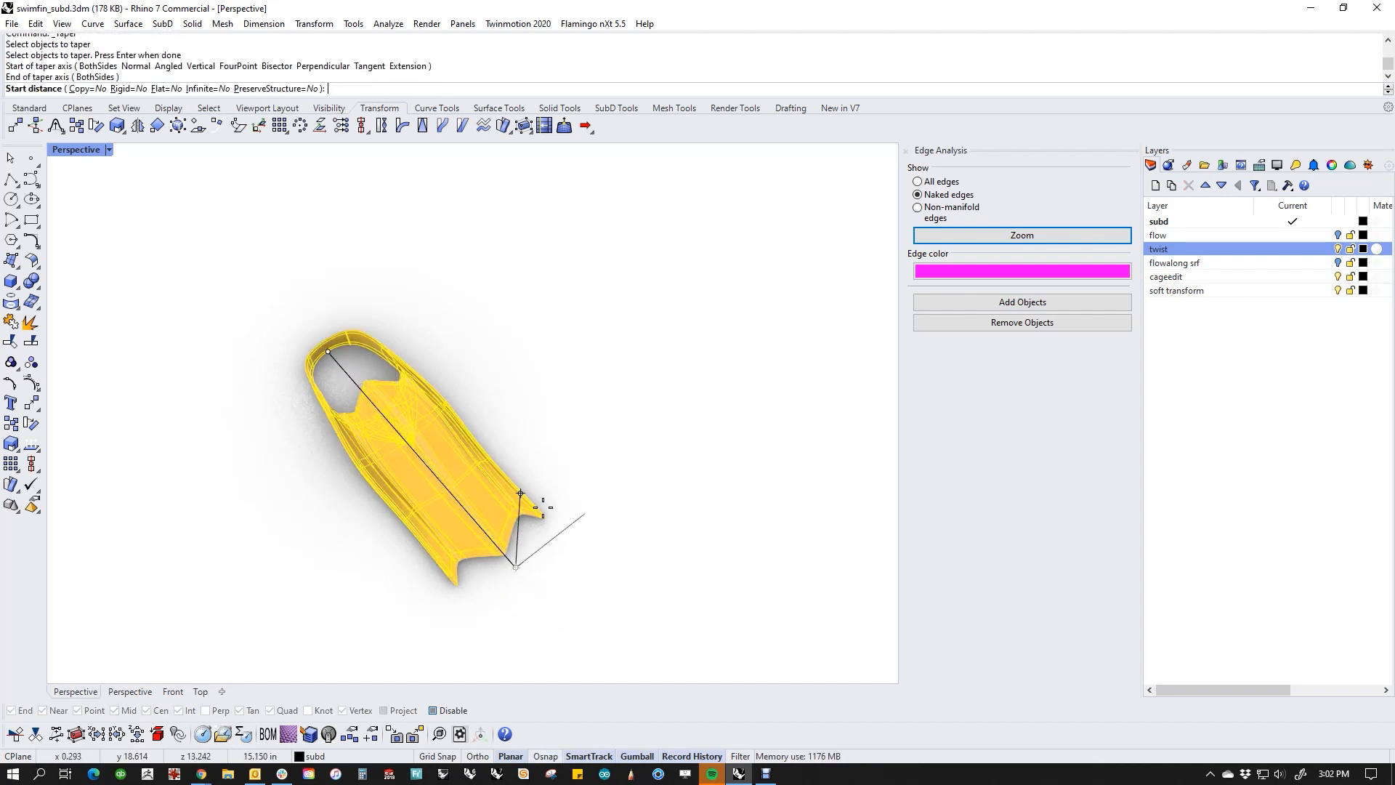
pyautogui.click(582, 514)
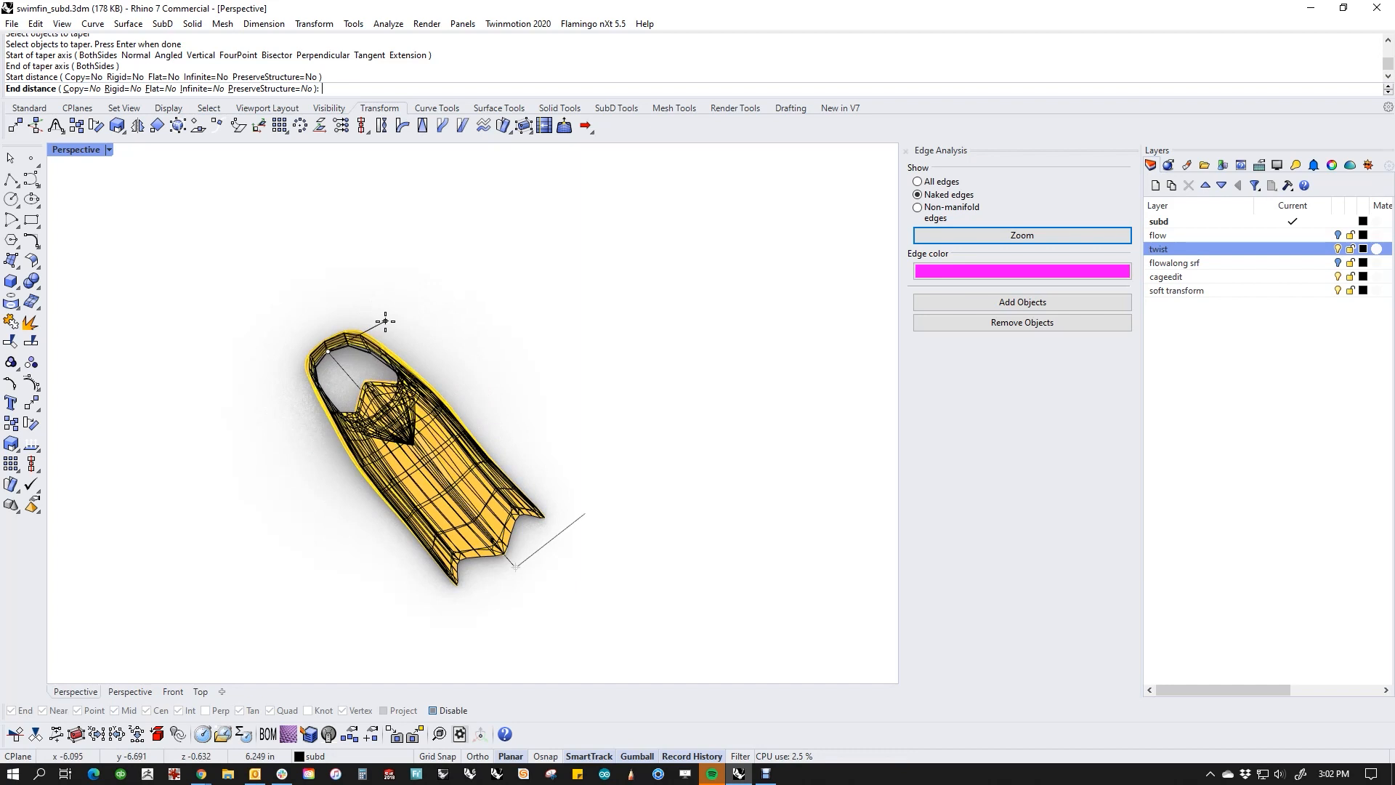
pyautogui.click(393, 317)
# Step: Taper the whole fin again from near the heel to the corner, with the end distance just inside the short line's end, and deselect it
pyautogui.press('Return')
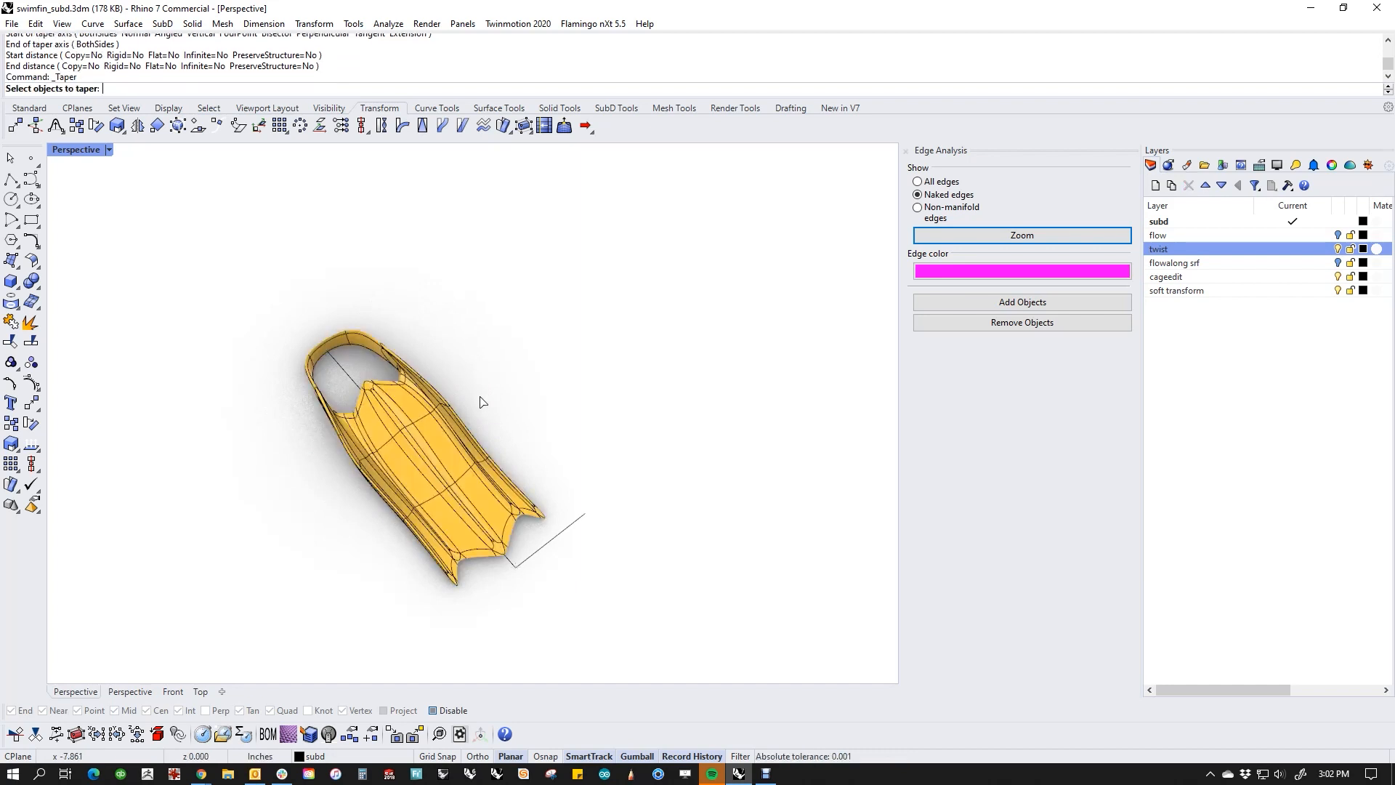
pyautogui.click(523, 568)
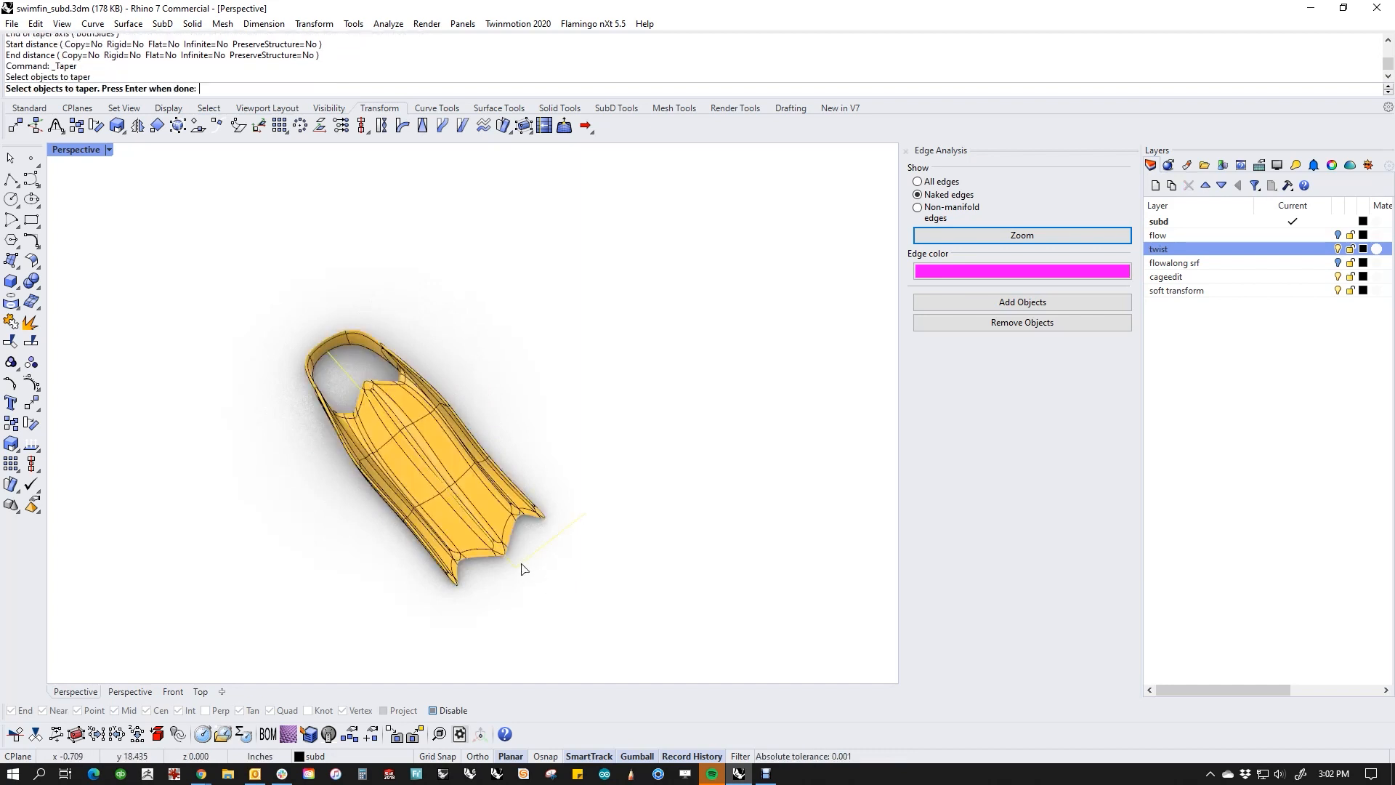
pyautogui.click(447, 436)
pyautogui.press('Return')
pyautogui.click(339, 364)
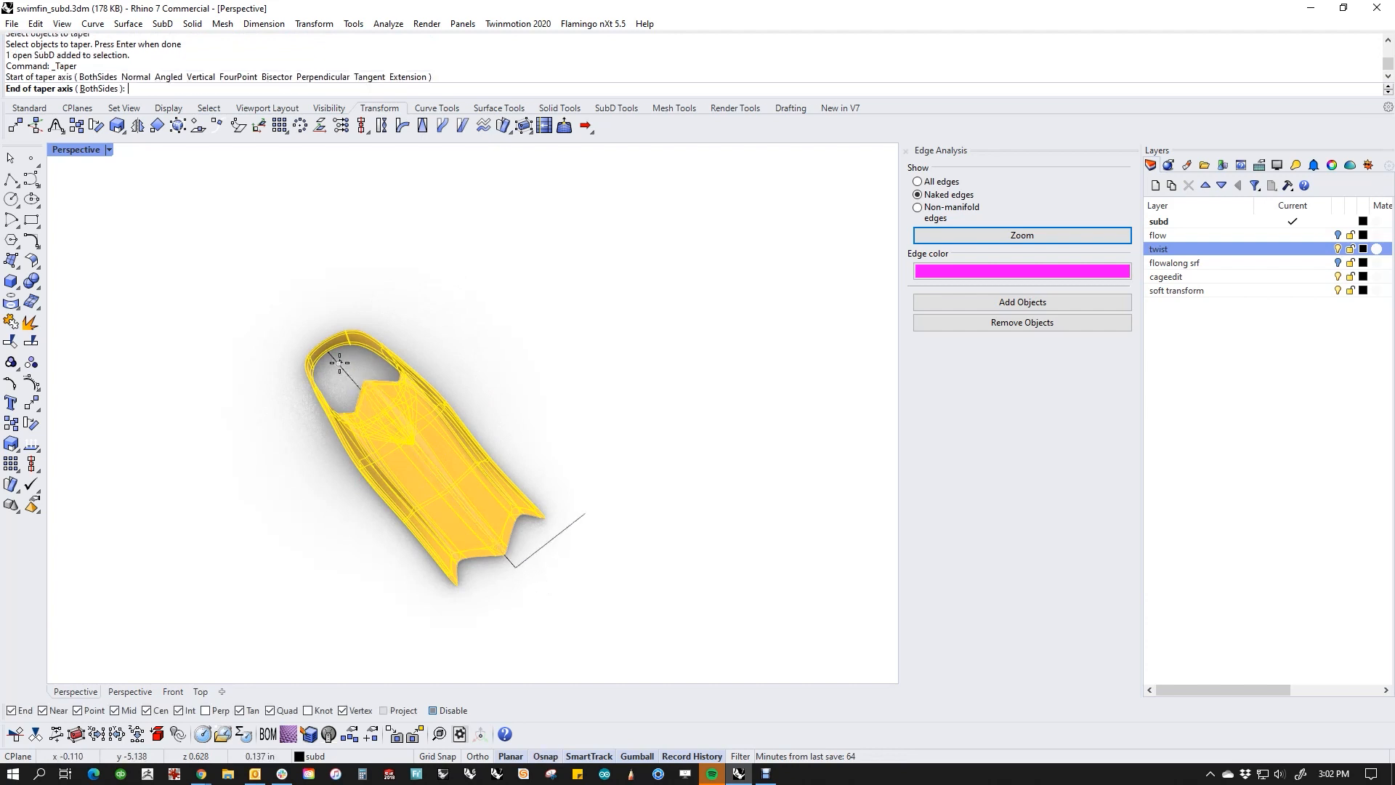
pyautogui.click(515, 566)
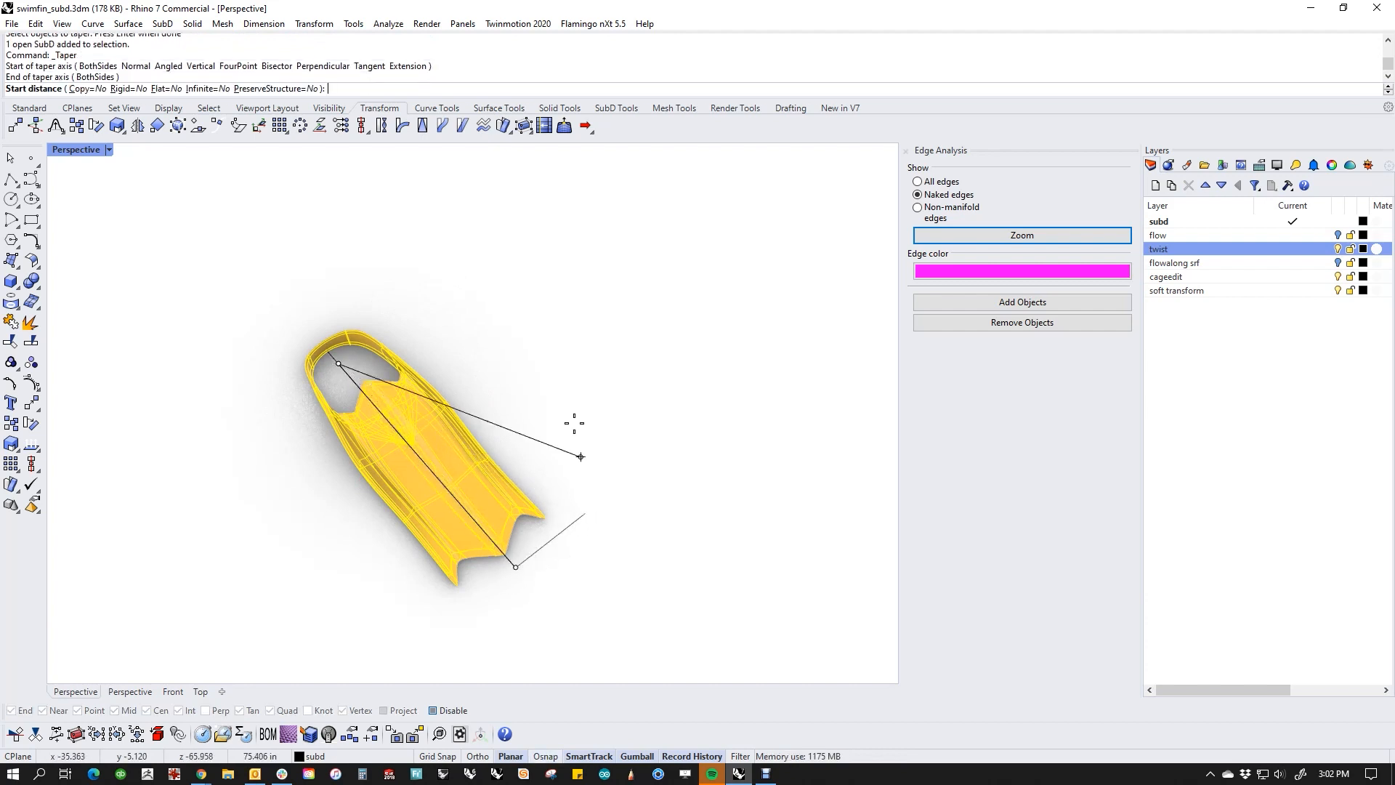
pyautogui.click(379, 335)
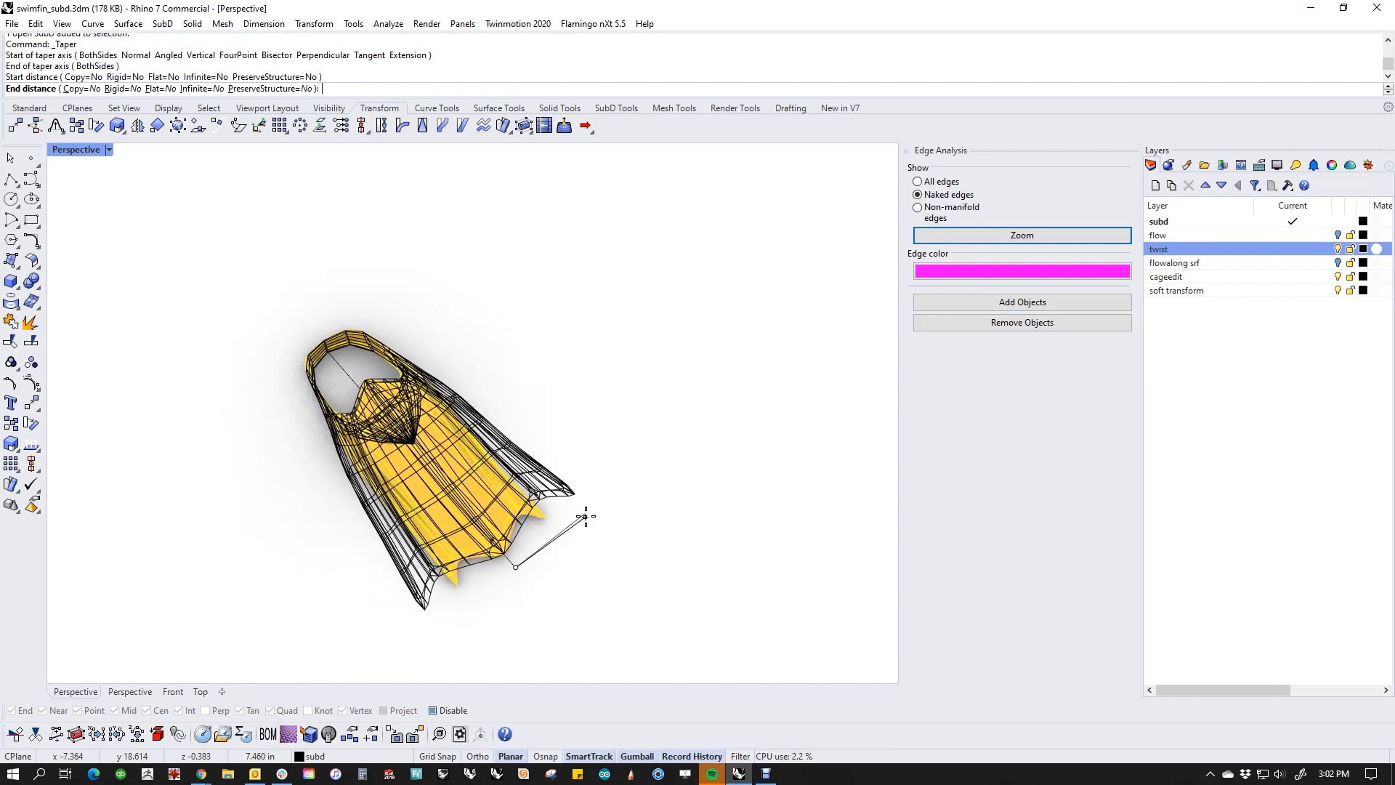
pyautogui.click(558, 534)
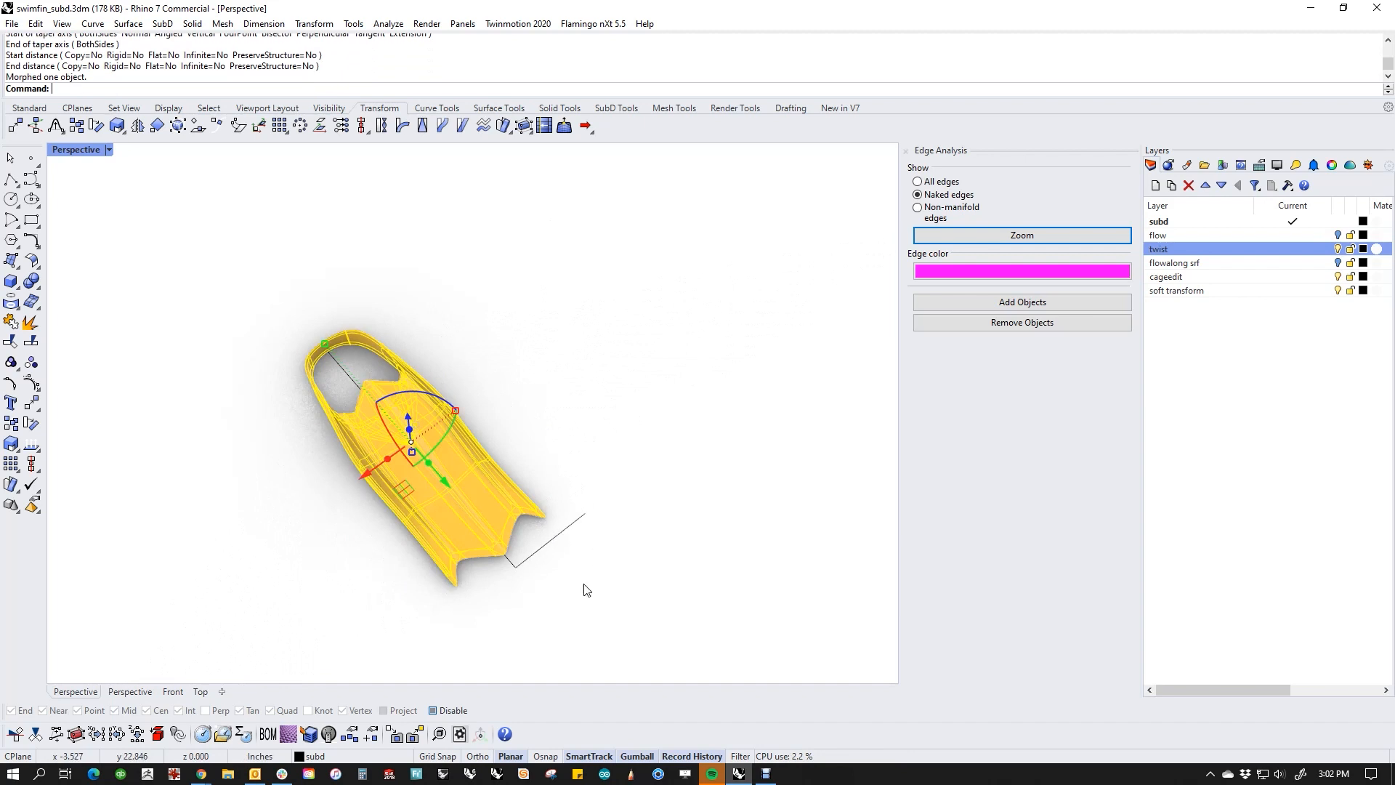
pyautogui.press('Escape')
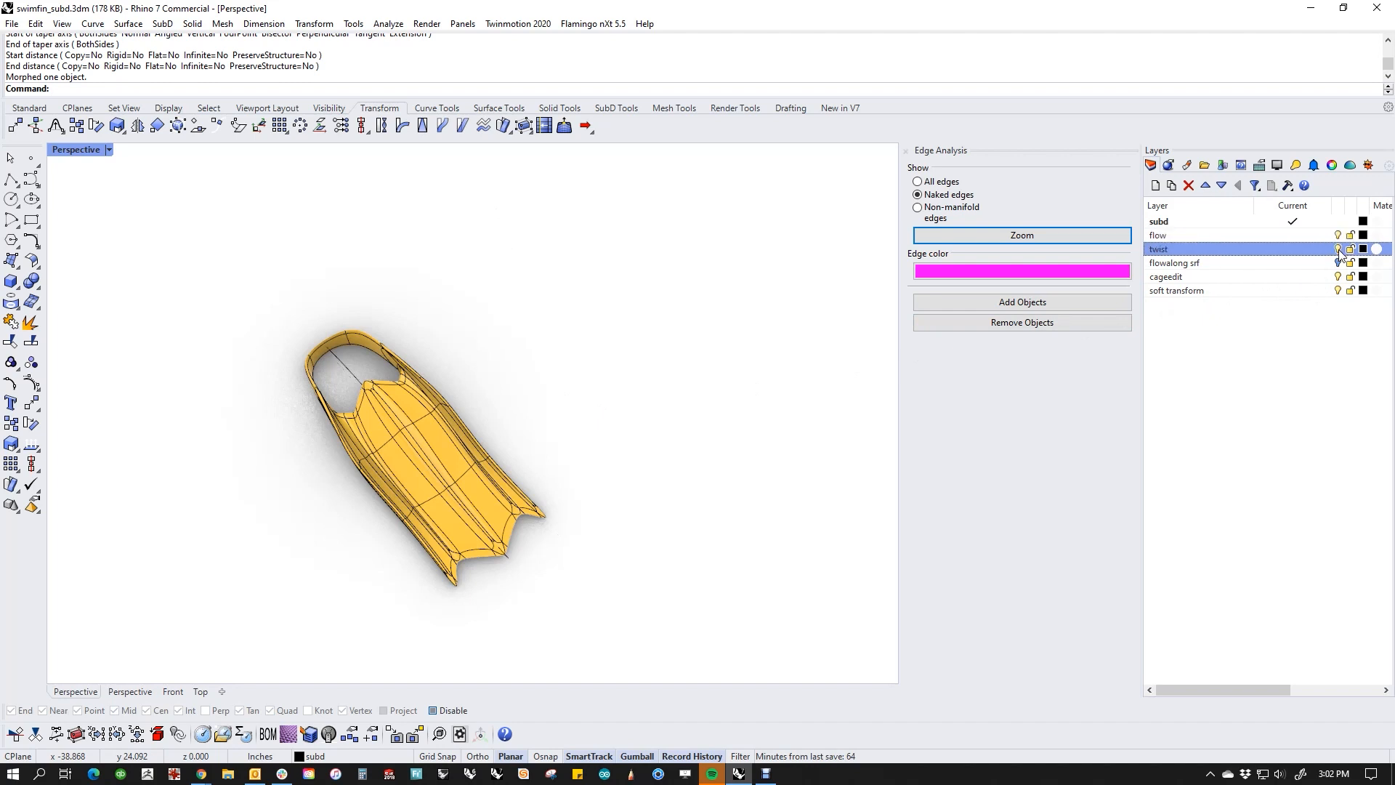
# Step: Hide the twist layer, show the flow layer, and turn off the ground plane to reveal the curve beneath the fin
pyautogui.moveTo(626, 484); pyautogui.dragTo(633, 404, button='right')
pyautogui.scroll(6, 585, 455)
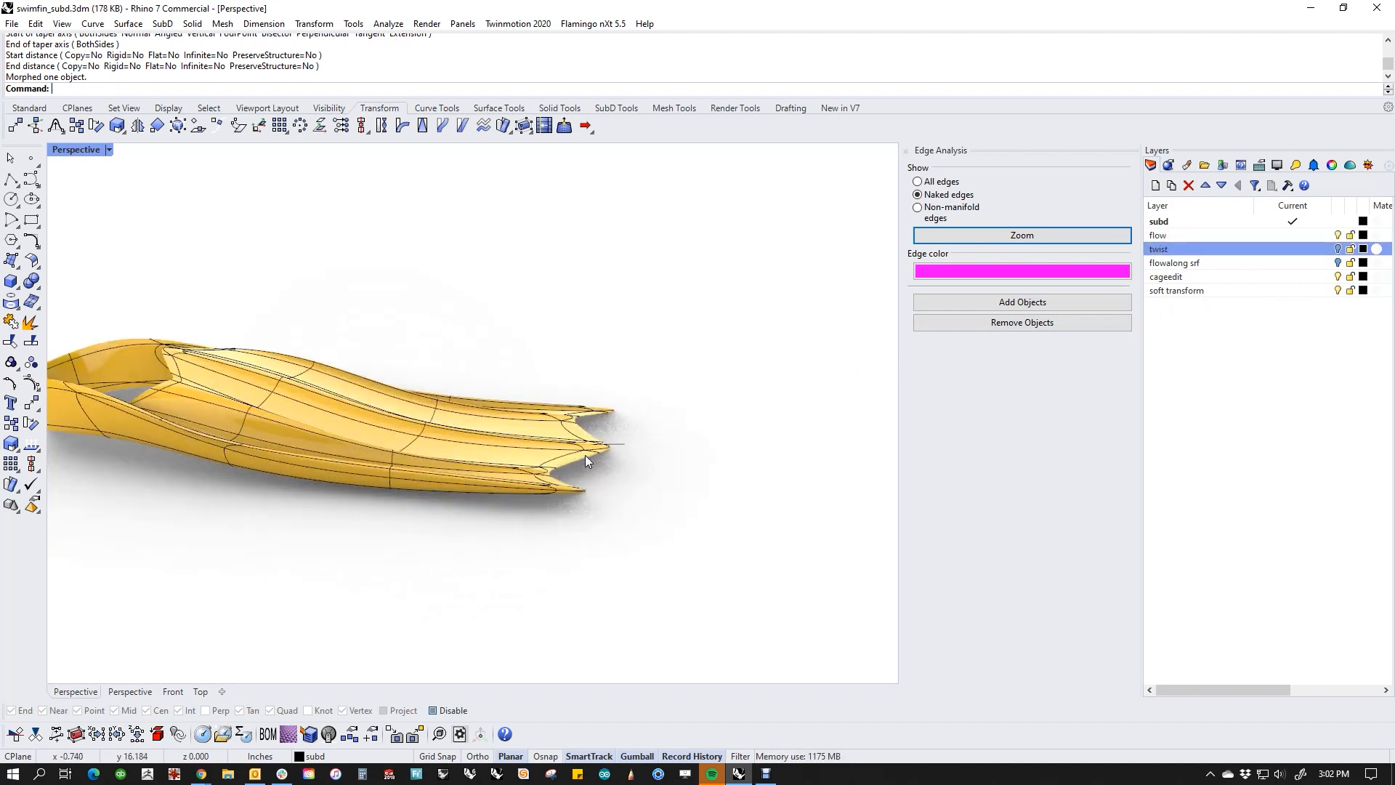
pyautogui.moveTo(585, 454); pyautogui.dragTo(599, 453, button='right')
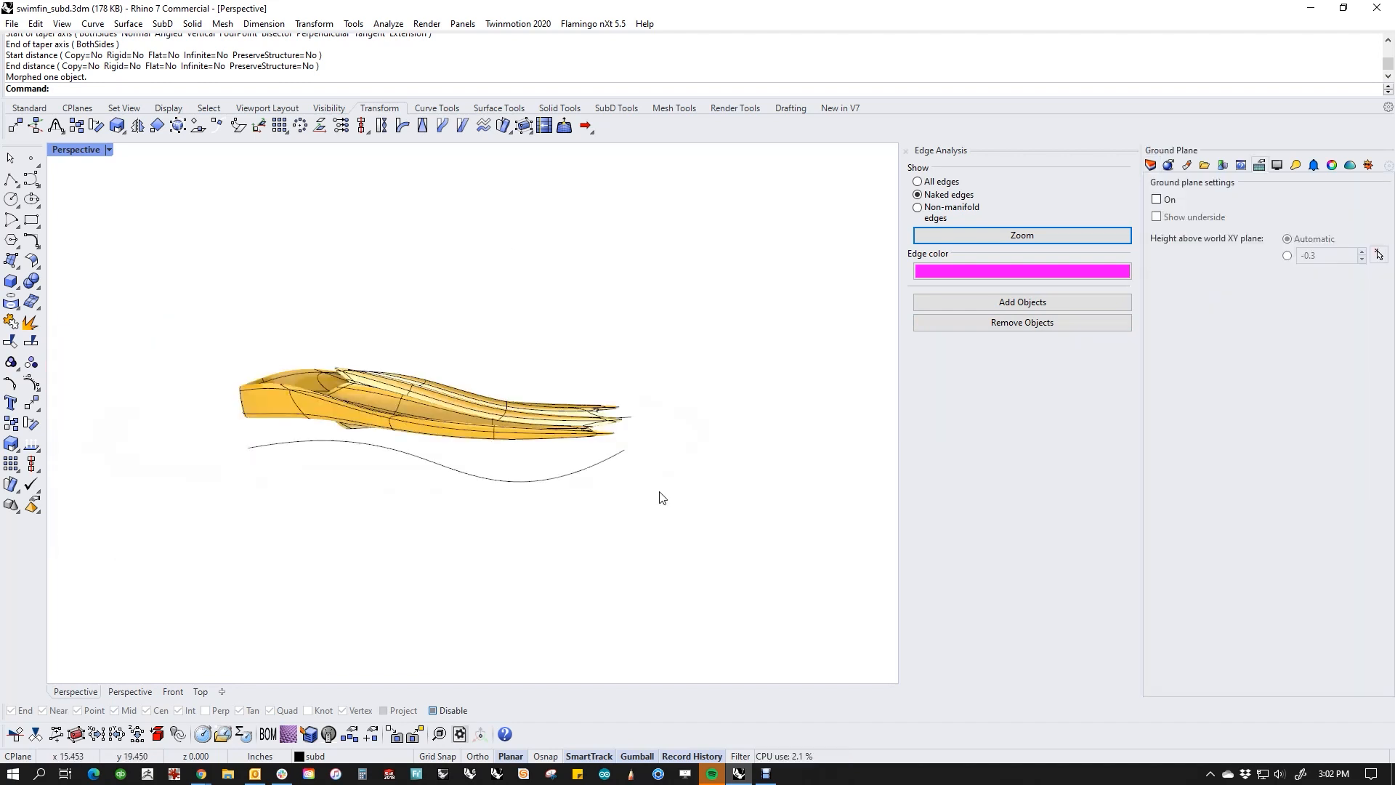
pyautogui.moveTo(660, 498); pyautogui.dragTo(664, 430, button='right')
pyautogui.scroll(4, 596, 411)
pyautogui.click(618, 422)
pyautogui.scroll(-3, 642, 442)
# Step: Set the viewport to the world Right view with nothing selected, and check the Record History options
pyautogui.write('f')
pyautogui.press('Return')
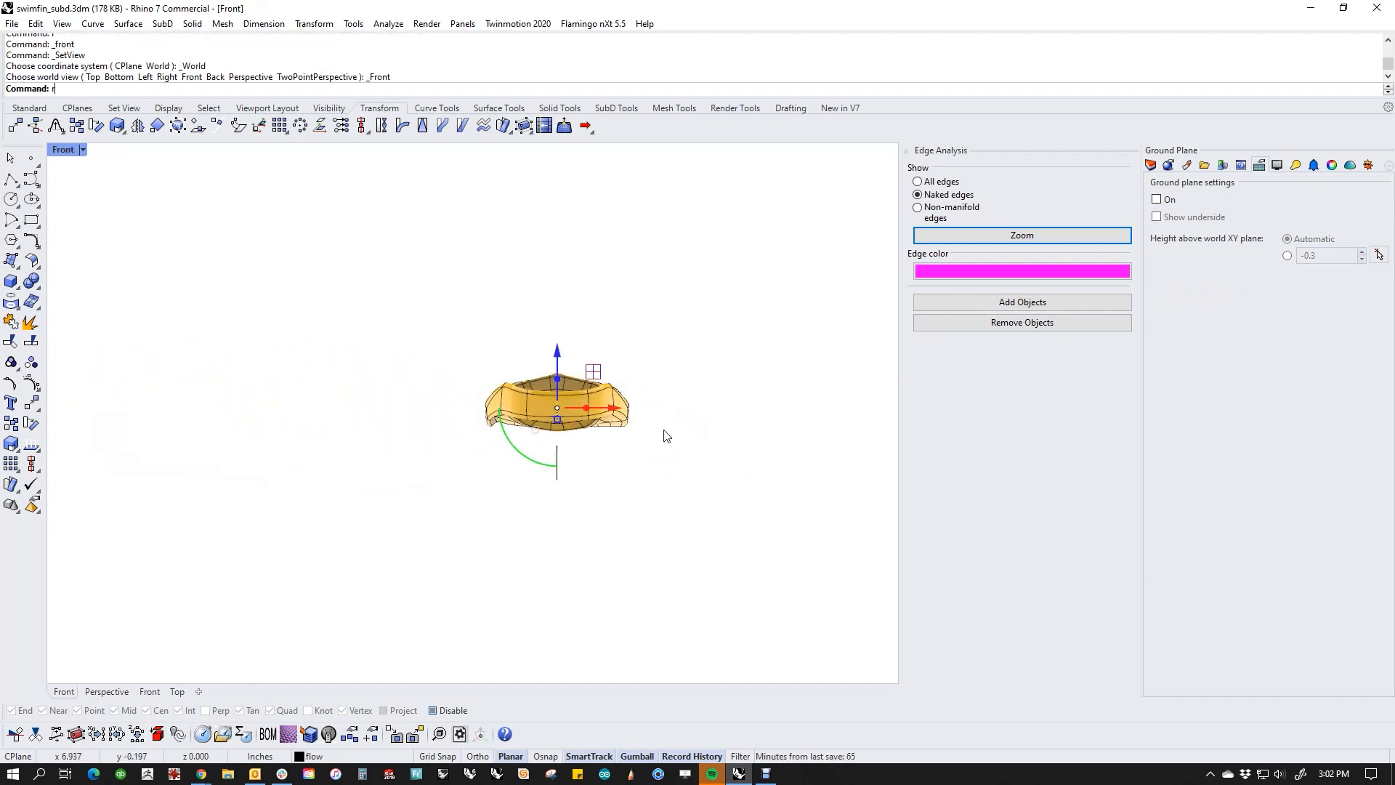
pyautogui.write('r')
pyautogui.press('Return')
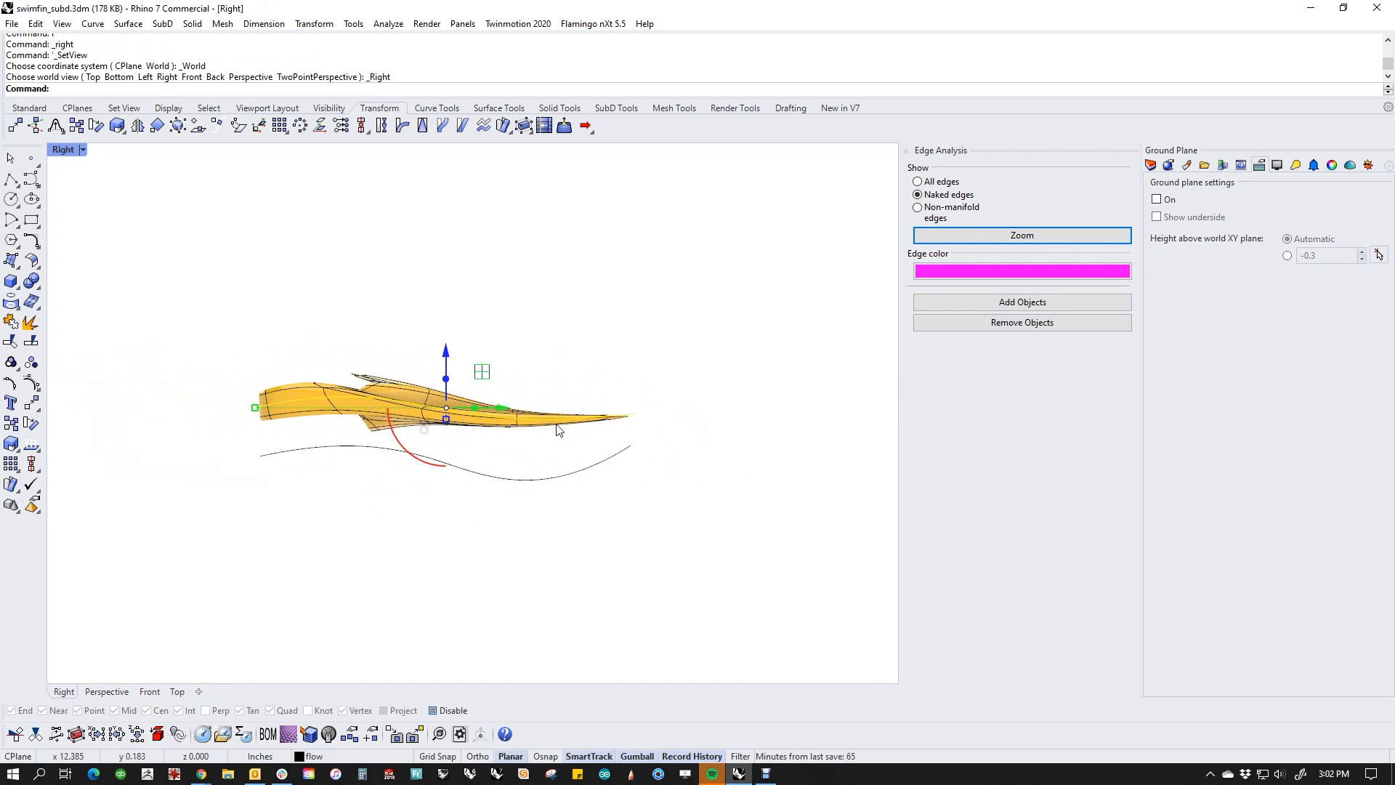
pyautogui.click(594, 524)
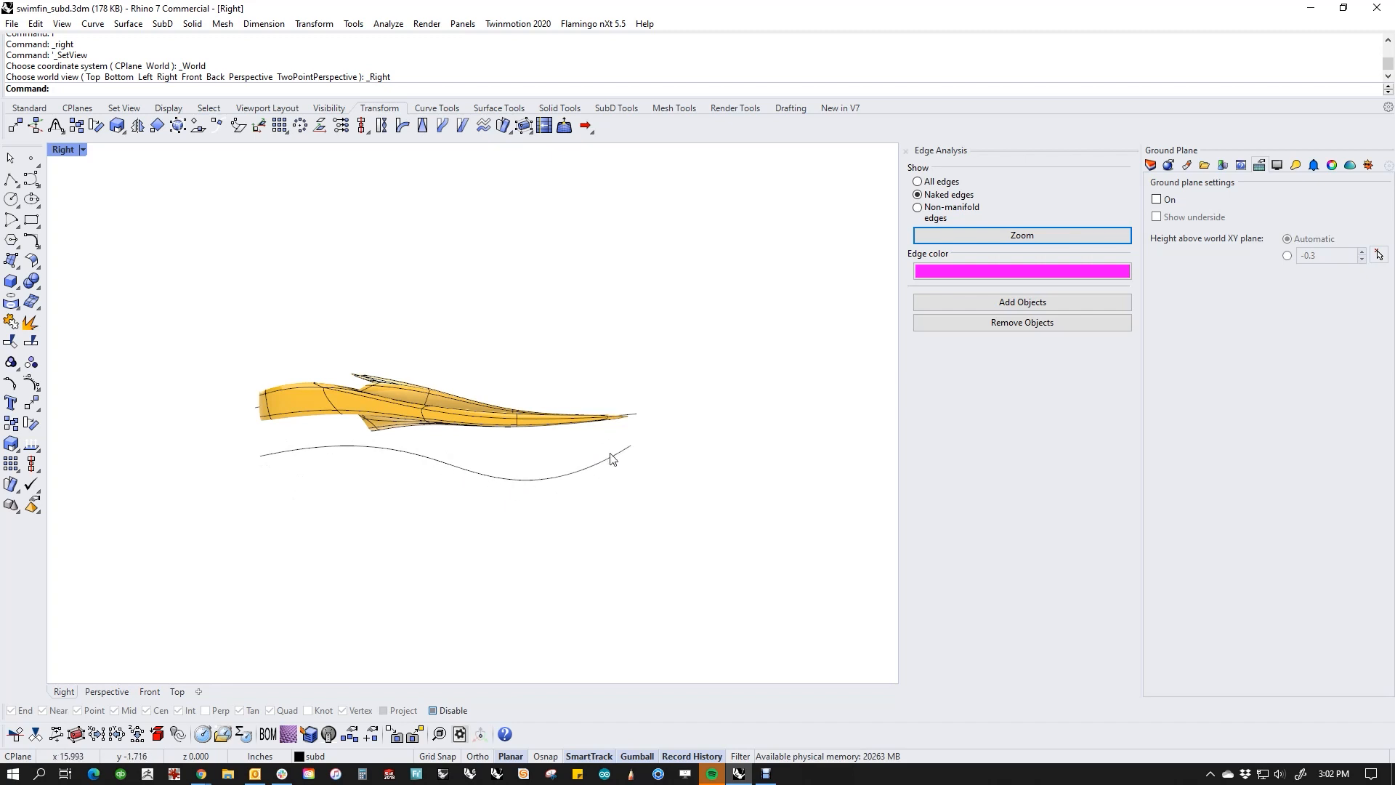
pyautogui.rightClick(692, 759)
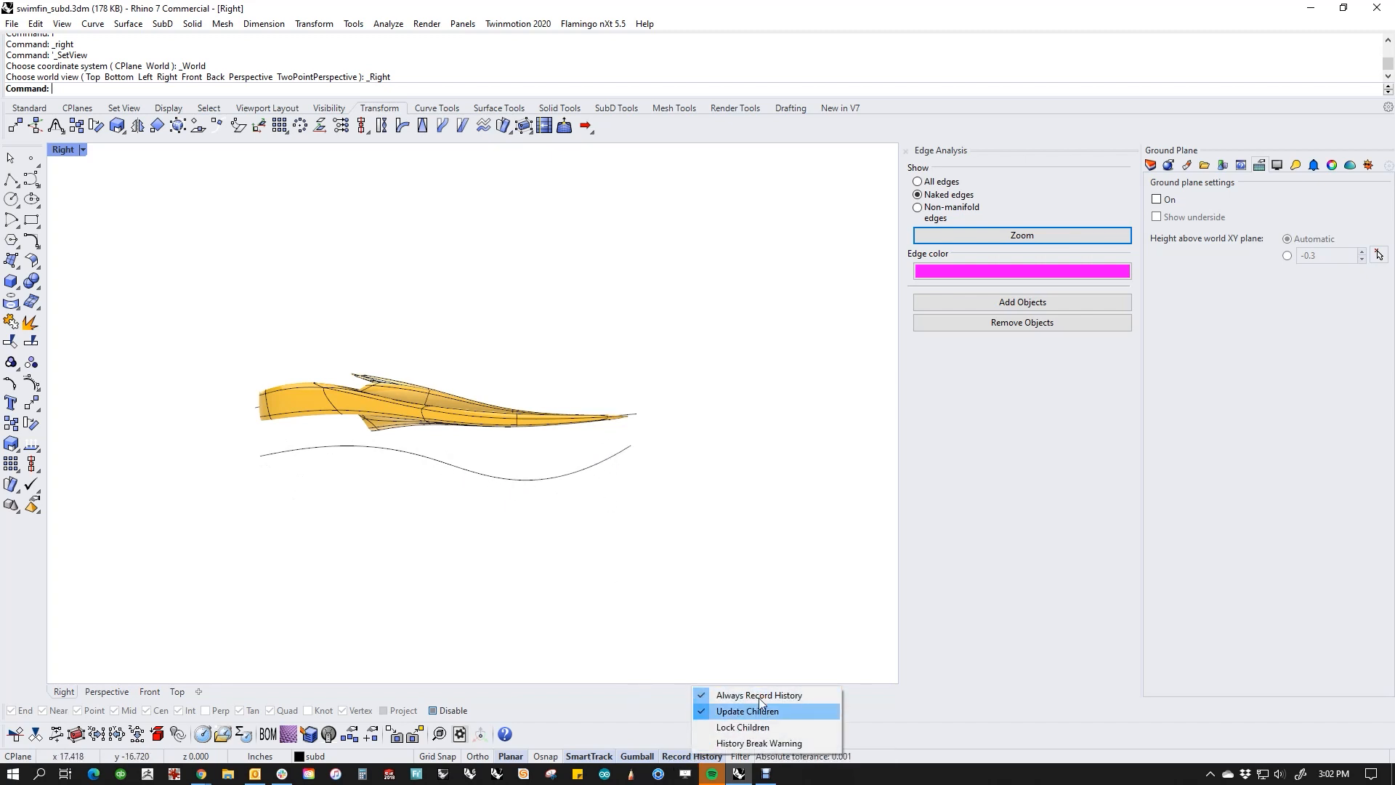
pyautogui.click(734, 523)
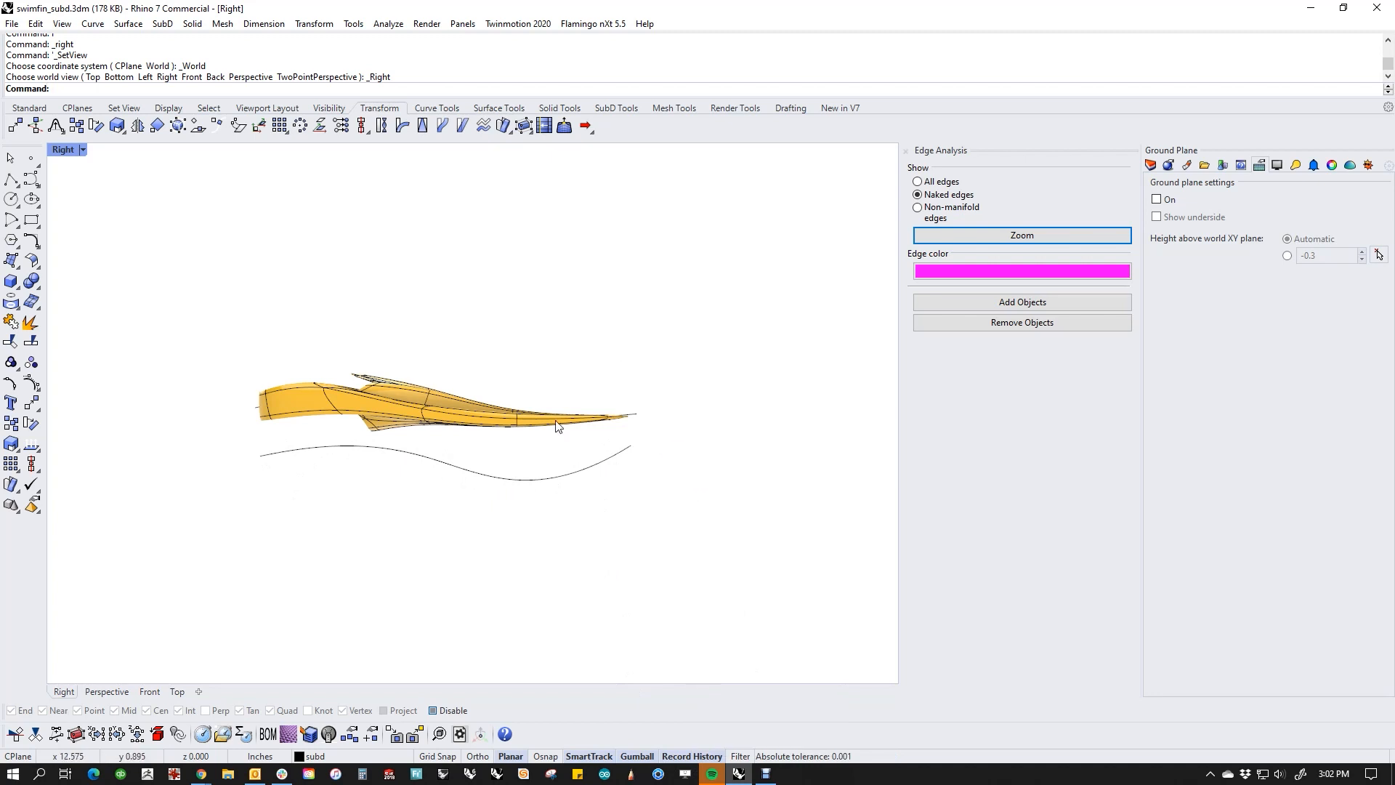
# Step: Flow a copy of the fin from the straight base line onto the wavy target curve below it, matching the tip ends, with Copy set to Yes
pyautogui.scroll(2, 581, 430)
pyautogui.moveTo(454, 352); pyautogui.dragTo(502, 349, button='right')
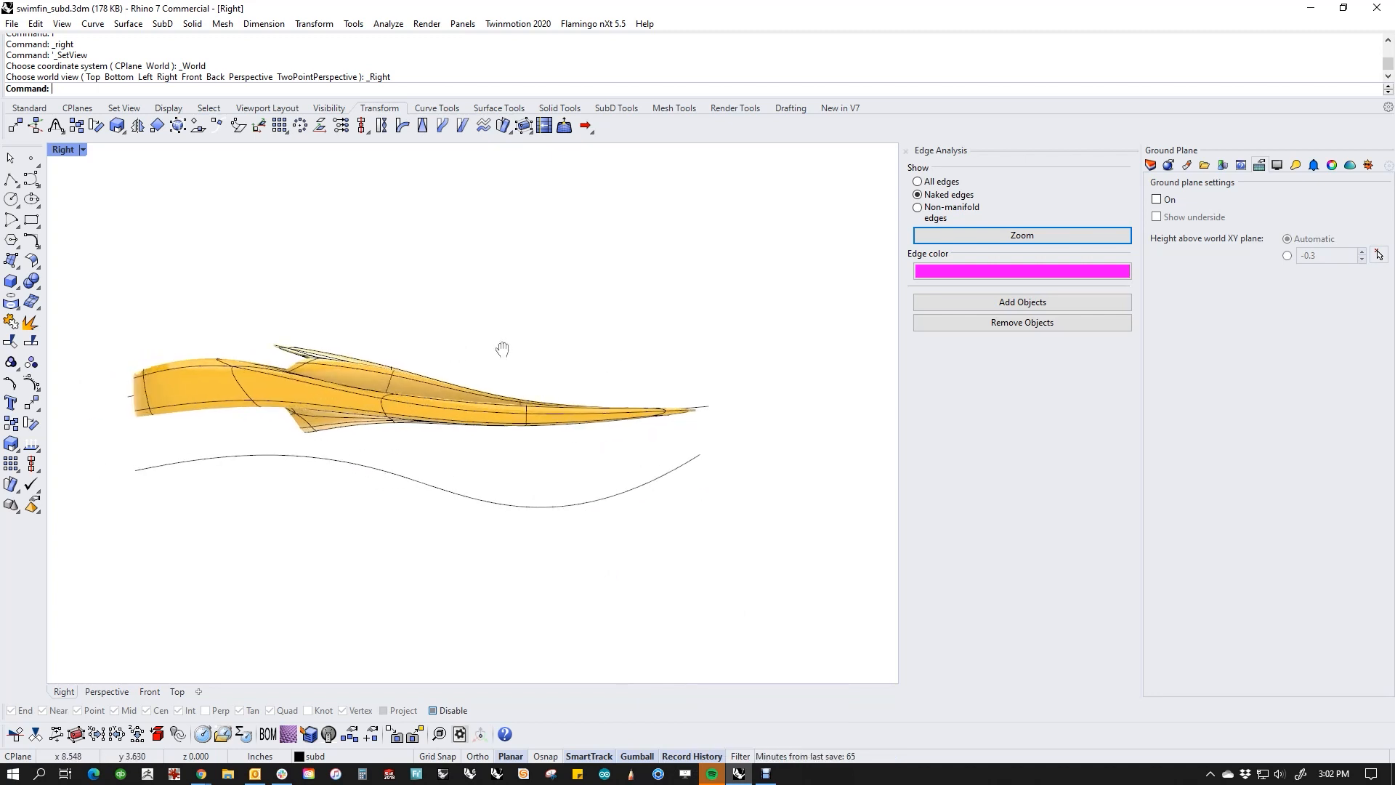
pyautogui.click(442, 127)
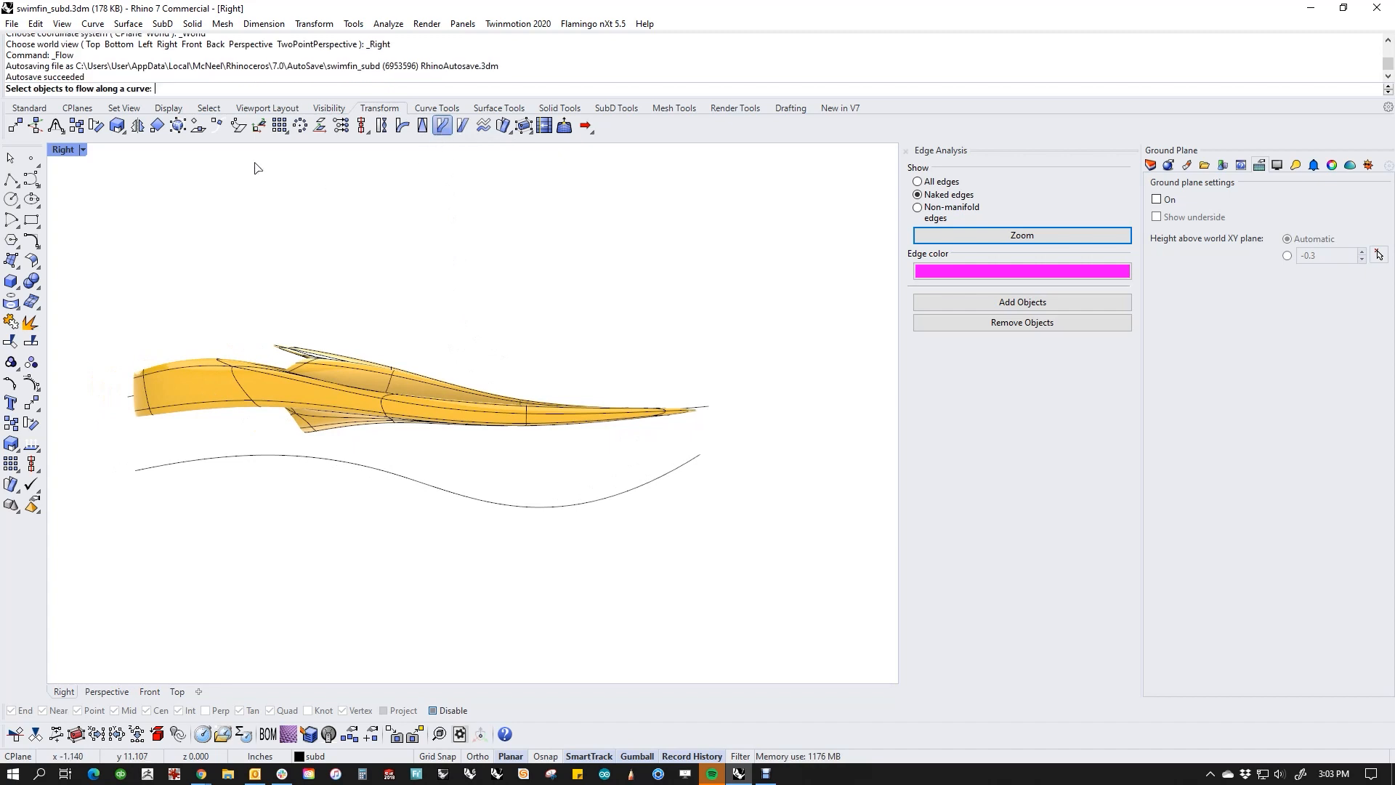
pyautogui.click(369, 369)
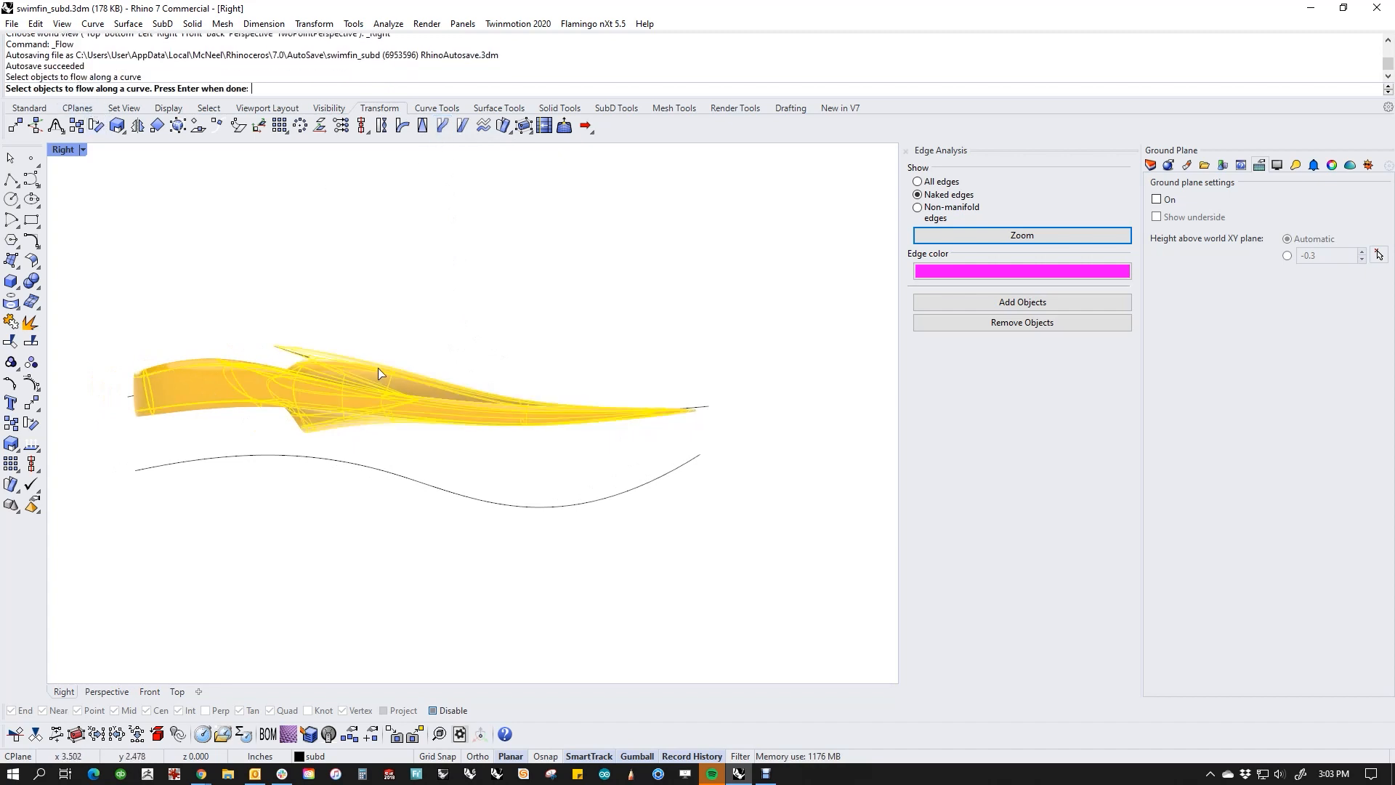
pyautogui.press('Return')
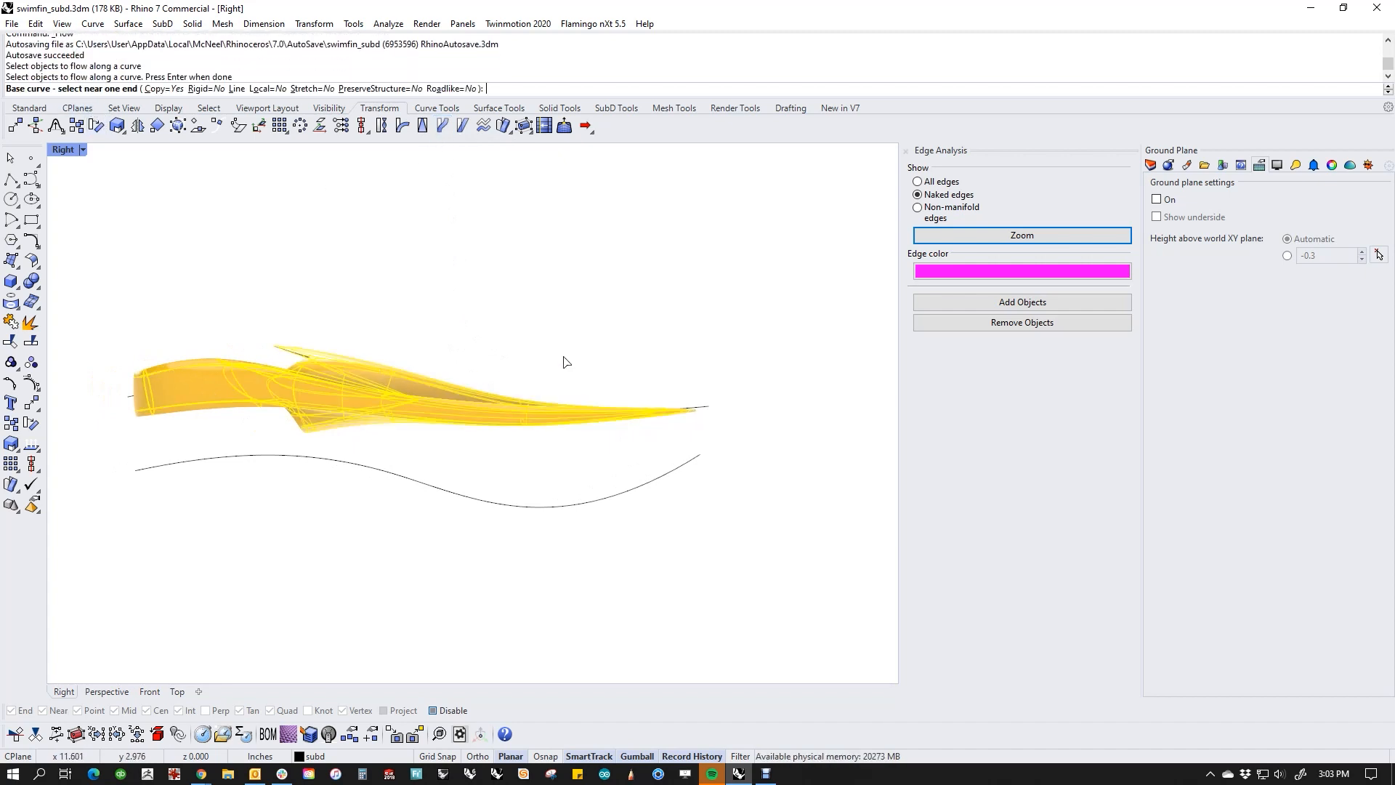
pyautogui.click(707, 411)
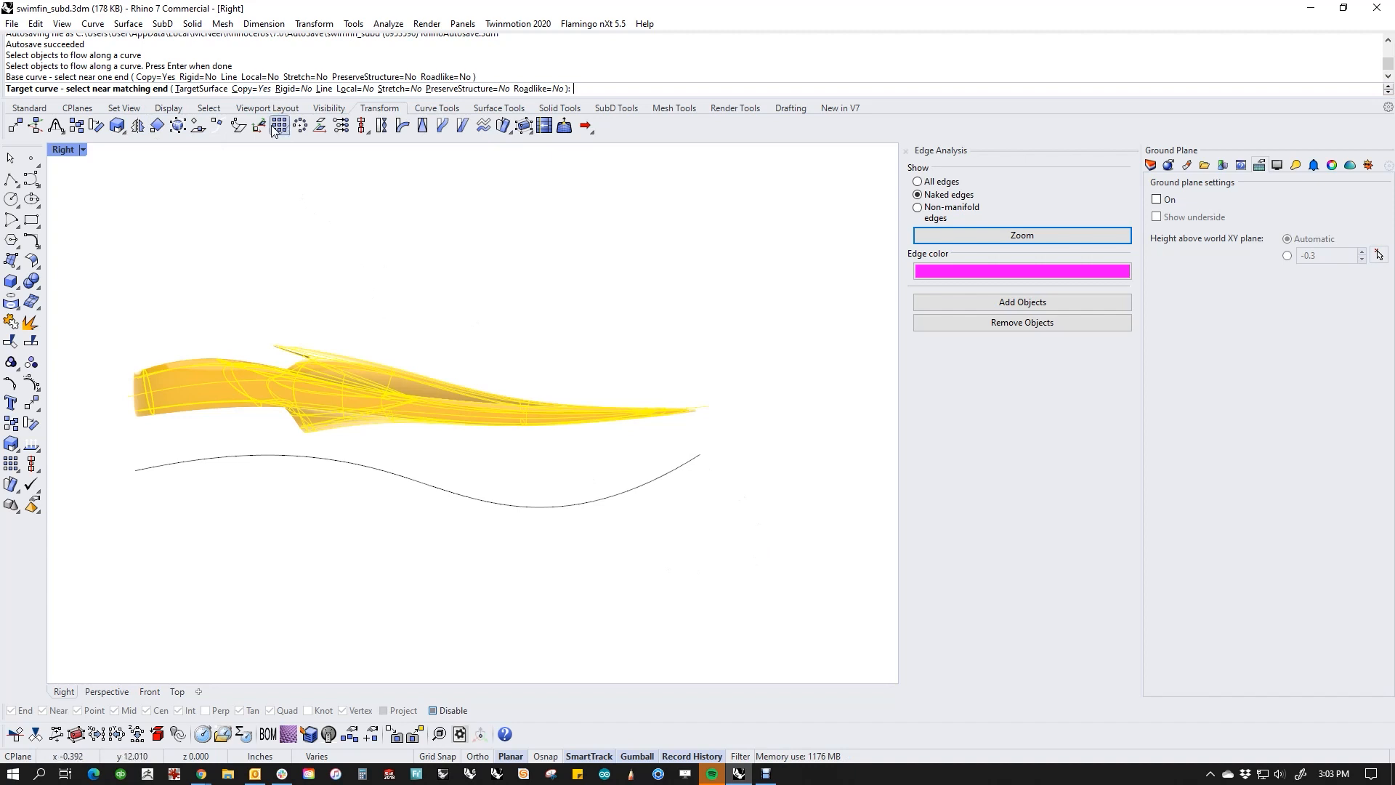
pyautogui.click(254, 90)
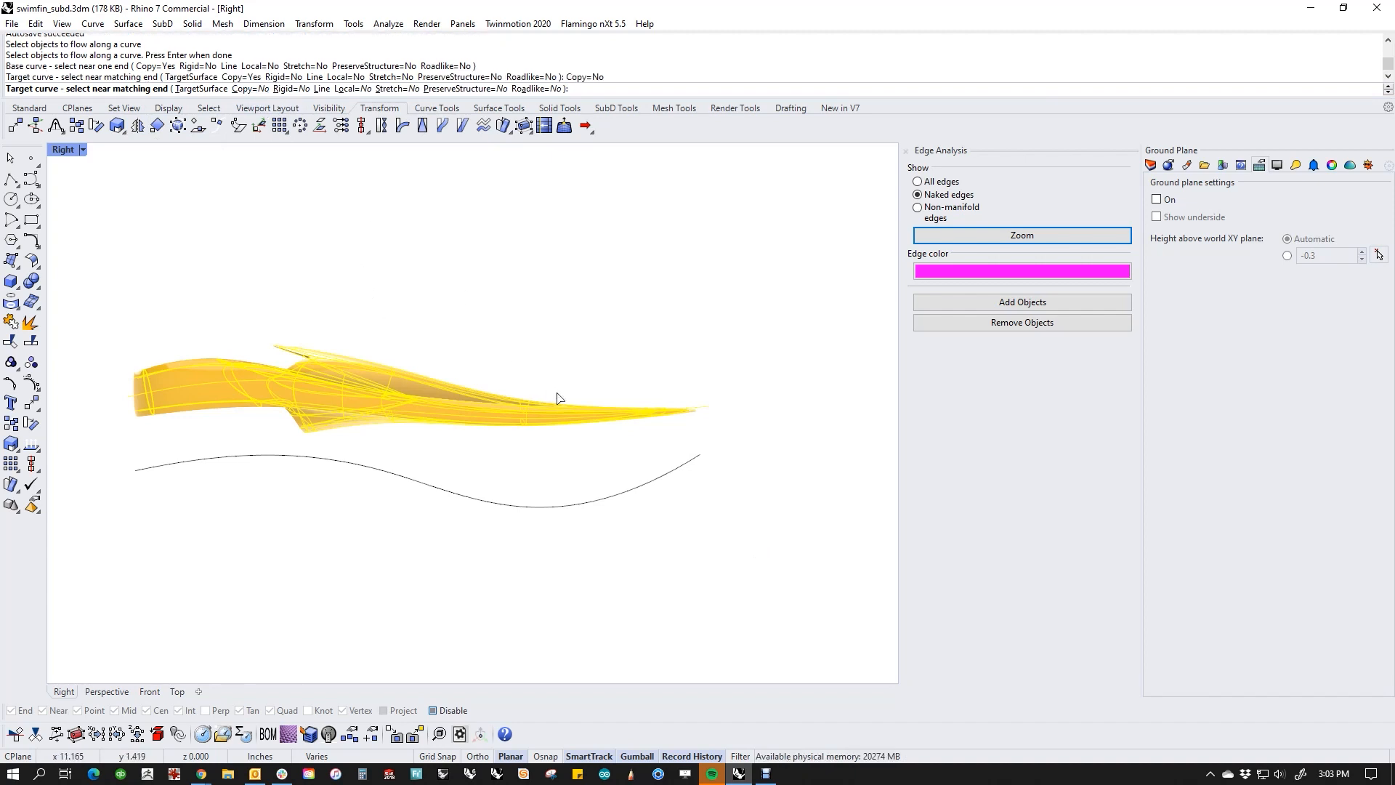
pyautogui.click(246, 89)
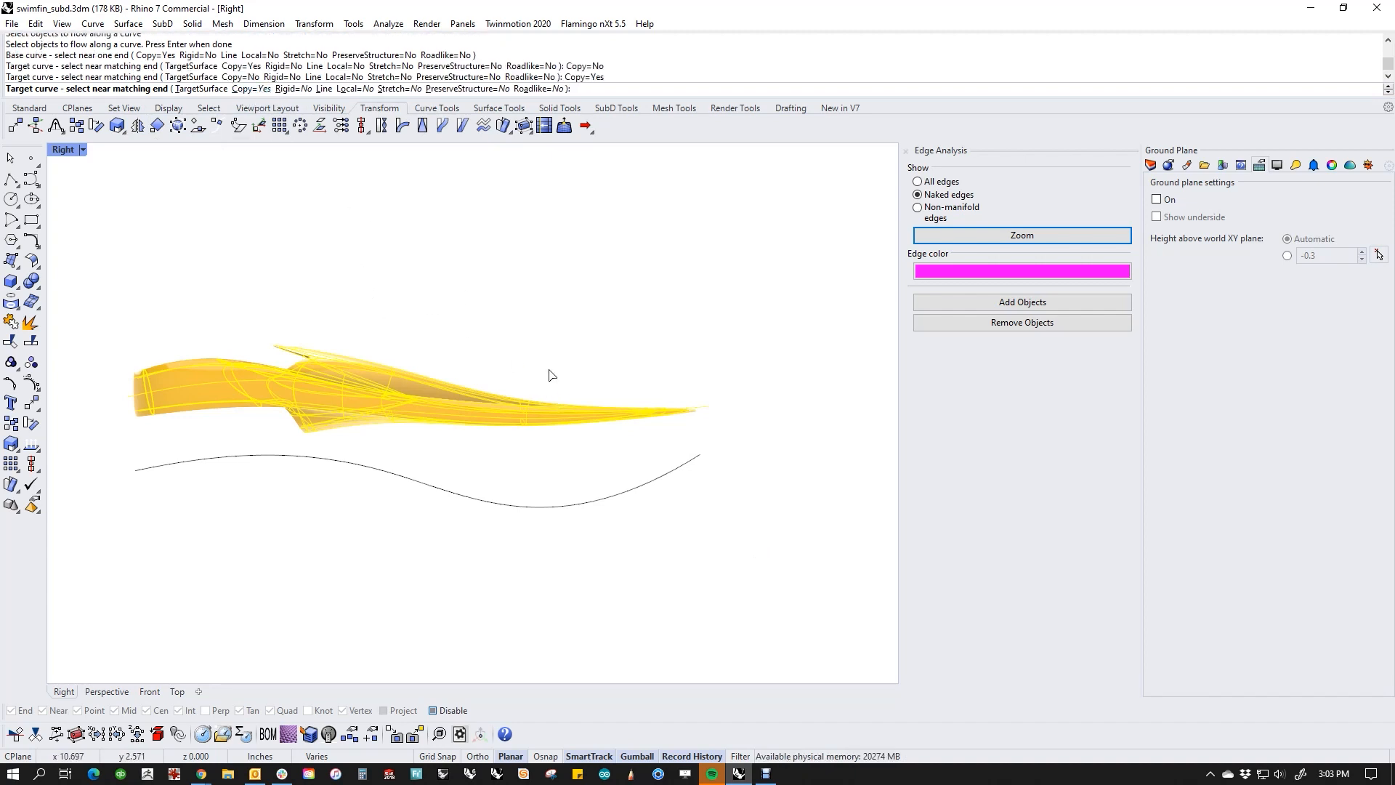
pyautogui.click(696, 463)
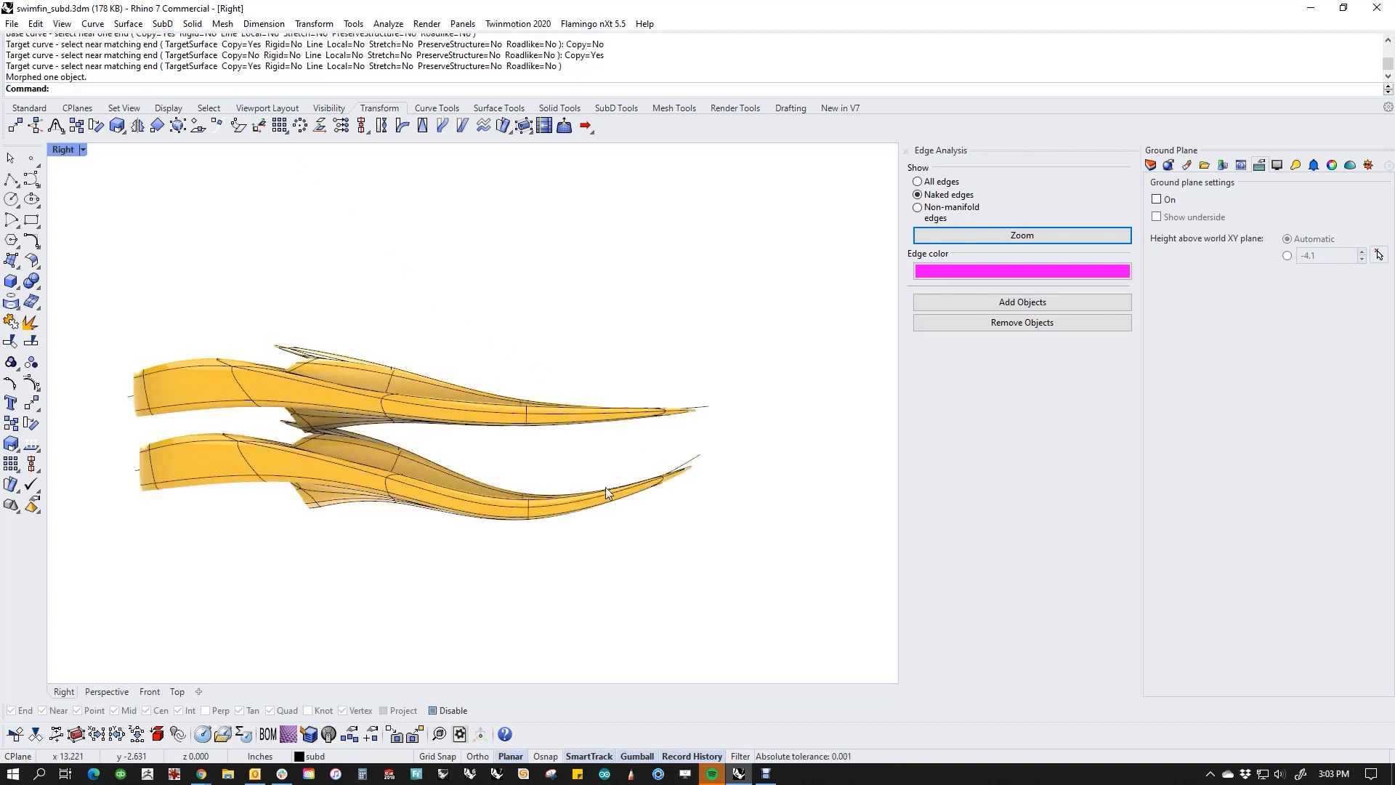
# Step: Move the wavy target curve straight down about 4.4 in, so the flowed copy follows through history
pyautogui.click(711, 412)
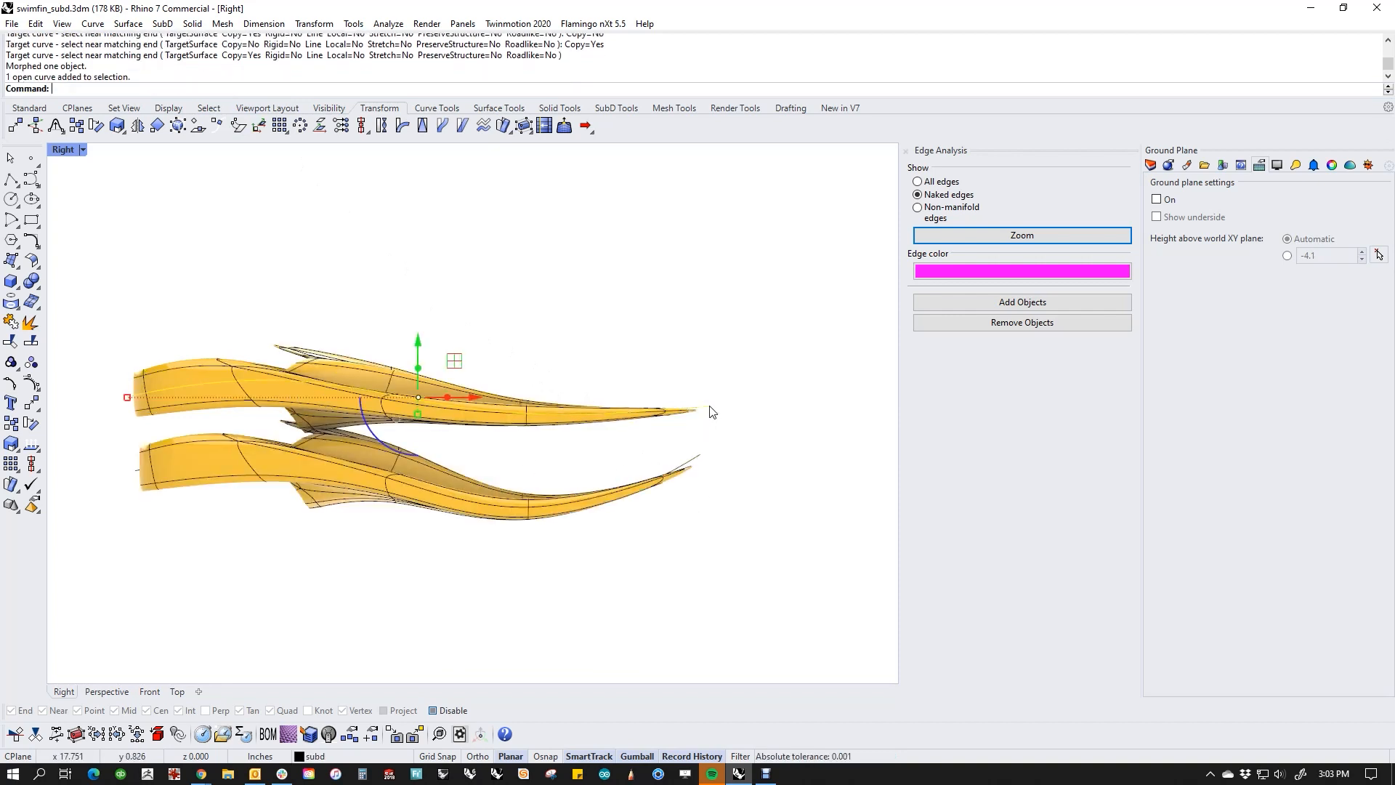
pyautogui.click(696, 457)
pyautogui.click(715, 490)
pyautogui.click(697, 458)
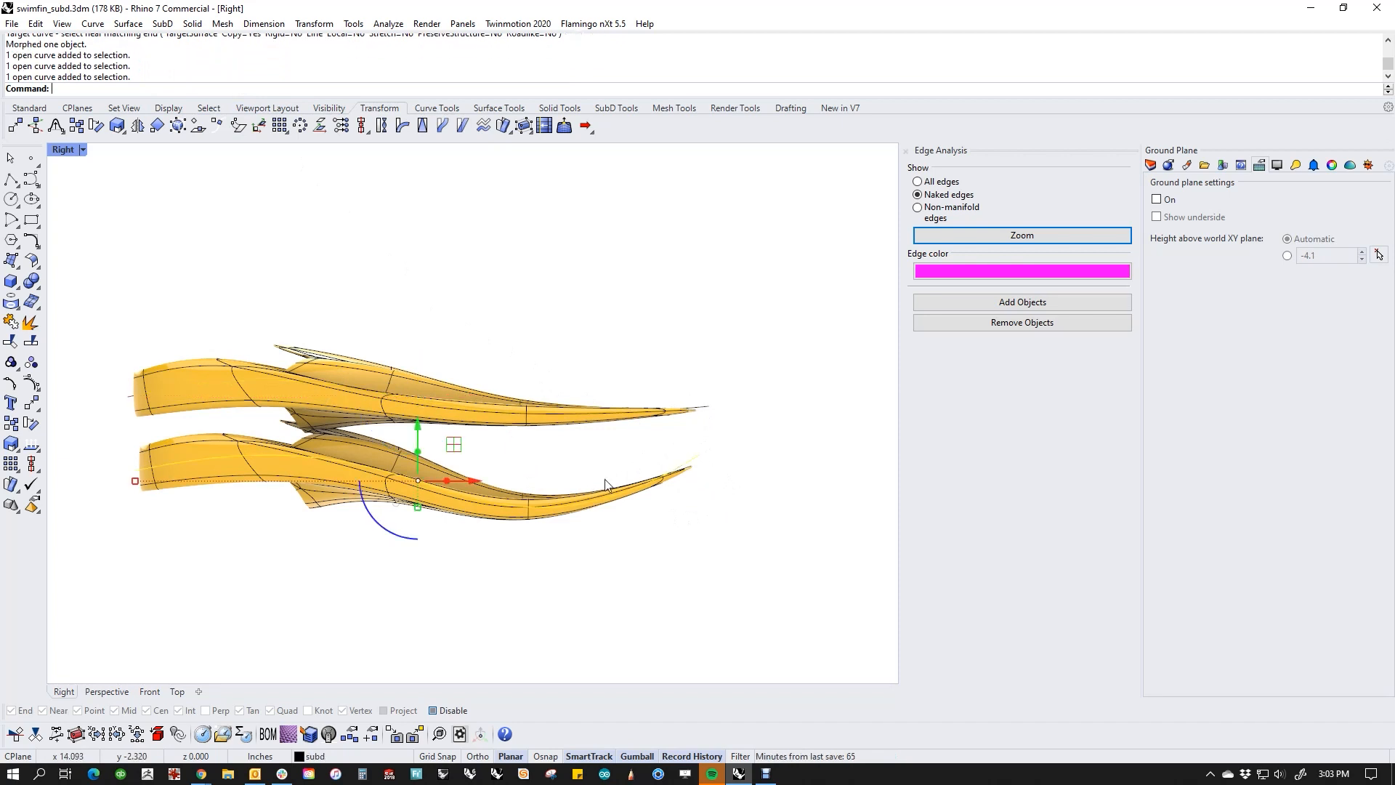
pyautogui.moveTo(419, 431); pyautogui.dragTo(421, 534)
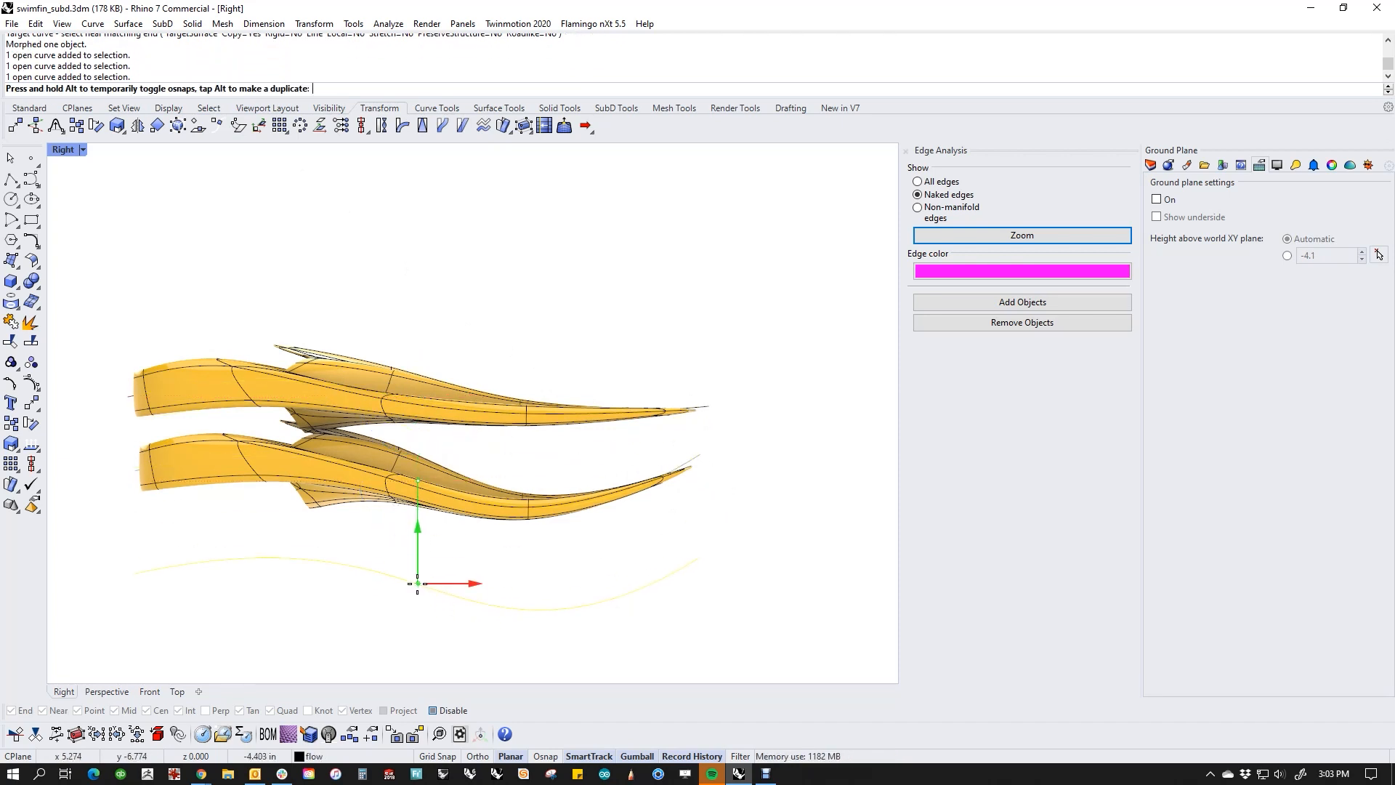
pyautogui.click(546, 501)
pyautogui.moveTo(518, 555); pyautogui.dragTo(539, 463, button='right')
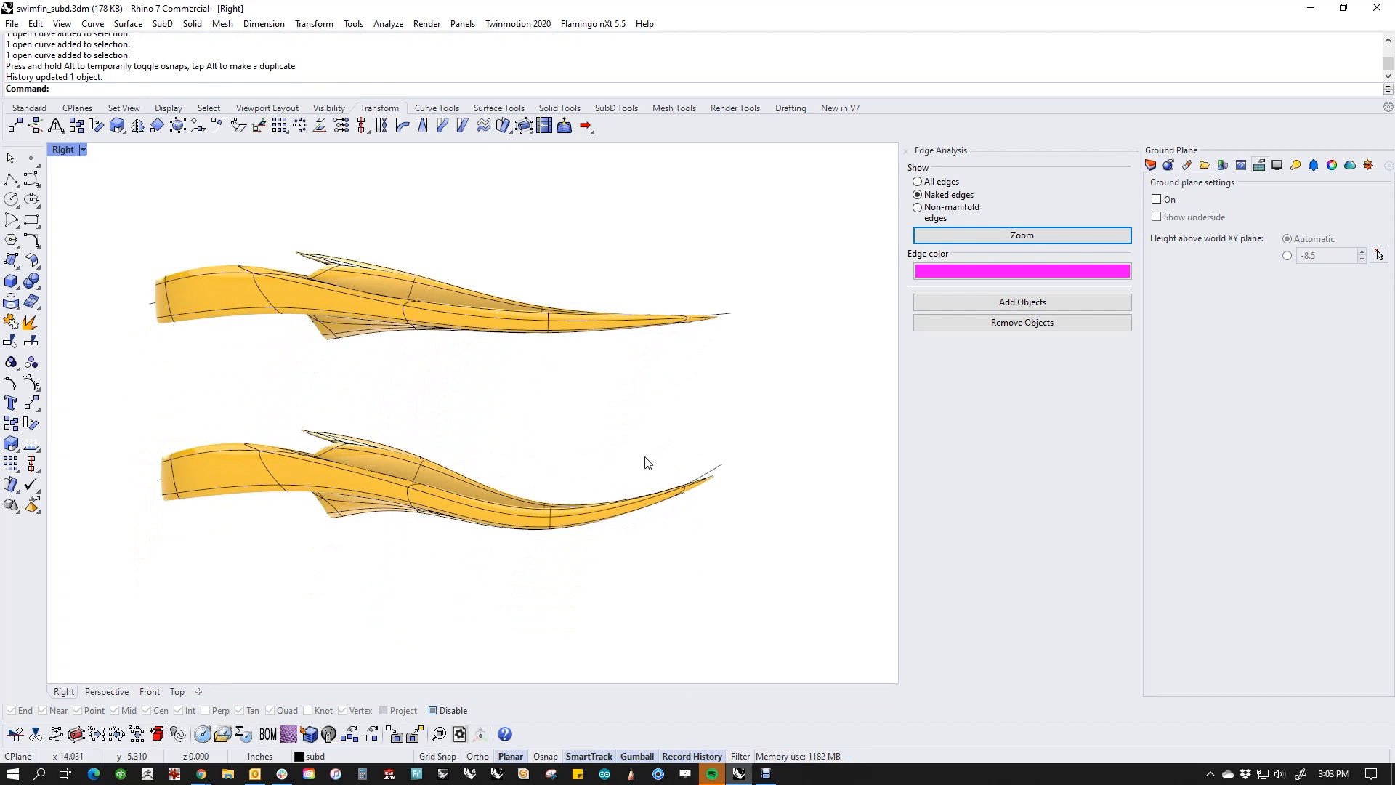
# Step: Turn on the target curve's control points and move its tip end point down and slightly outward
pyautogui.moveTo(648, 463); pyautogui.dragTo(601, 438, button='right')
pyautogui.click(708, 437)
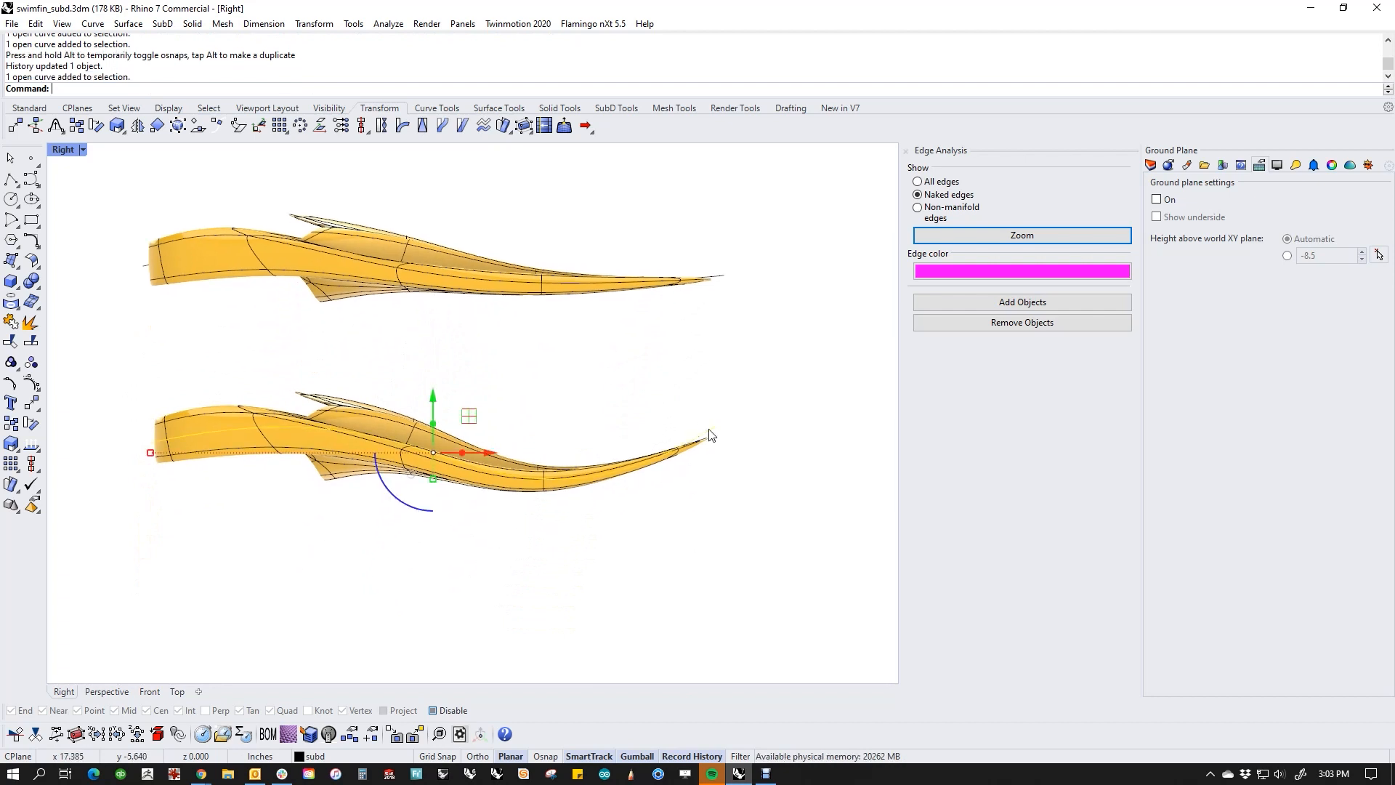
pyautogui.middleClick(733, 491)
pyautogui.click(755, 504)
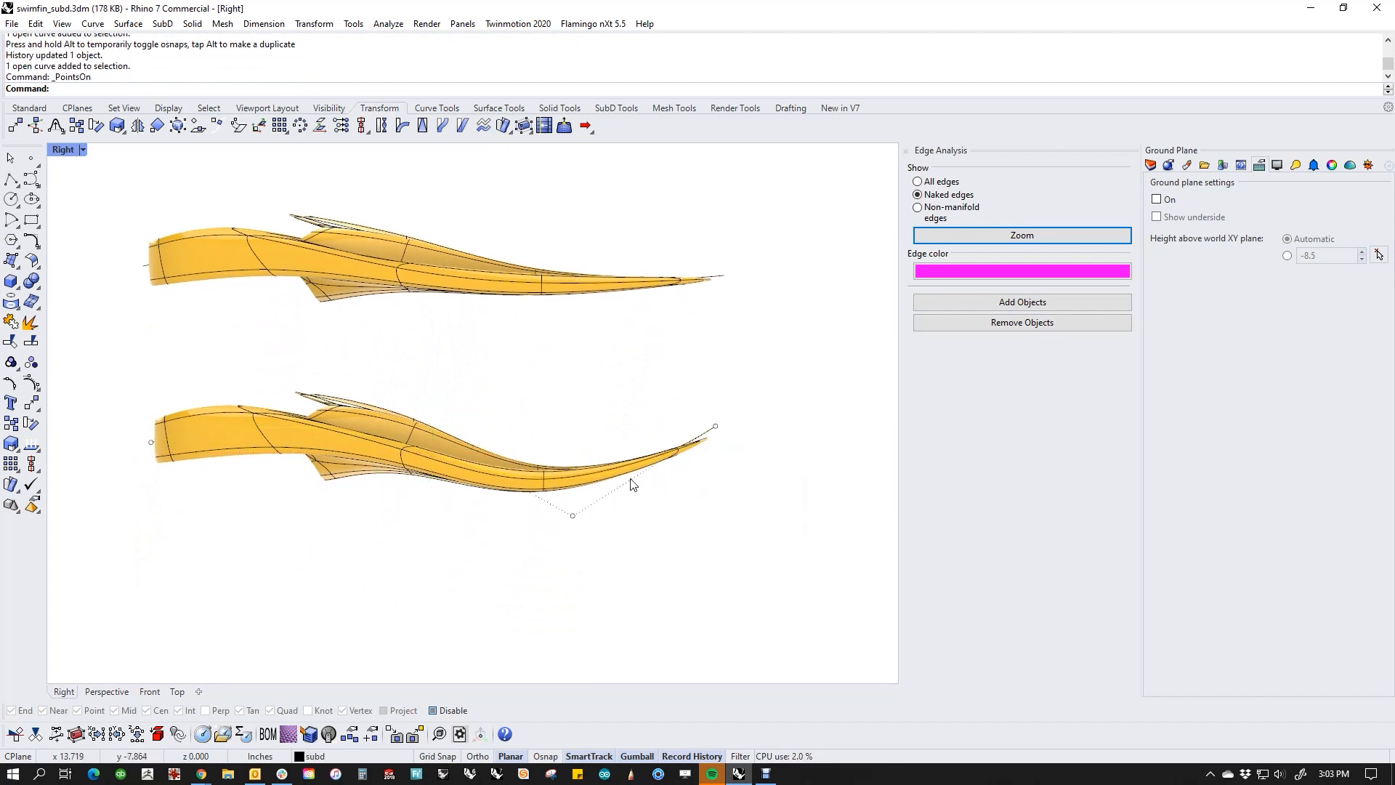
pyautogui.moveTo(691, 401); pyautogui.dragTo(749, 521)
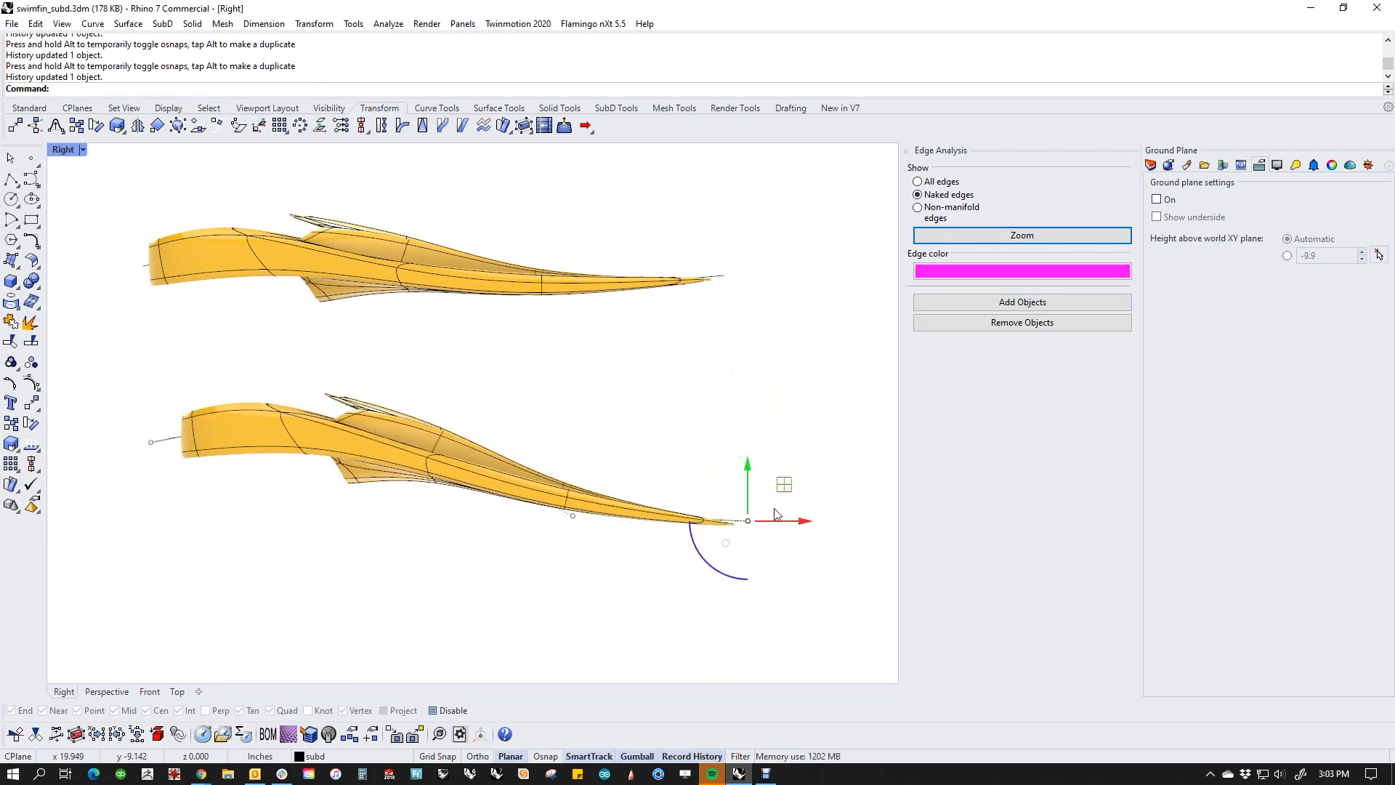
# Step: Raise the target curve's control point below the blade to straighten the flowed fin, and deselect the point
pyautogui.click(573, 515)
pyautogui.moveTo(574, 465); pyautogui.dragTo(573, 437)
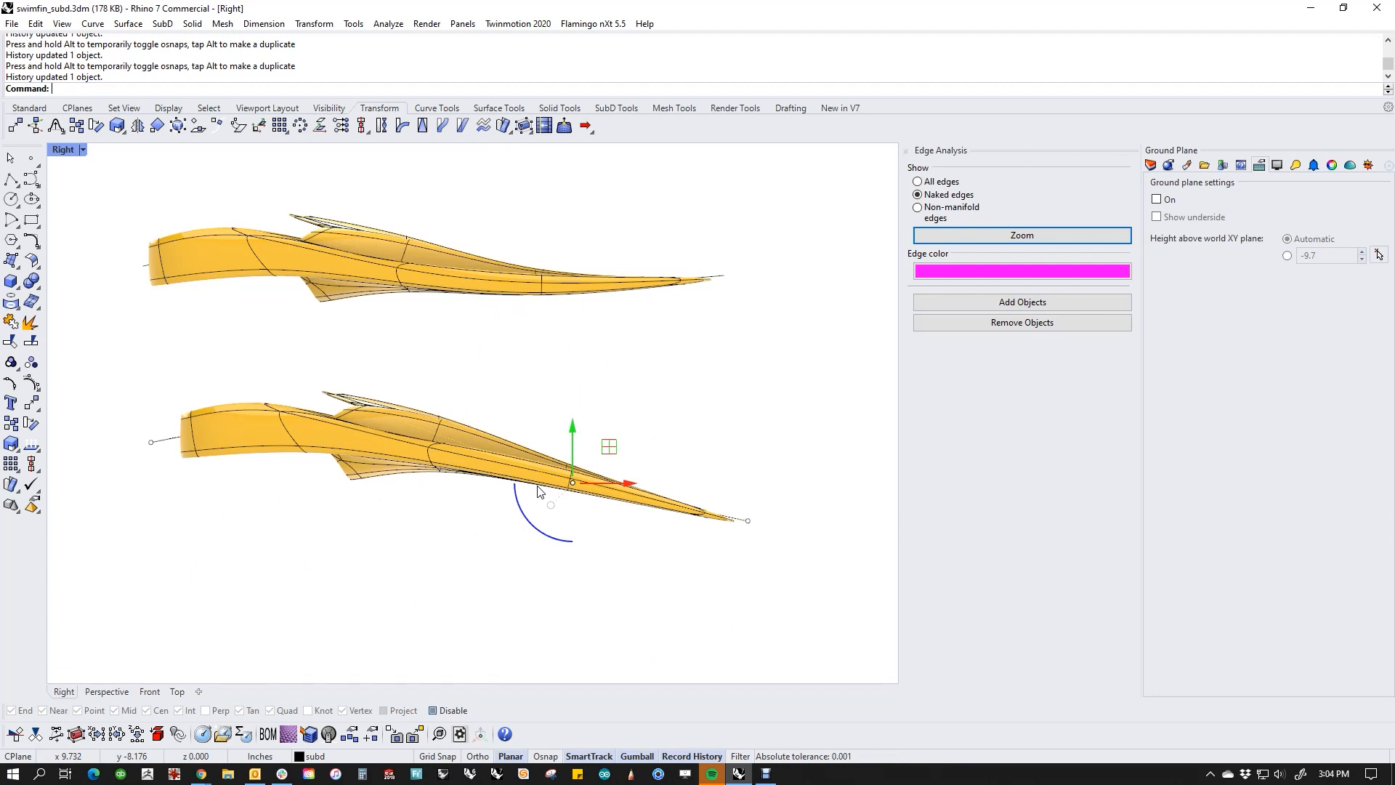
pyautogui.click(715, 469)
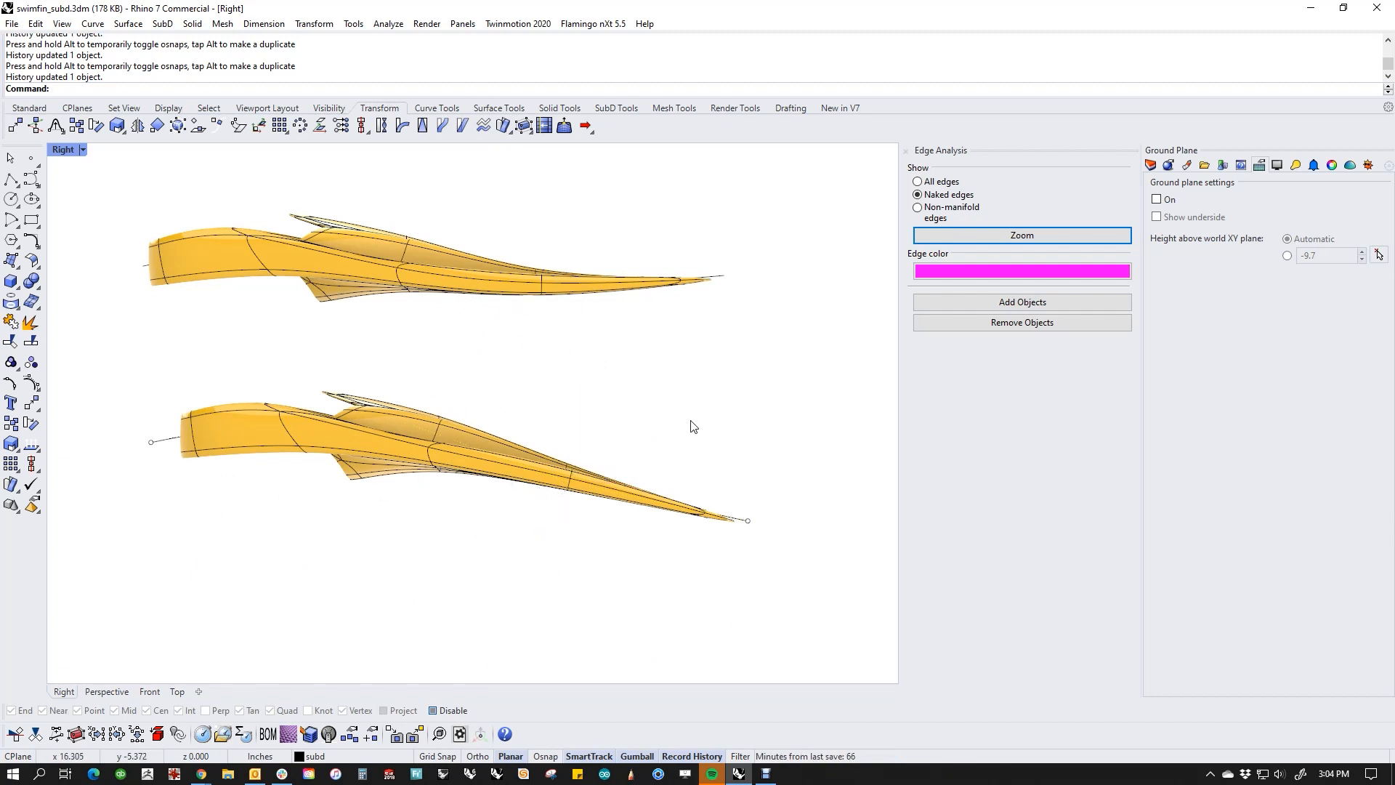
# Step: Raise the target curve's tip end point in two moves, the second about 2.9 in, so the flowed blade curves upward
pyautogui.click(747, 520)
pyautogui.moveTo(747, 520); pyautogui.dragTo(747, 446)
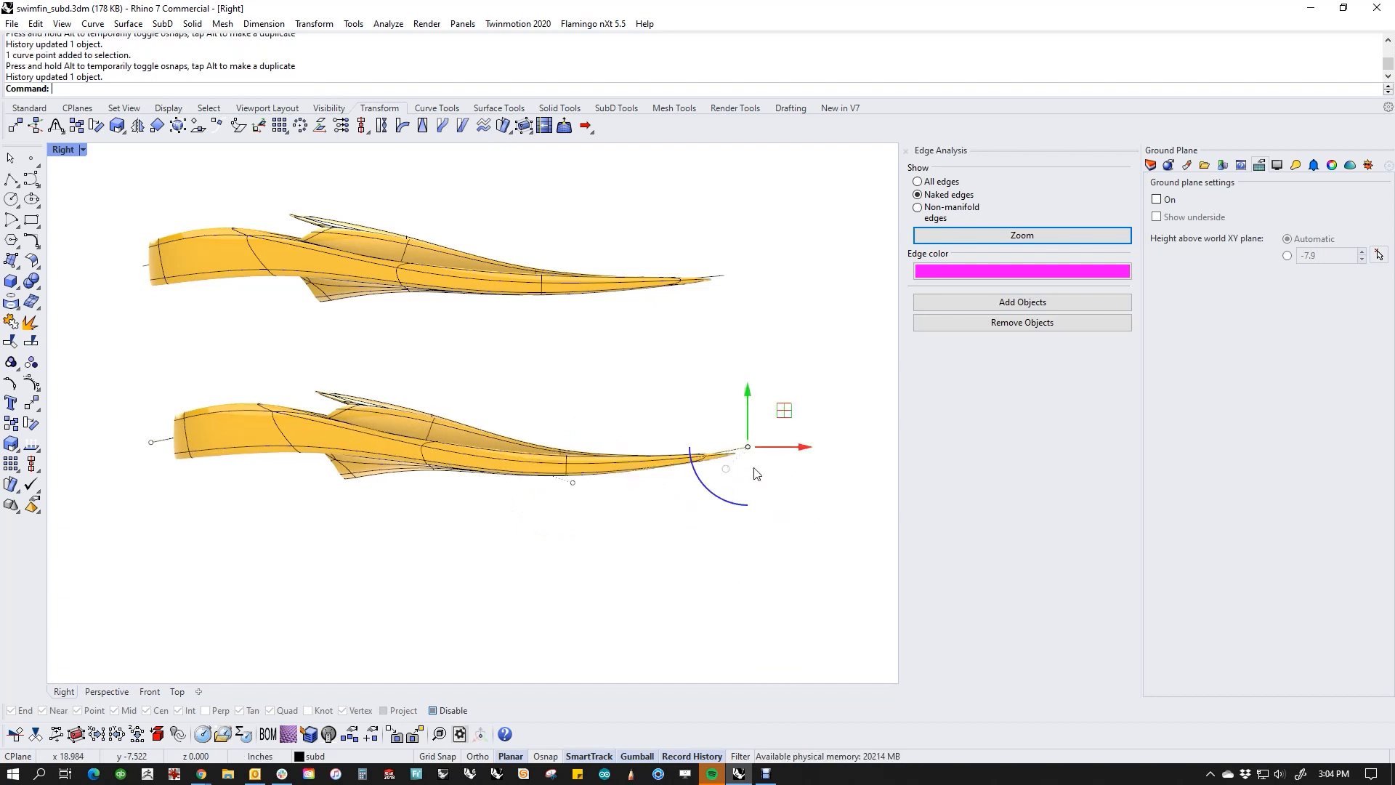
pyautogui.moveTo(751, 393); pyautogui.dragTo(749, 323)
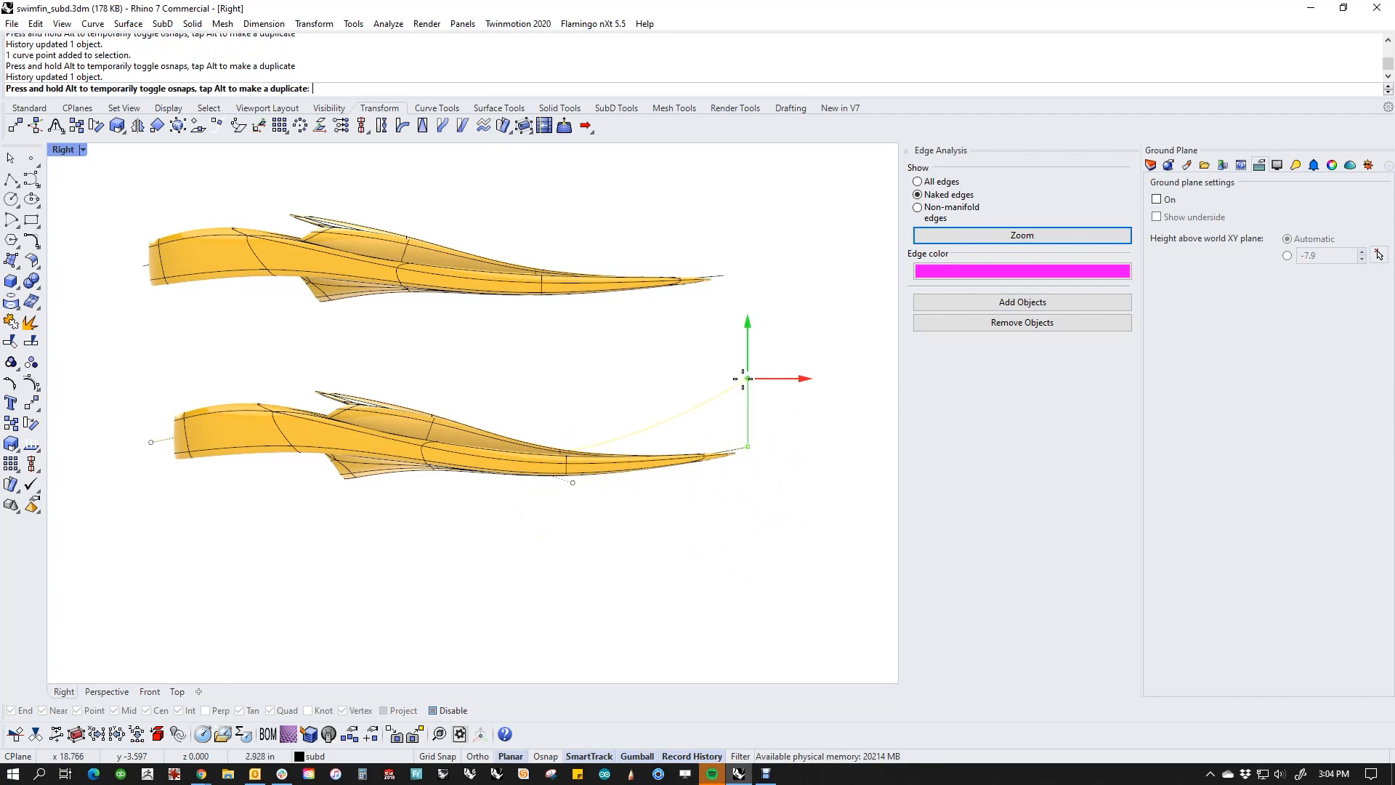
pyautogui.click(685, 530)
# Step: Raise the target curve's control point beneath the blade to flatten the flowed fin's sag, and deselect the point
pyautogui.moveTo(558, 390); pyautogui.dragTo(600, 529)
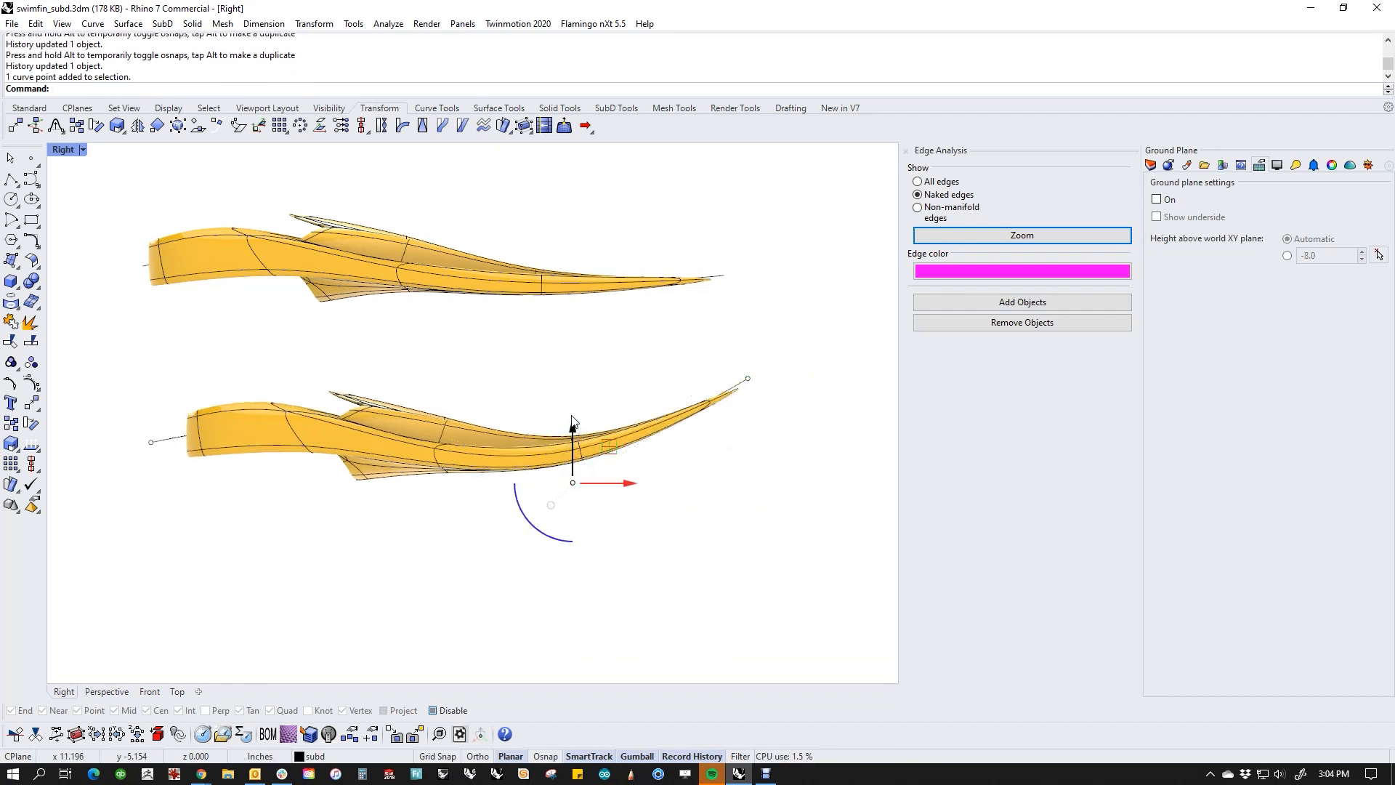
pyautogui.moveTo(572, 425); pyautogui.dragTo(572, 519)
pyautogui.moveTo(573, 463); pyautogui.dragTo(570, 440)
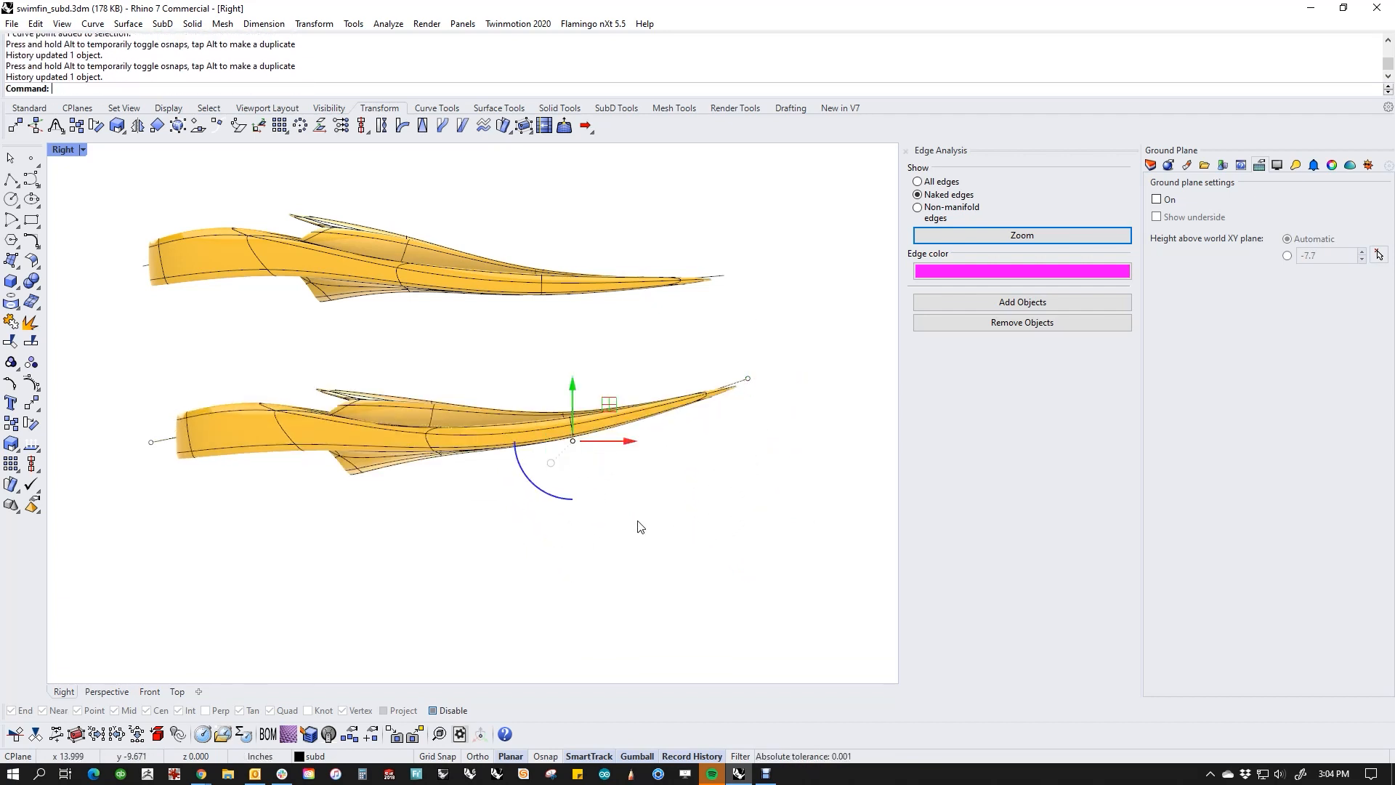
pyautogui.click(727, 517)
# Step: Delete the flowed fin copy and its target curve, keeping the original fin
pyautogui.moveTo(619, 370); pyautogui.dragTo(524, 487)
pyautogui.press('Delete')
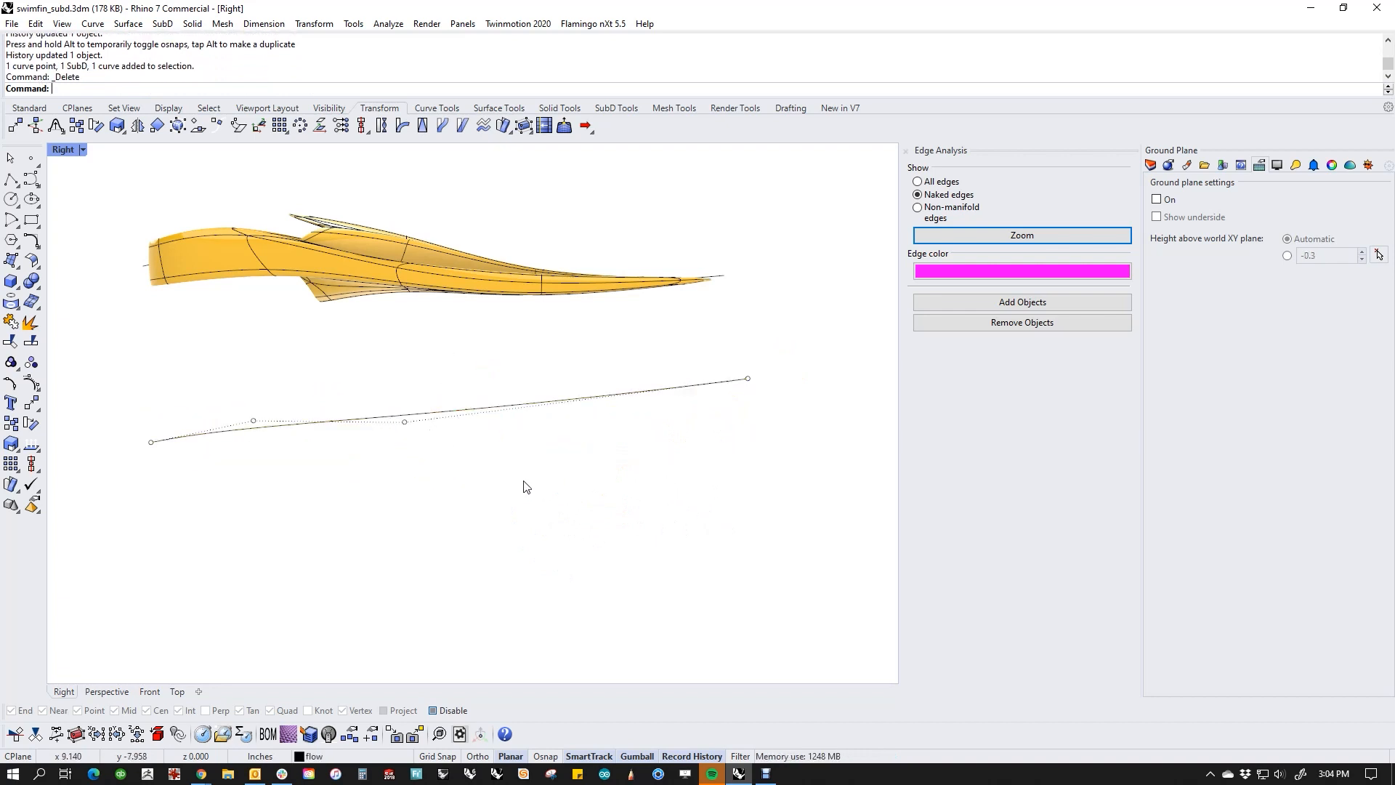
pyautogui.moveTo(600, 369); pyautogui.dragTo(548, 436)
pyautogui.press('Delete')
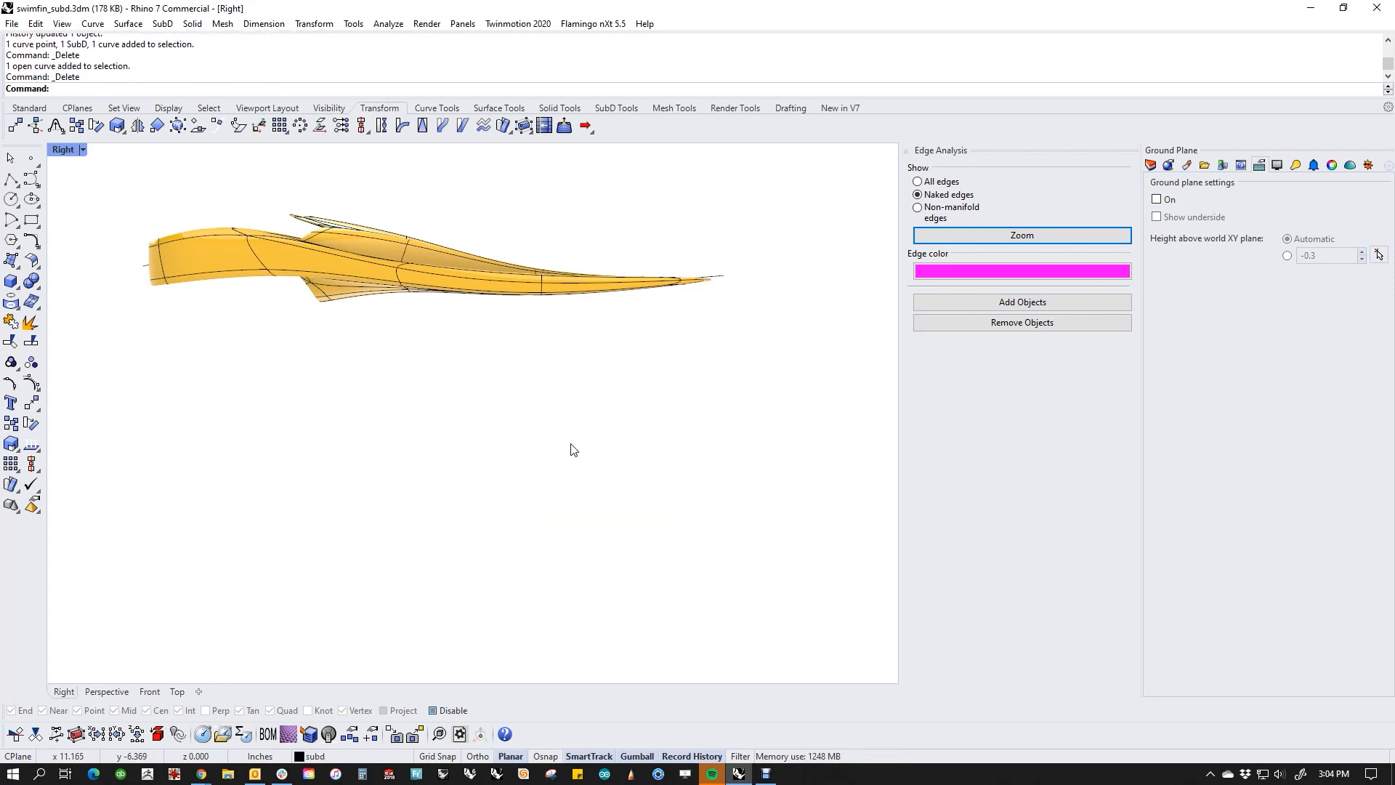
# Step: Try Shear on the whole fin in the Top view, with the origin at the heel, the reference at the tip and the original direction as angle
pyautogui.click(460, 126)
pyautogui.hotkey('ctrl', 'F4')
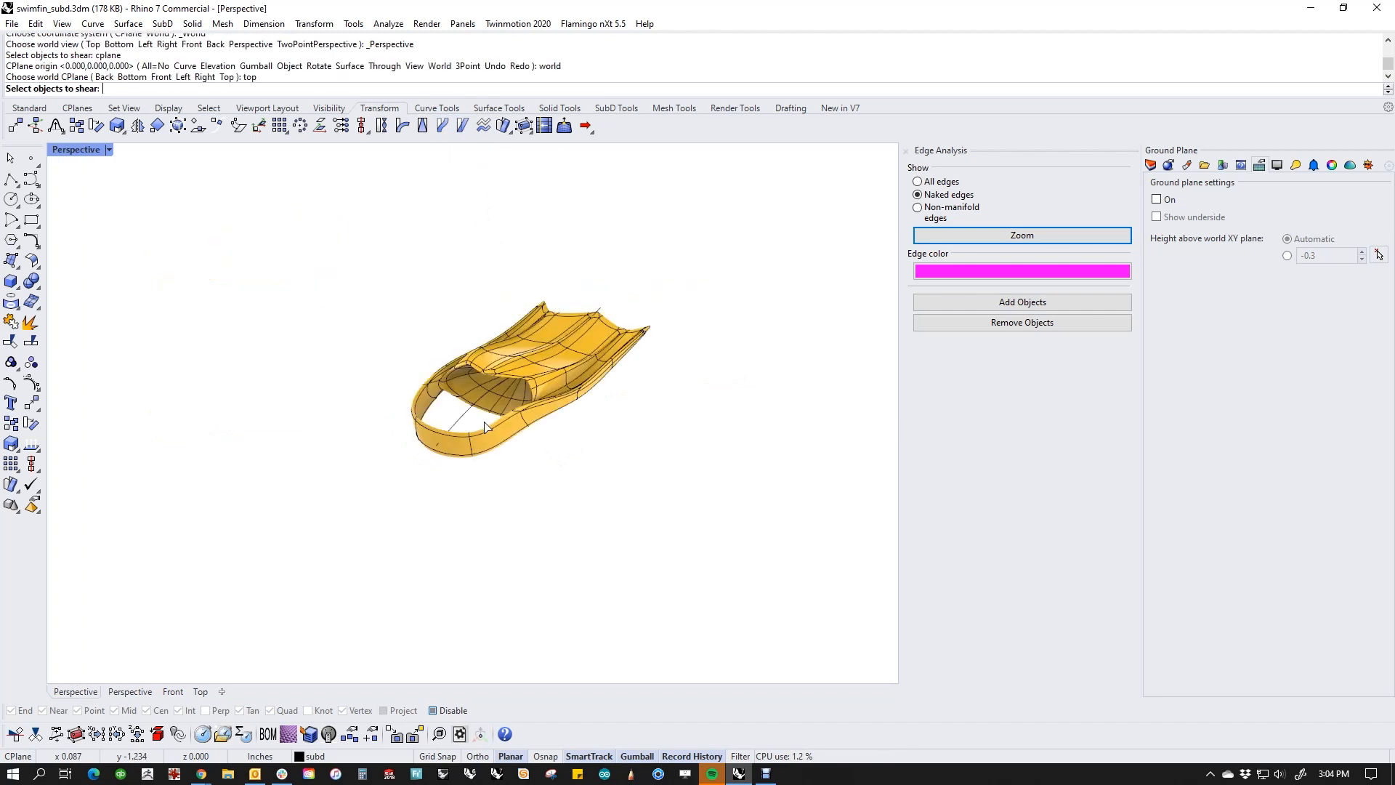
pyautogui.moveTo(487, 427); pyautogui.dragTo(597, 545, button='right')
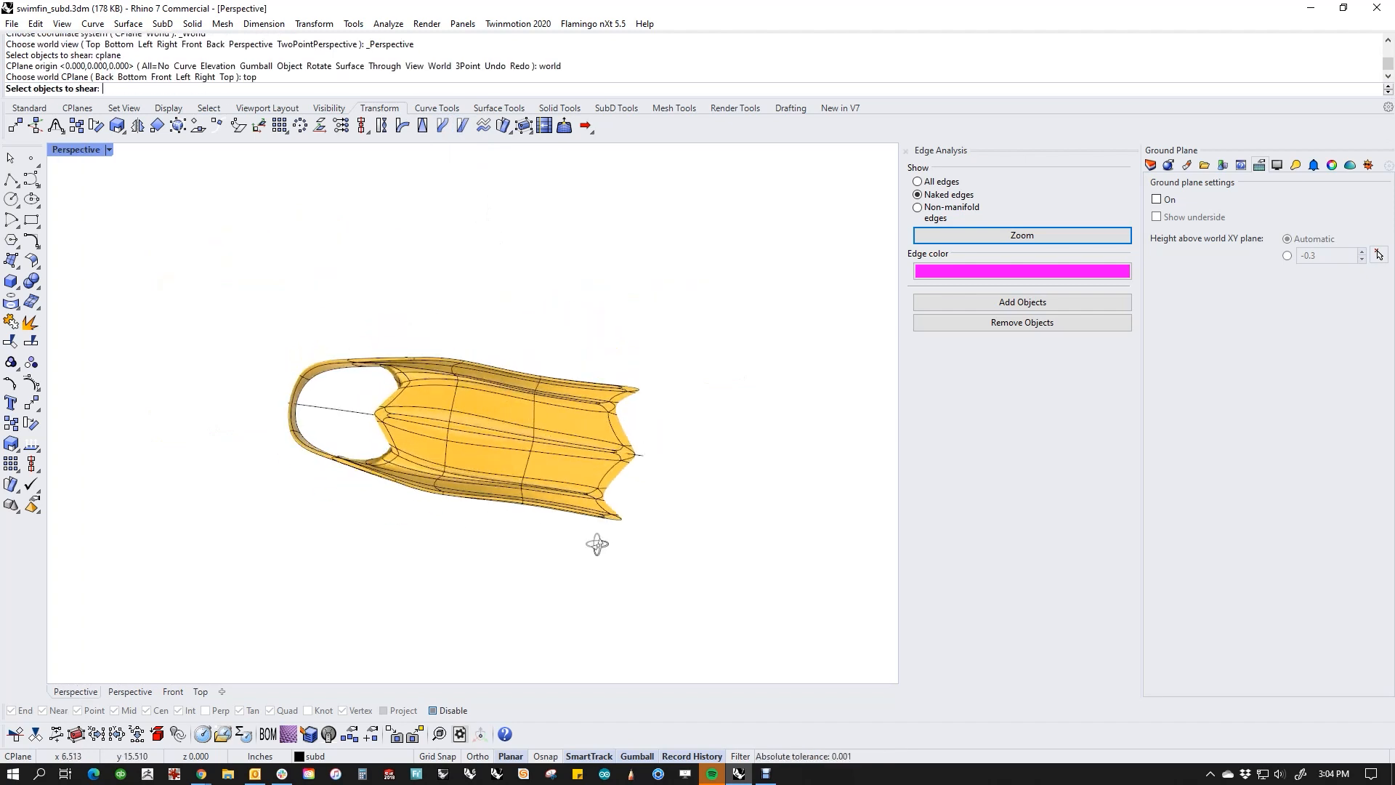
pyautogui.hotkey('ctrl', 'F1')
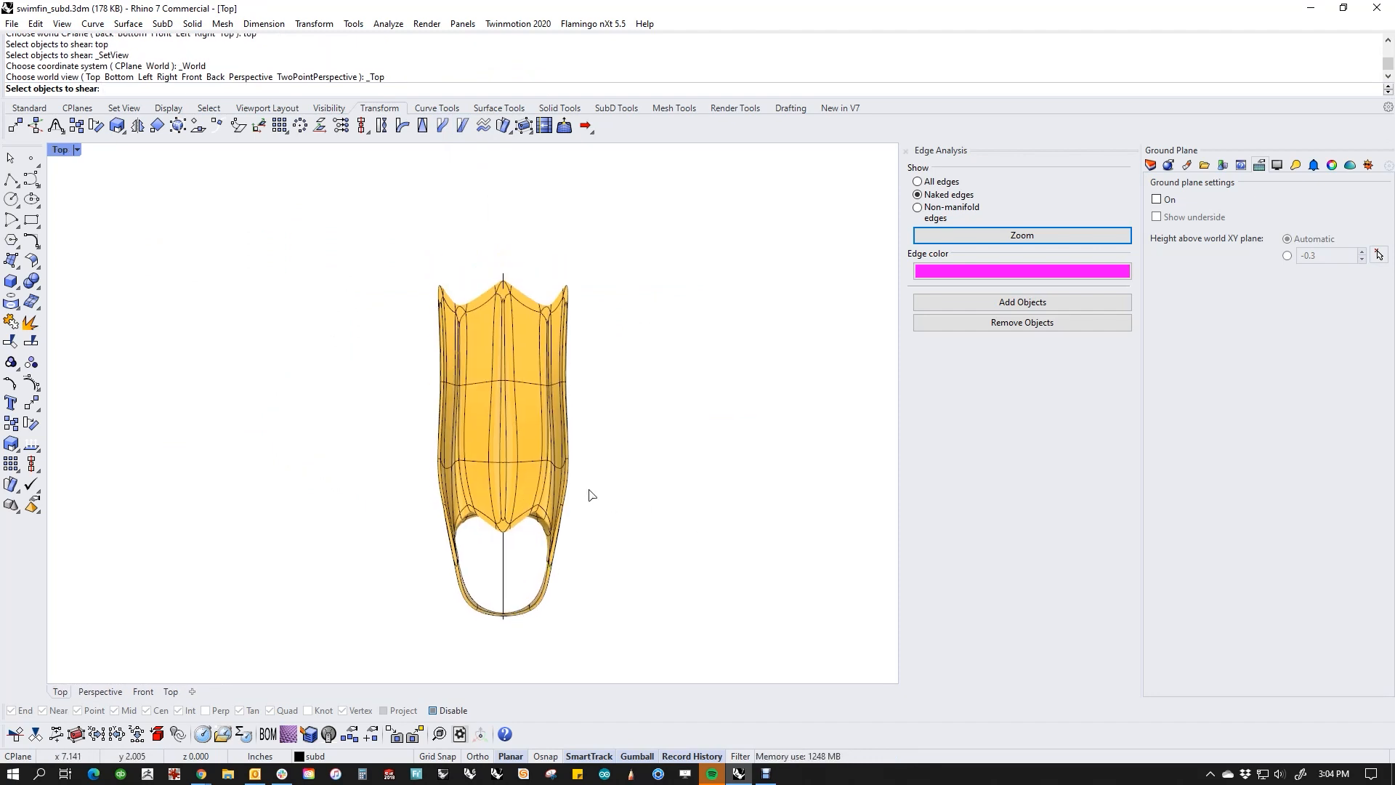
pyautogui.click(531, 480)
pyautogui.click(459, 125)
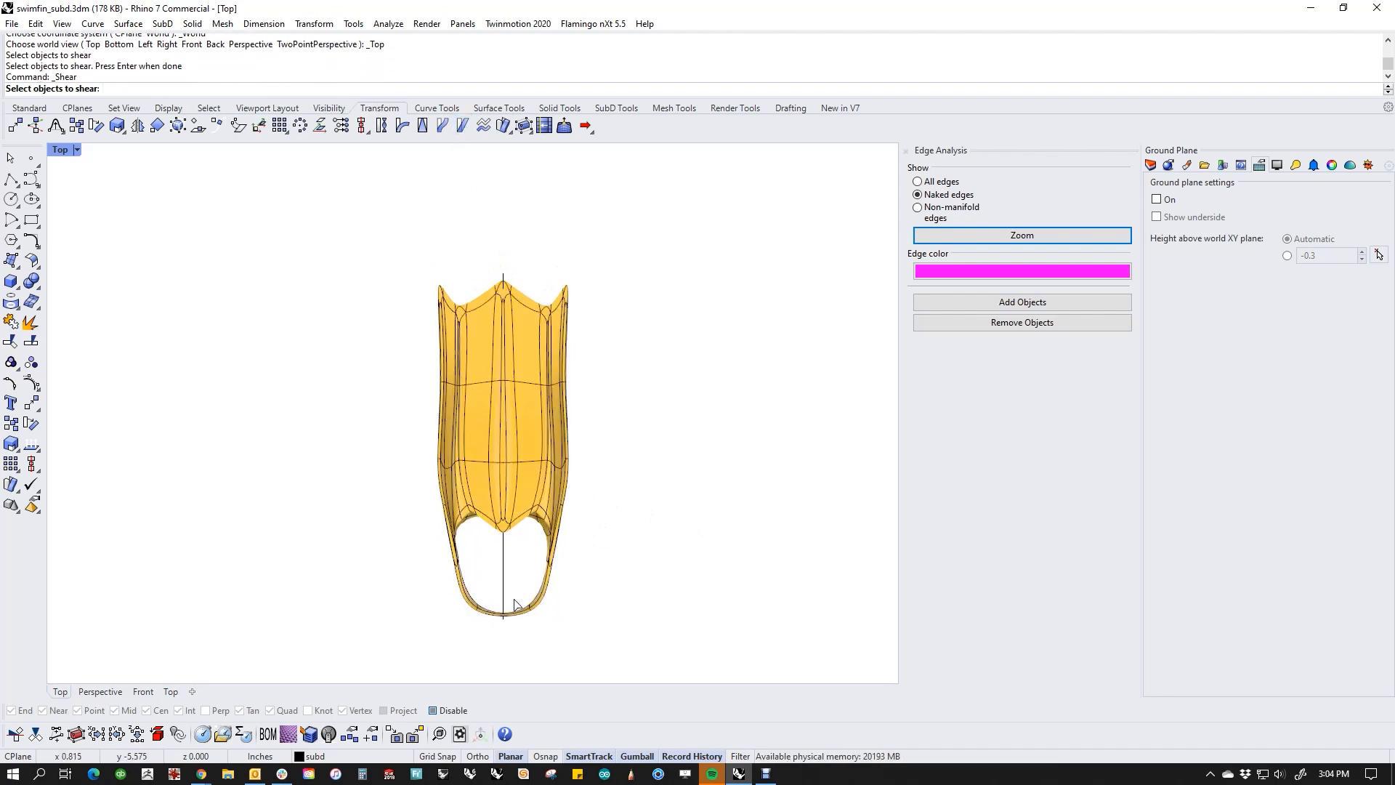
pyautogui.click(517, 500)
pyautogui.press('Return')
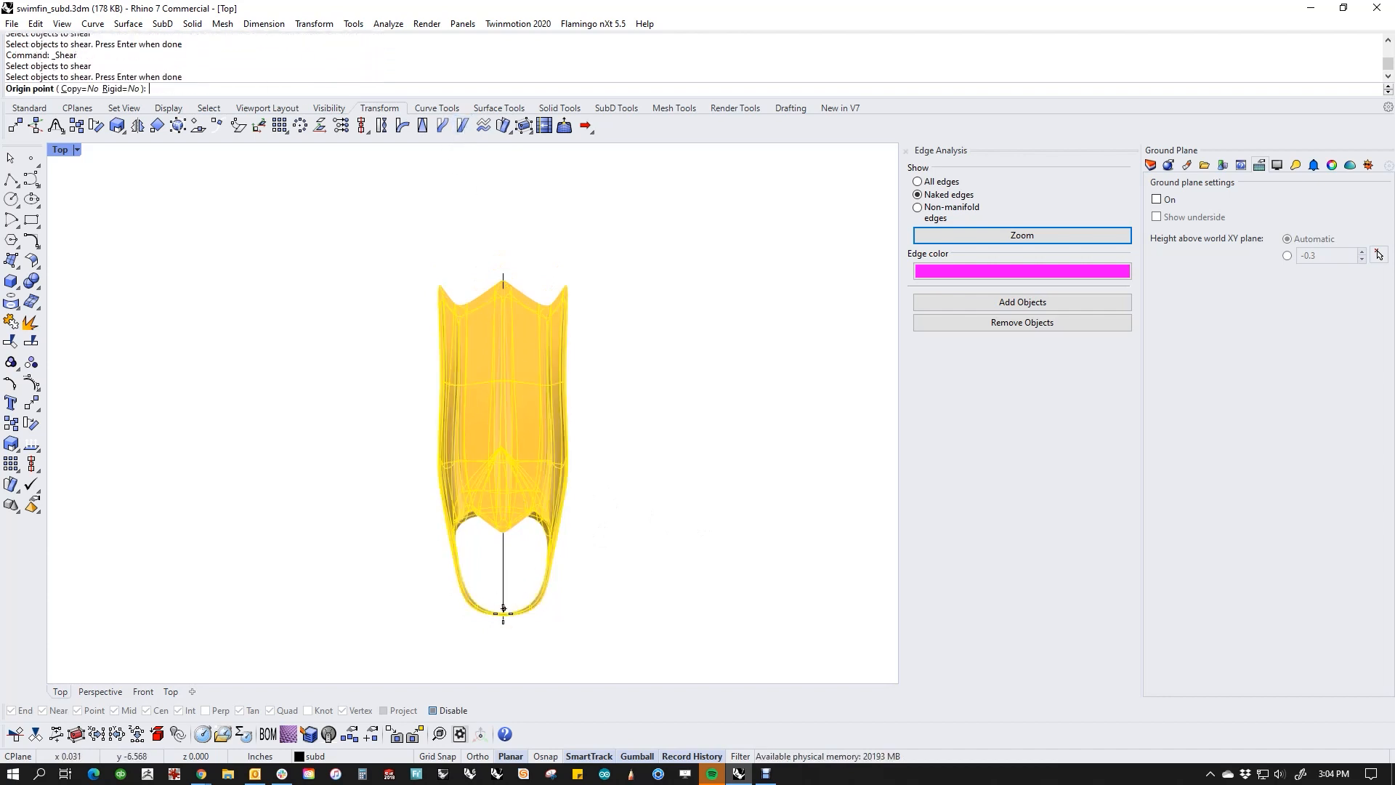
pyautogui.click(503, 619)
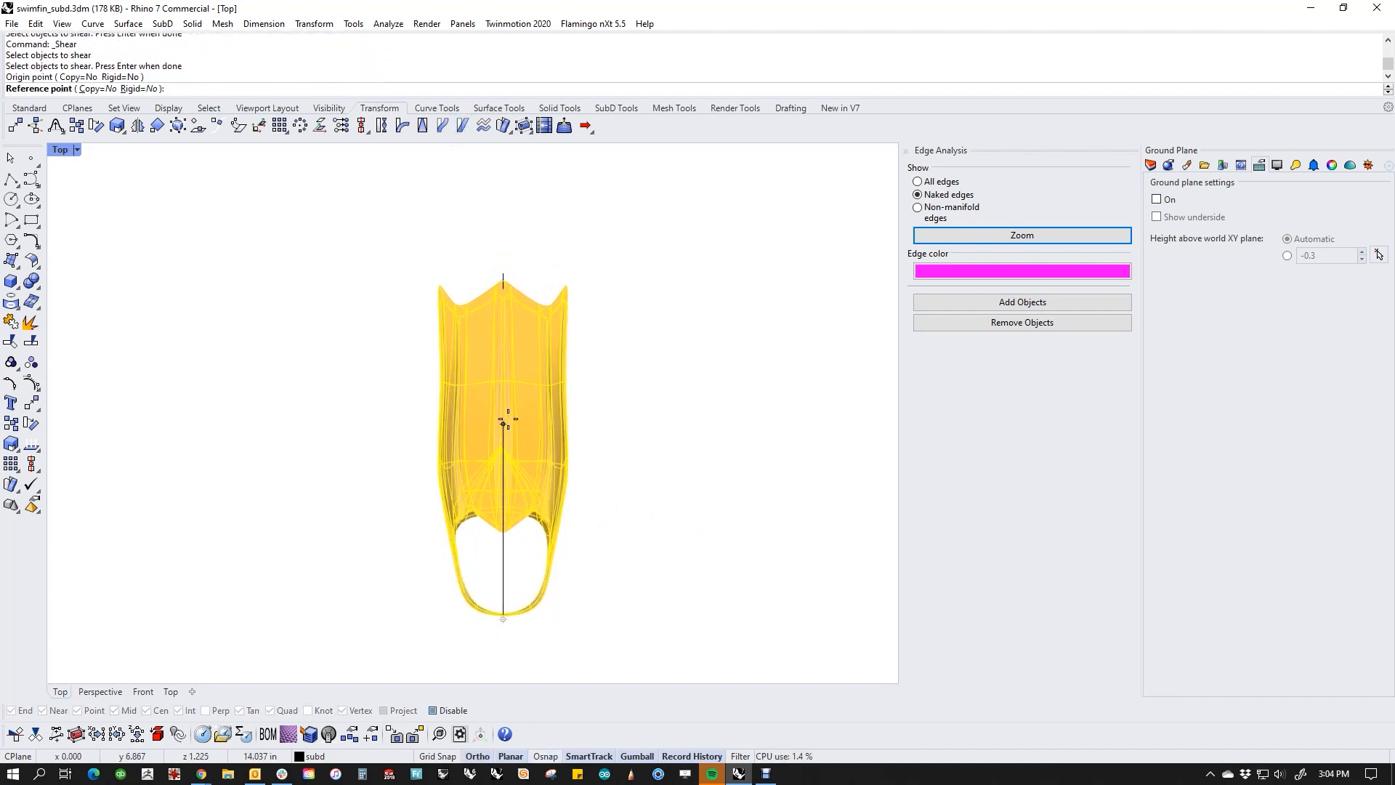
pyautogui.click(503, 280)
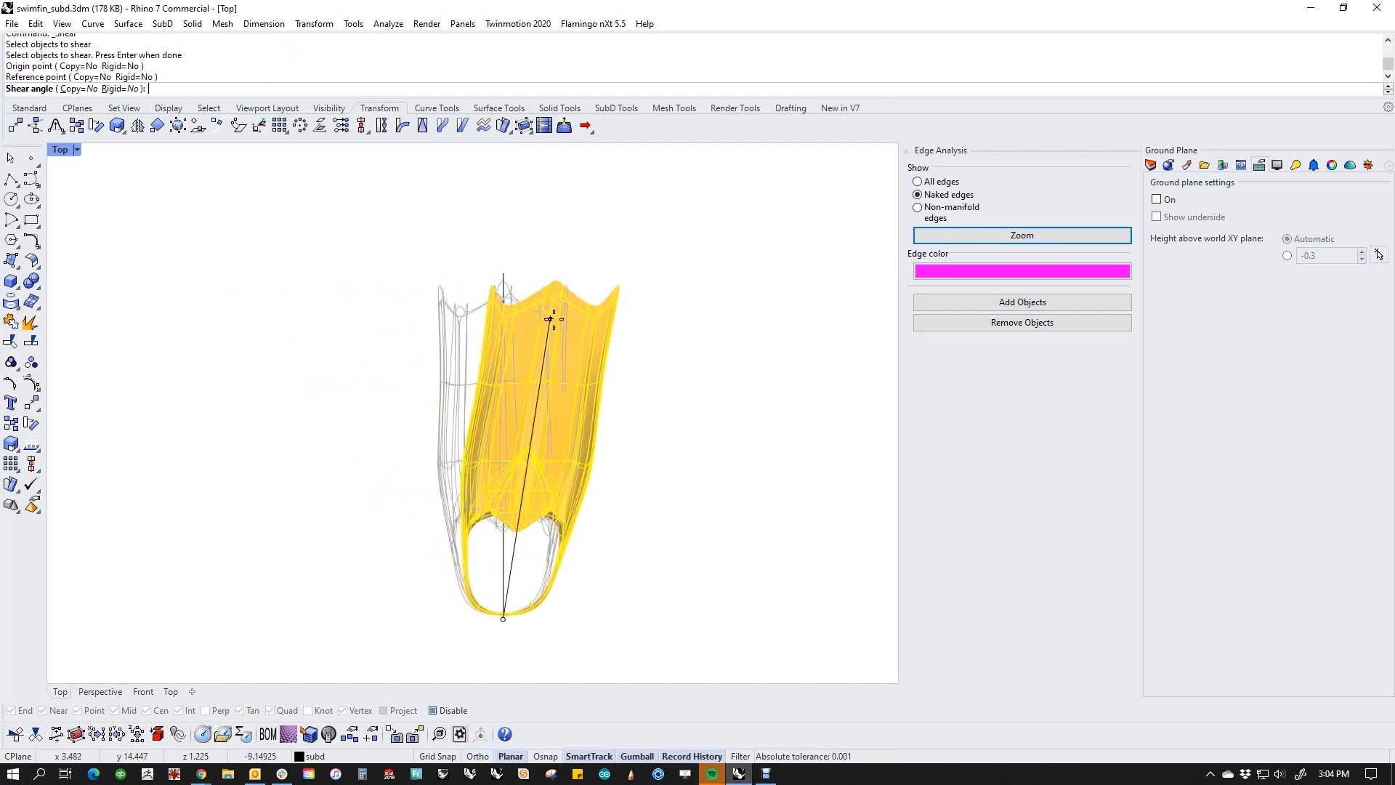
pyautogui.click(503, 311)
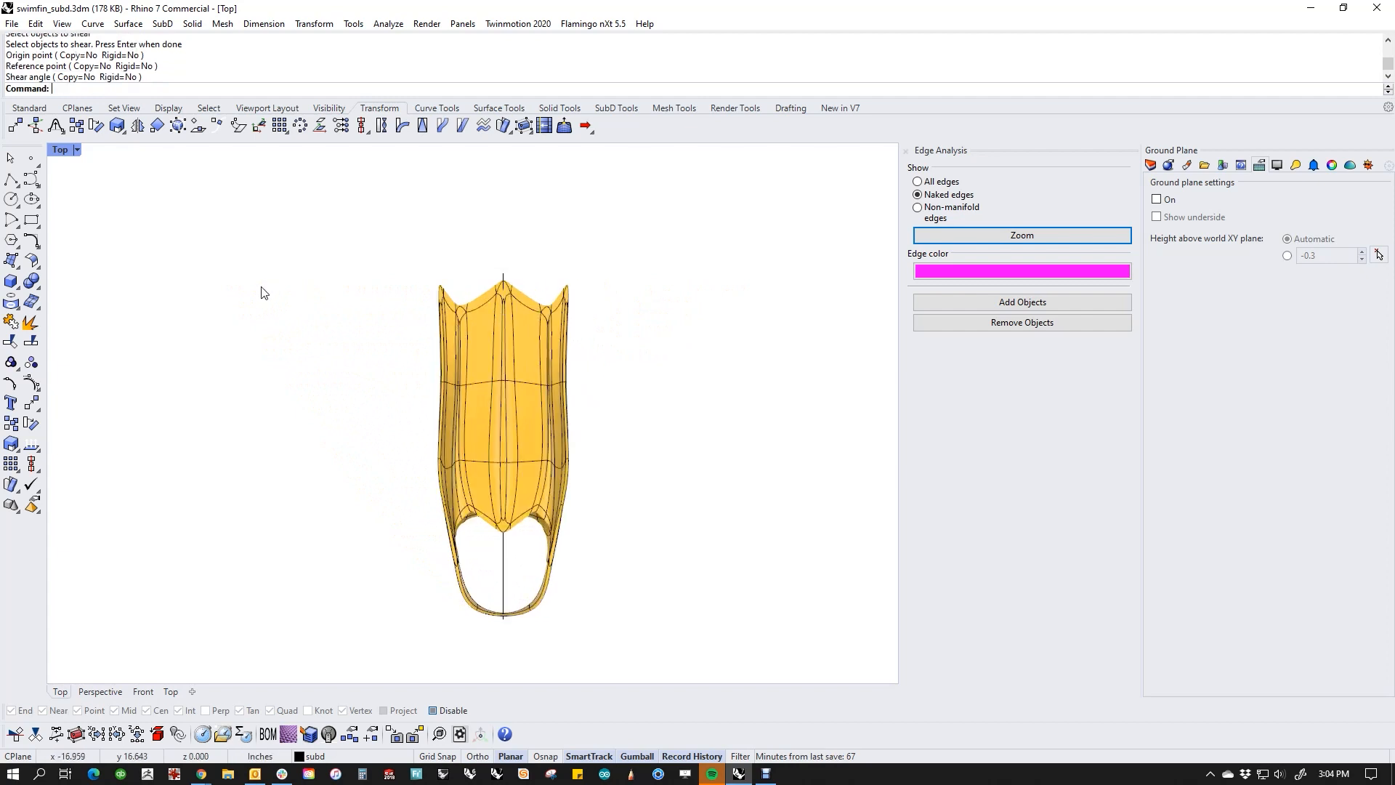
# Step: Draw a straight horizontal reference line from the fin's right tip corner across the blade end and well past its left side
pyautogui.click(11, 179)
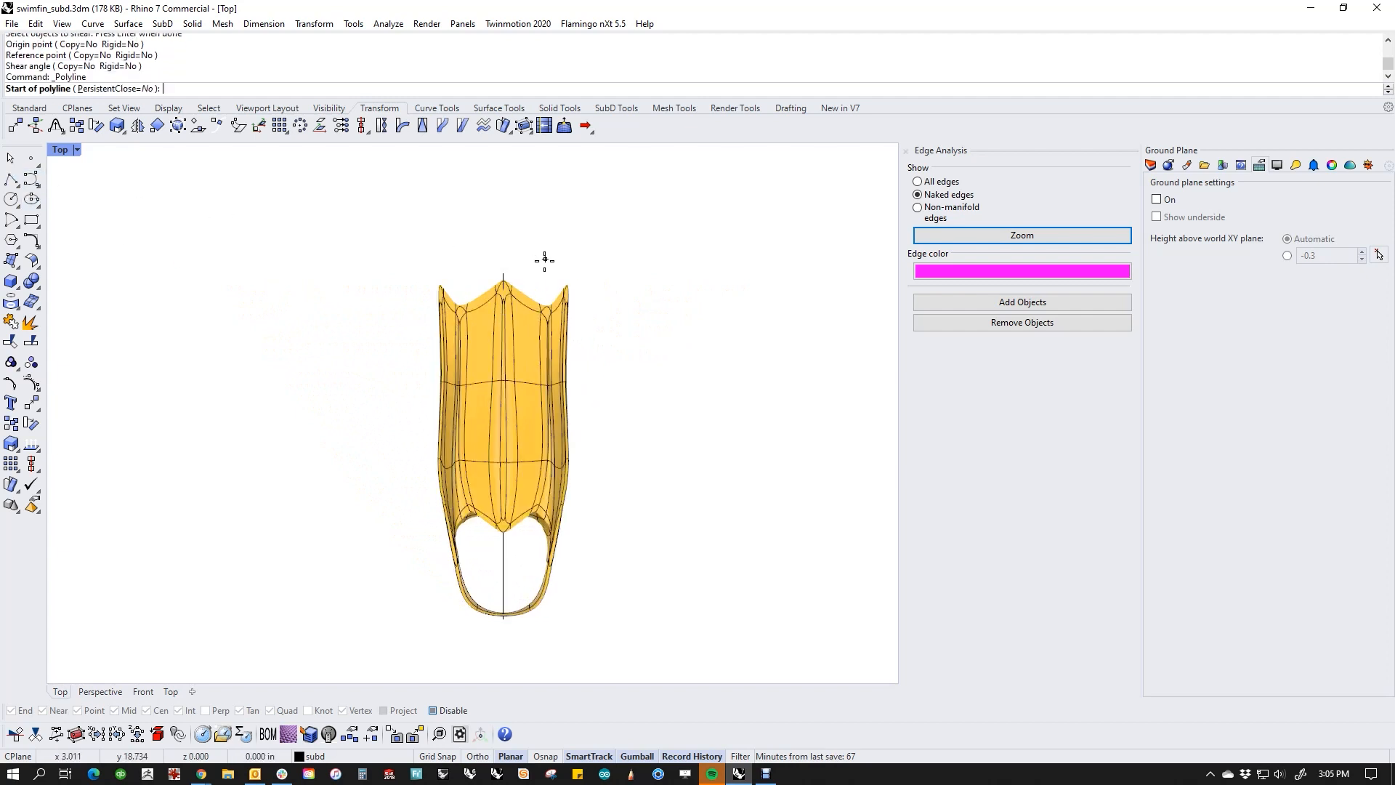
pyautogui.click(571, 287)
pyautogui.click(282, 287)
pyautogui.press('Return')
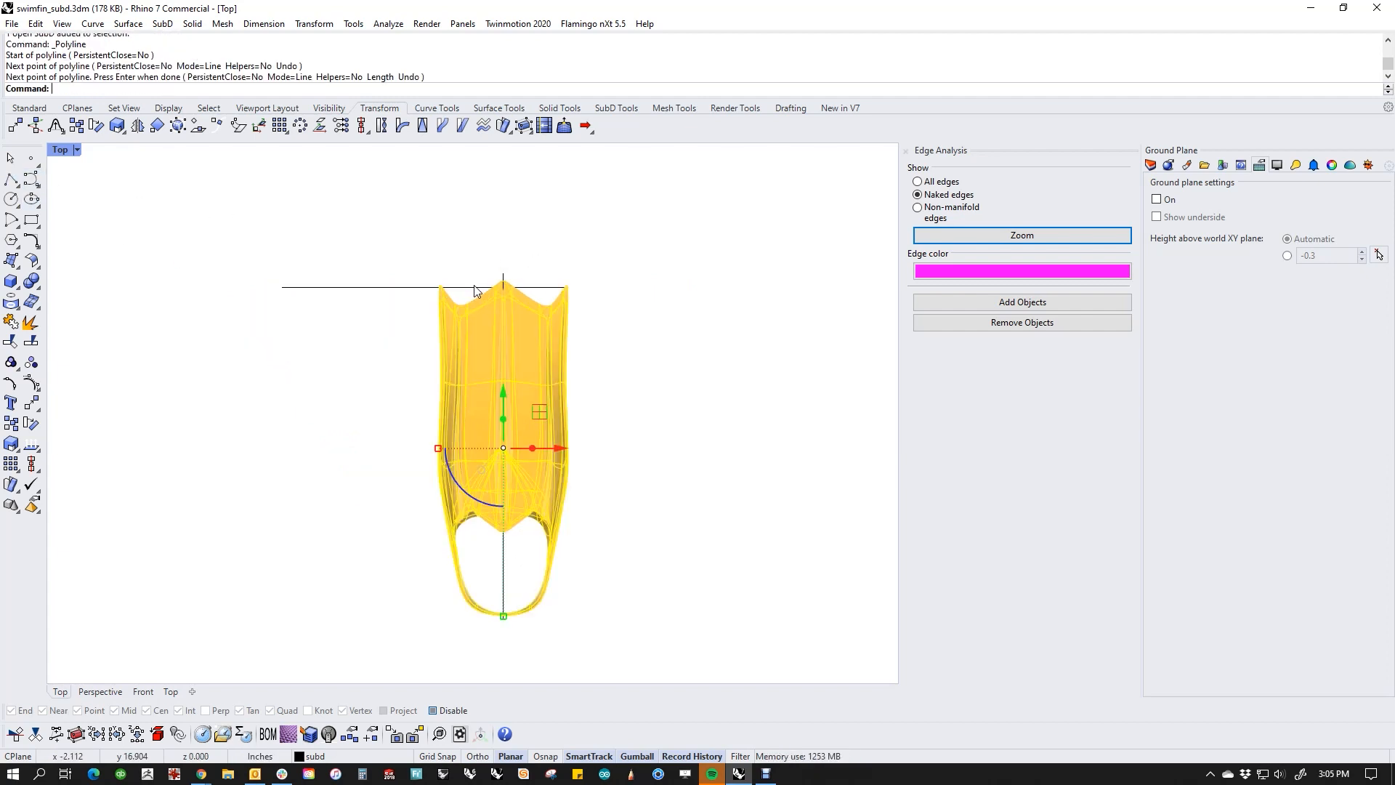
# Step: Shear the whole fin from the heel centre, tracking its tip along the reference line and ending at the original angle
pyautogui.click(462, 125)
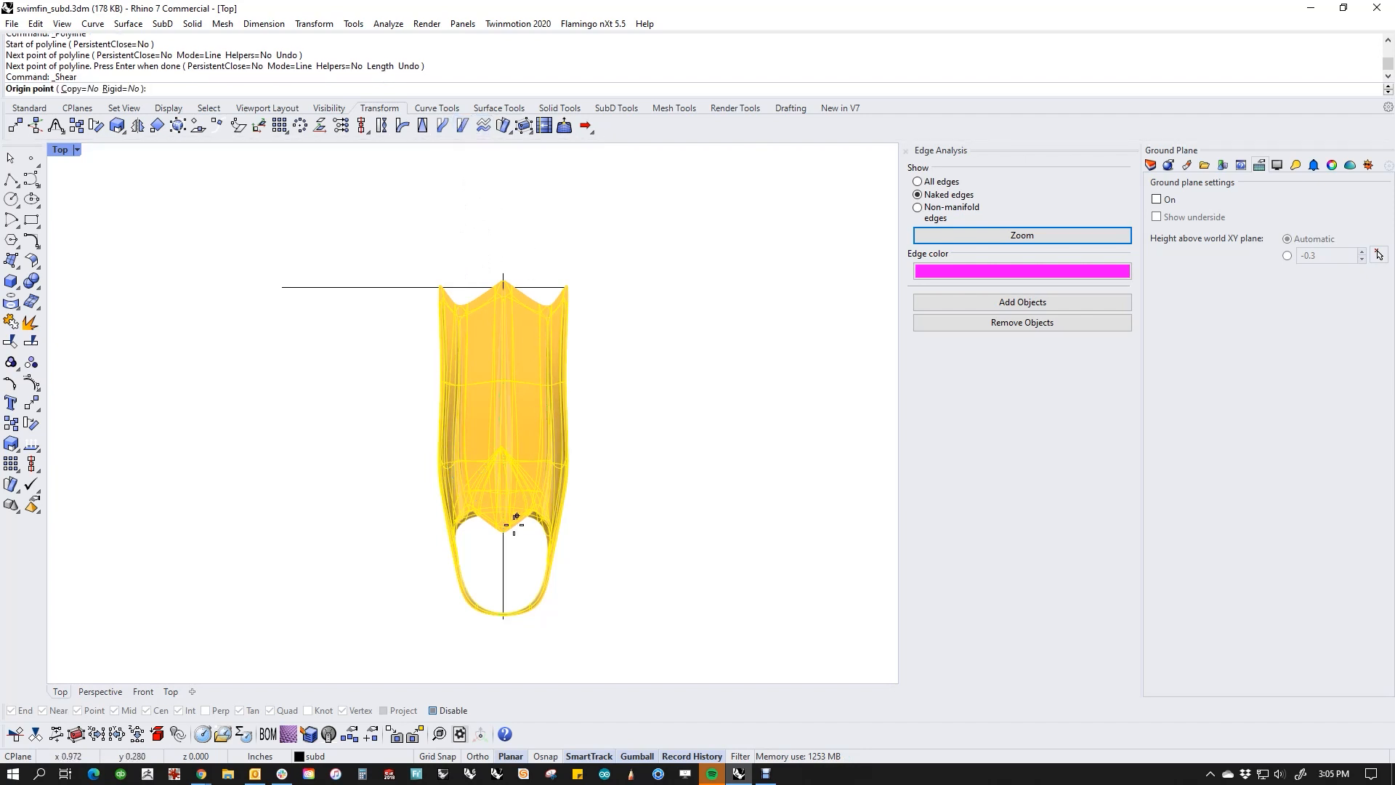
pyautogui.click(504, 617)
pyautogui.click(506, 273)
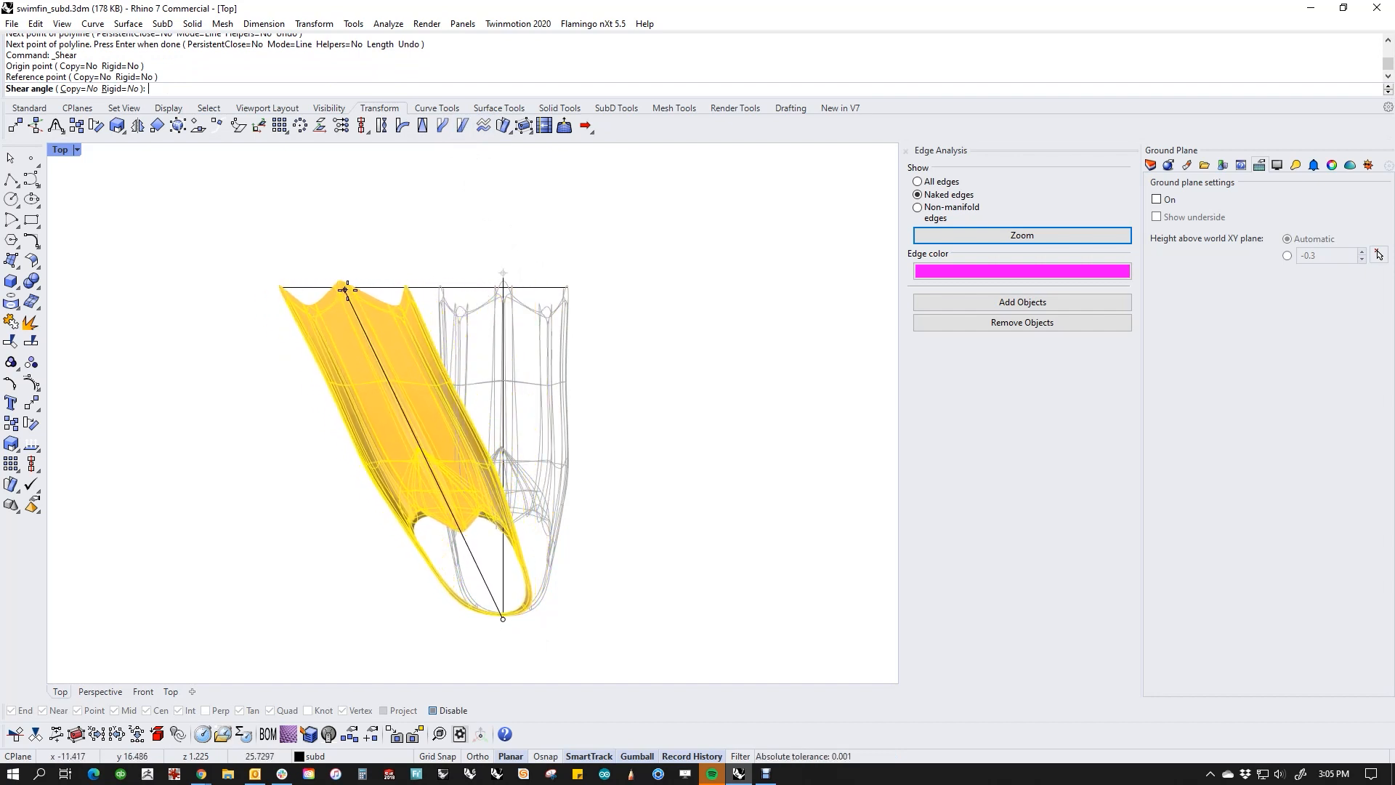
pyautogui.click(502, 313)
pyautogui.click(347, 275)
# Step: Try rotating the fin about its heel centre with the blade tip as reference to compare with Shear, and cancel
pyautogui.click(539, 523)
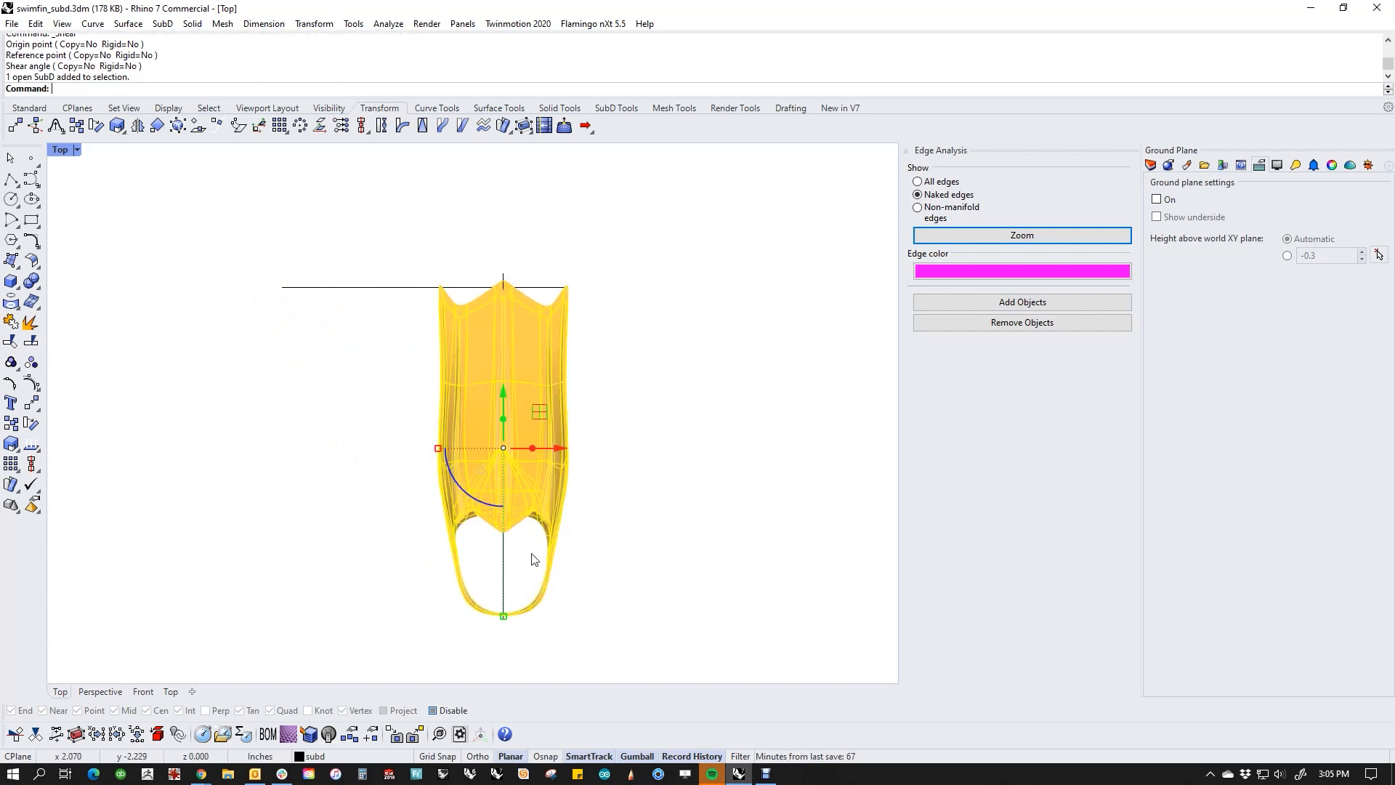
pyautogui.write('rr')
pyautogui.press('Return')
pyautogui.click(503, 617)
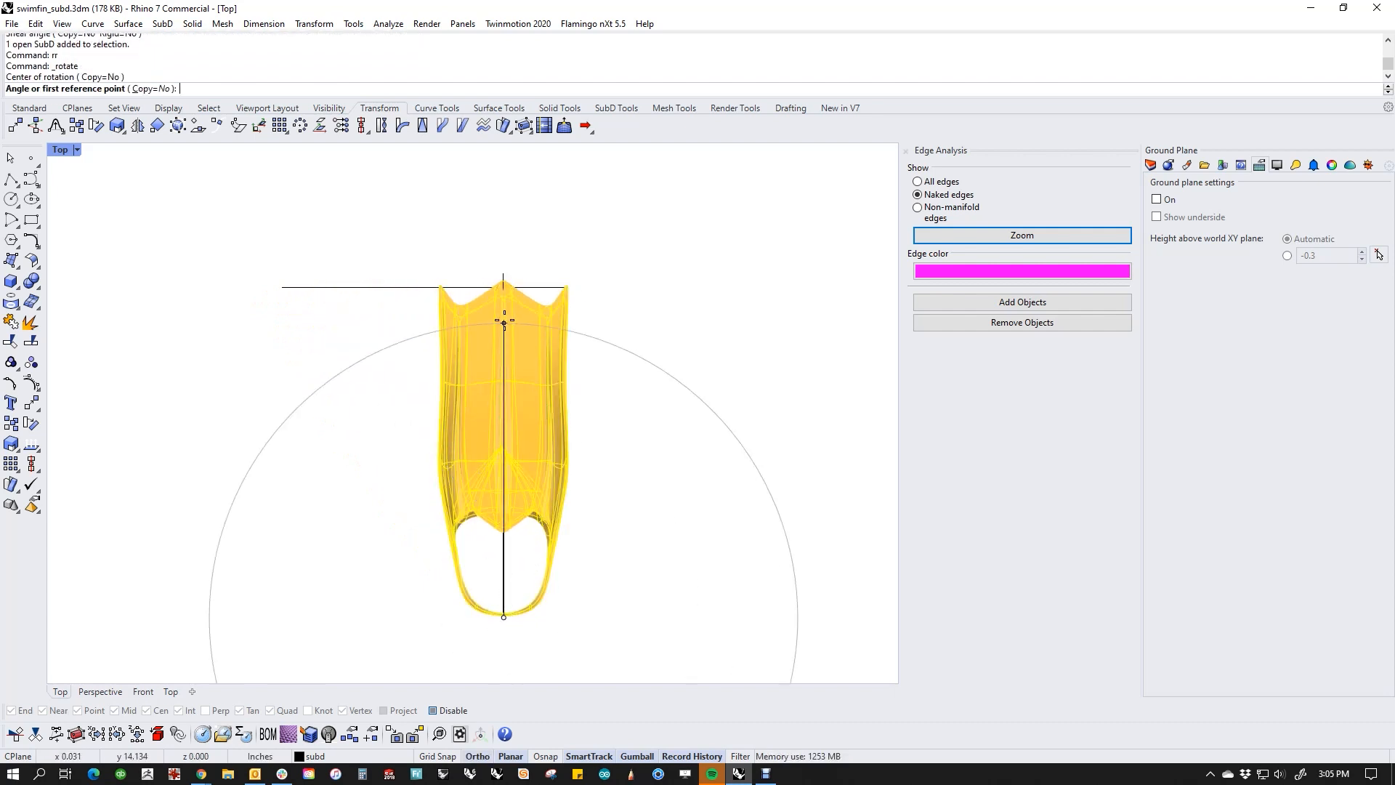
pyautogui.click(503, 281)
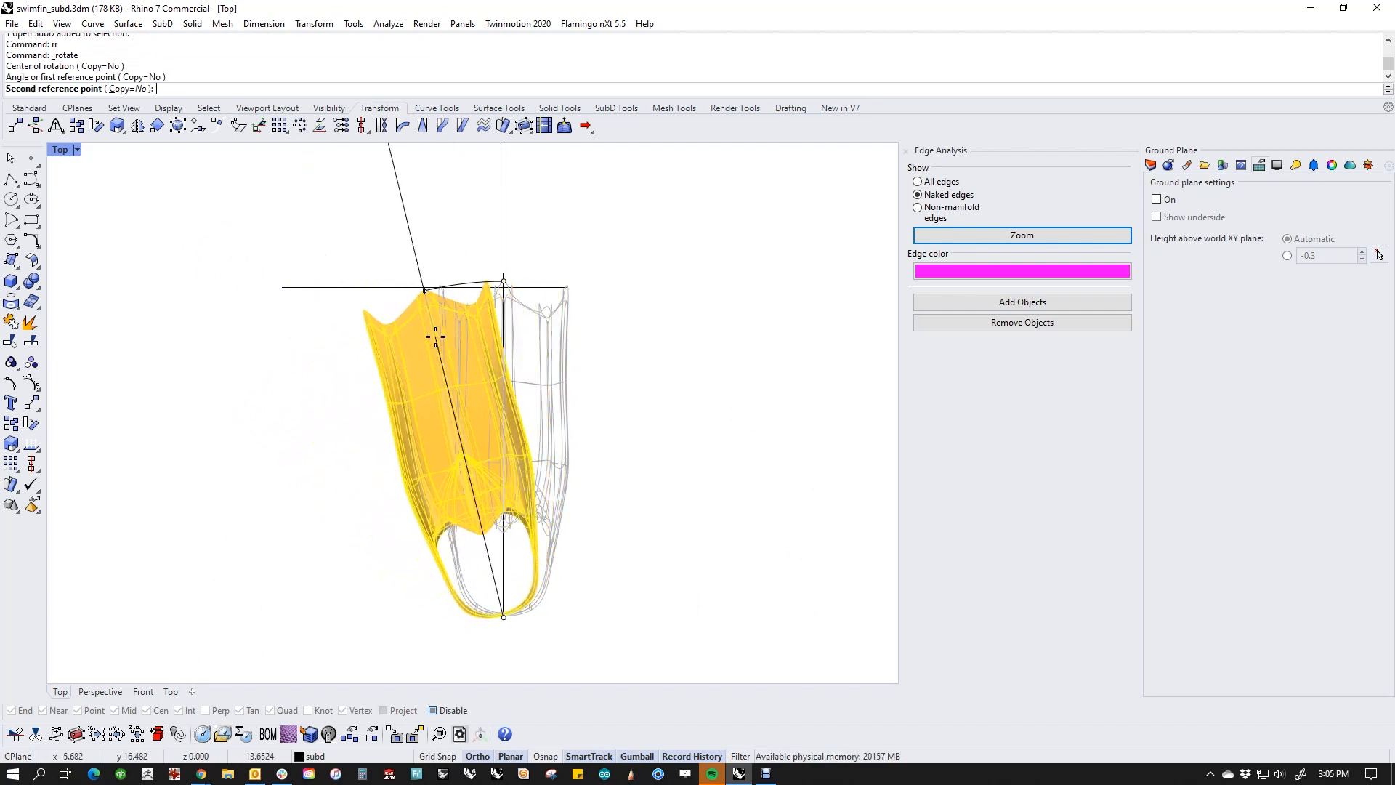
pyautogui.hotkey('ctrl', 'z')
pyautogui.press('Escape')
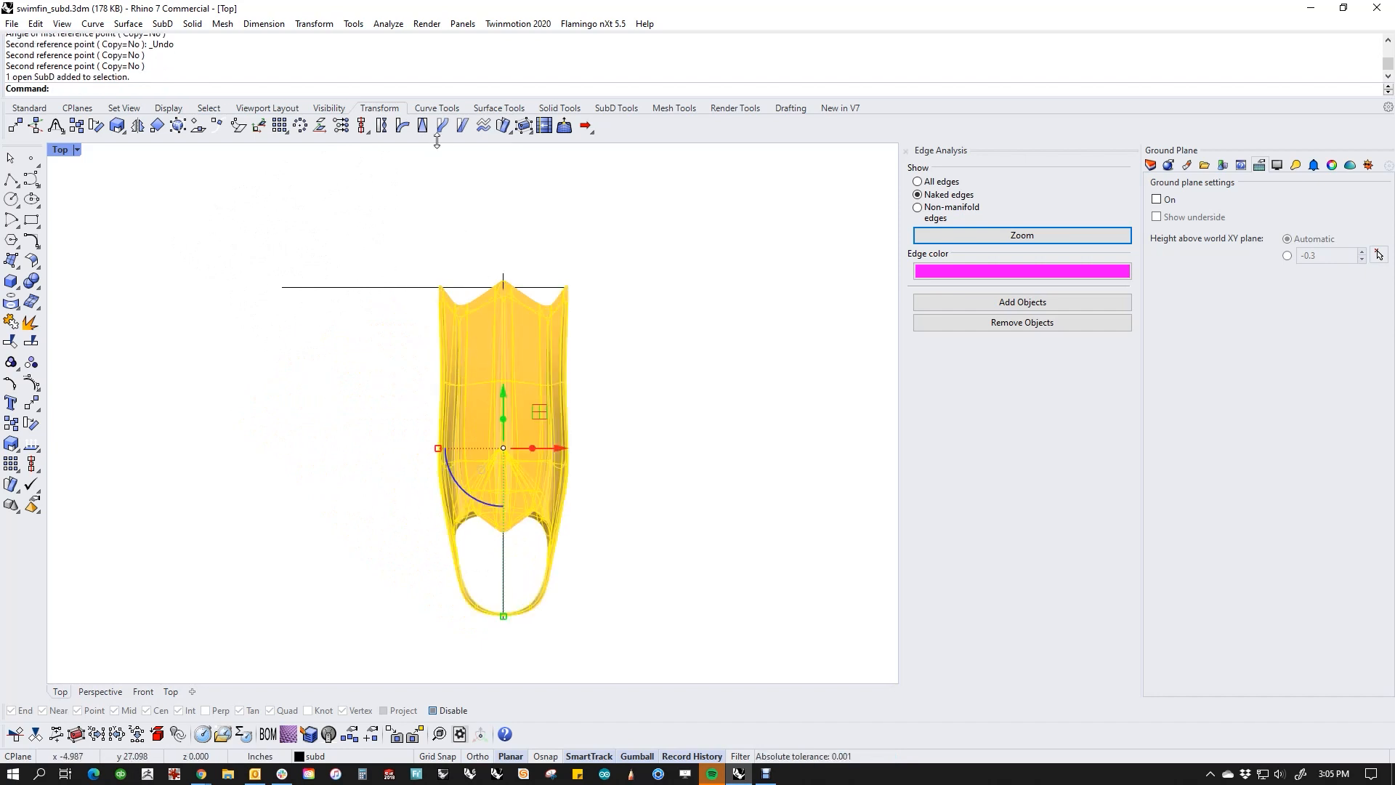
# Step: Shear the whole fin about 20.6° from the heel centre along the tip reference line, undo the shear and deselect the fin
pyautogui.click(462, 126)
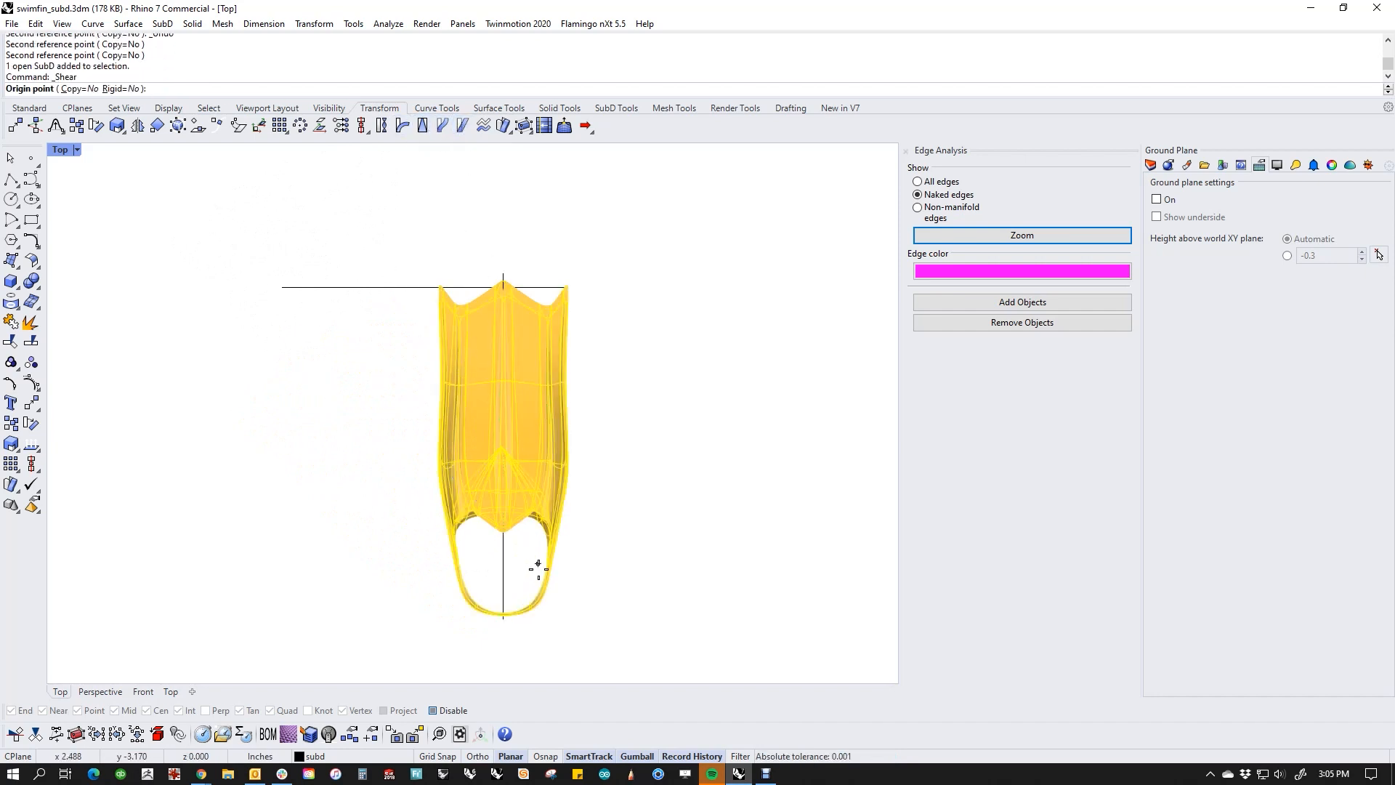
pyautogui.click(503, 618)
pyautogui.click(502, 283)
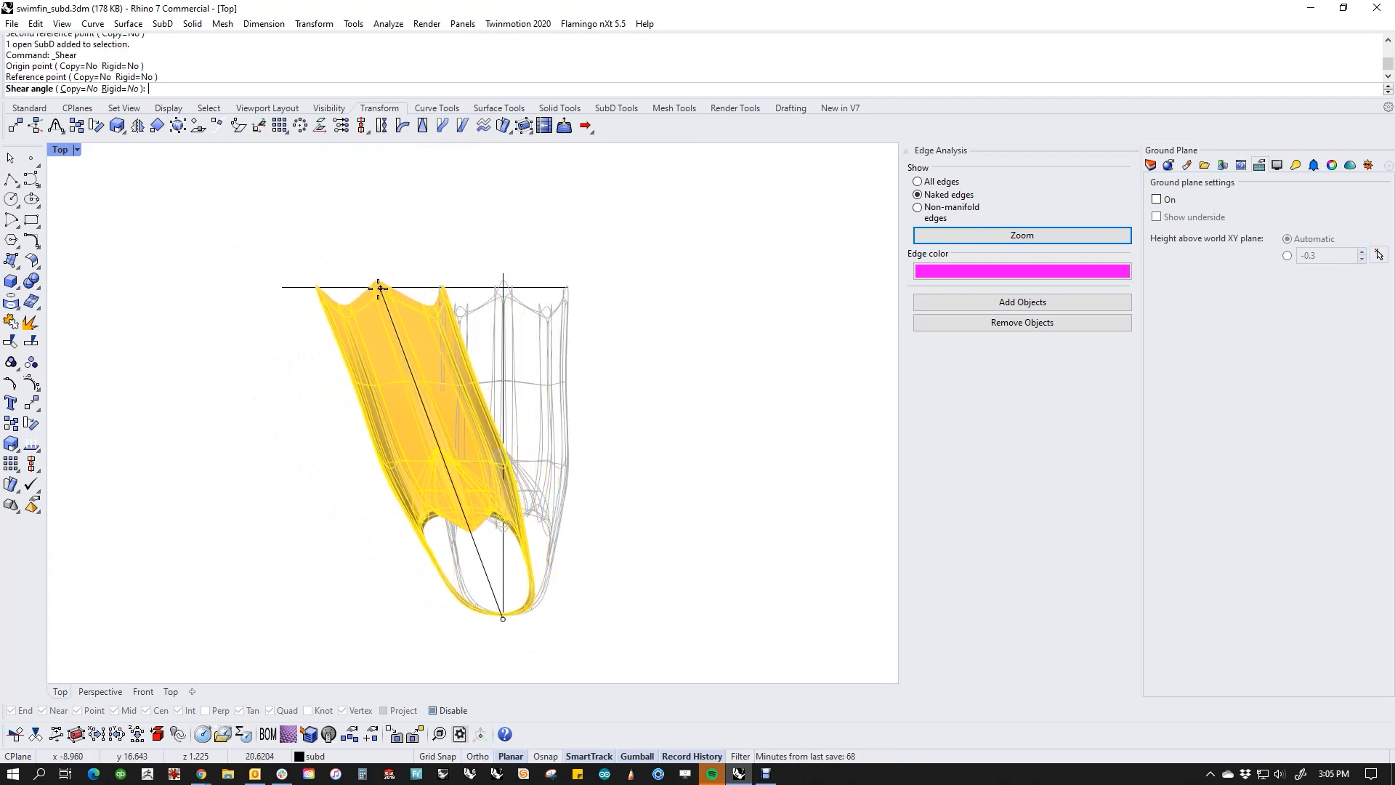
pyautogui.click(379, 289)
pyautogui.hotkey('ctrl', 'z')
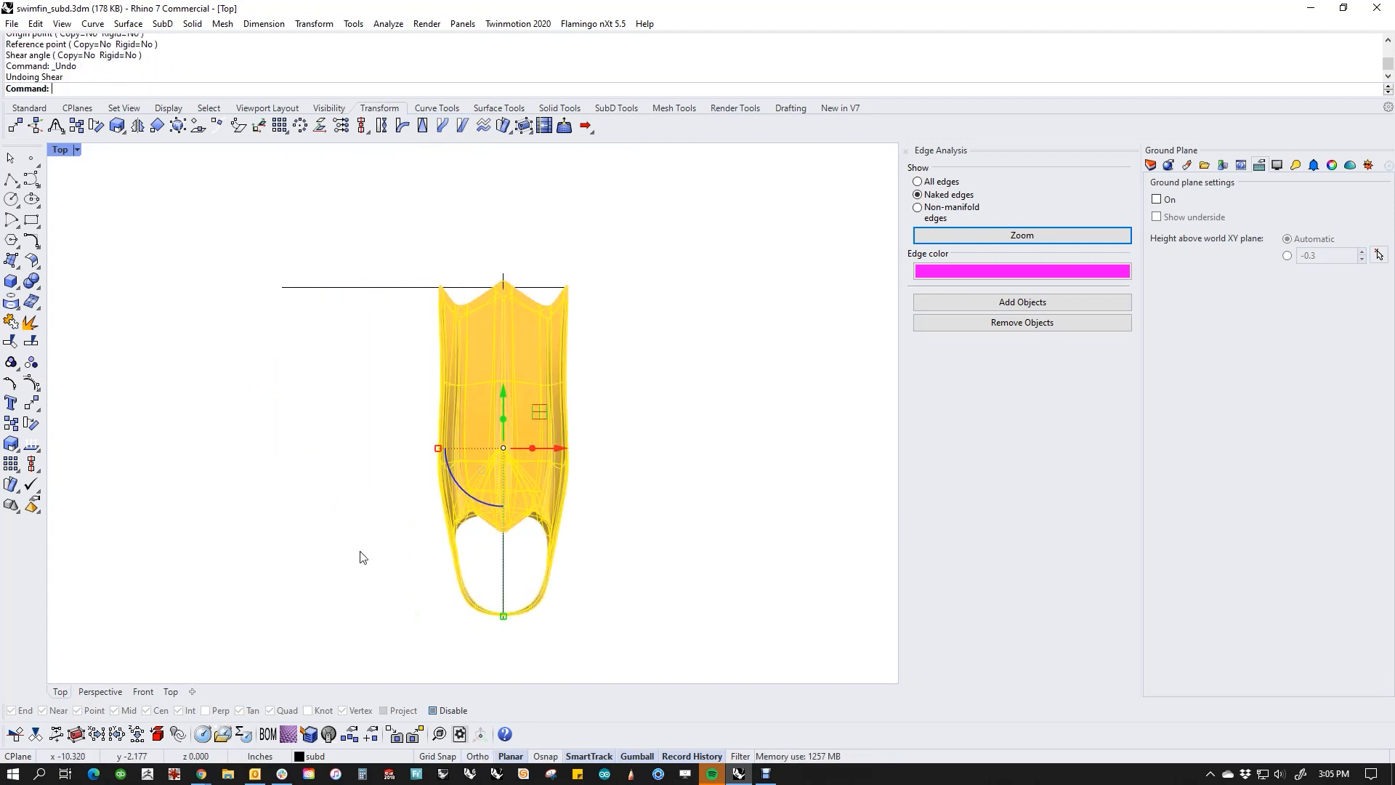
pyautogui.click(361, 551)
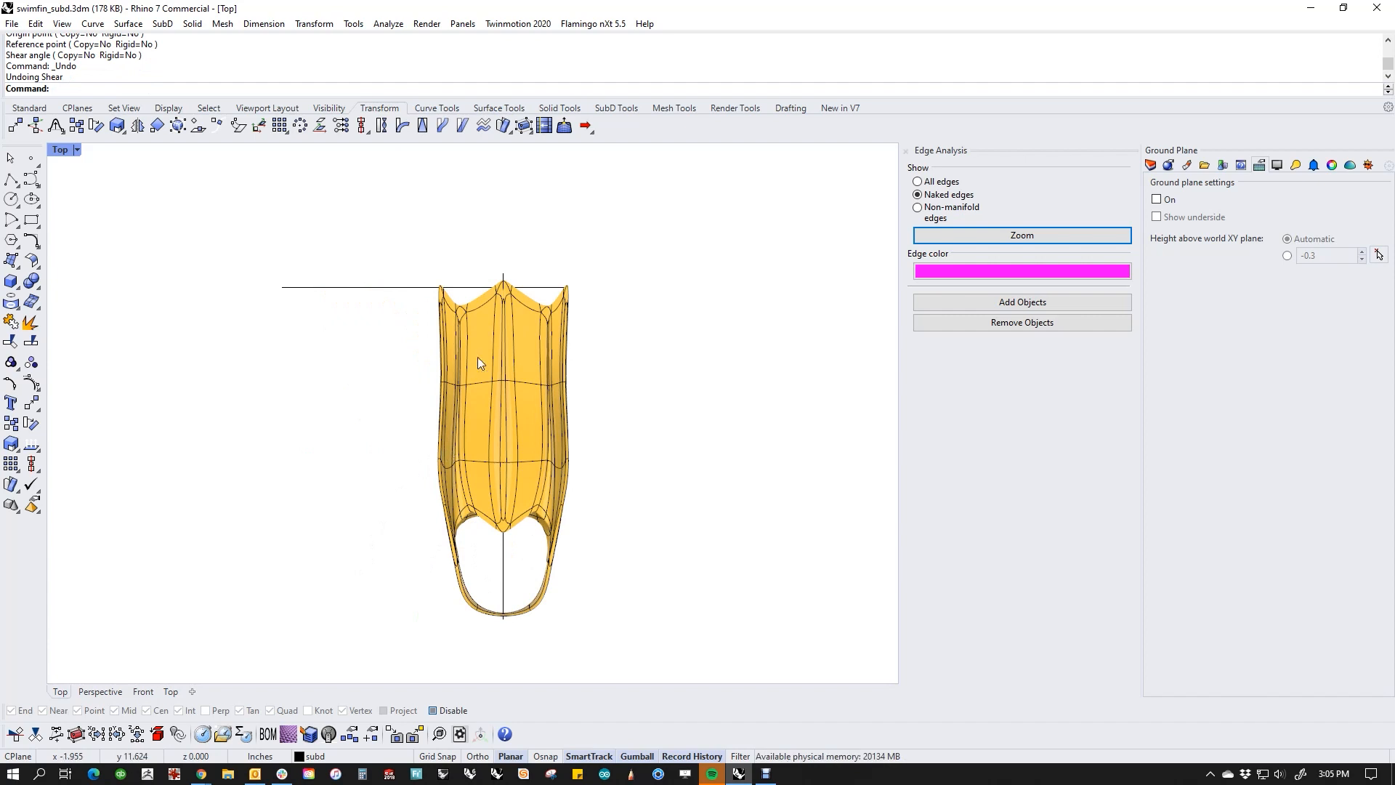
# Step: Shear only the SubD faces, edges and vertices of the blade's tip section sideways from the section's lower centerline point, and undo it
pyautogui.scroll(3, 473, 305)
pyautogui.moveTo(358, 233); pyautogui.dragTo(743, 494)
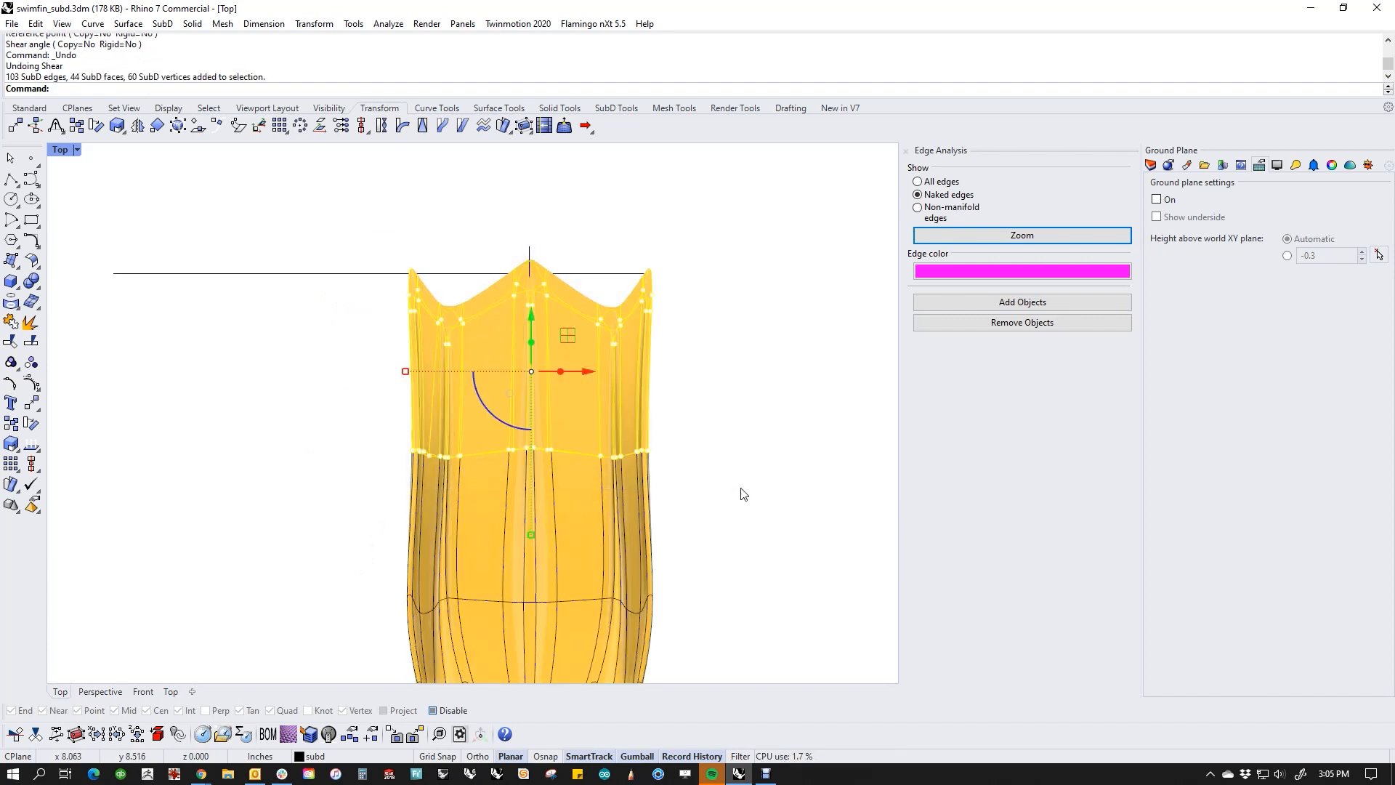
pyautogui.scroll(-1, 694, 468)
pyautogui.press('Return')
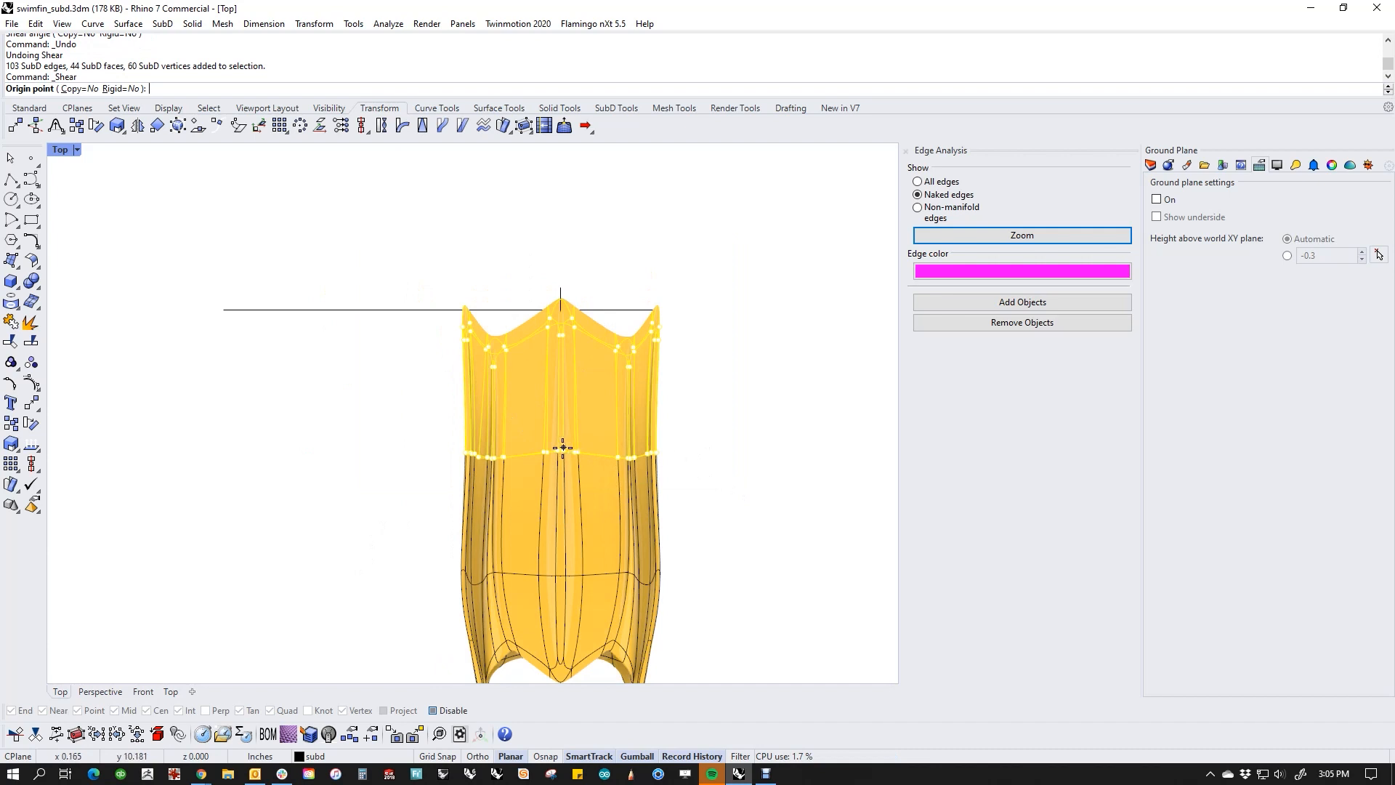
pyautogui.click(562, 449)
pyautogui.click(560, 303)
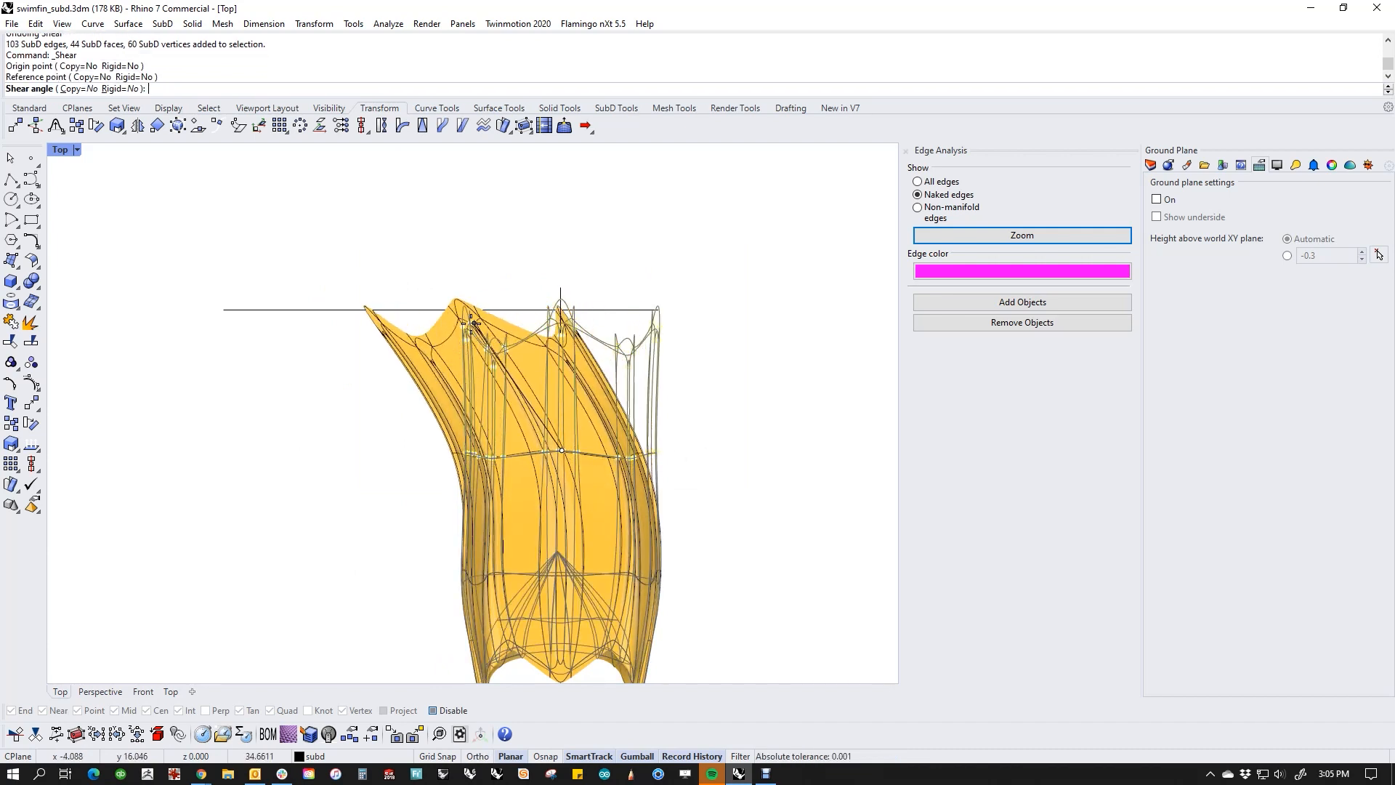
pyautogui.click(446, 319)
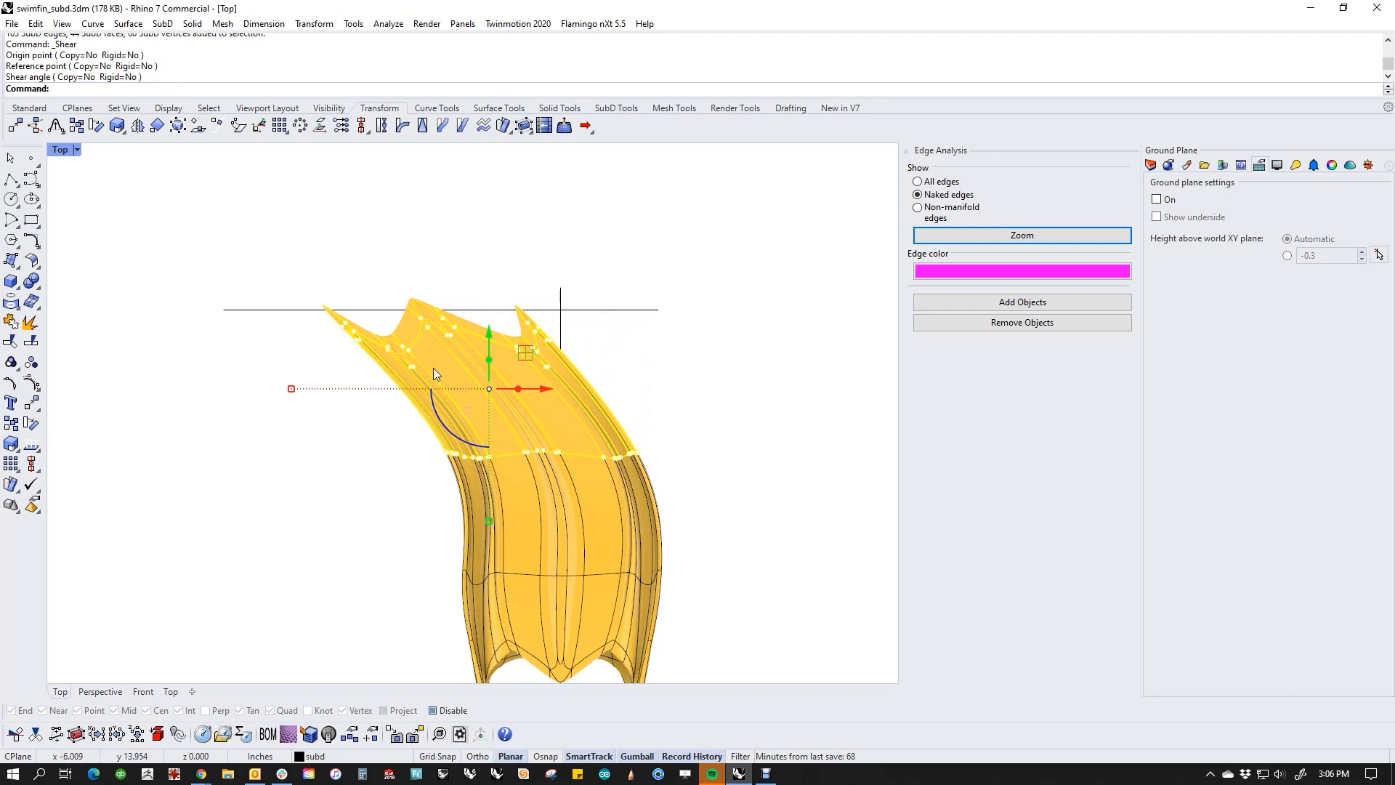
pyautogui.scroll(-4, 552, 474)
pyautogui.moveTo(555, 474); pyautogui.dragTo(536, 419, button='right')
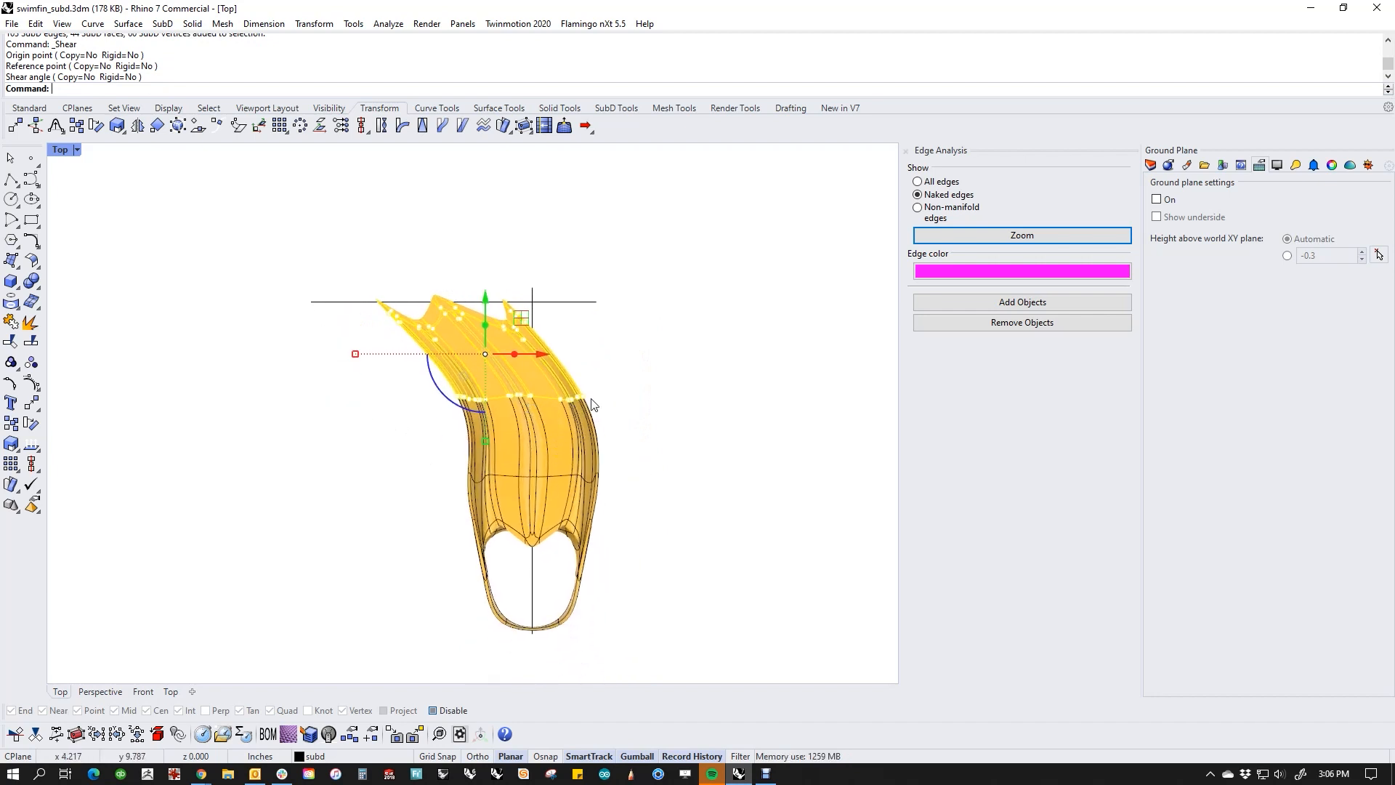
pyautogui.hotkey('ctrl', 'z')
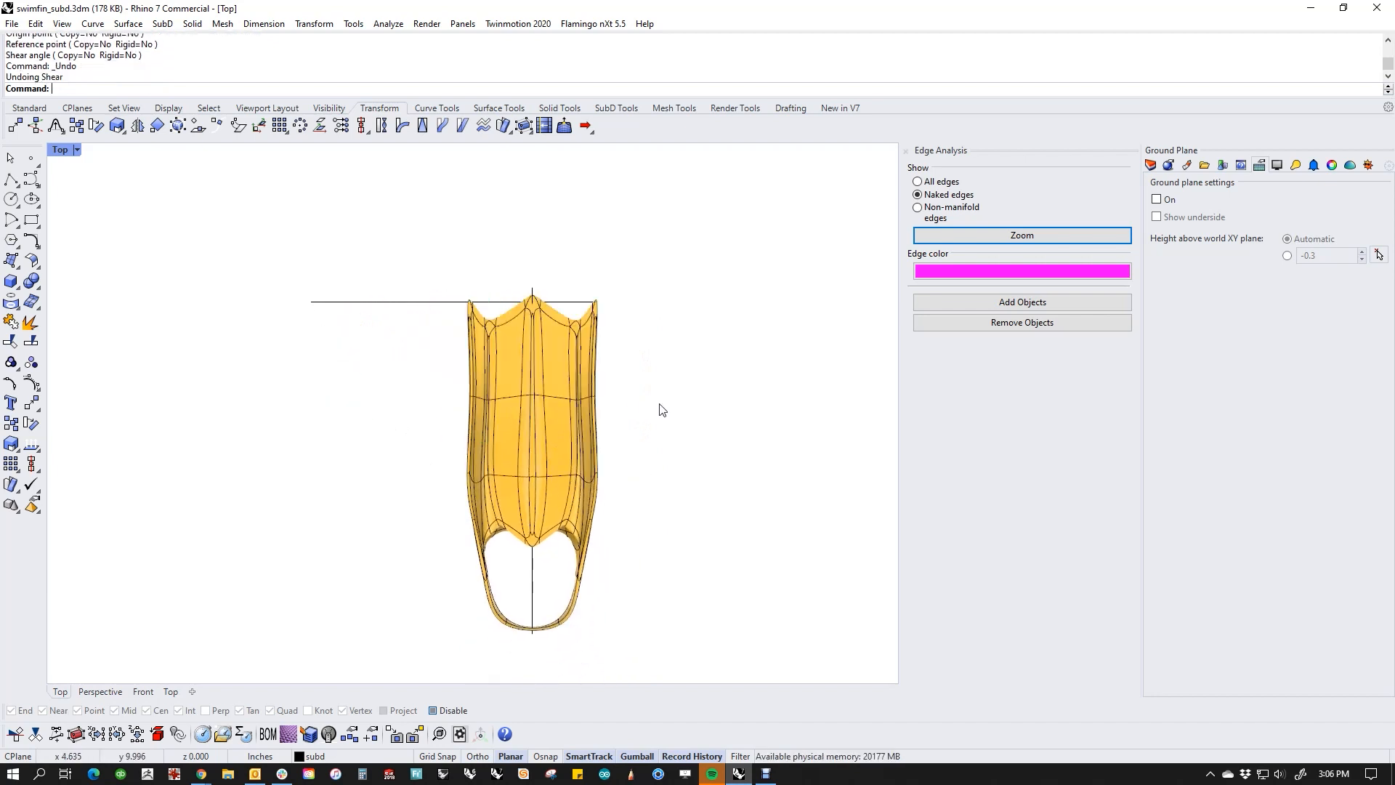
# Step: Switch to the Perspective view and orbit the fin to view the blade from its tip side
pyautogui.moveTo(643, 371); pyautogui.dragTo(586, 365, button='right')
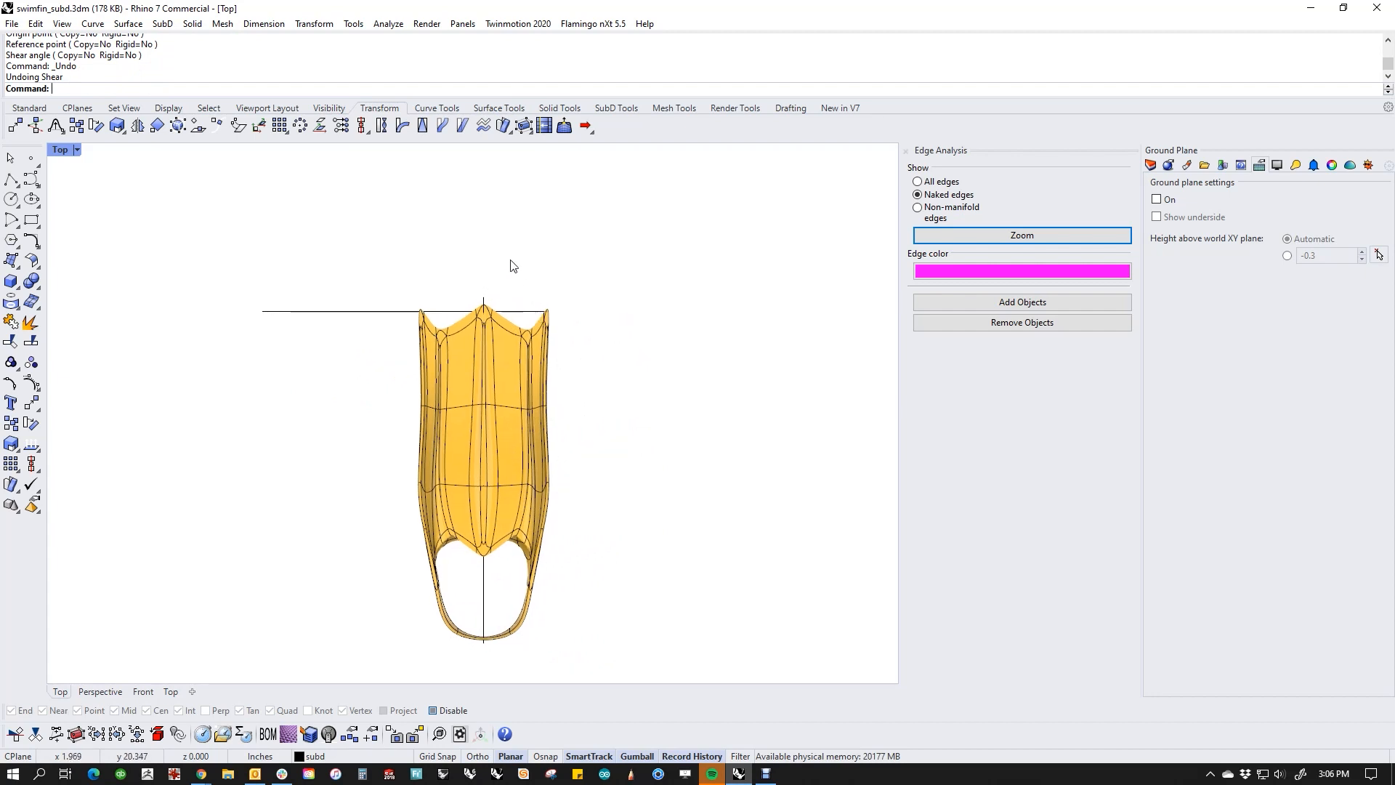
pyautogui.hotkey('ctrl', 'F4')
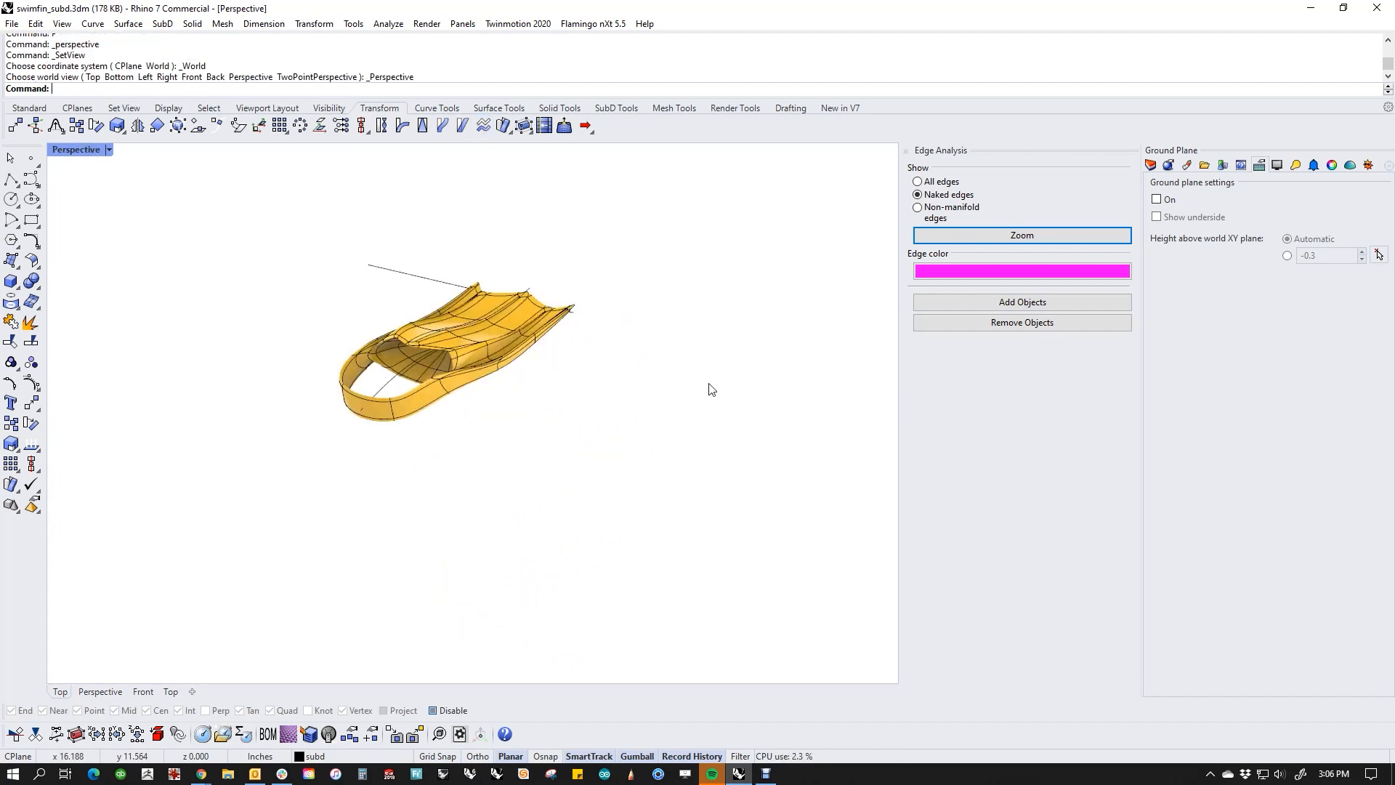
pyautogui.moveTo(684, 423); pyautogui.dragTo(664, 502, button='right')
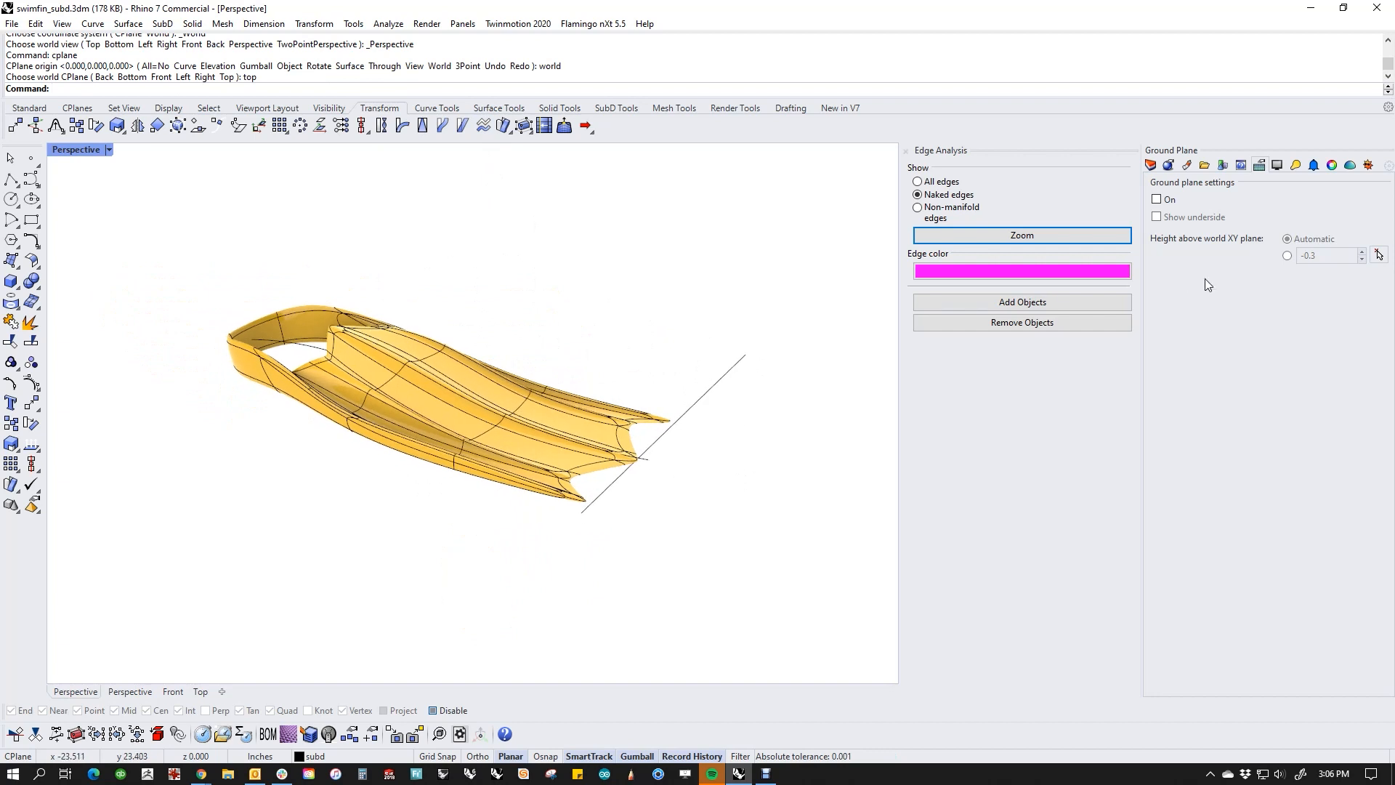
# Step: Show the flowalong srf layer and hide the flow layer
pyautogui.click(1150, 165)
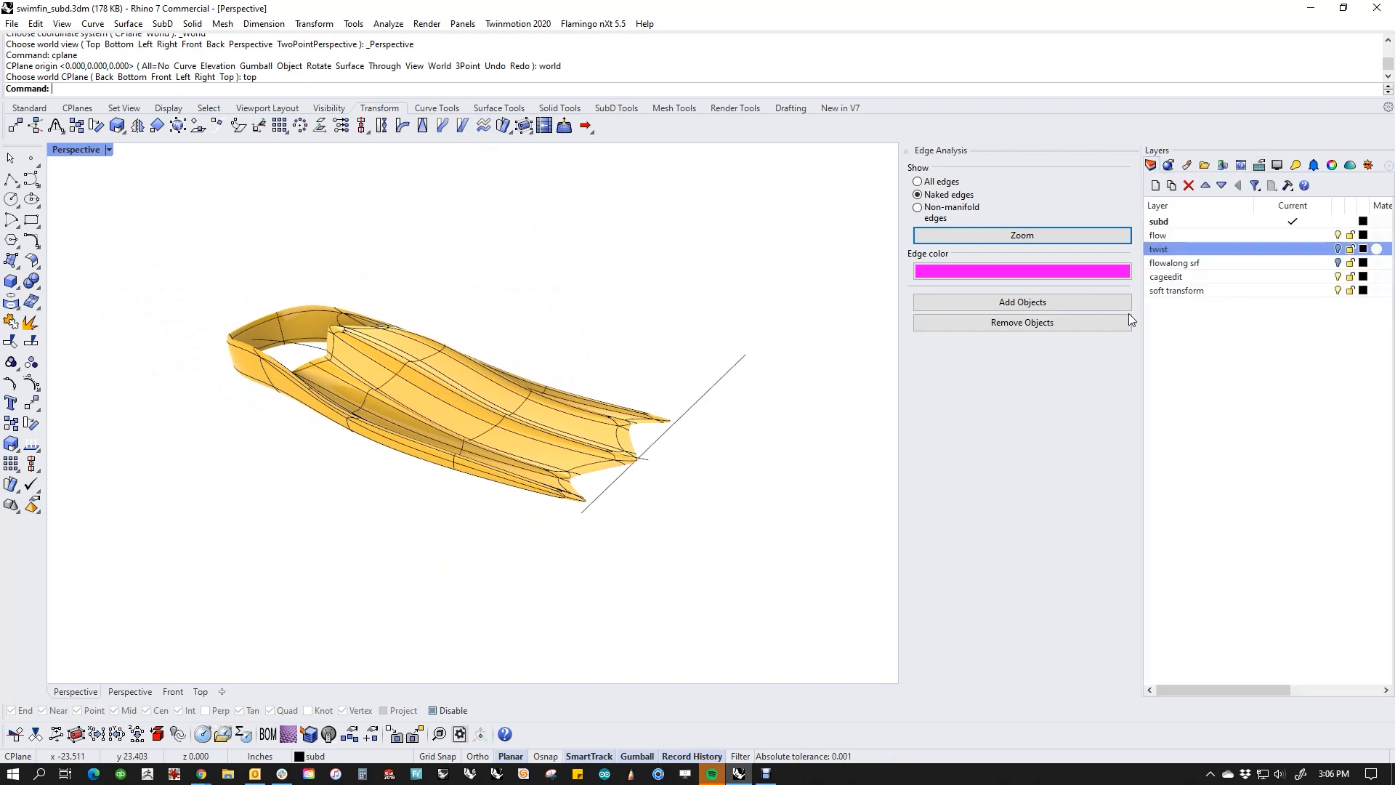
pyautogui.click(1339, 265)
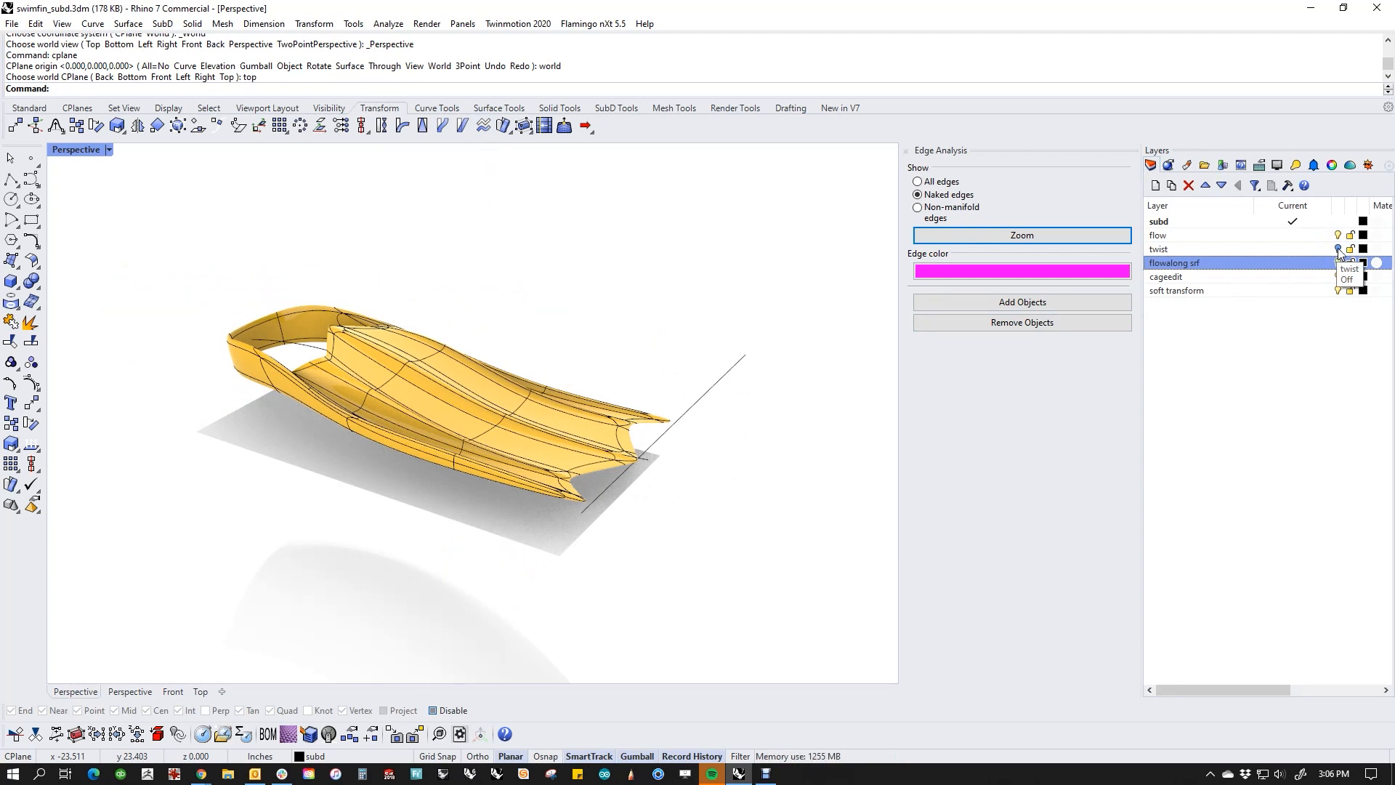
pyautogui.click(1337, 236)
pyautogui.moveTo(694, 515); pyautogui.dragTo(583, 490, button='right')
# Step: Select the curved and flat surfaces below the fin and set the Perspective view to Shaded display
pyautogui.click(480, 536)
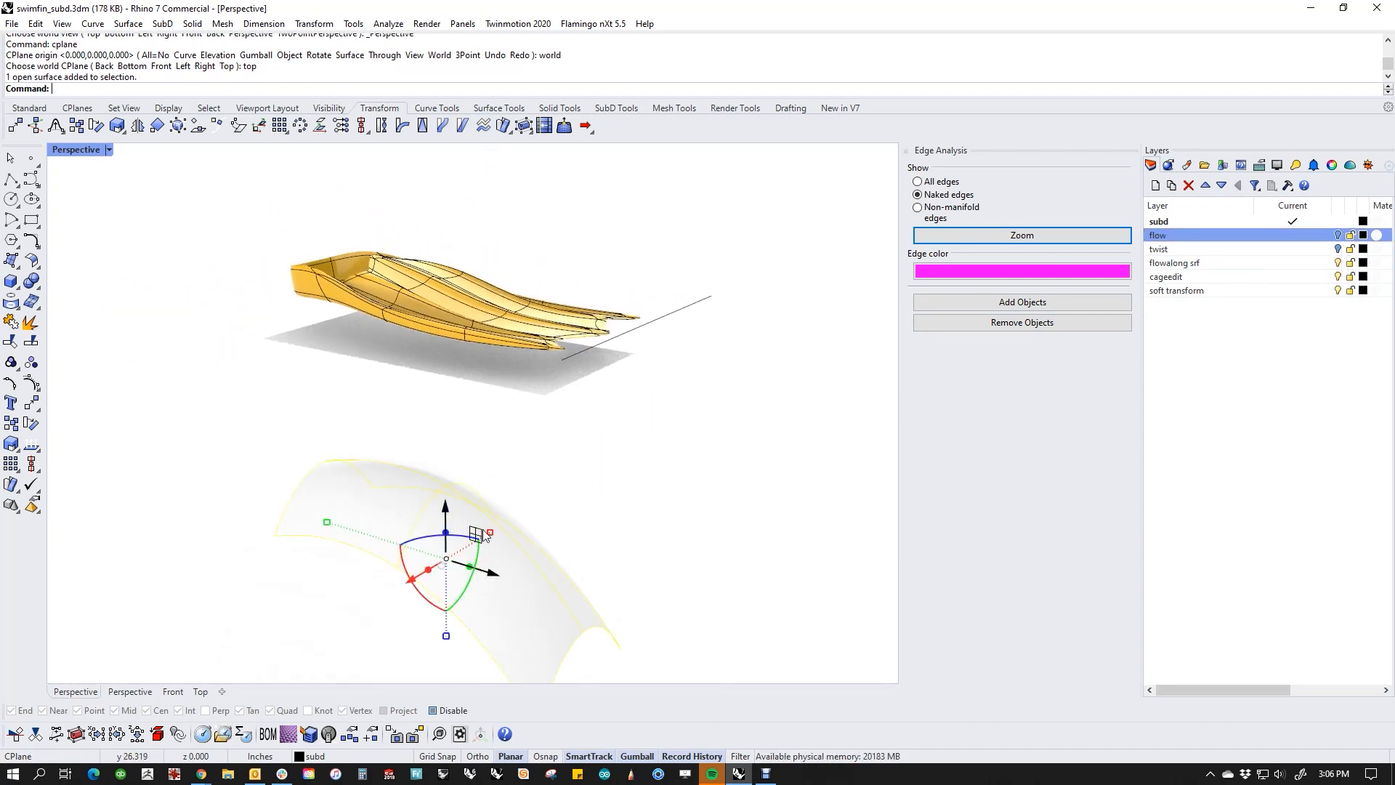
pyautogui.keyDown('shift'); pyautogui.click(511, 377); pyautogui.keyUp('shift')
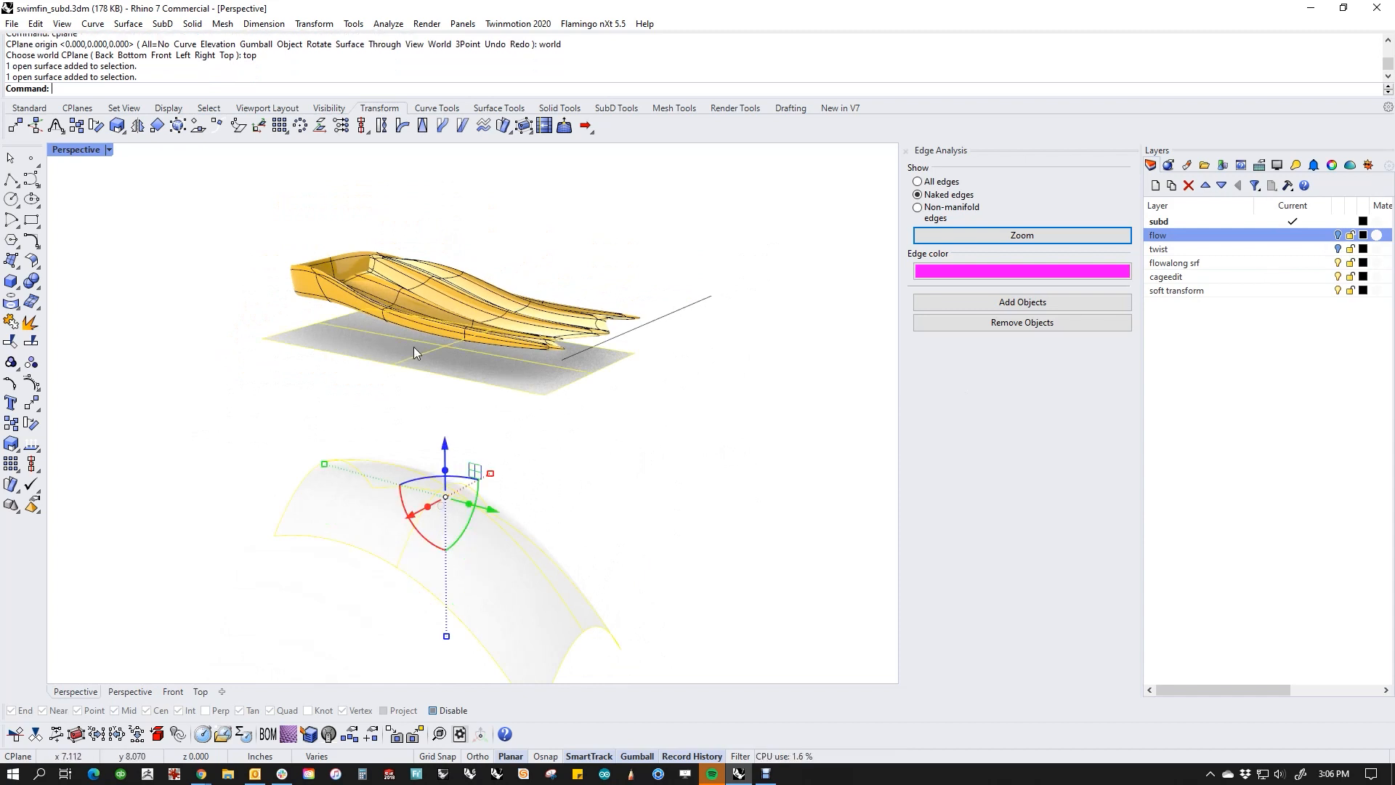
pyautogui.click(75, 152)
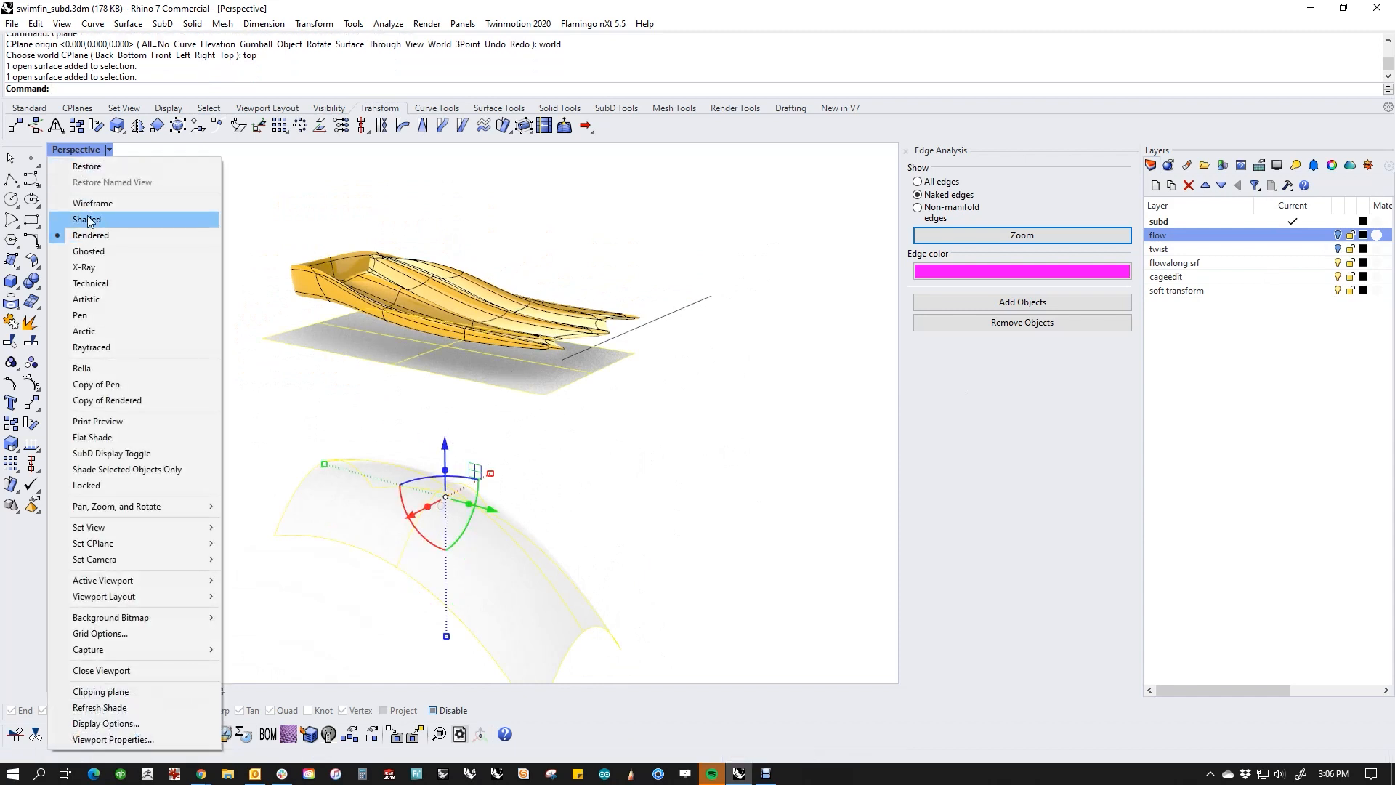
pyautogui.click(87, 215)
# Step: Examine the flat base plane under the fin and the curved target surface from several angles
pyautogui.moveTo(392, 505)
pyautogui.keyDown('shift'); pyautogui.mouseDown(button='right')
pyautogui.moveTo(406, 463)
pyautogui.moveTo(532, 412)
pyautogui.moveTo(501, 441)
pyautogui.mouseUp(button='right'); pyautogui.keyUp('shift')
pyautogui.click(537, 413)
pyautogui.click(540, 367)
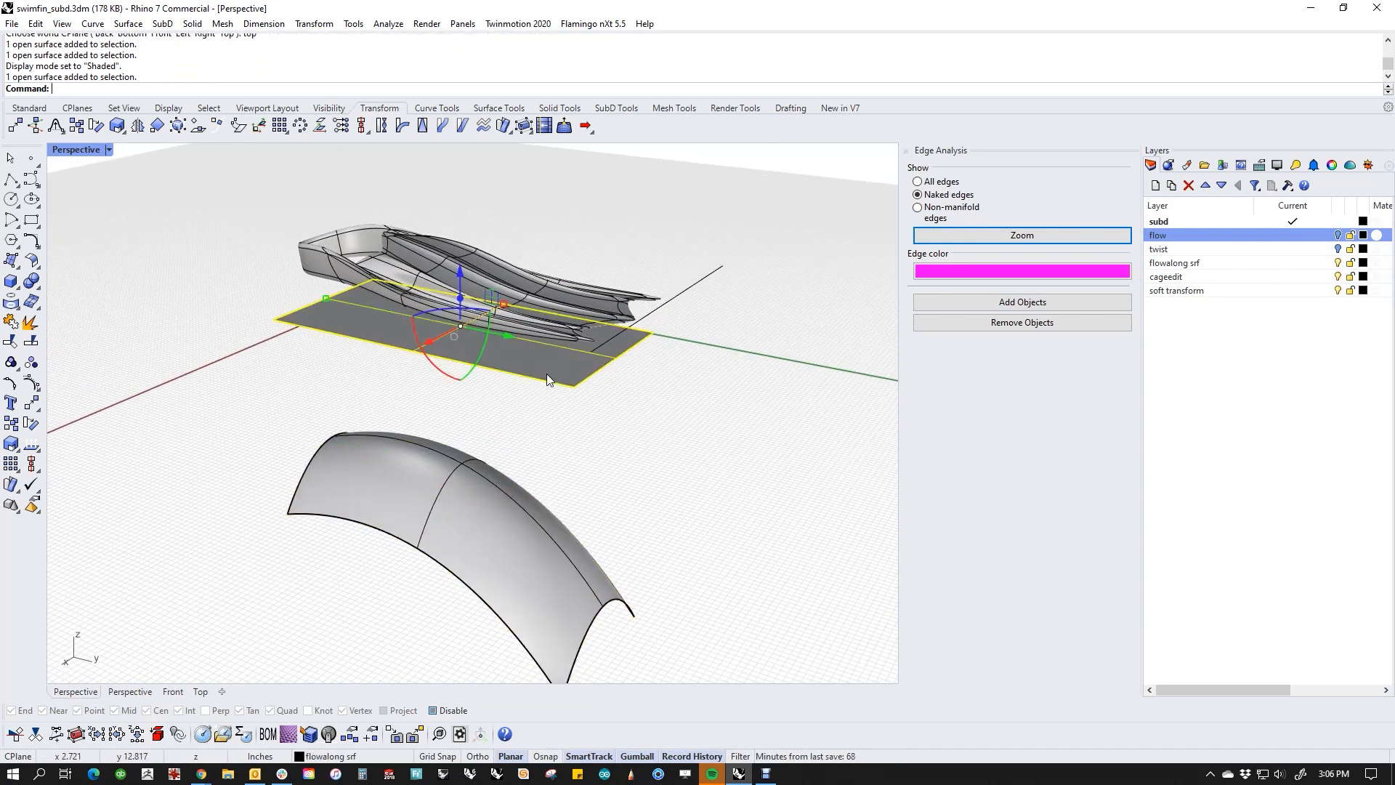
pyautogui.click(489, 527)
pyautogui.click(618, 451)
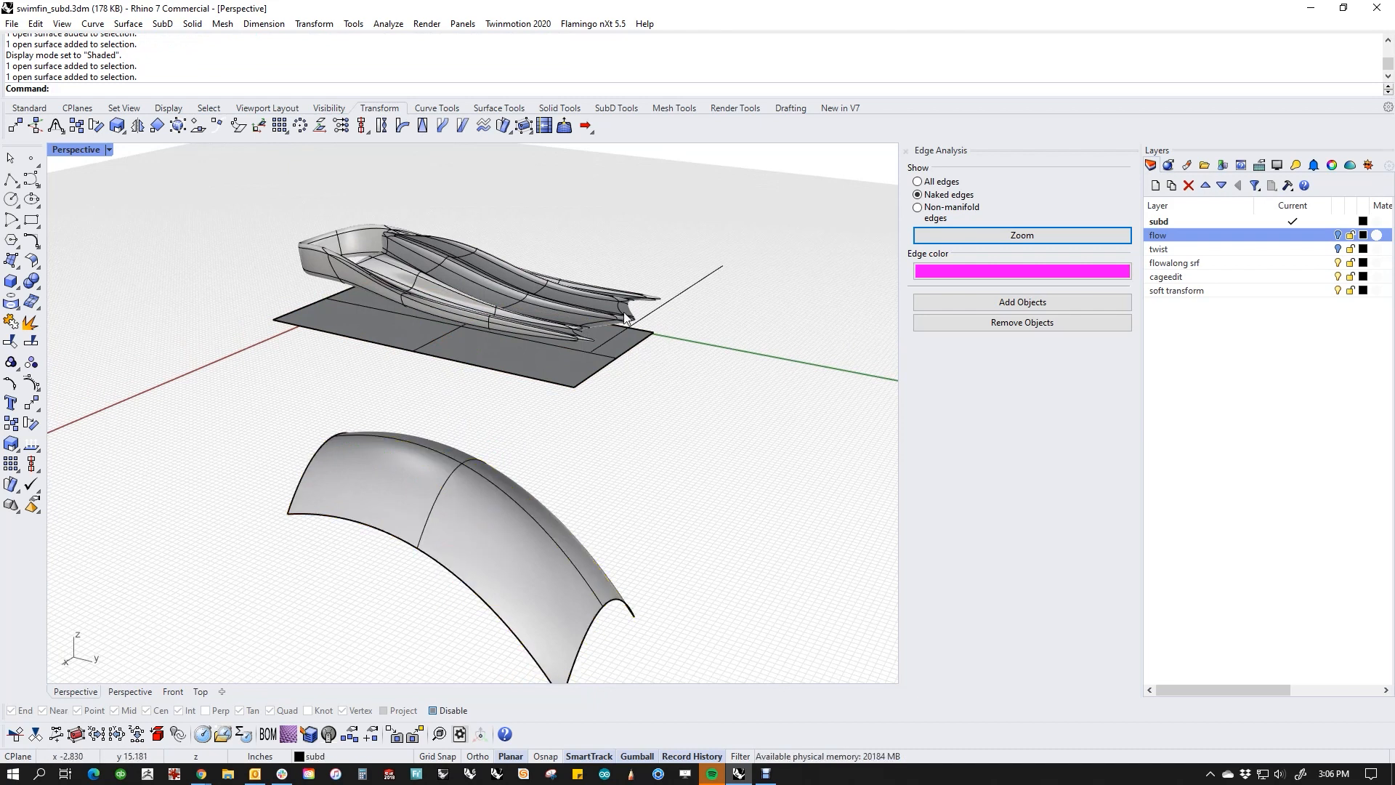
pyautogui.moveTo(621, 399); pyautogui.dragTo(628, 409, button='right')
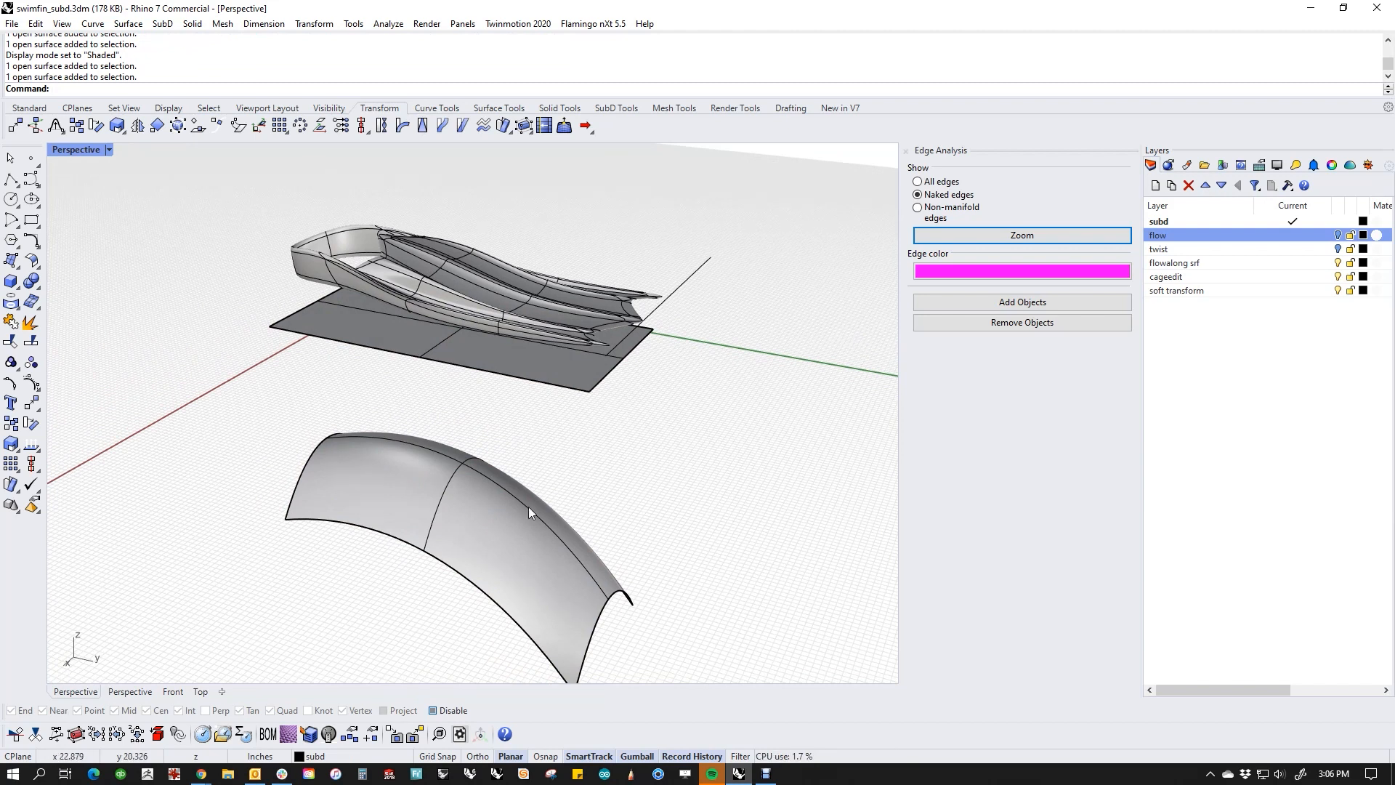
pyautogui.moveTo(616, 553); pyautogui.dragTo(516, 564, button='right')
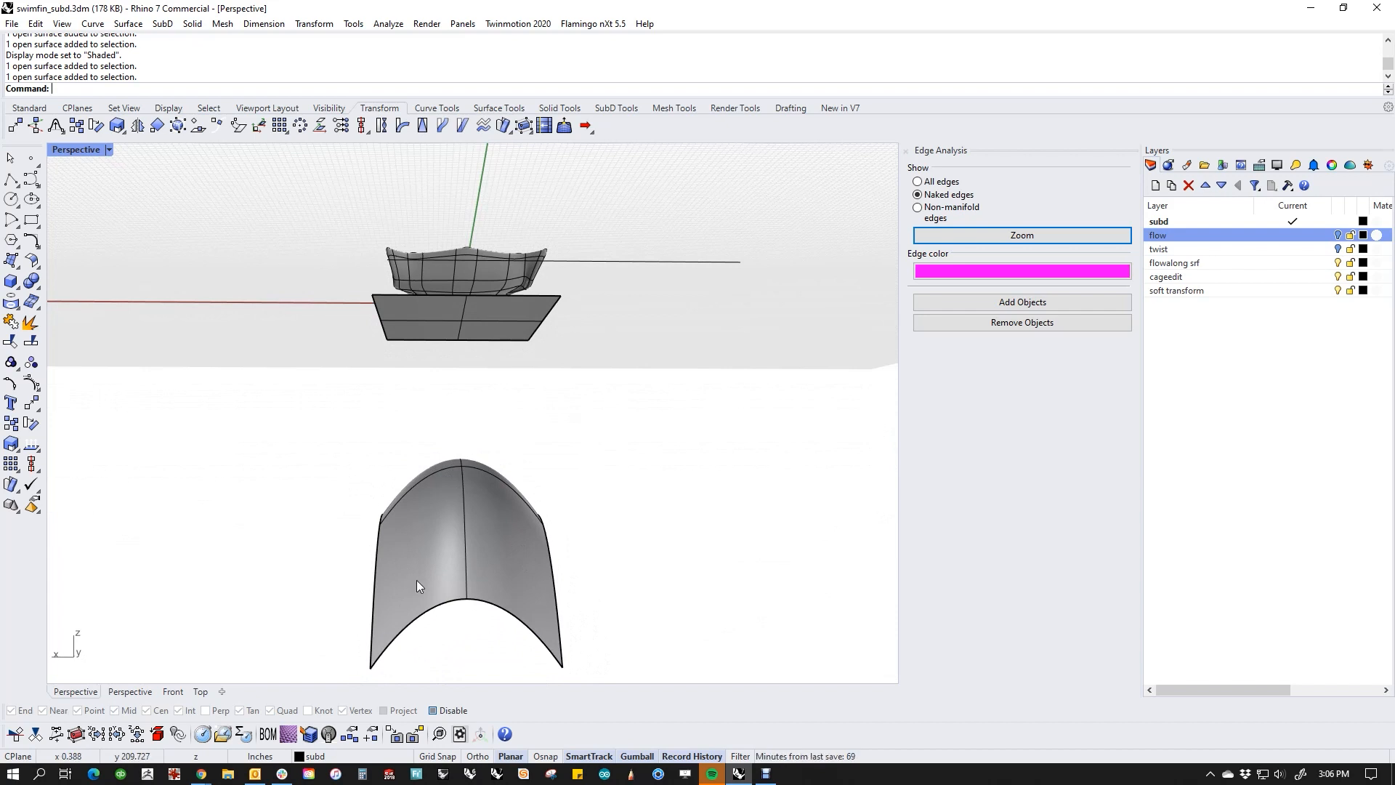
pyautogui.moveTo(417, 580); pyautogui.dragTo(472, 221, button='right')
pyautogui.click(517, 337)
pyautogui.click(487, 526)
pyautogui.click(570, 434)
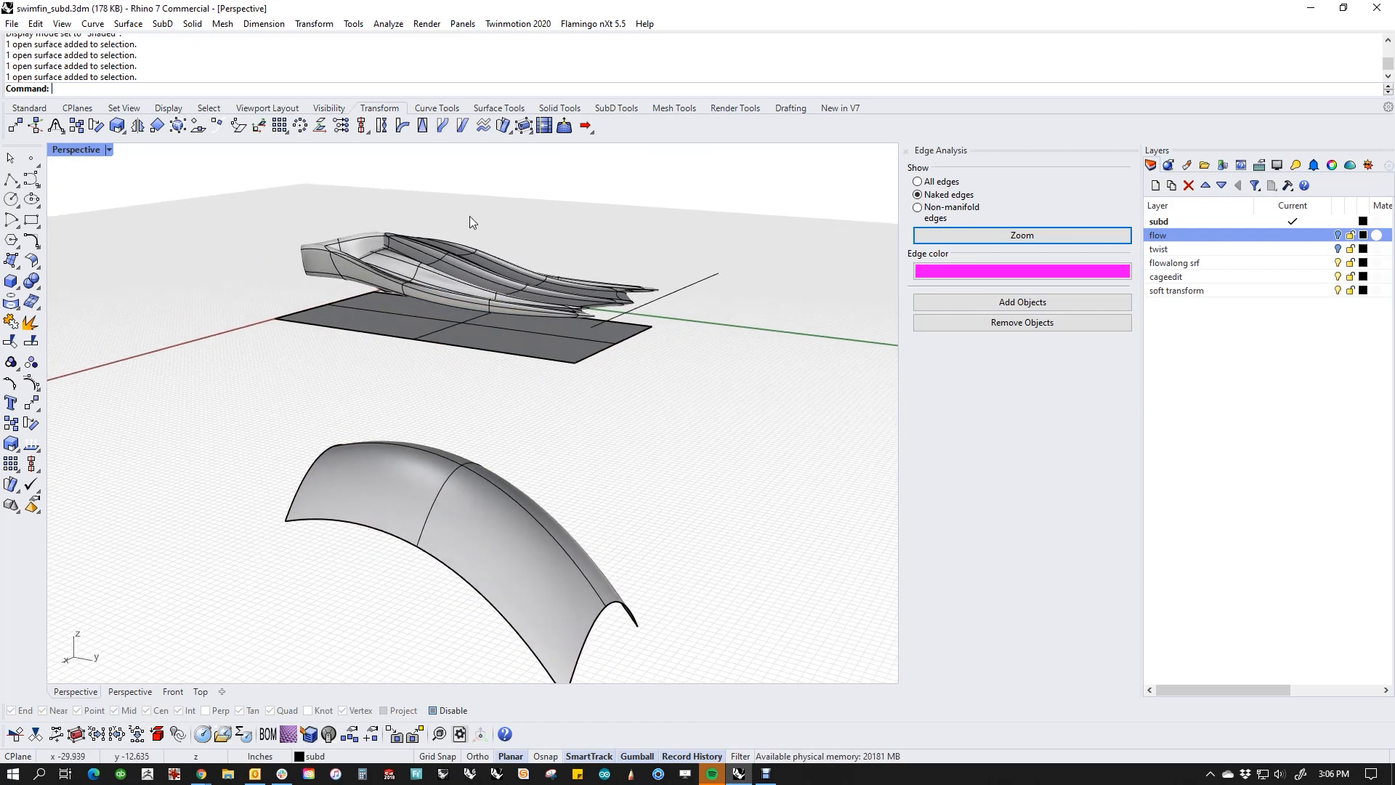
# Step: Flow the SubD fin along a surface from the flat base plane to the curved target, picking matching corners
pyautogui.click(505, 127)
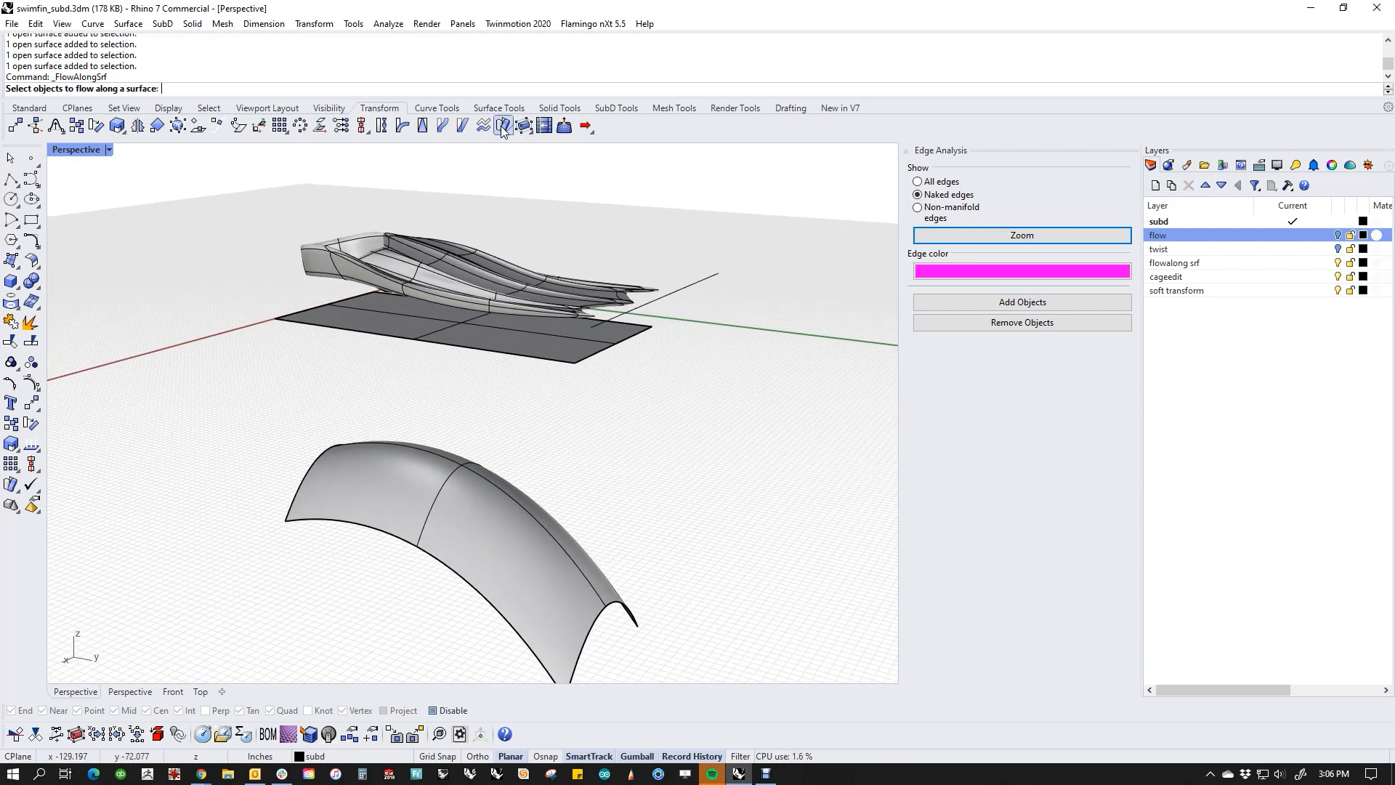
pyautogui.click(439, 261)
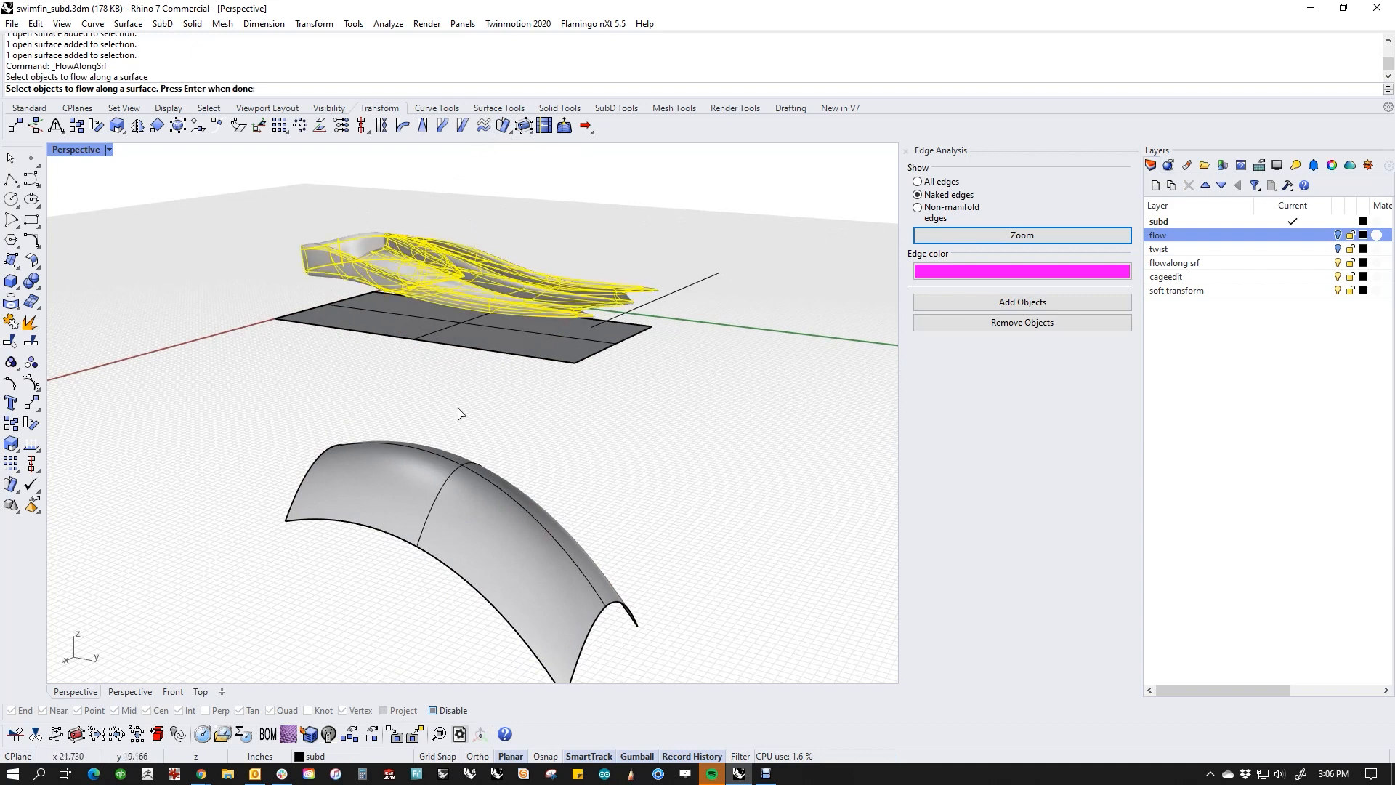
pyautogui.press('Return')
pyautogui.click(294, 328)
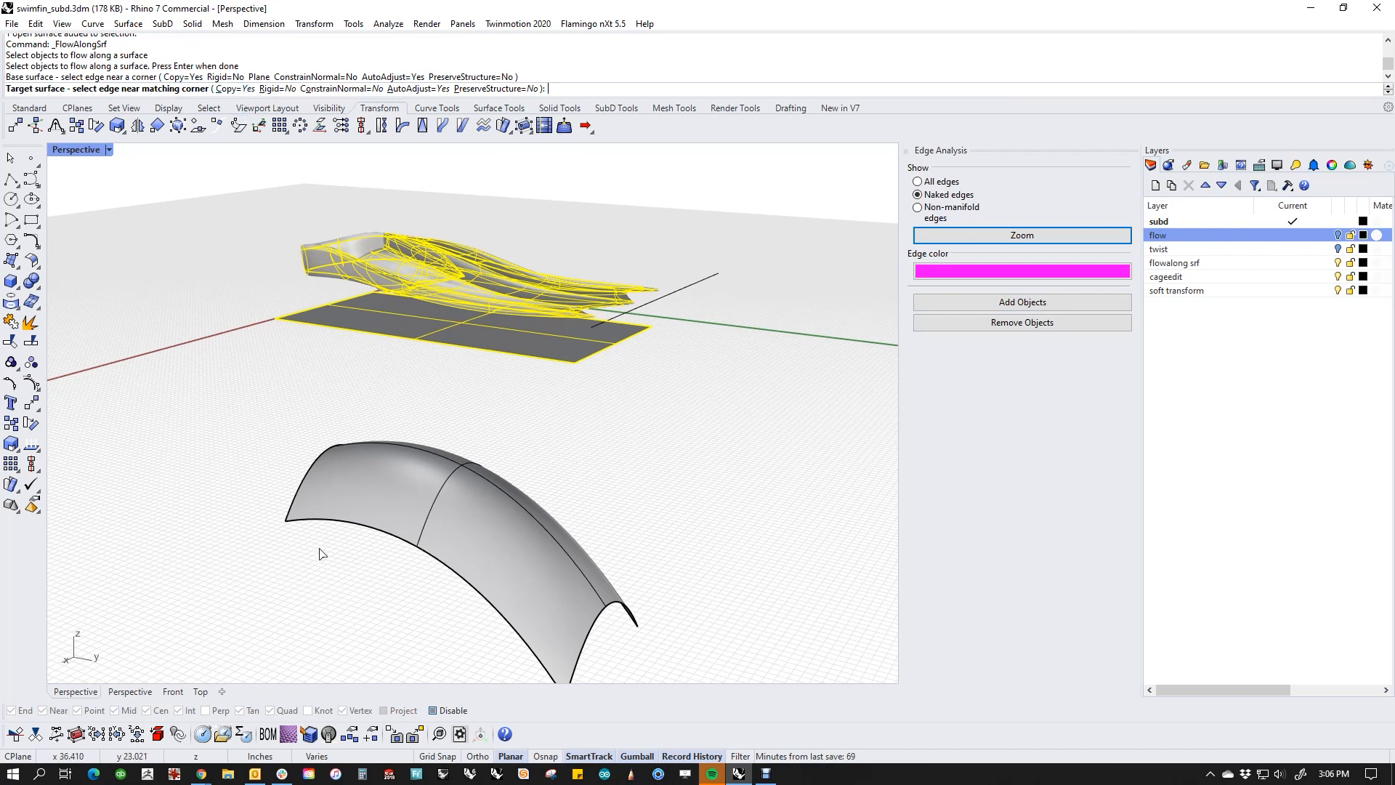
pyautogui.click(311, 523)
pyautogui.moveTo(345, 610); pyautogui.dragTo(276, 547, button='right')
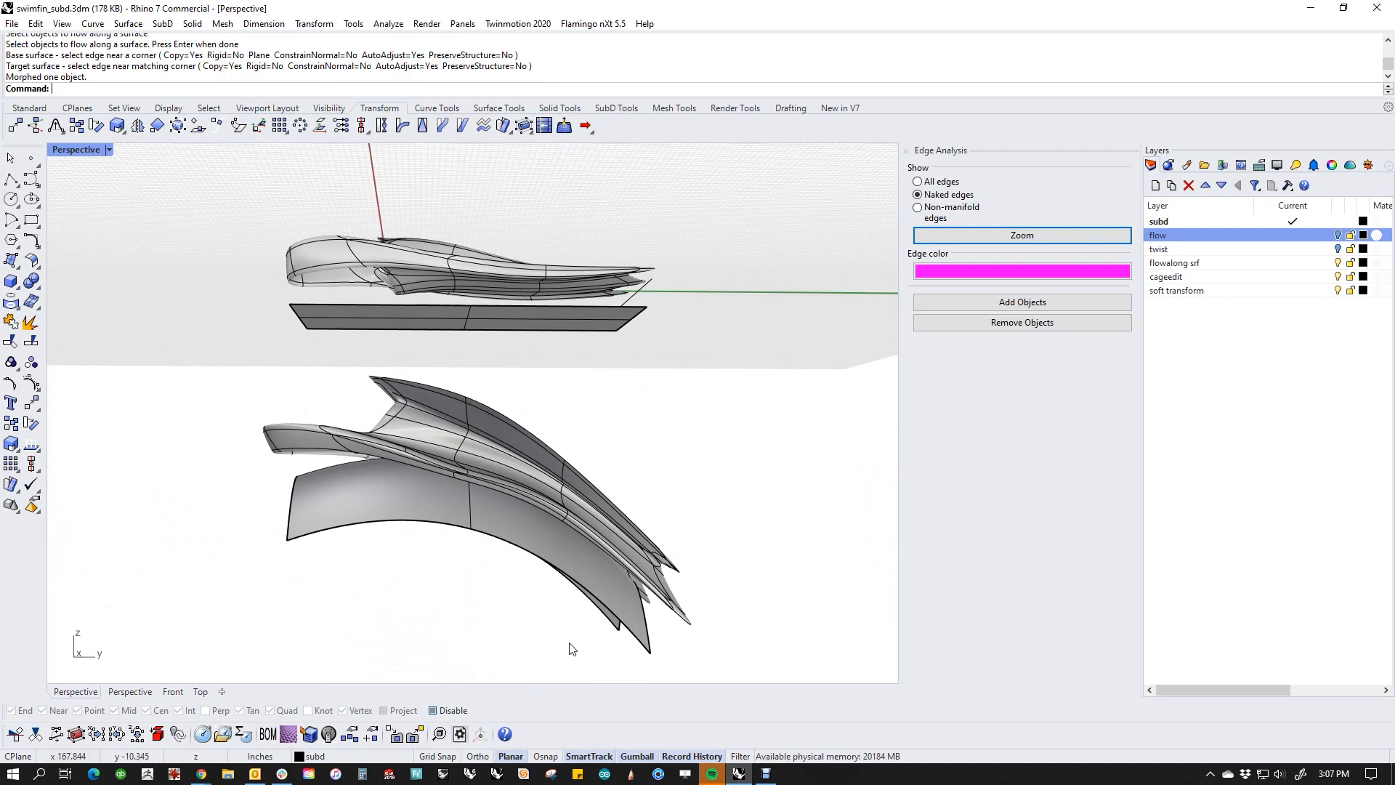
pyautogui.moveTo(570, 648); pyautogui.dragTo(365, 619, button='right')
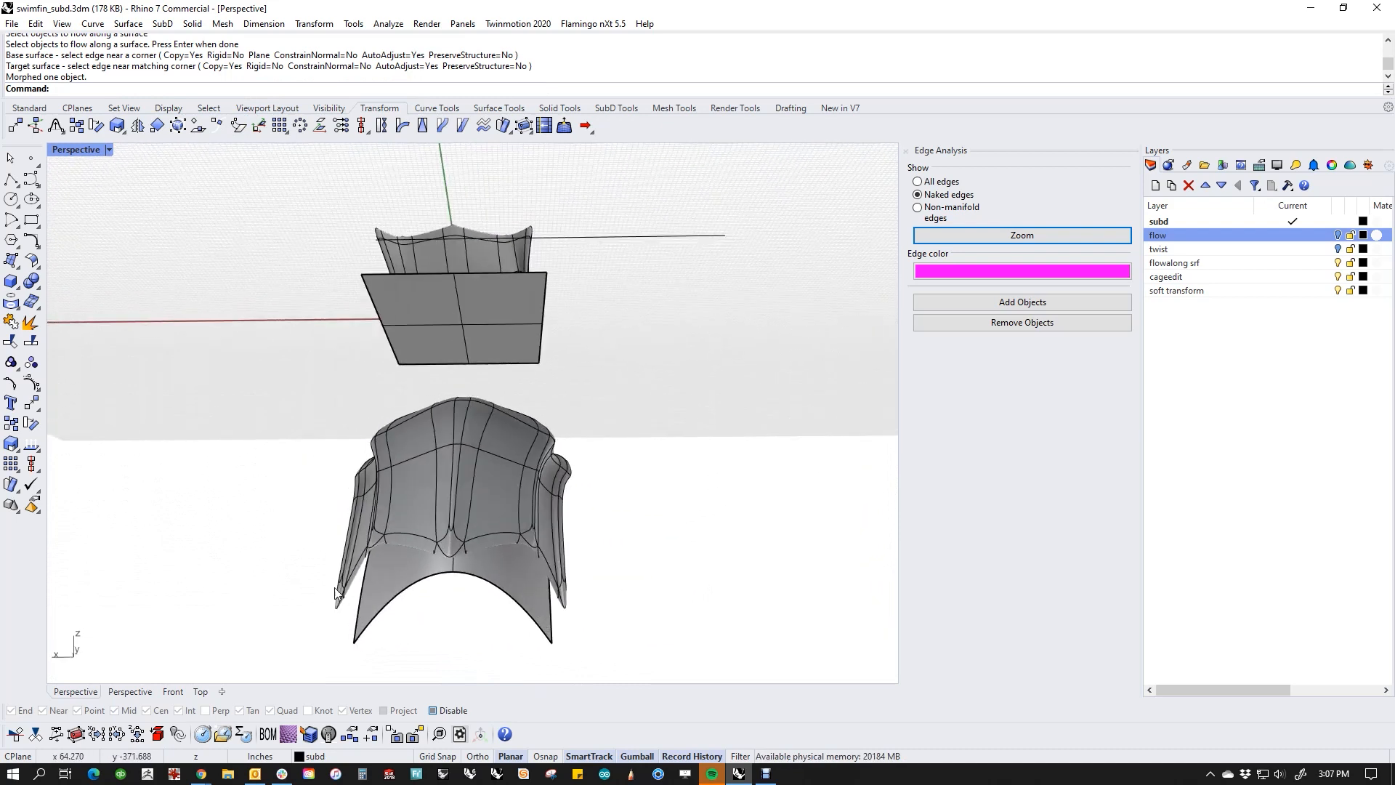
# Step: Turn on the curved target surface's control points and lower its two middle points at the tip end
pyautogui.click(485, 621)
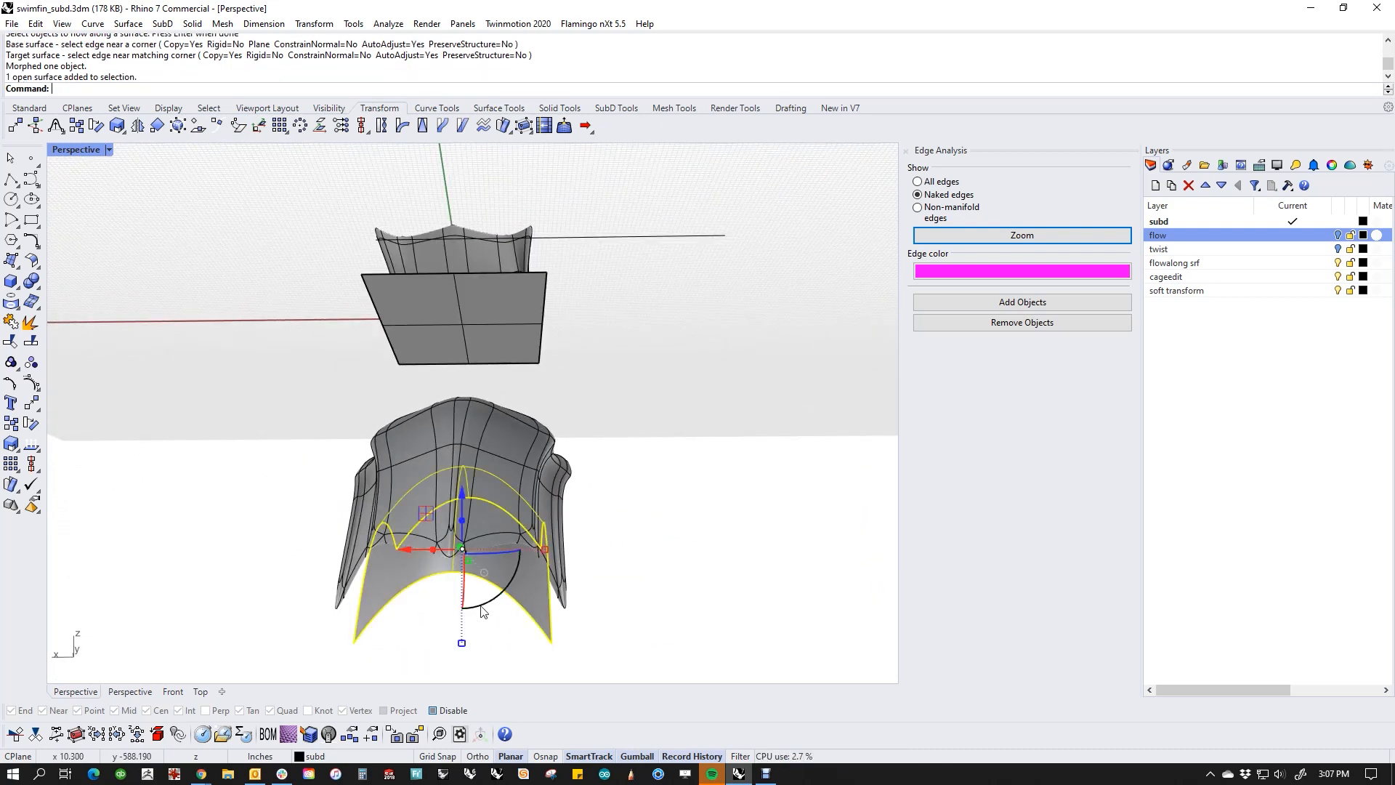
pyautogui.middleClick(445, 581)
pyautogui.click(443, 598)
pyautogui.moveTo(457, 634); pyautogui.dragTo(472, 576, button='right')
pyautogui.scroll(3, 443, 456)
pyautogui.click(434, 455)
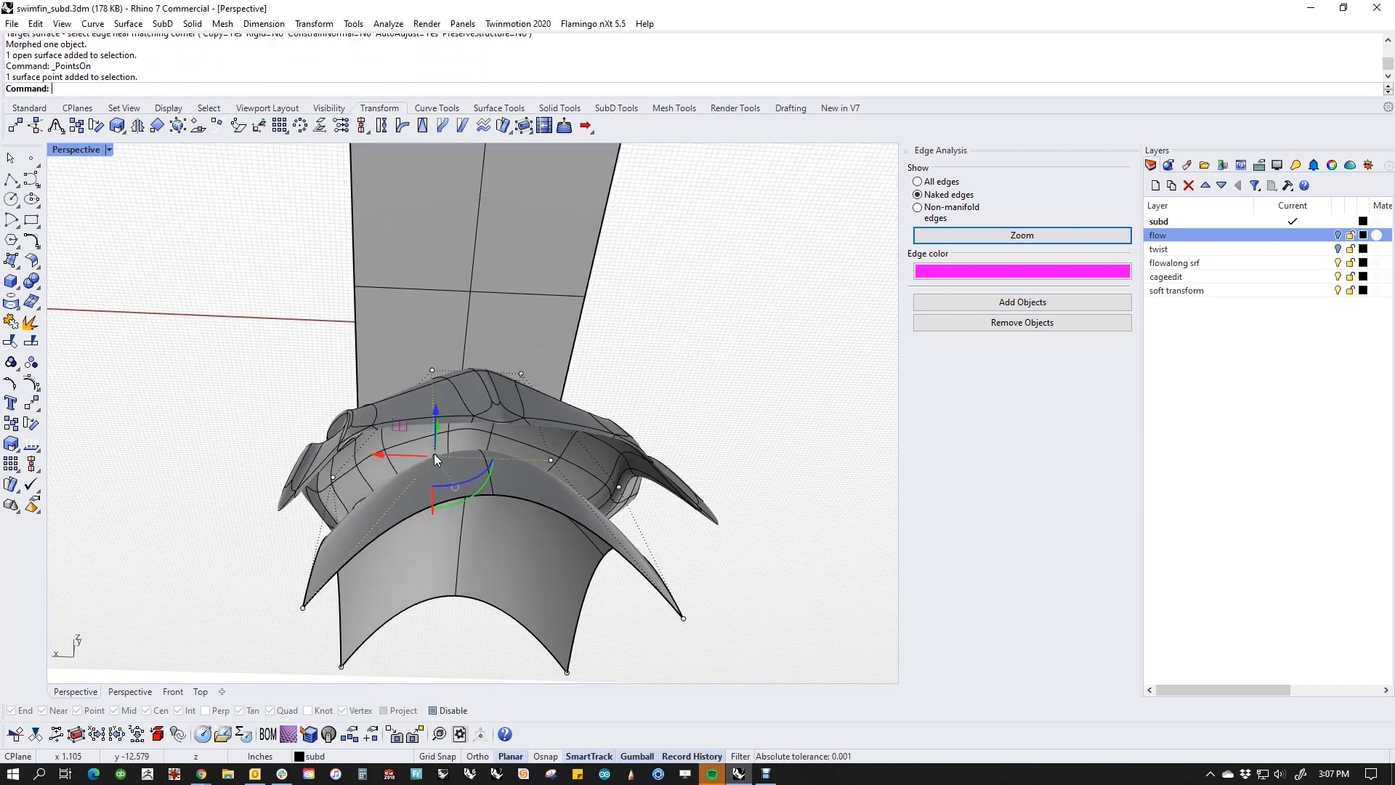
pyautogui.keyDown('shift'); pyautogui.click(551, 460); pyautogui.keyUp('shift')
pyautogui.moveTo(551, 460); pyautogui.dragTo(629, 563, button='right')
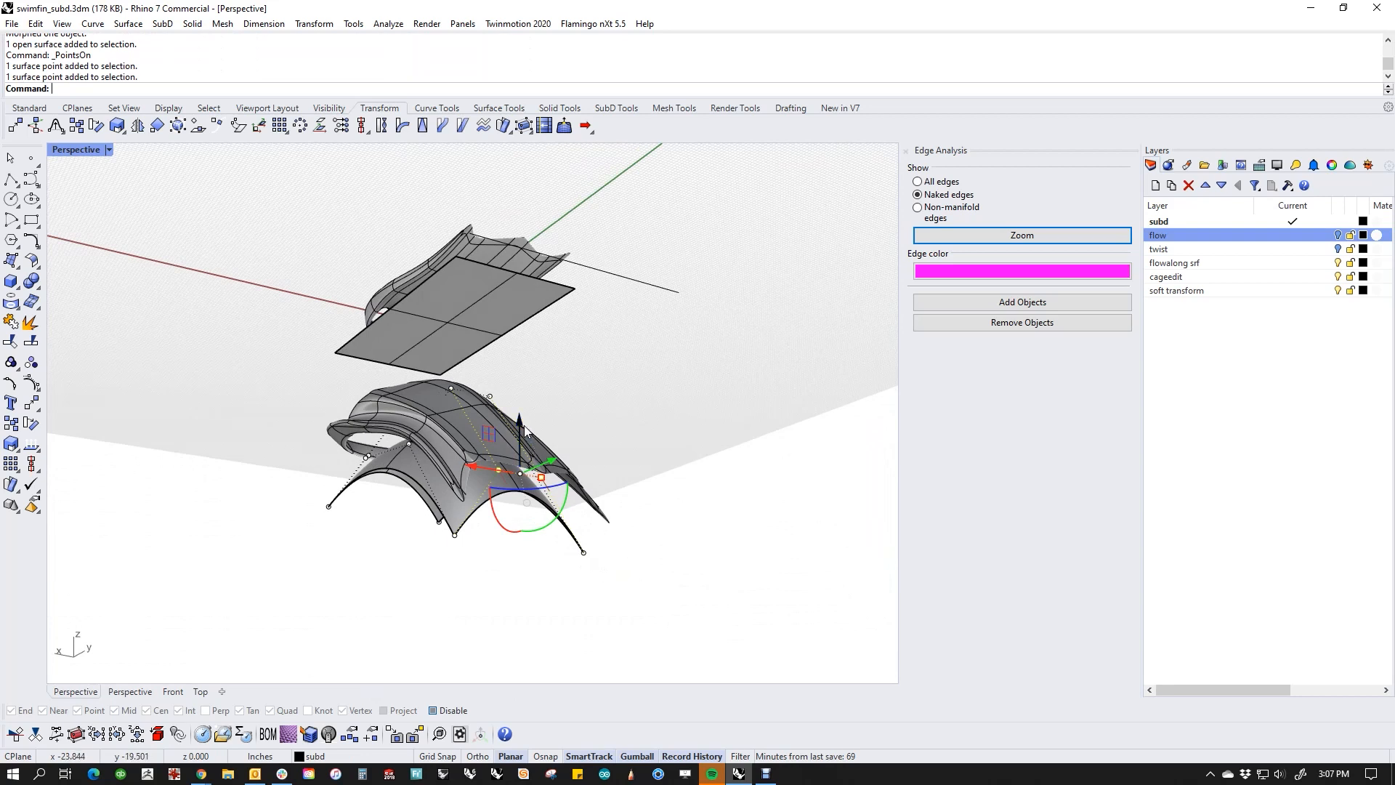
pyautogui.moveTo(524, 431); pyautogui.dragTo(594, 556)
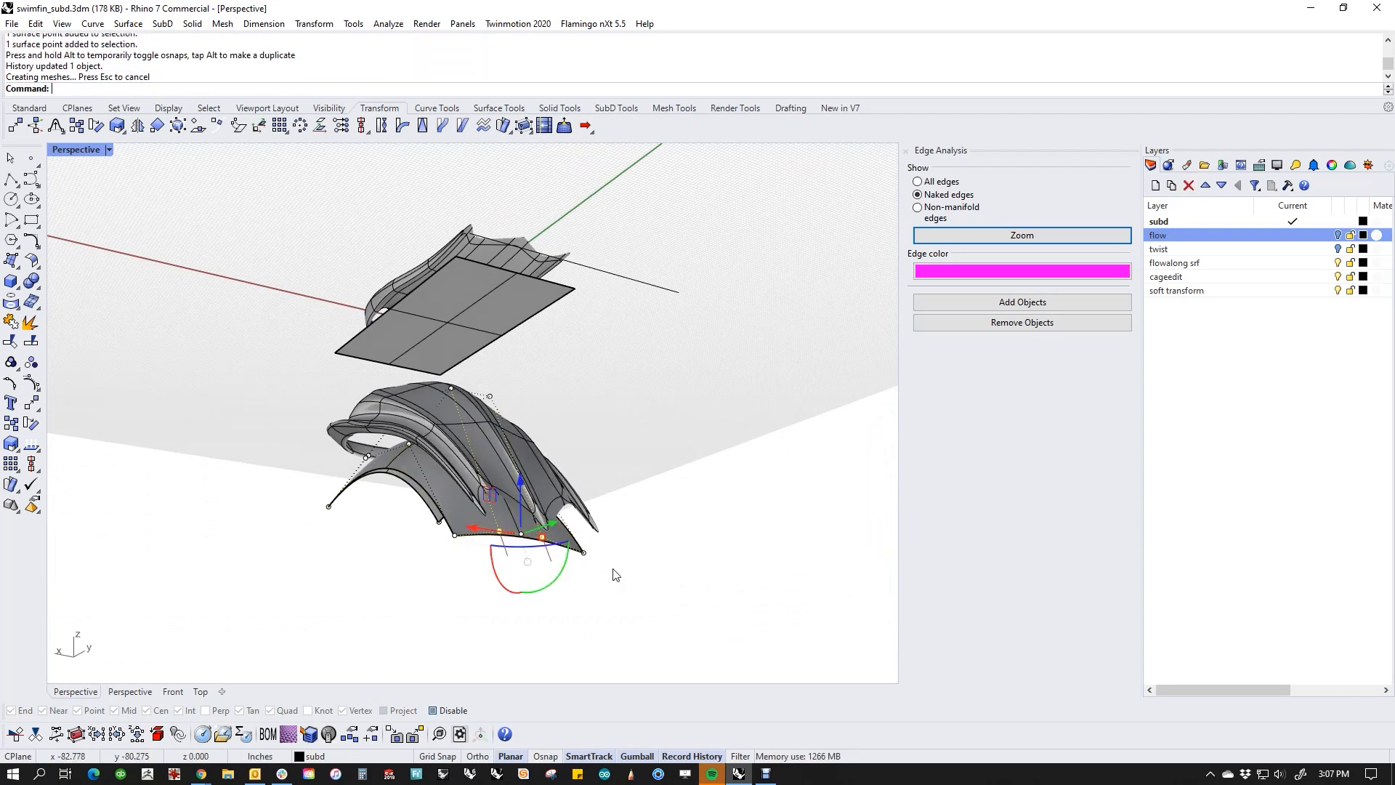
# Step: Scale the target surface's four tip-end control points outward to widen the flowed blade, and undo both scalings
pyautogui.moveTo(614, 575); pyautogui.dragTo(516, 601, button='right')
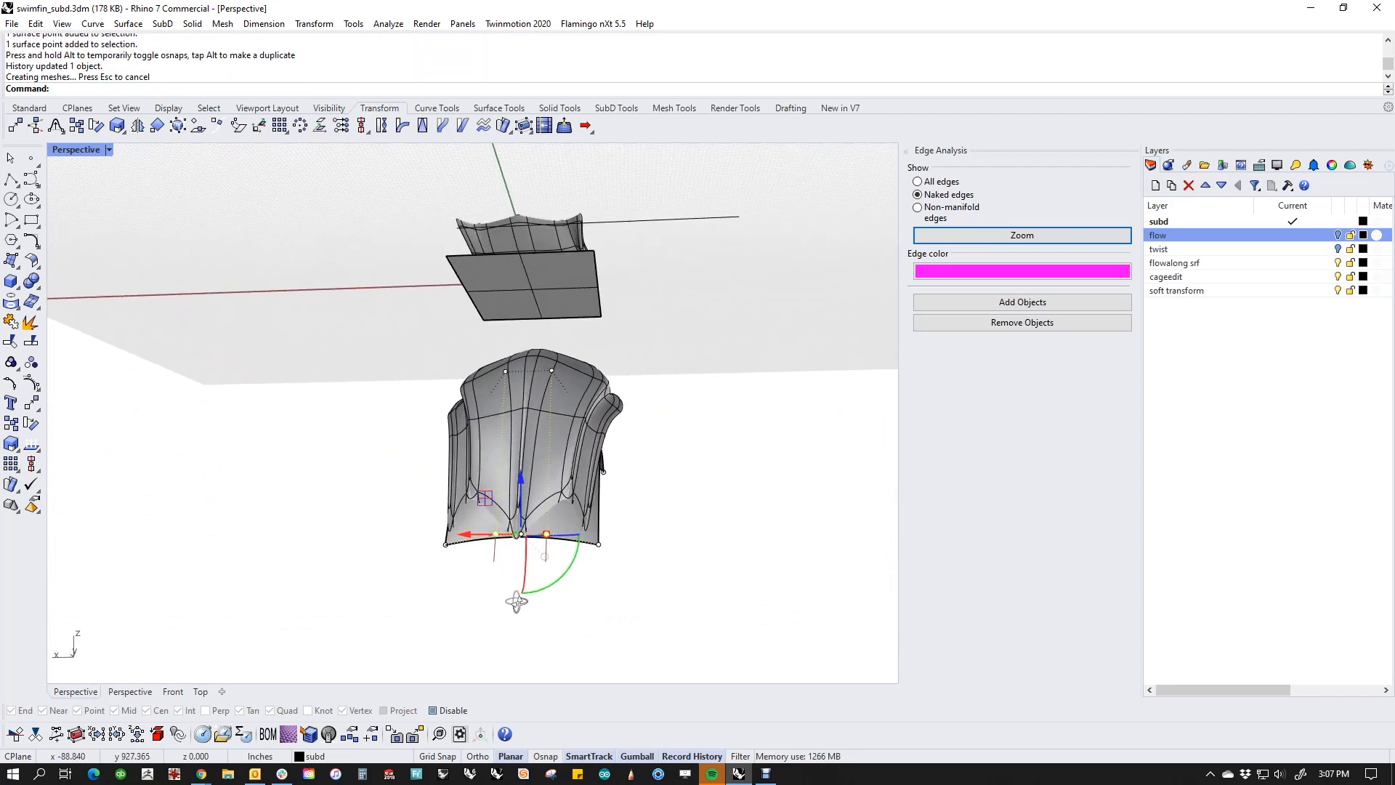
pyautogui.scroll(3, 451, 556)
pyautogui.click(428, 548)
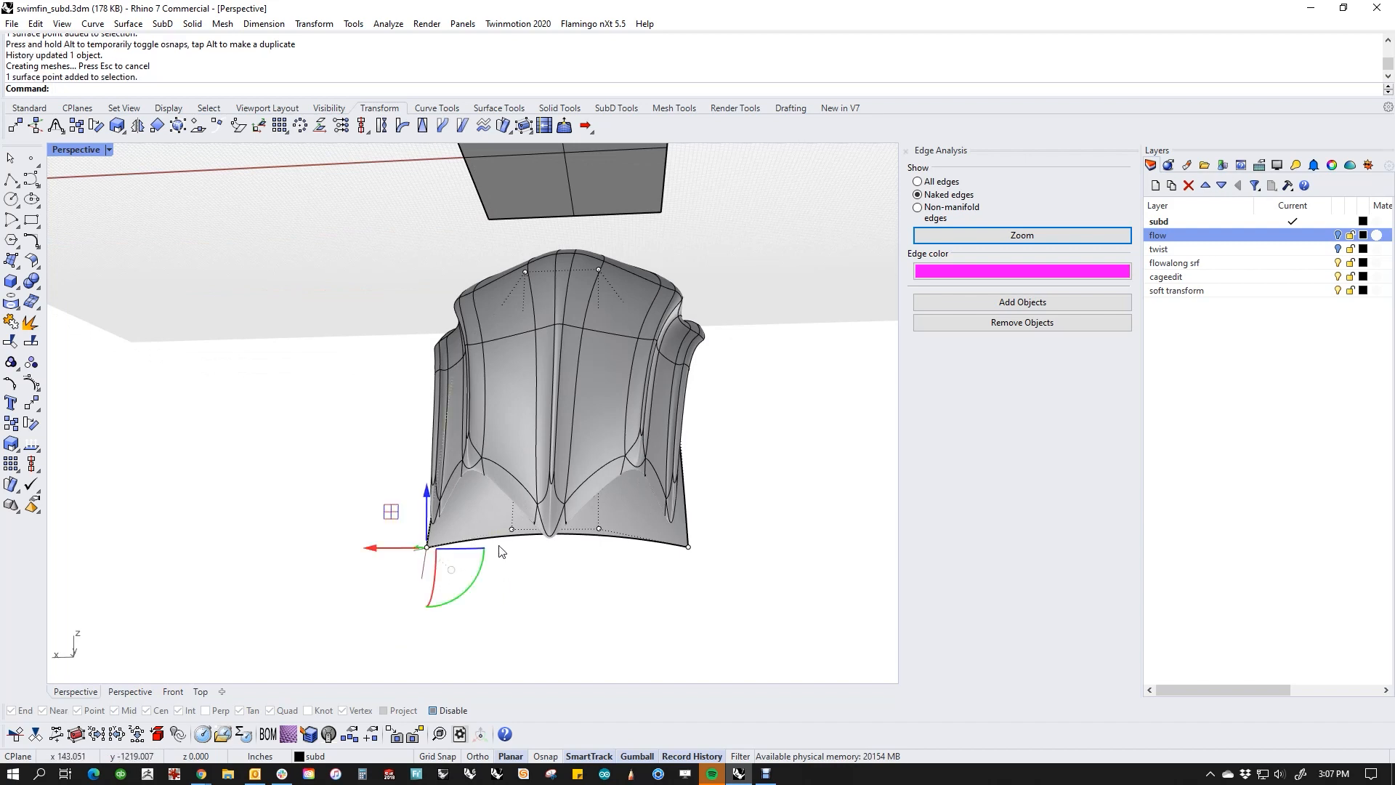
pyautogui.keyDown('shift'); pyautogui.click(512, 529); pyautogui.keyUp('shift')
pyautogui.keyDown('shift'); pyautogui.moveTo(576, 555); pyautogui.dragTo(766, 541); pyautogui.keyUp('shift')
pyautogui.keyDown('shift'); pyautogui.click(688, 546); pyautogui.keyUp('shift')
pyautogui.moveTo(428, 516); pyautogui.dragTo(374, 595, button='right')
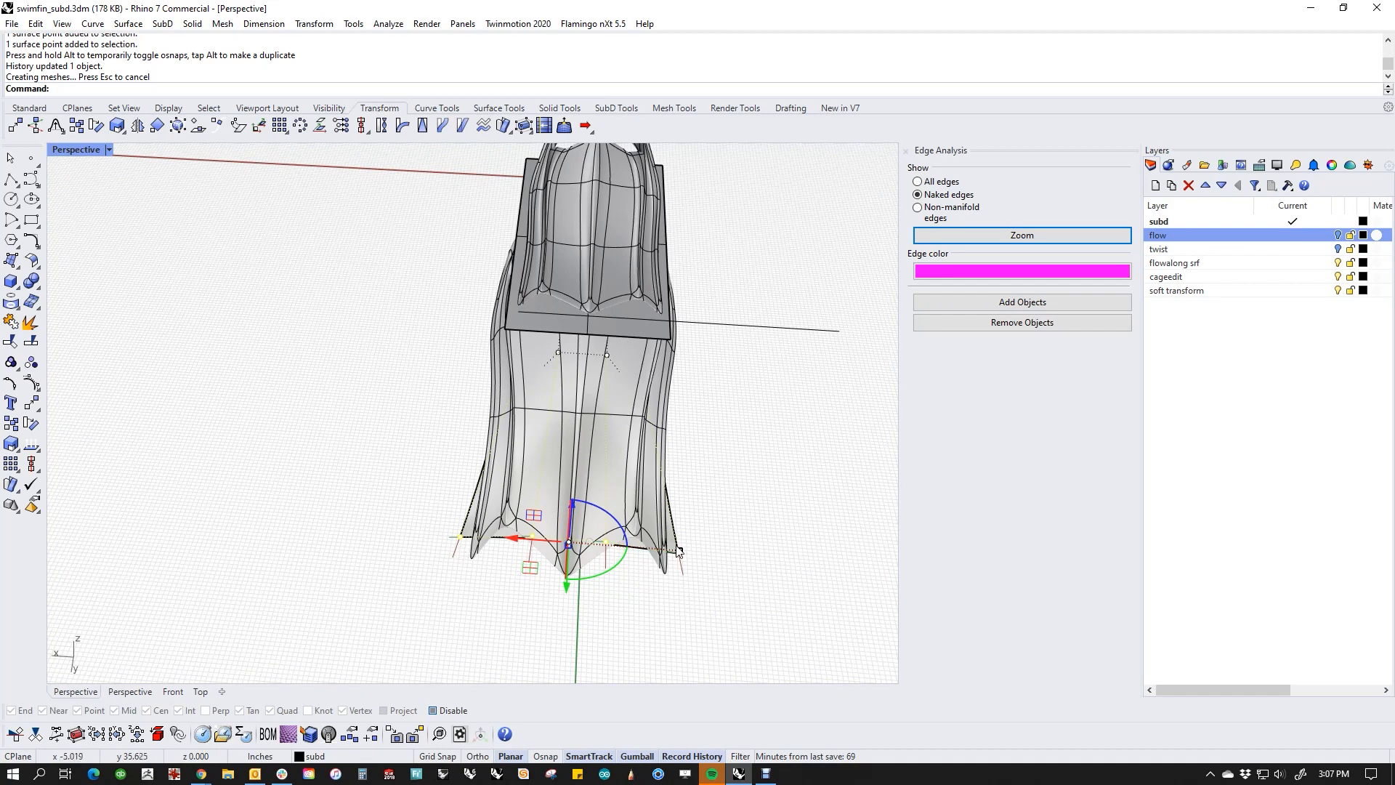
pyautogui.moveTo(677, 549); pyautogui.dragTo(796, 541)
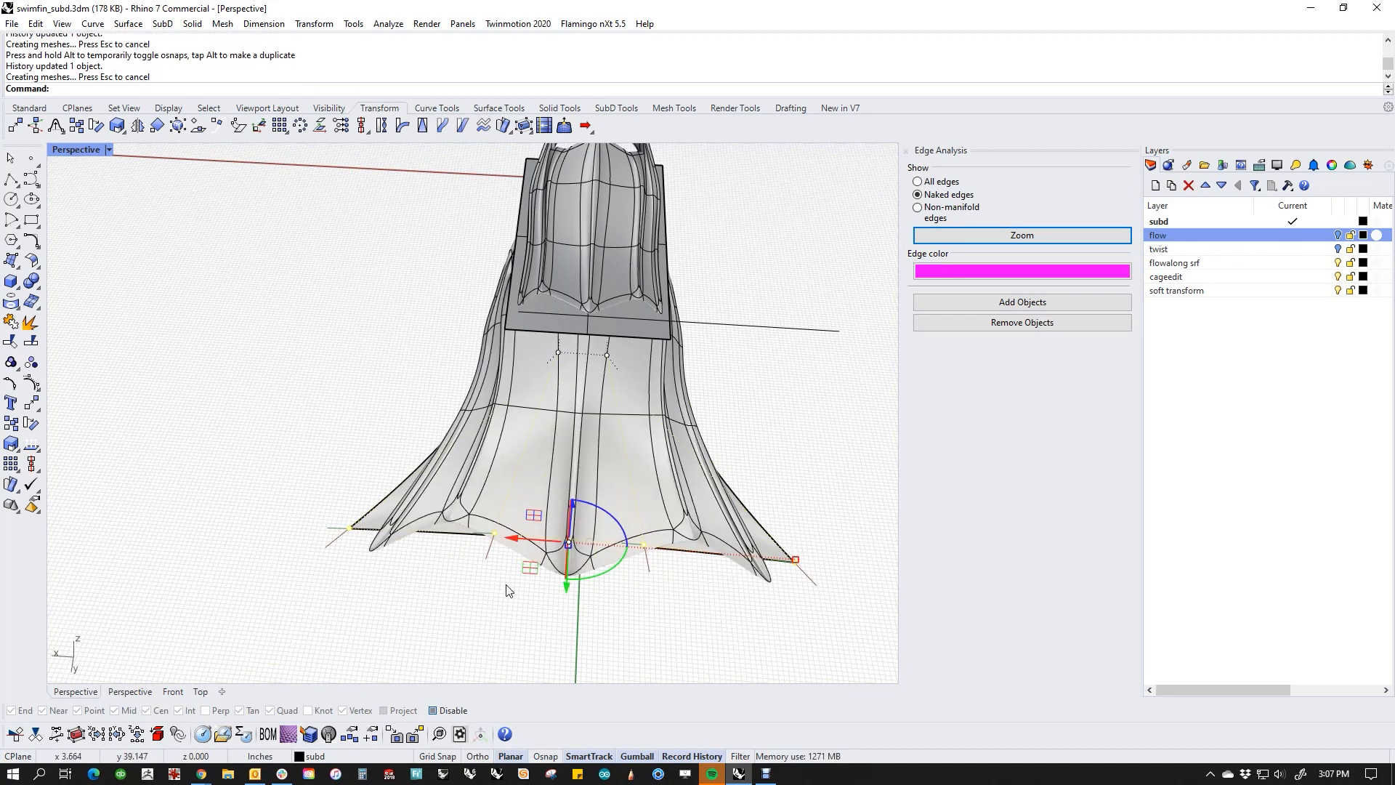
pyautogui.moveTo(506, 589); pyautogui.dragTo(601, 571, button='right')
pyautogui.hotkey('ctrl', 'z')
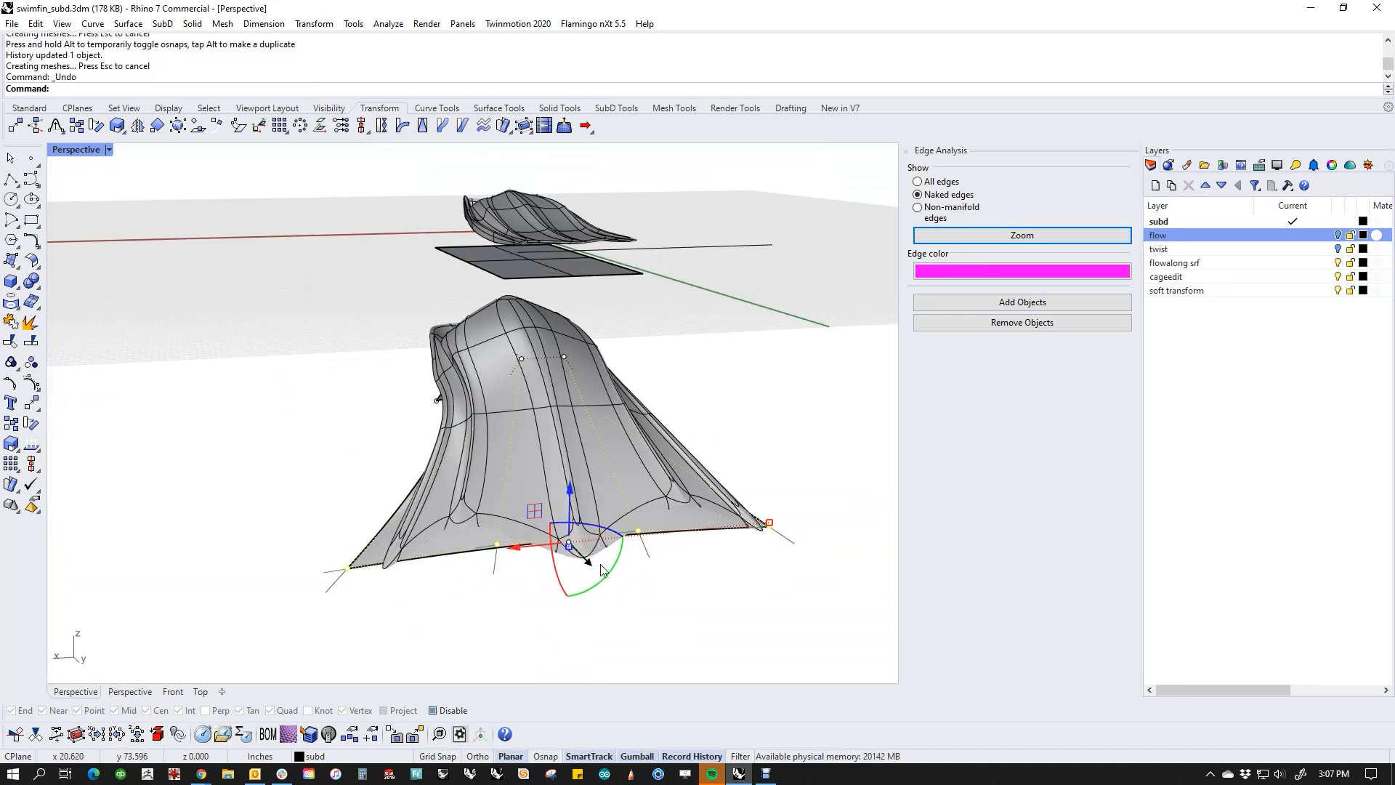
pyautogui.hotkey('ctrl', 'z')
# Step: Compare the original fin and its base plane with the flowed fin and its curved target surface
pyautogui.moveTo(395, 601); pyautogui.dragTo(473, 608, button='right')
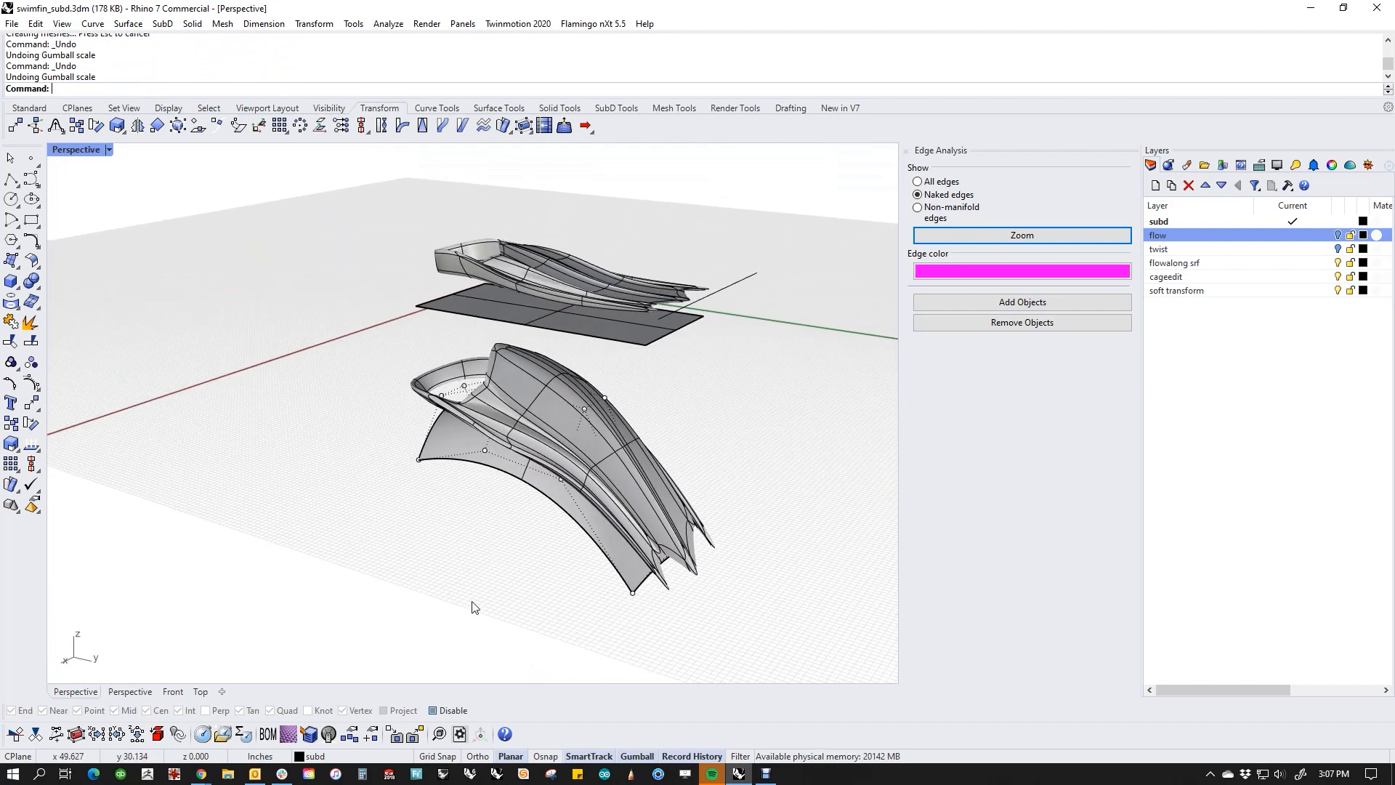
pyautogui.moveTo(583, 444); pyautogui.dragTo(546, 450, button='right')
pyautogui.click(545, 325)
pyautogui.keyDown('shift'); pyautogui.click(569, 356); pyautogui.keyUp('shift')
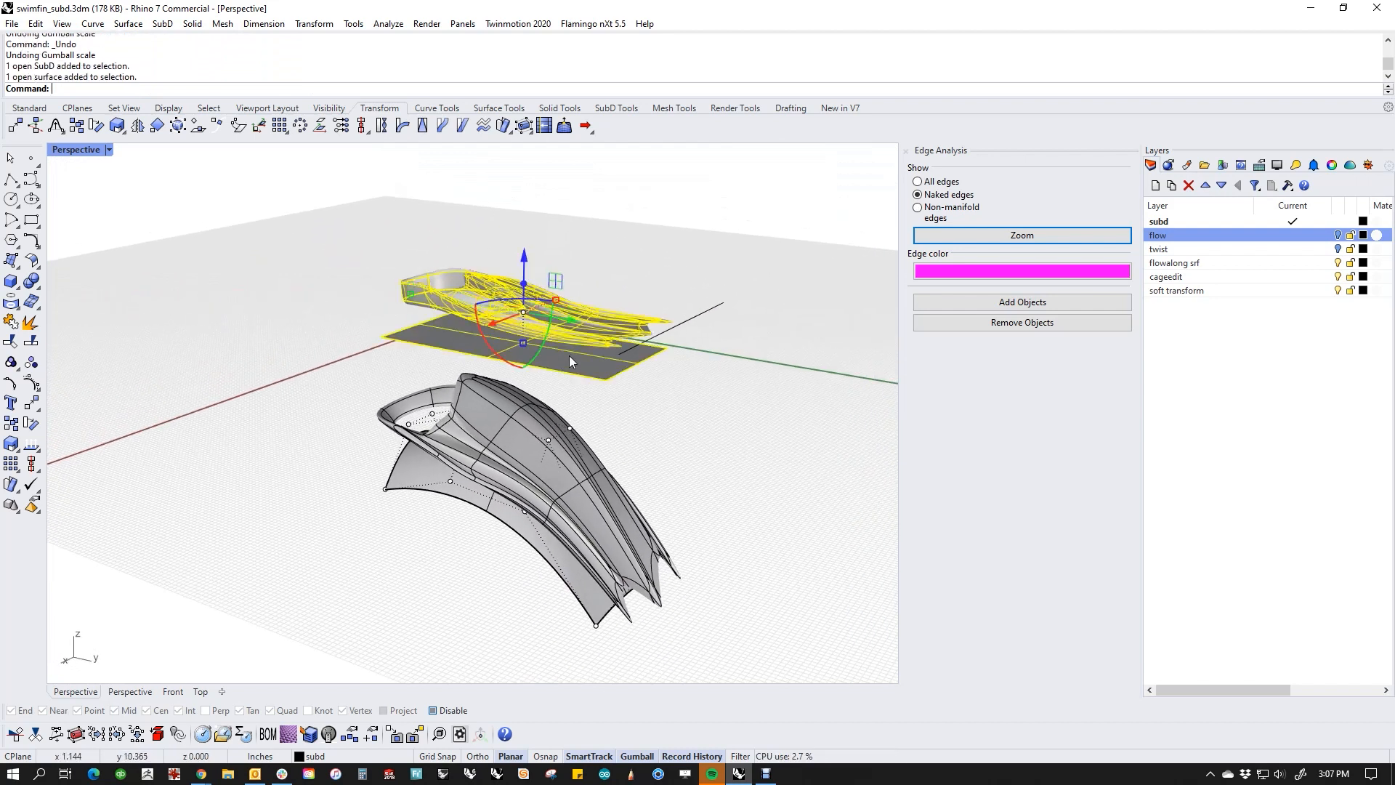
pyautogui.press('Escape')
pyautogui.click(508, 435)
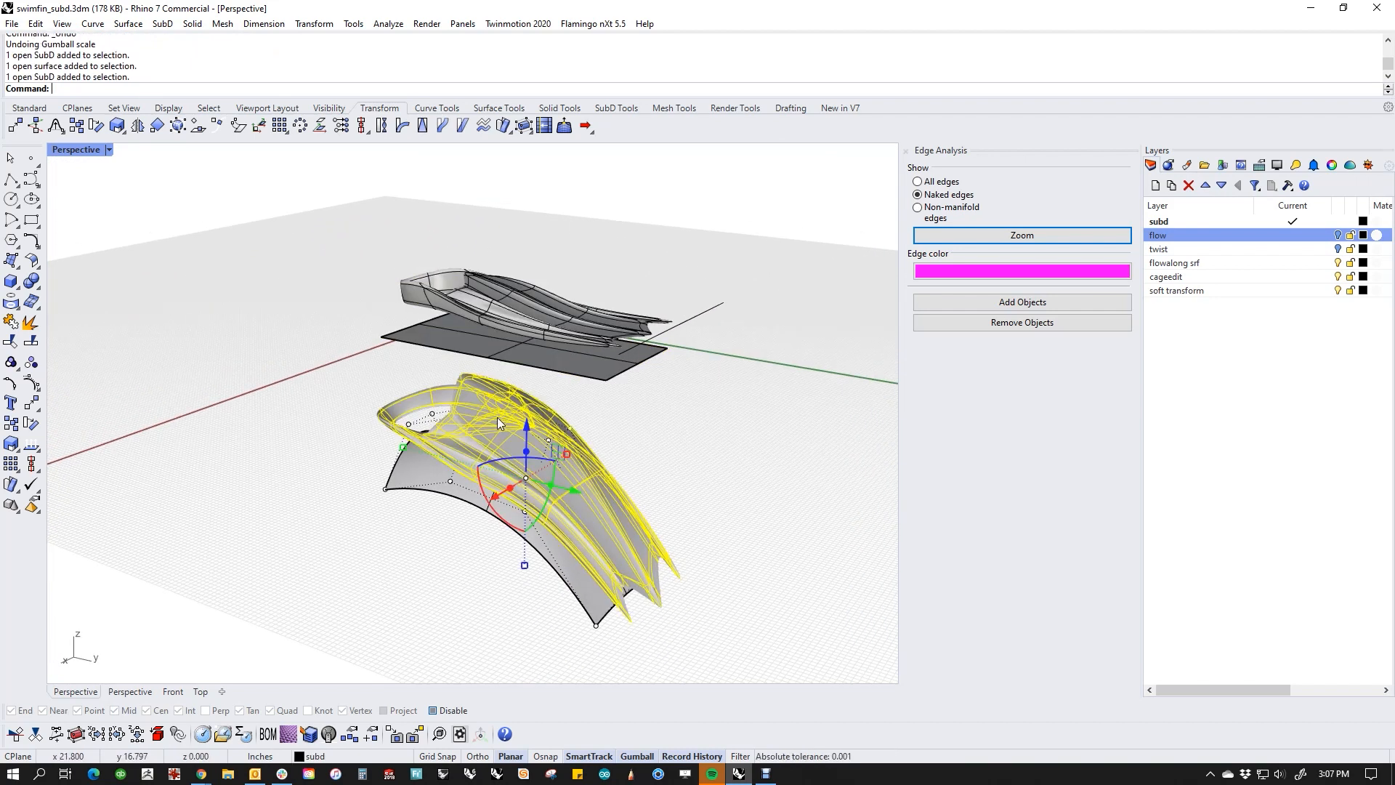
pyautogui.keyDown('shift'); pyautogui.click(409, 469); pyautogui.keyUp('shift')
pyautogui.press('Escape')
pyautogui.moveTo(668, 474); pyautogui.dragTo(481, 612)
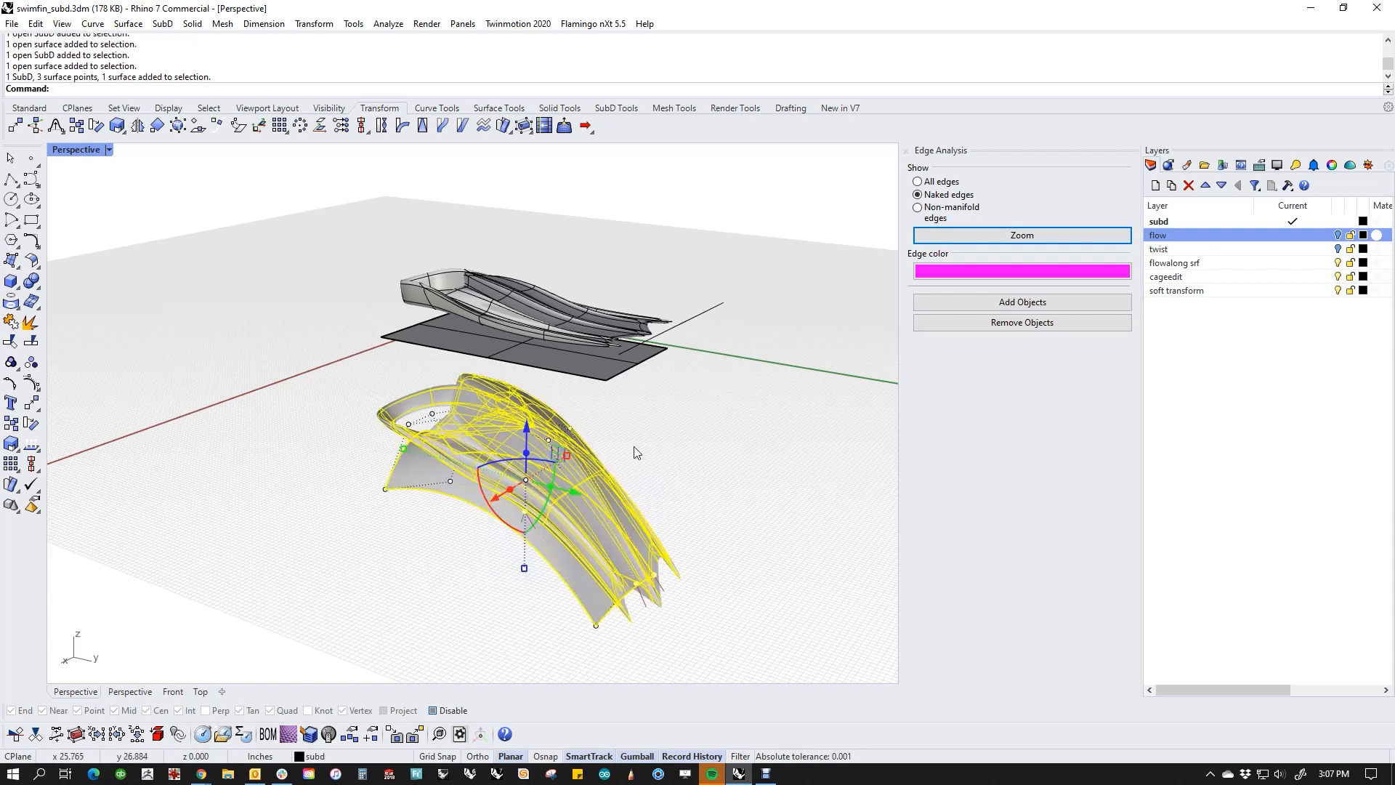
pyautogui.press('Escape')
pyautogui.moveTo(710, 276); pyautogui.dragTo(661, 416)
pyautogui.press('Escape')
# Step: Move the flat base plane slightly farther below the original fin, check the flowed fin's offset, and undo the move
pyautogui.moveTo(660, 415); pyautogui.dragTo(617, 415, button='right')
pyautogui.click(617, 415)
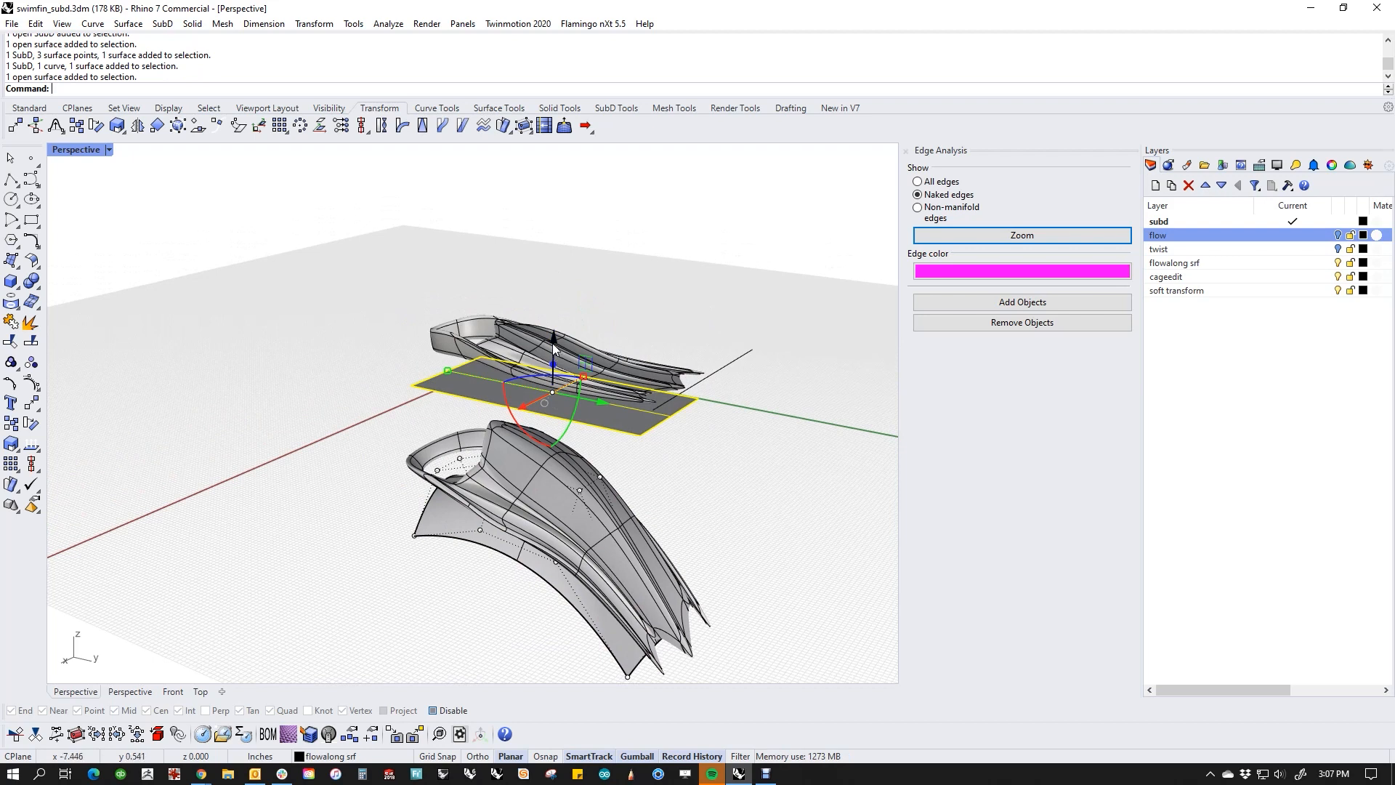
pyautogui.moveTo(553, 347); pyautogui.dragTo(552, 361)
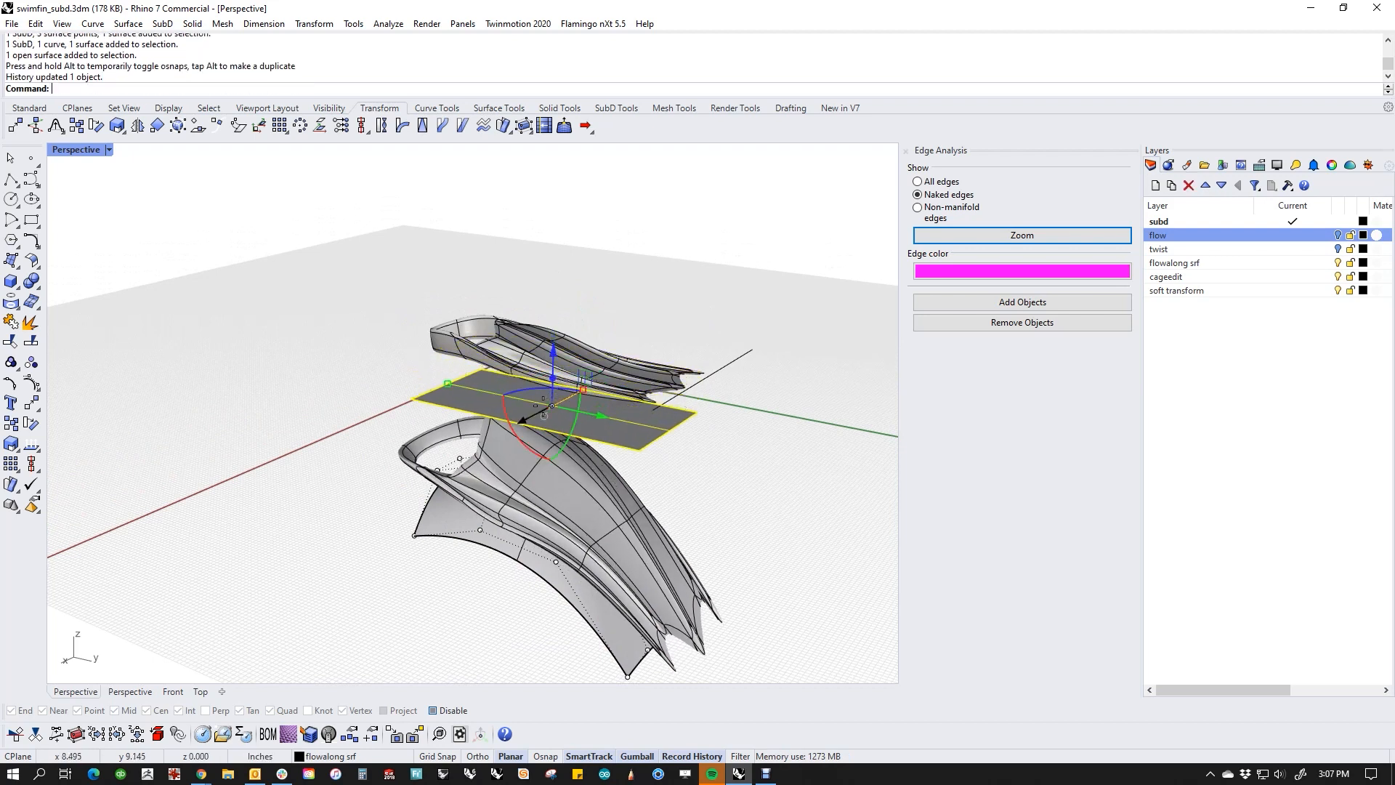
pyautogui.moveTo(546, 405); pyautogui.dragTo(632, 521, button='right')
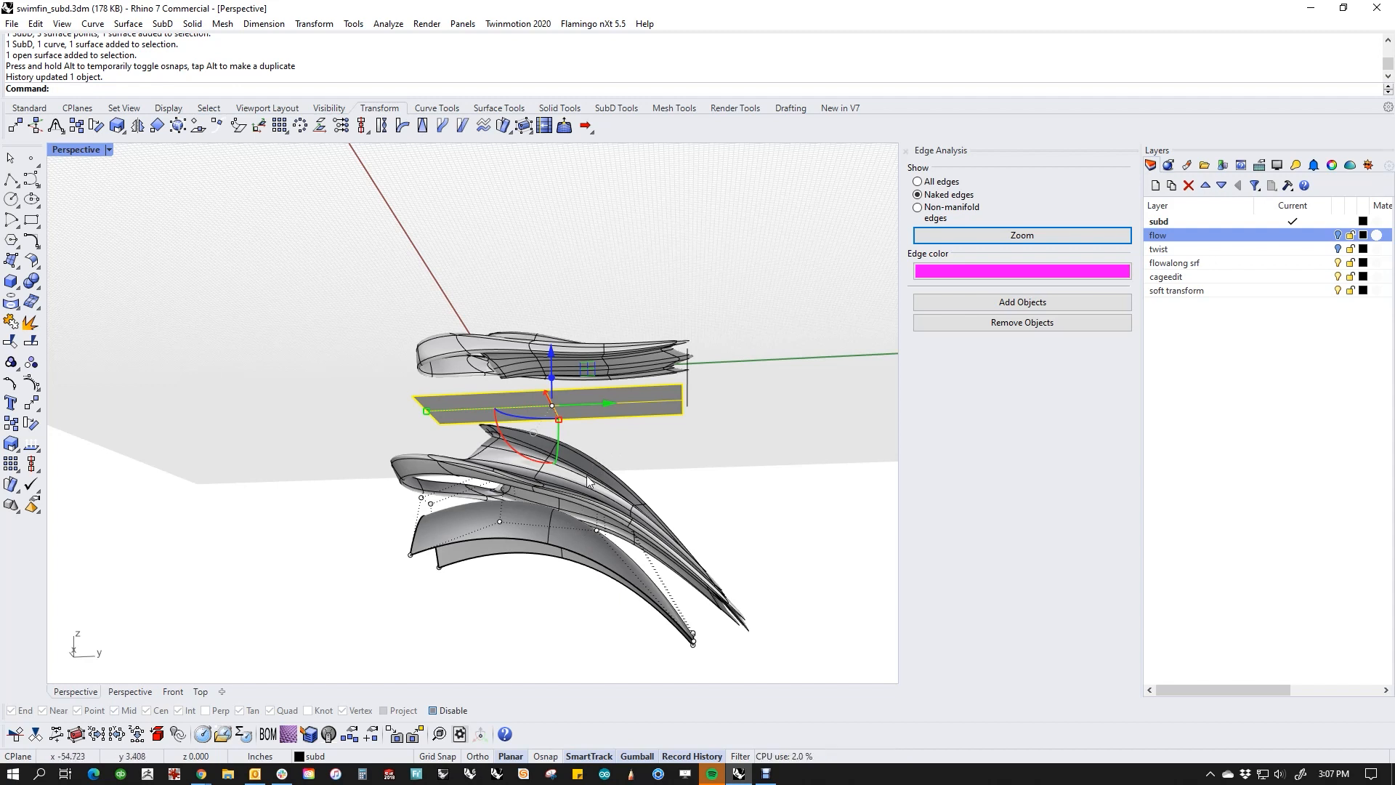
pyautogui.hotkey('ctrl', 'z')
# Step: Raise the flat base plane to the original fin and on above it to shift the flowed fin beneath the target
pyautogui.moveTo(654, 492); pyautogui.dragTo(633, 512, button='right')
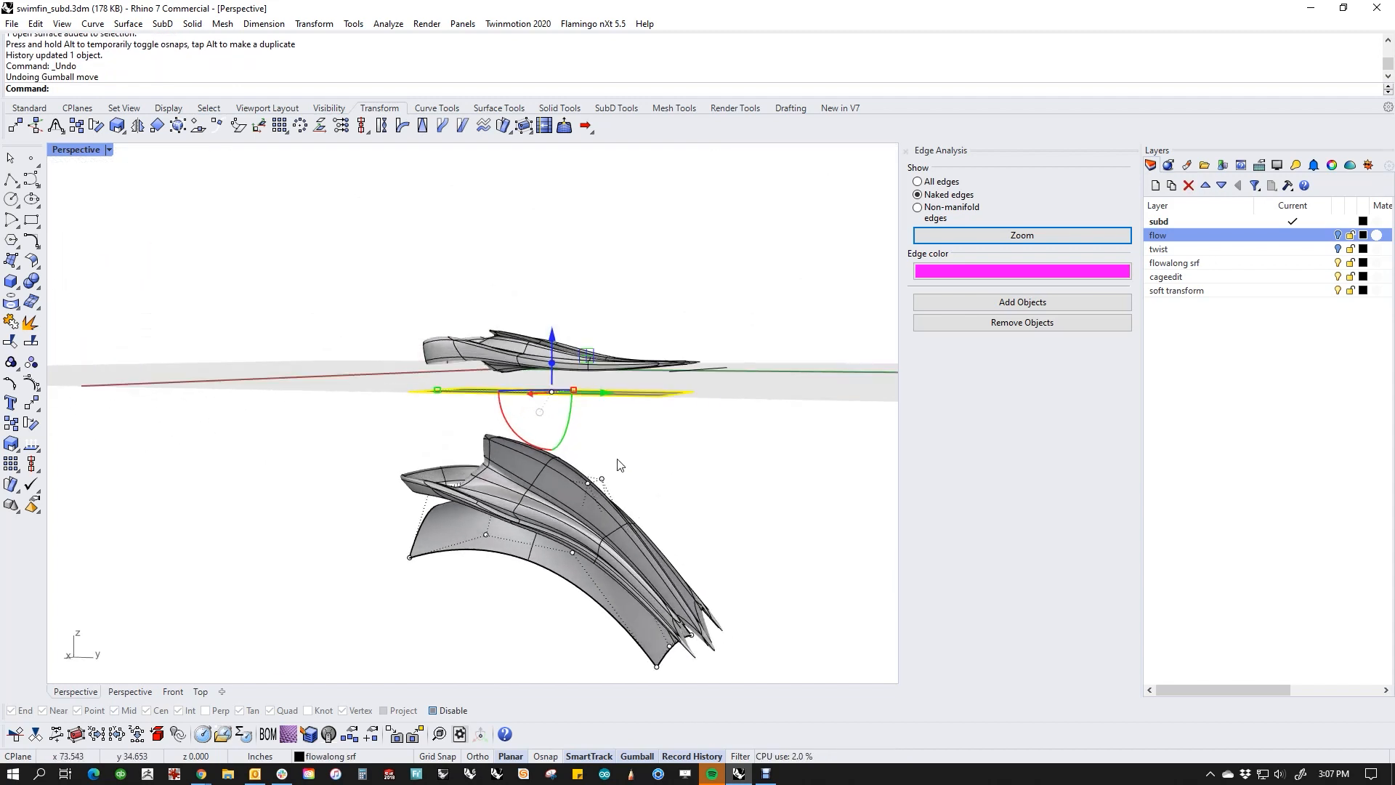
pyautogui.moveTo(619, 465); pyautogui.dragTo(528, 484, button='right')
pyautogui.moveTo(510, 431)
pyautogui.mouseDown()
pyautogui.moveTo(512, 378)
pyautogui.moveTo(512, 405)
pyautogui.mouseUp()
pyautogui.moveTo(548, 535); pyautogui.dragTo(595, 526, button='right')
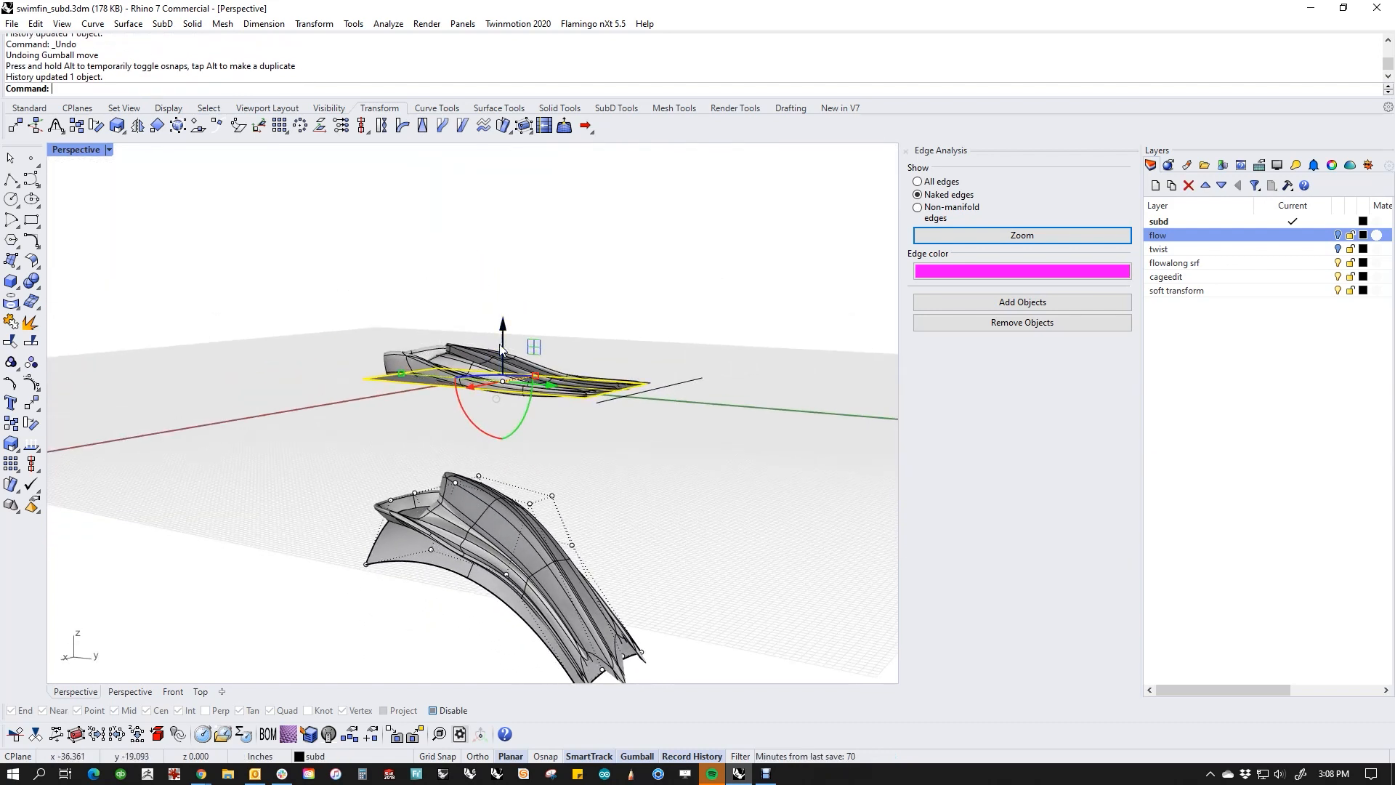
pyautogui.moveTo(501, 340)
pyautogui.mouseDown()
pyautogui.moveTo(498, 302)
pyautogui.moveTo(496, 334)
pyautogui.mouseUp()
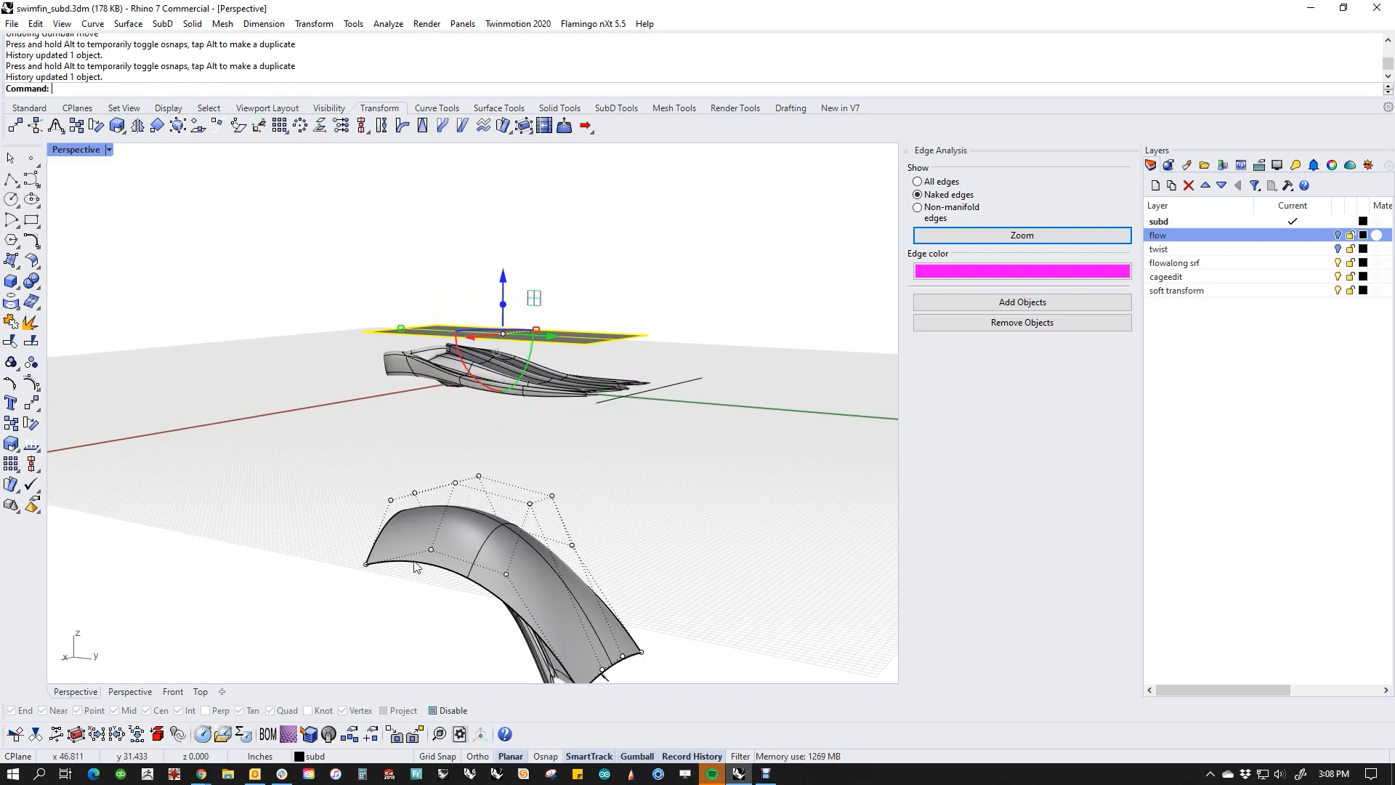
pyautogui.moveTo(414, 563); pyautogui.dragTo(448, 530, button='right')
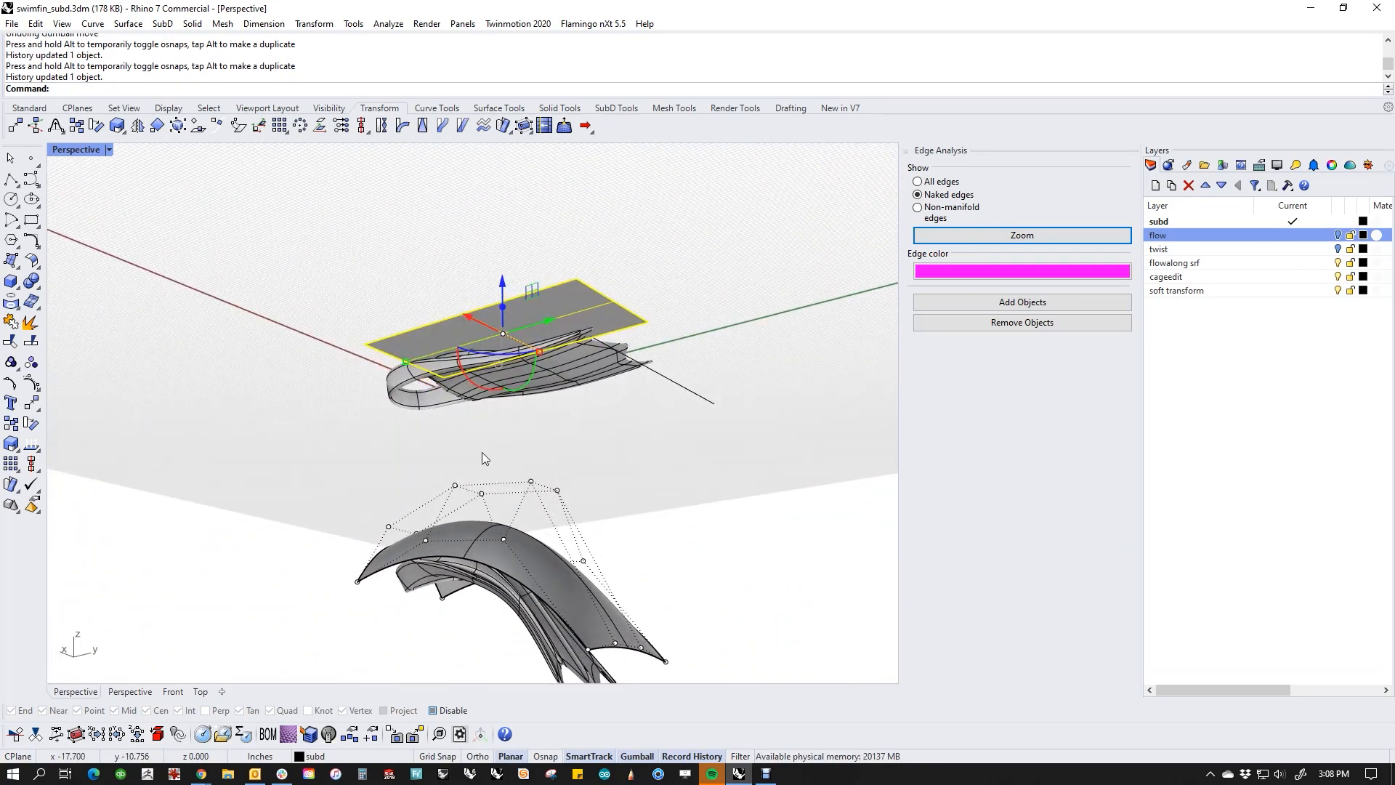
# Step: Undo the base plane's raise above the original fin and inspect the flowed fin with its target surface
pyautogui.moveTo(482, 458); pyautogui.dragTo(548, 533, button='right')
pyautogui.hotkey('ctrl', 'z')
pyautogui.click(574, 511)
pyautogui.scroll(5, 465, 552)
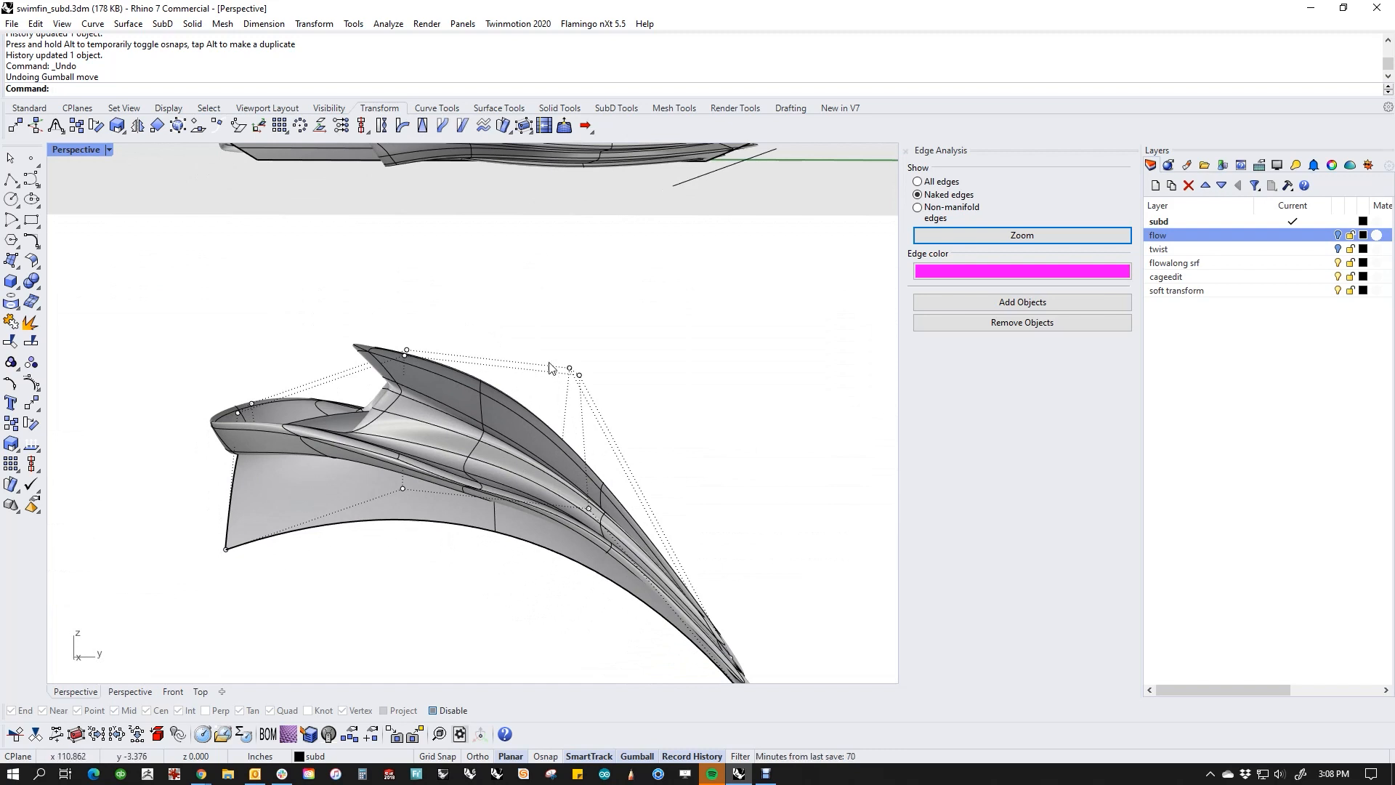
# Step: Scale the target surface's two raised middle control points apart to widen the flowed fin there
pyautogui.moveTo(542, 341); pyautogui.dragTo(603, 396)
pyautogui.moveTo(643, 428); pyautogui.dragTo(485, 404, button='right')
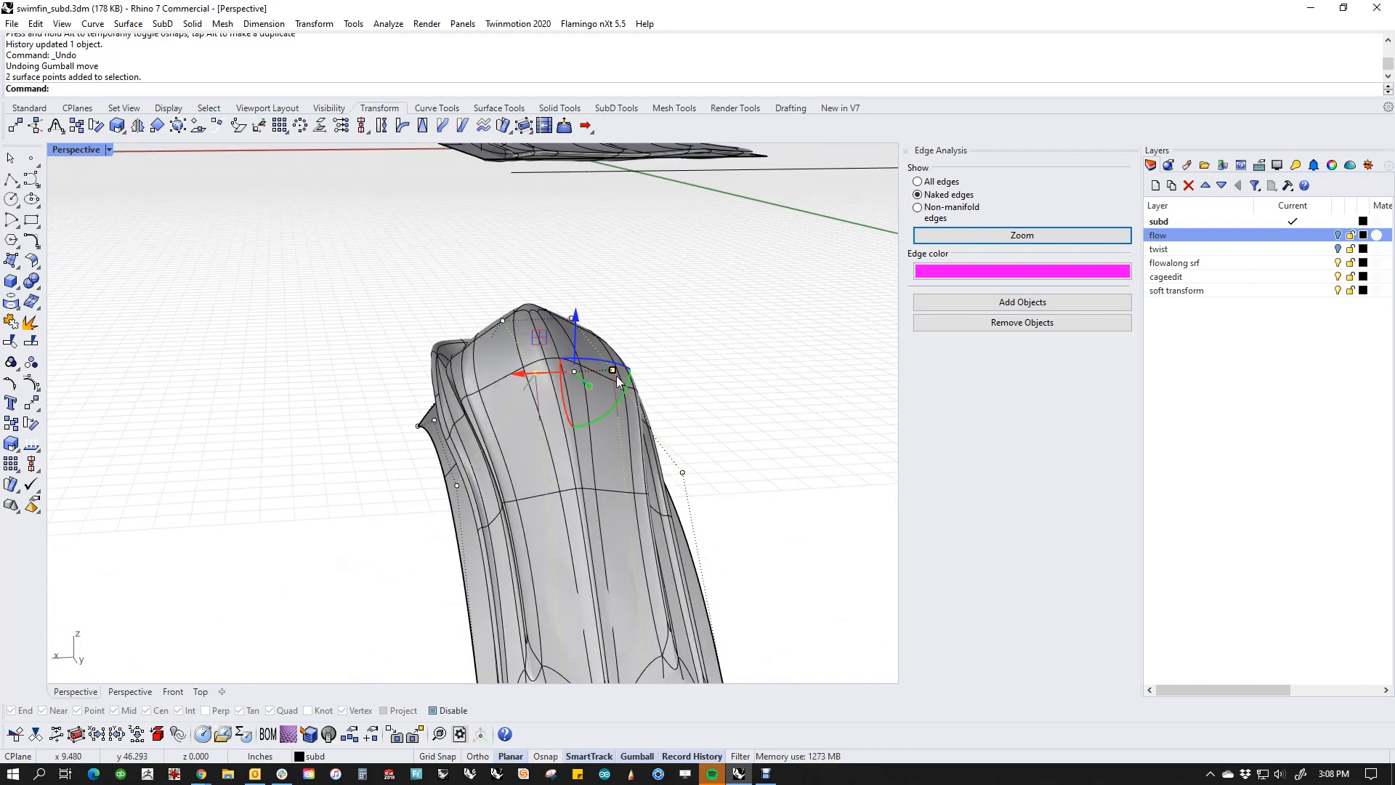
pyautogui.moveTo(616, 376); pyautogui.dragTo(632, 336)
pyautogui.moveTo(632, 336); pyautogui.dragTo(454, 445, button='right')
# Step: Show the flat base plane's control points and move the two middle points of one long side outward, then inward under the fin
pyautogui.click(489, 362)
pyautogui.middleClick(454, 444)
pyautogui.click(495, 463)
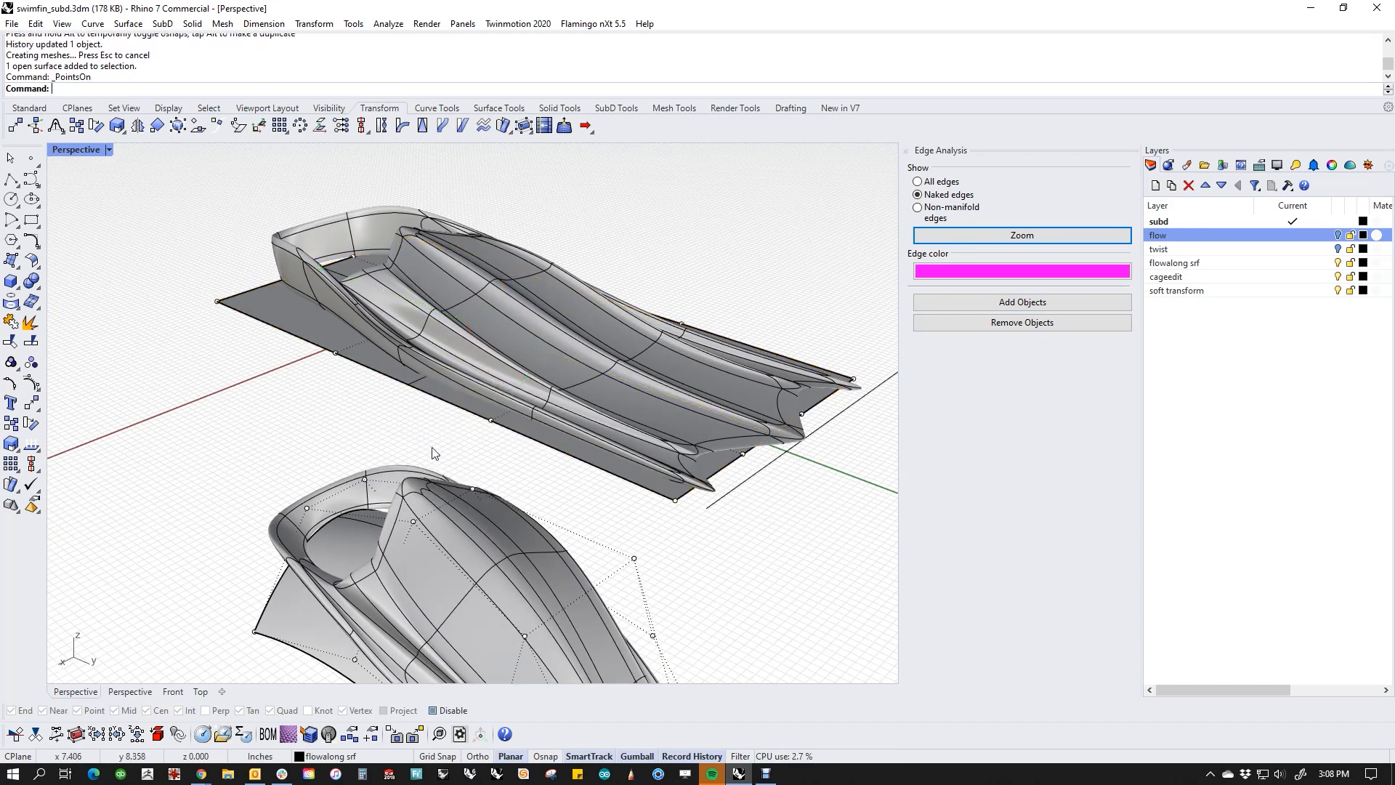
pyautogui.click(336, 353)
pyautogui.click(492, 421)
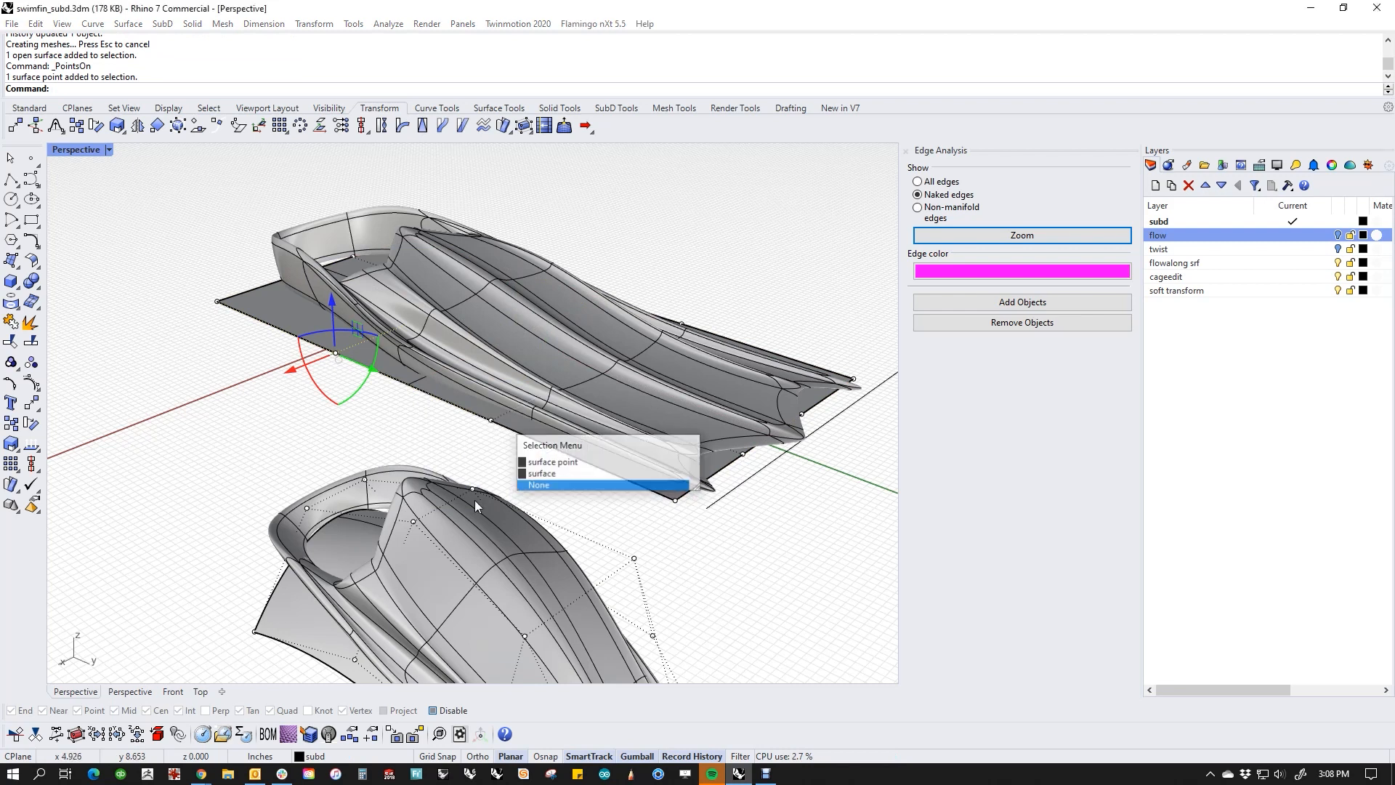
pyautogui.click(541, 462)
pyautogui.moveTo(485, 424); pyautogui.dragTo(374, 405, button='right')
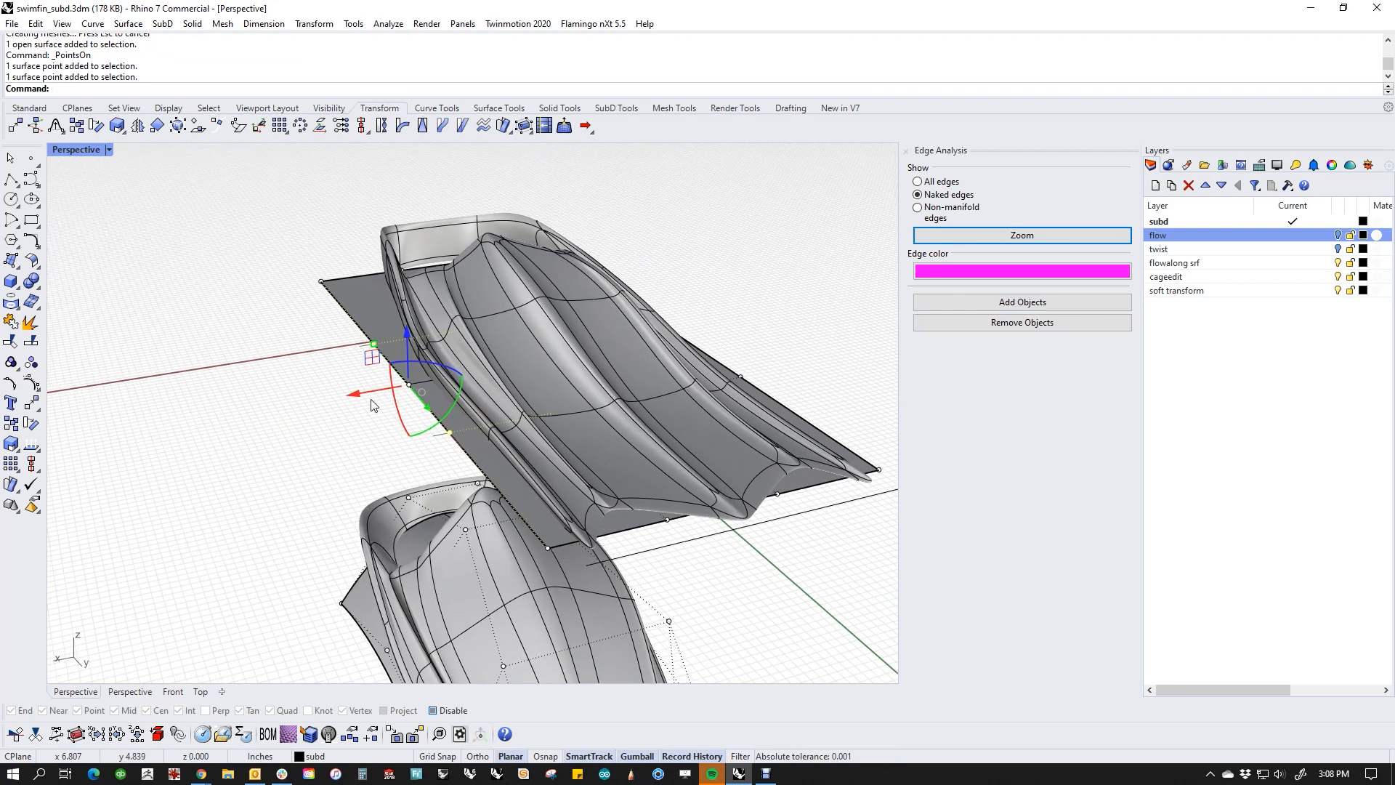
pyautogui.moveTo(351, 395); pyautogui.dragTo(334, 399)
pyautogui.moveTo(336, 422); pyautogui.dragTo(337, 294, button='right')
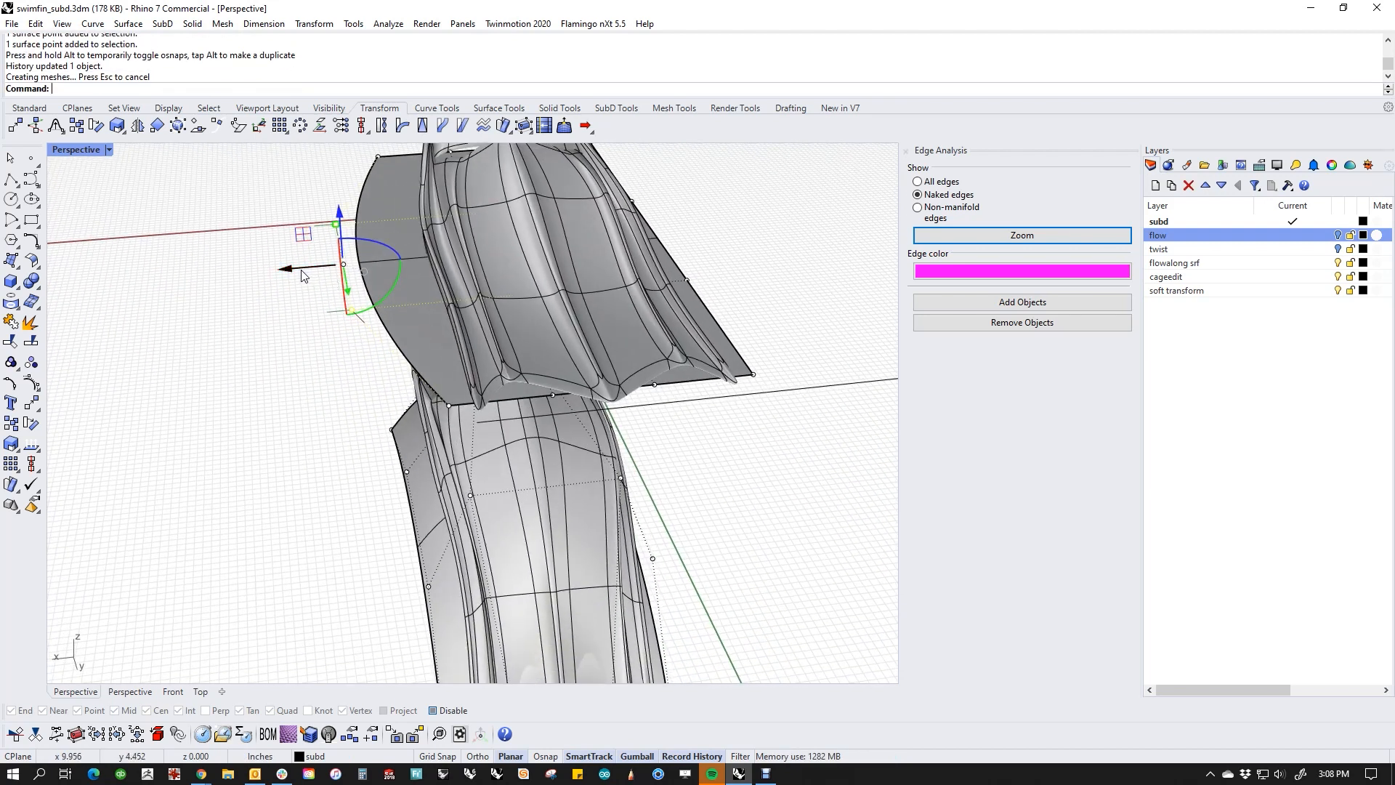
pyautogui.moveTo(302, 275); pyautogui.dragTo(469, 402)
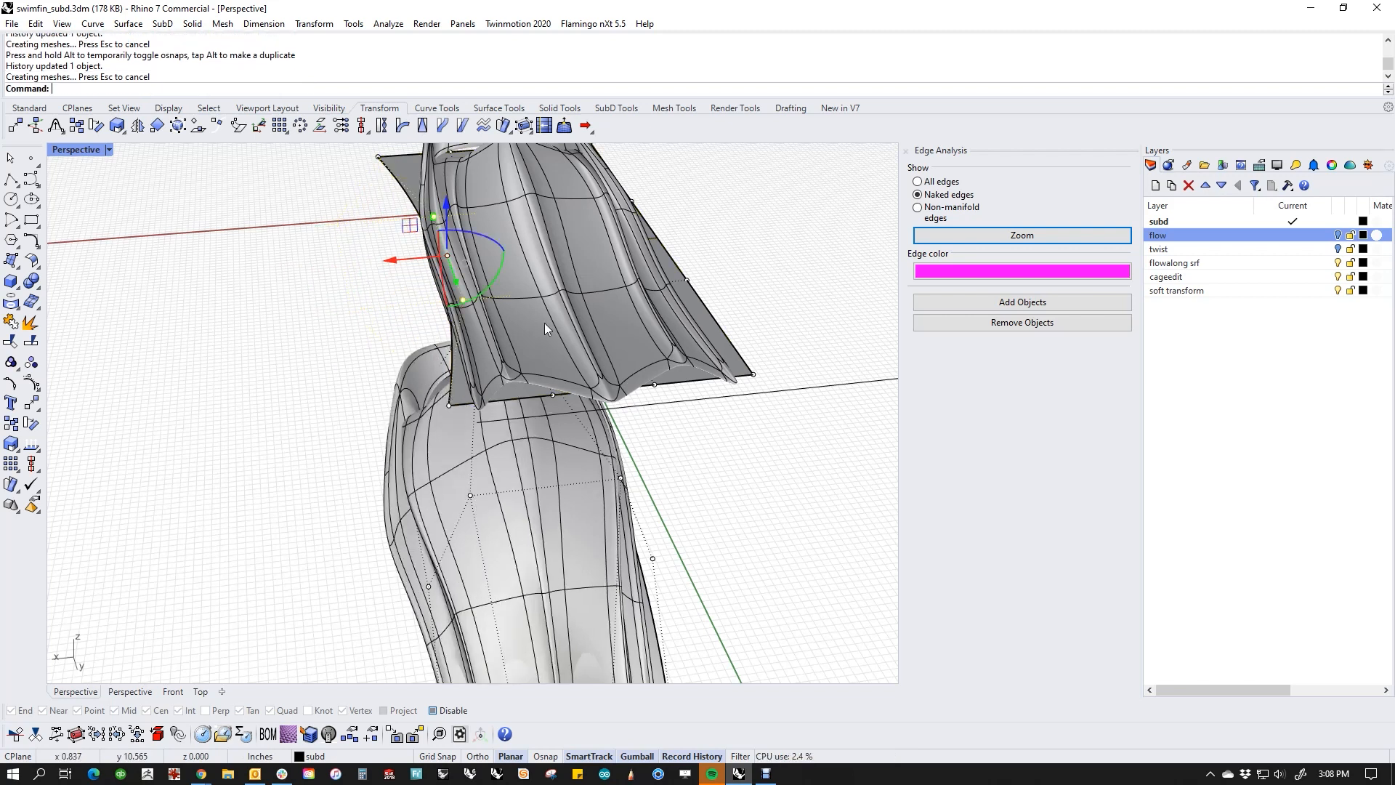
pyautogui.moveTo(544, 322); pyautogui.dragTo(621, 395, button='right')
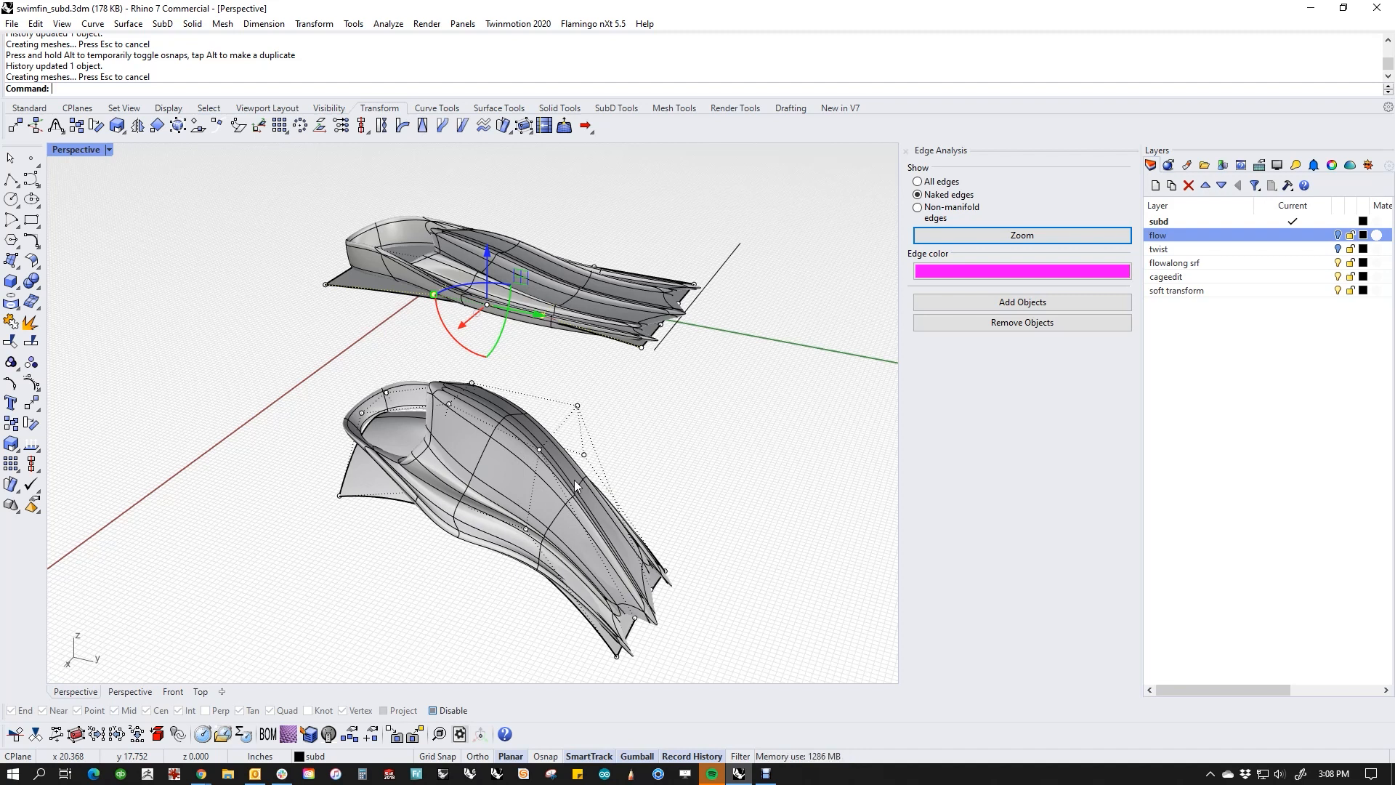
# Step: Undo the base plane's control point edits and the target surface scaling, and check the restored shapes
pyautogui.hotkey('ctrl', 'z')
pyautogui.hotkey('ctrl', 'z')
pyautogui.hotkey('ctrl', 'z')
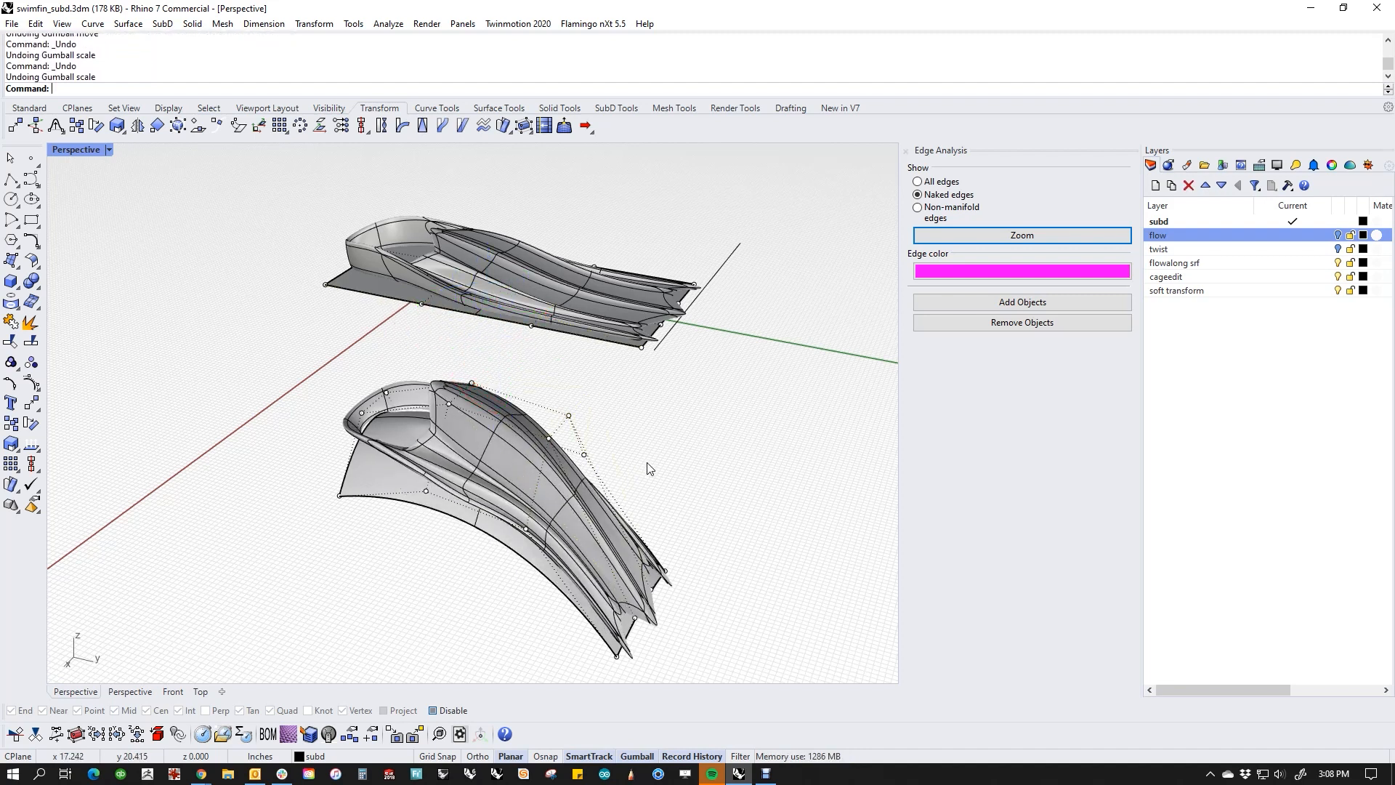
pyautogui.moveTo(649, 468); pyautogui.dragTo(584, 468, button='right')
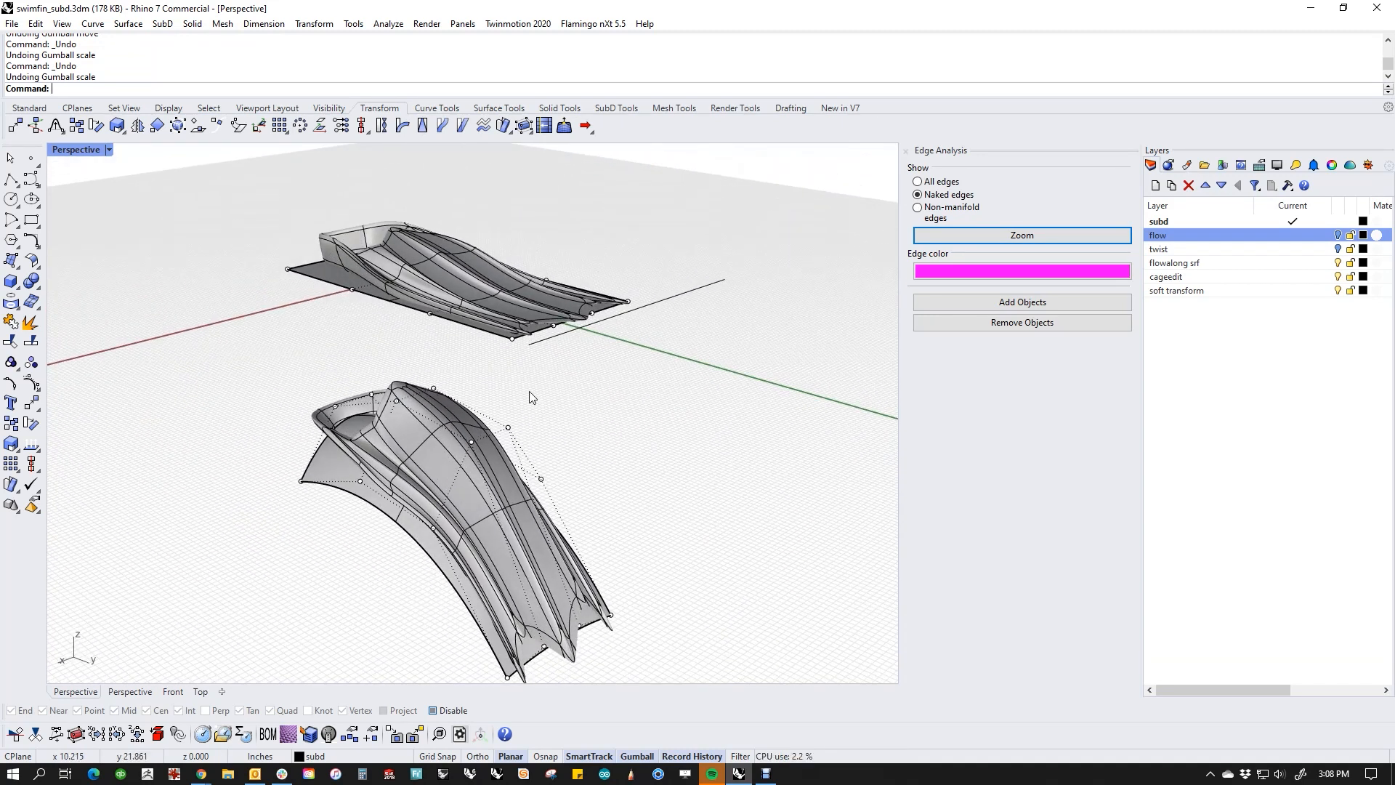
pyautogui.moveTo(533, 398); pyautogui.dragTo(494, 354, button='right')
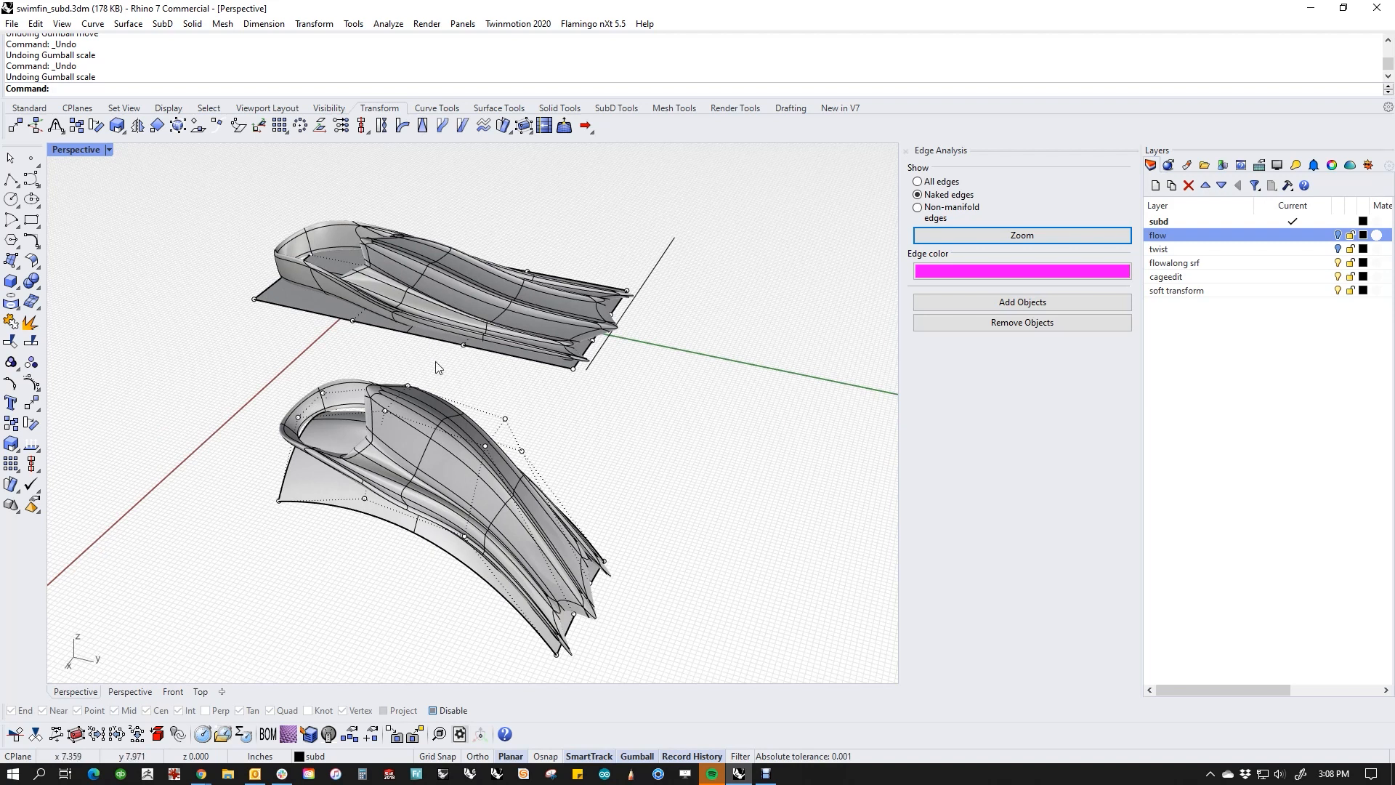
pyautogui.moveTo(438, 368); pyautogui.dragTo(441, 383, button='right')
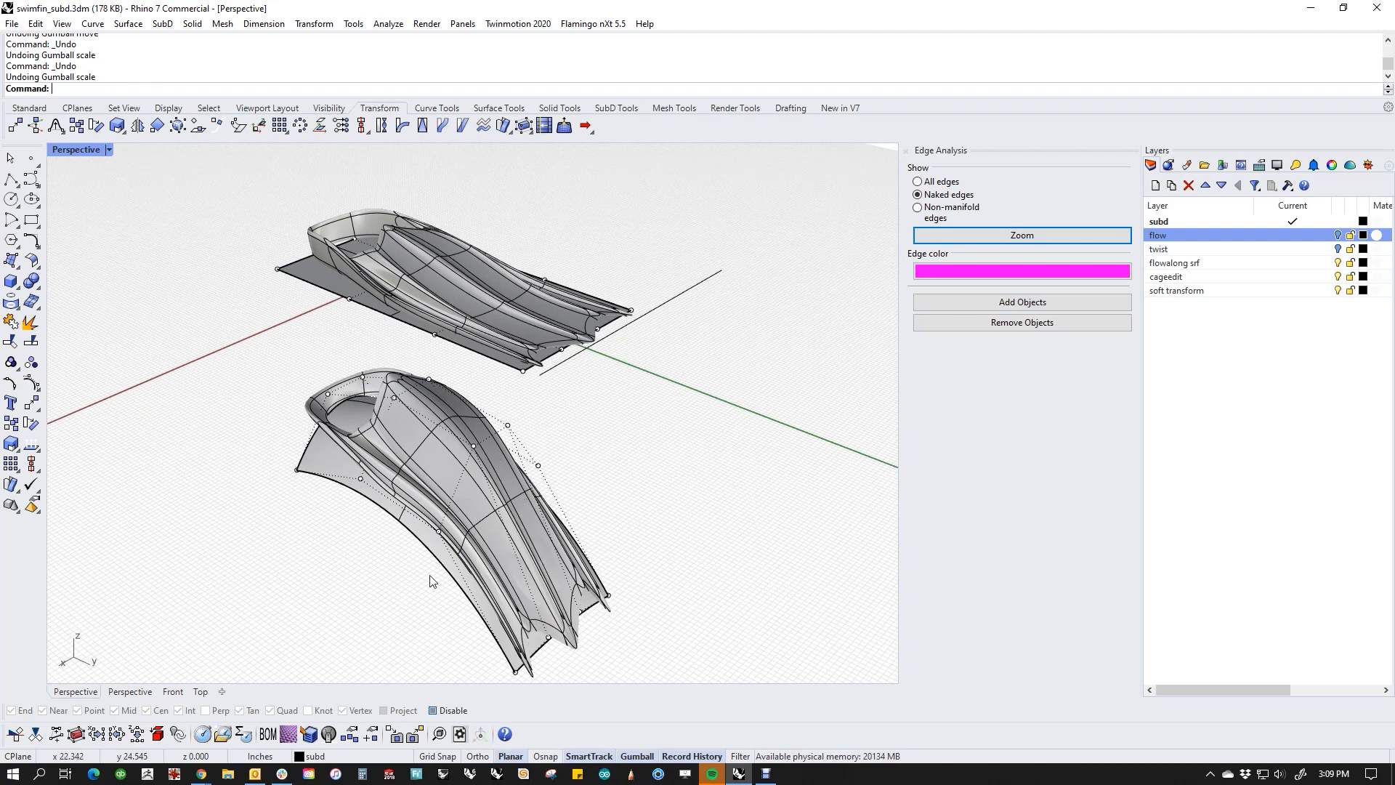
pyautogui.moveTo(432, 581); pyautogui.dragTo(449, 552, button='right')
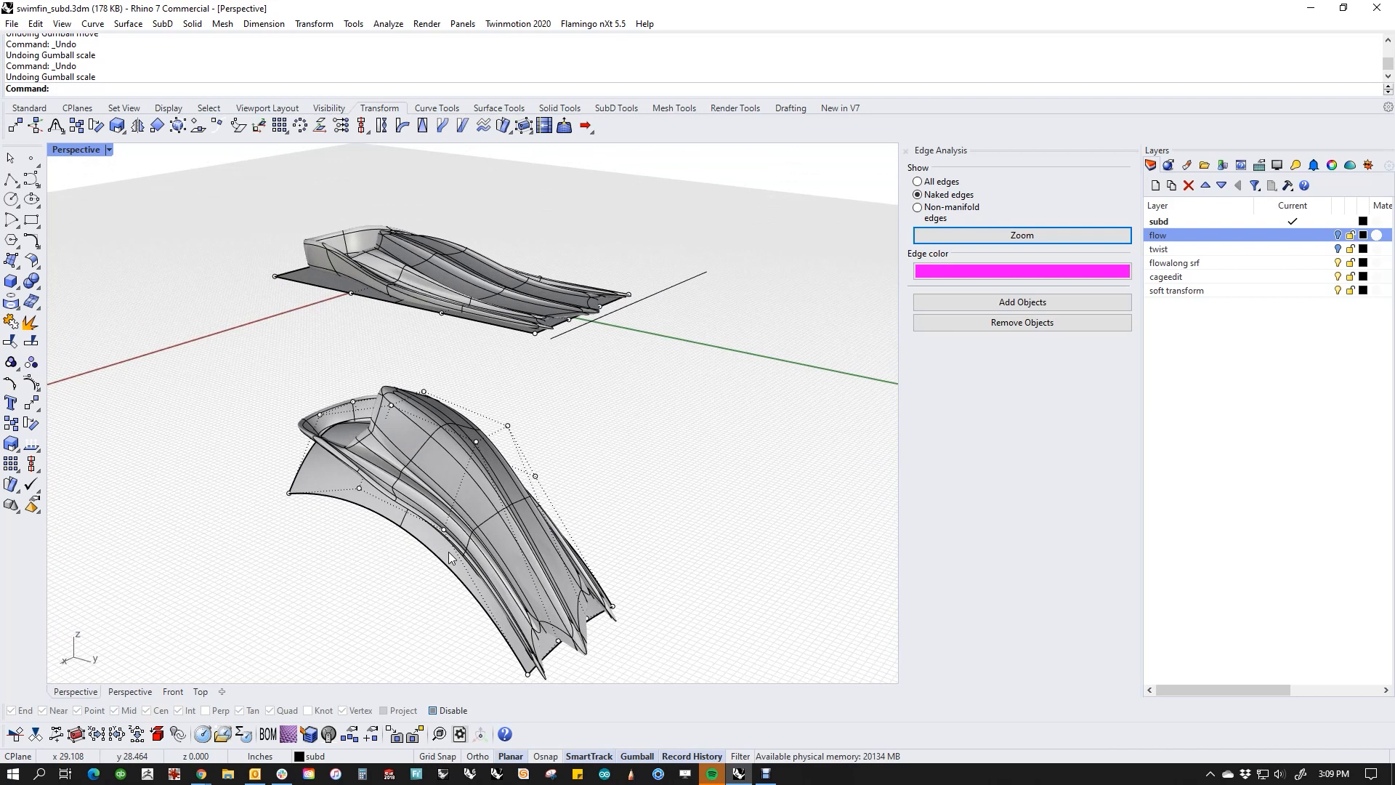
# Step: Delete the flowed fin, its curved target surface and the flat base plane, leaving the original fin
pyautogui.moveTo(558, 430); pyautogui.dragTo(391, 568)
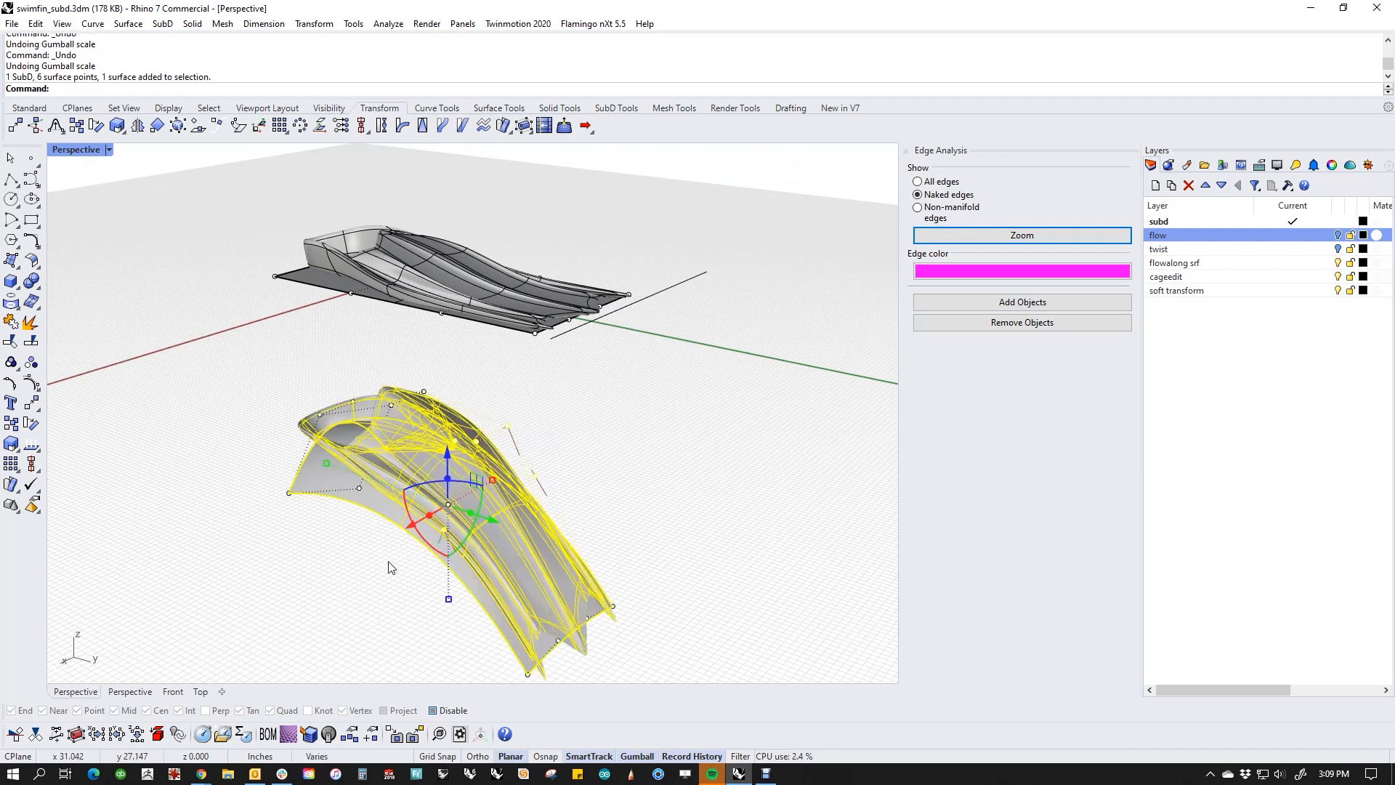
pyautogui.press('Delete')
pyautogui.click(457, 527)
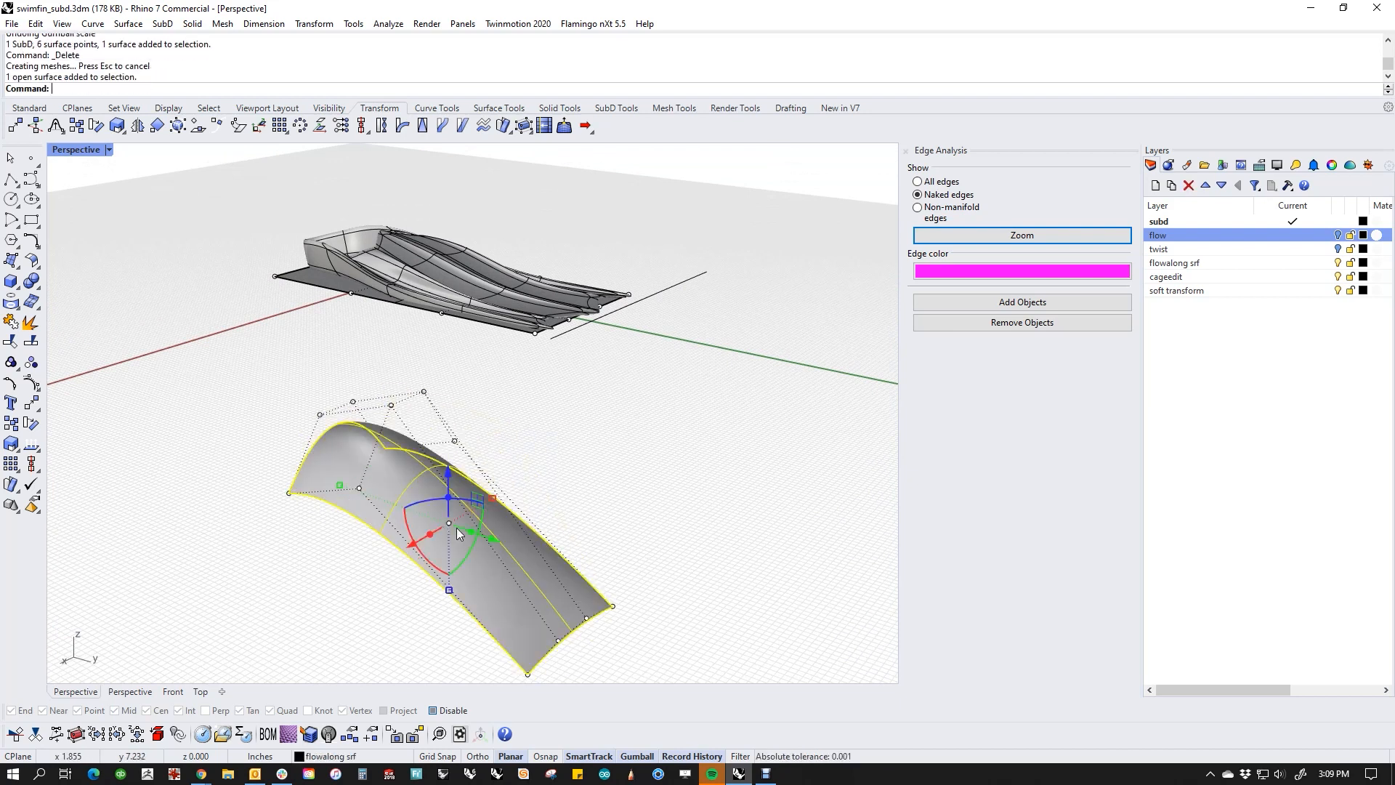
pyautogui.press('Delete')
pyautogui.click(301, 282)
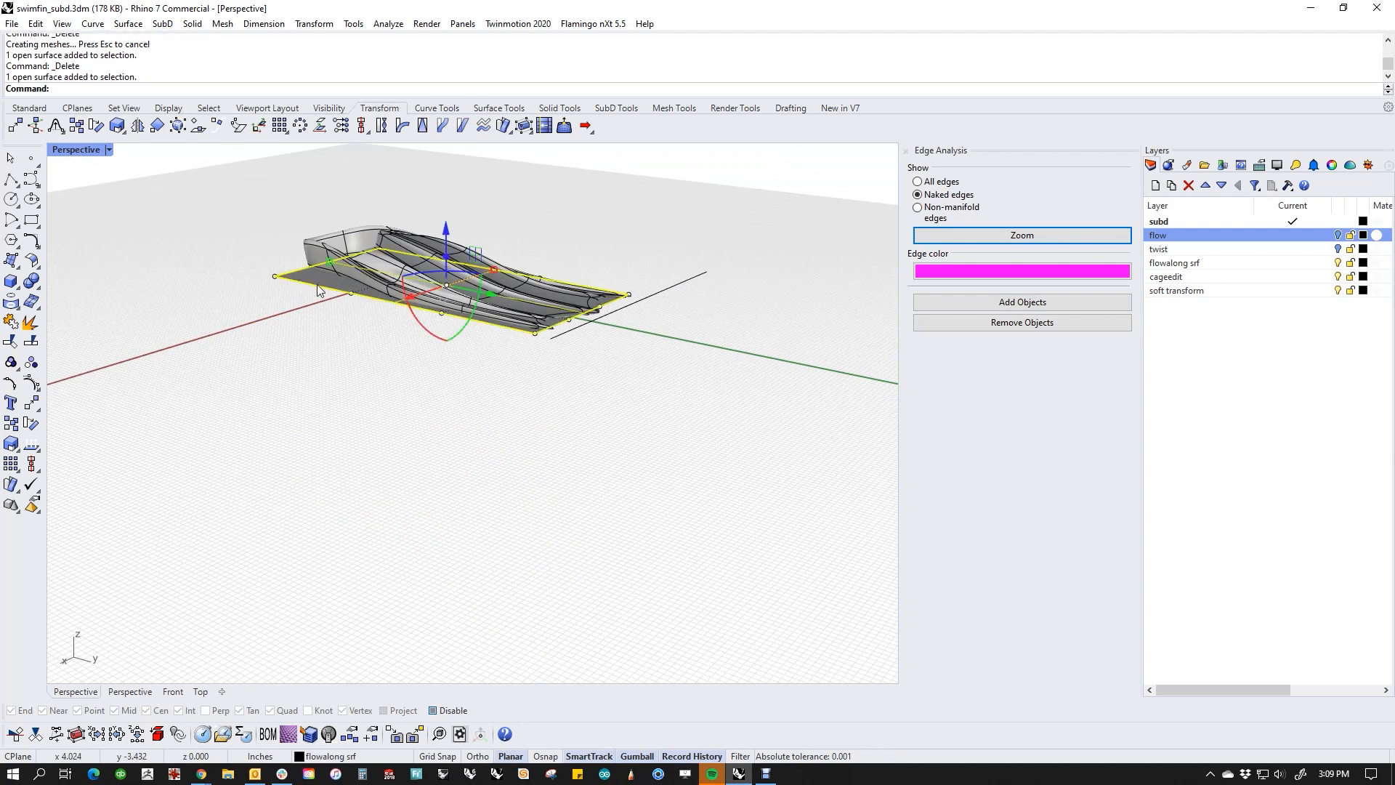
pyautogui.press('Delete')
pyautogui.keyDown('shift'); pyautogui.moveTo(597, 402); pyautogui.dragTo(629, 535, button='right'); pyautogui.keyUp('shift')
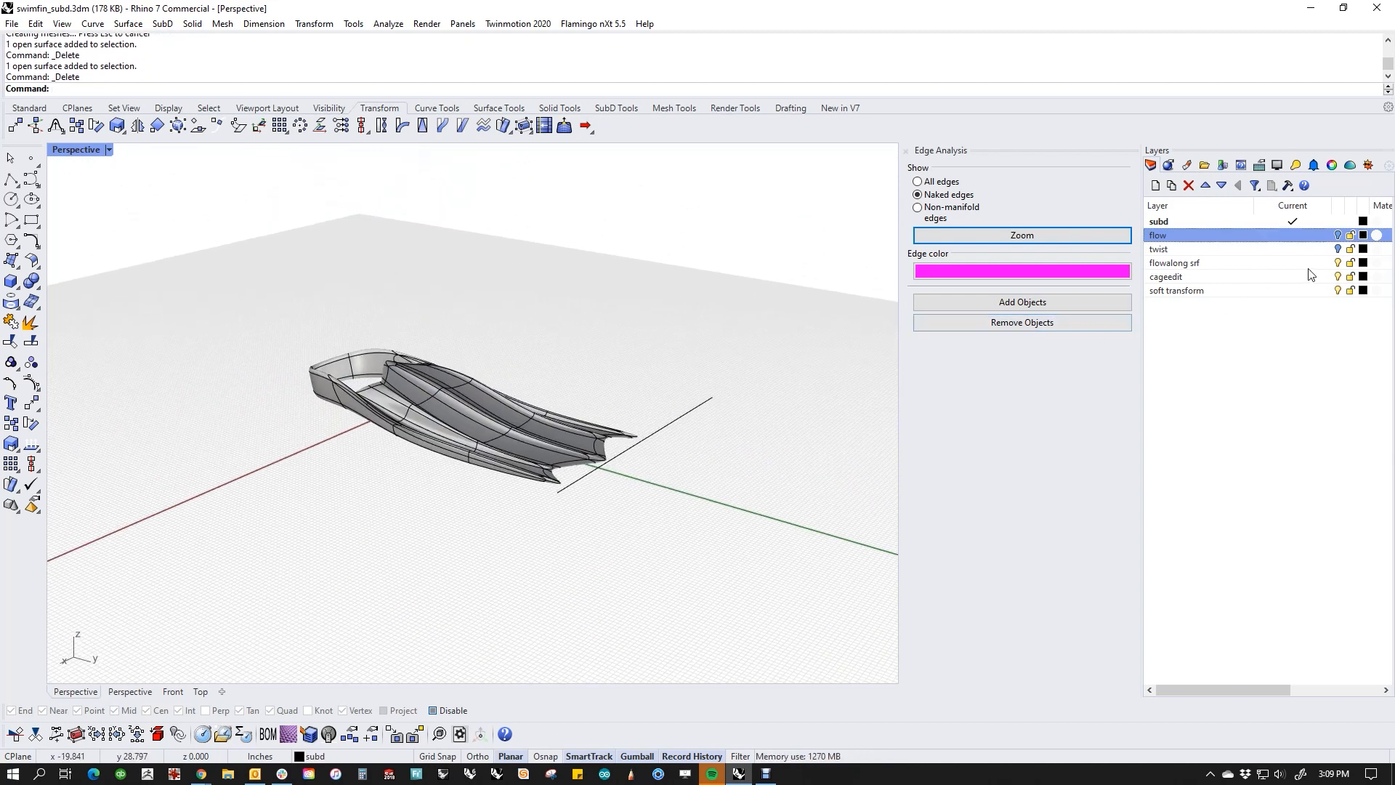
# Step: Turn off the "flowalong srf" layer and delete the leftover line at the fin's blade tip
pyautogui.click(1338, 262)
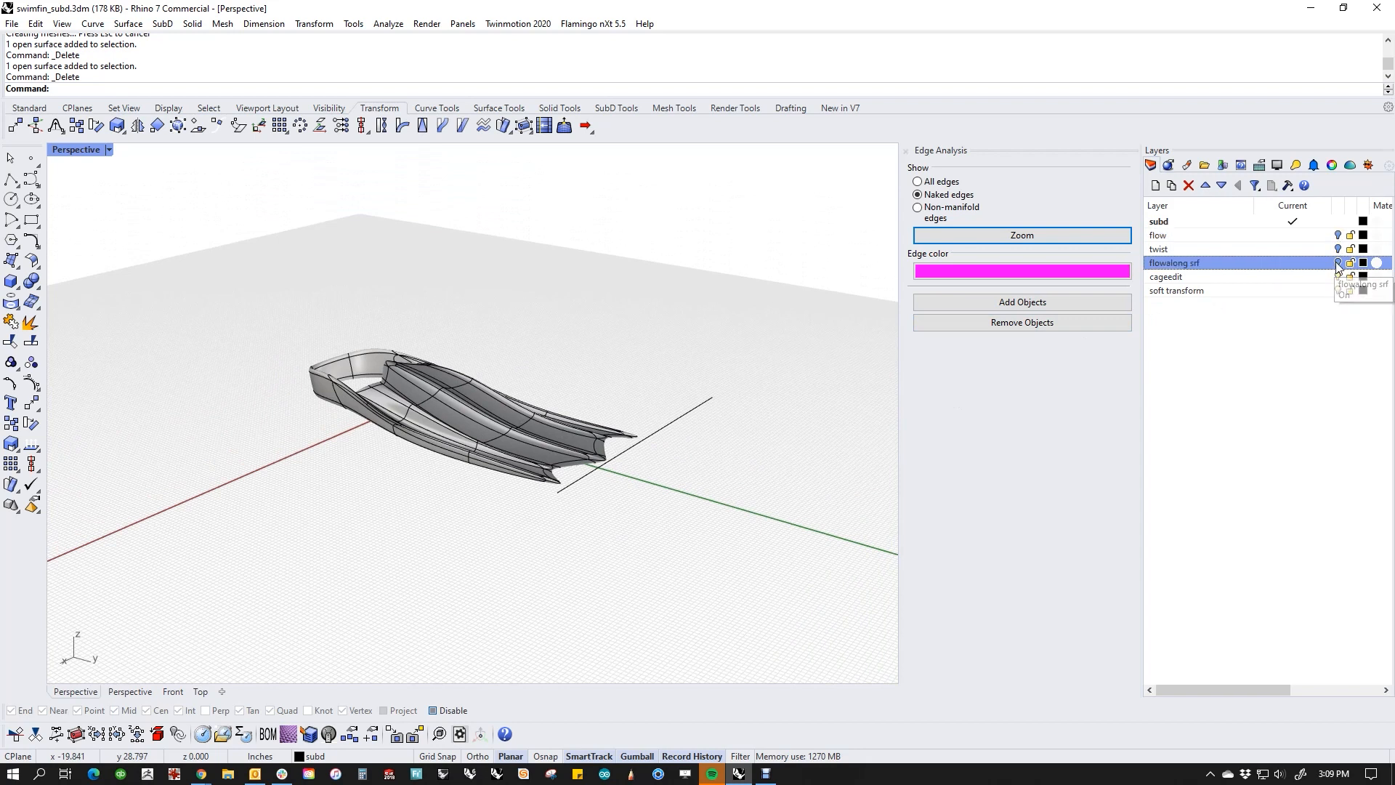
pyautogui.scroll(4, 568, 522)
pyautogui.click(549, 512)
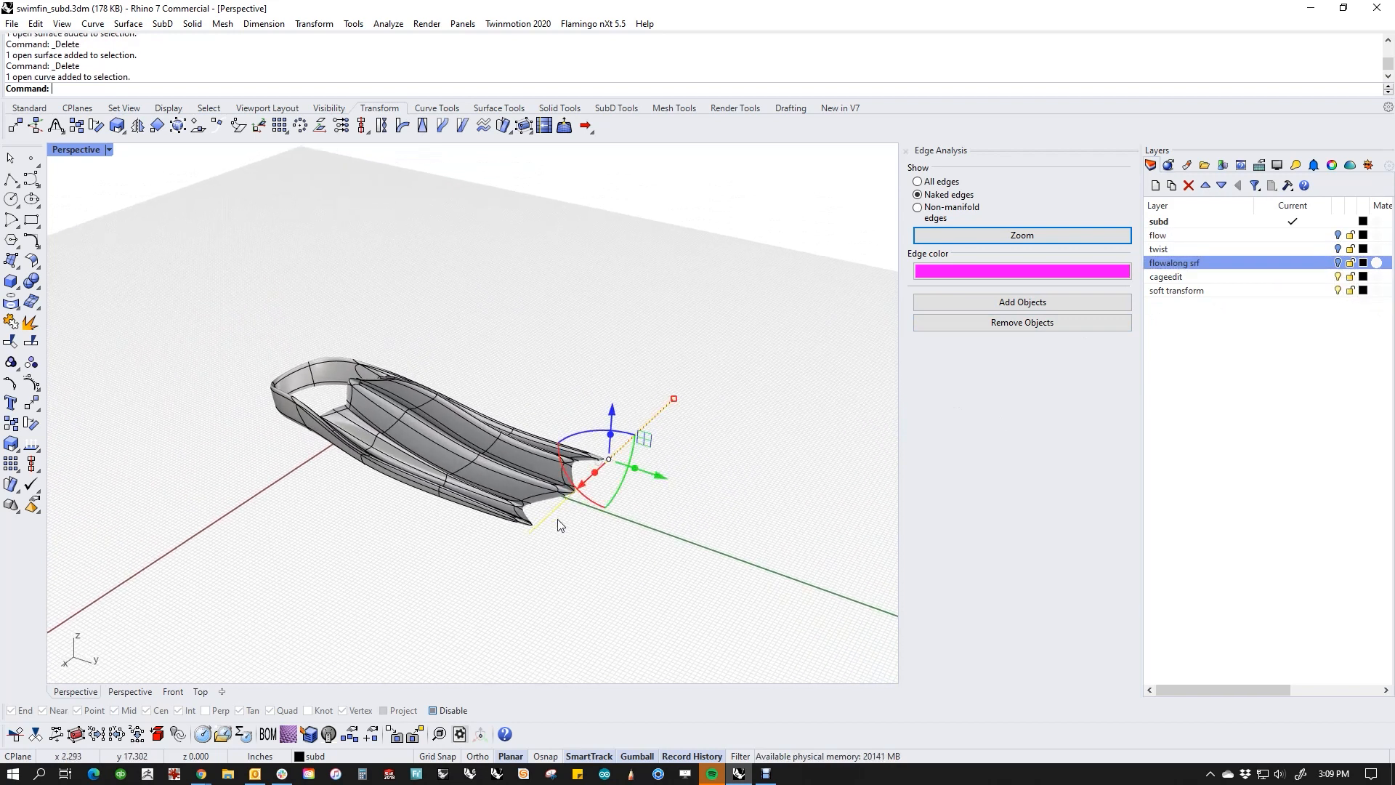
pyautogui.press('Delete')
pyautogui.keyDown('shift'); pyautogui.moveTo(548, 513); pyautogui.dragTo(534, 553, button='right'); pyautogui.keyUp('shift')
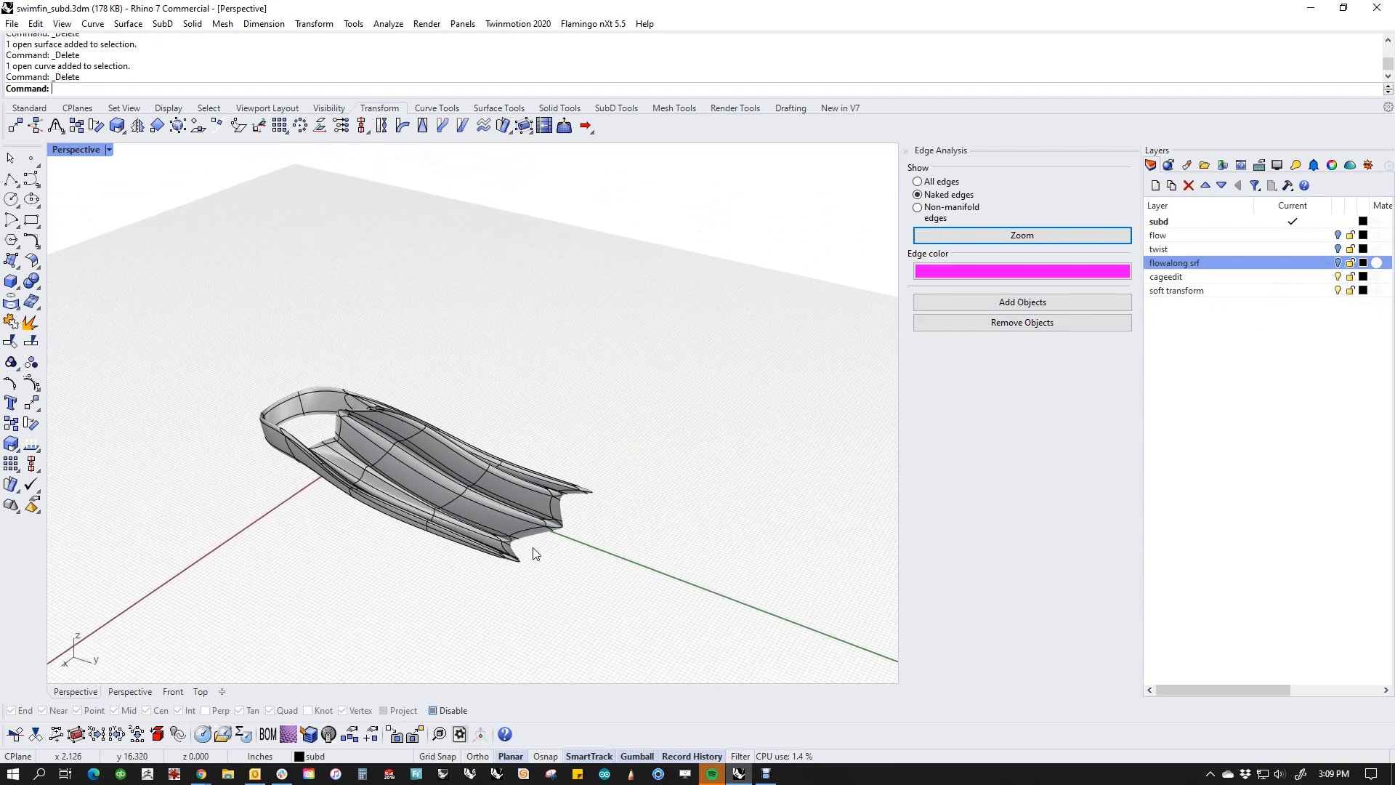
pyautogui.moveTo(387, 550); pyautogui.dragTo(423, 528, button='right')
pyautogui.scroll(4, 422, 497)
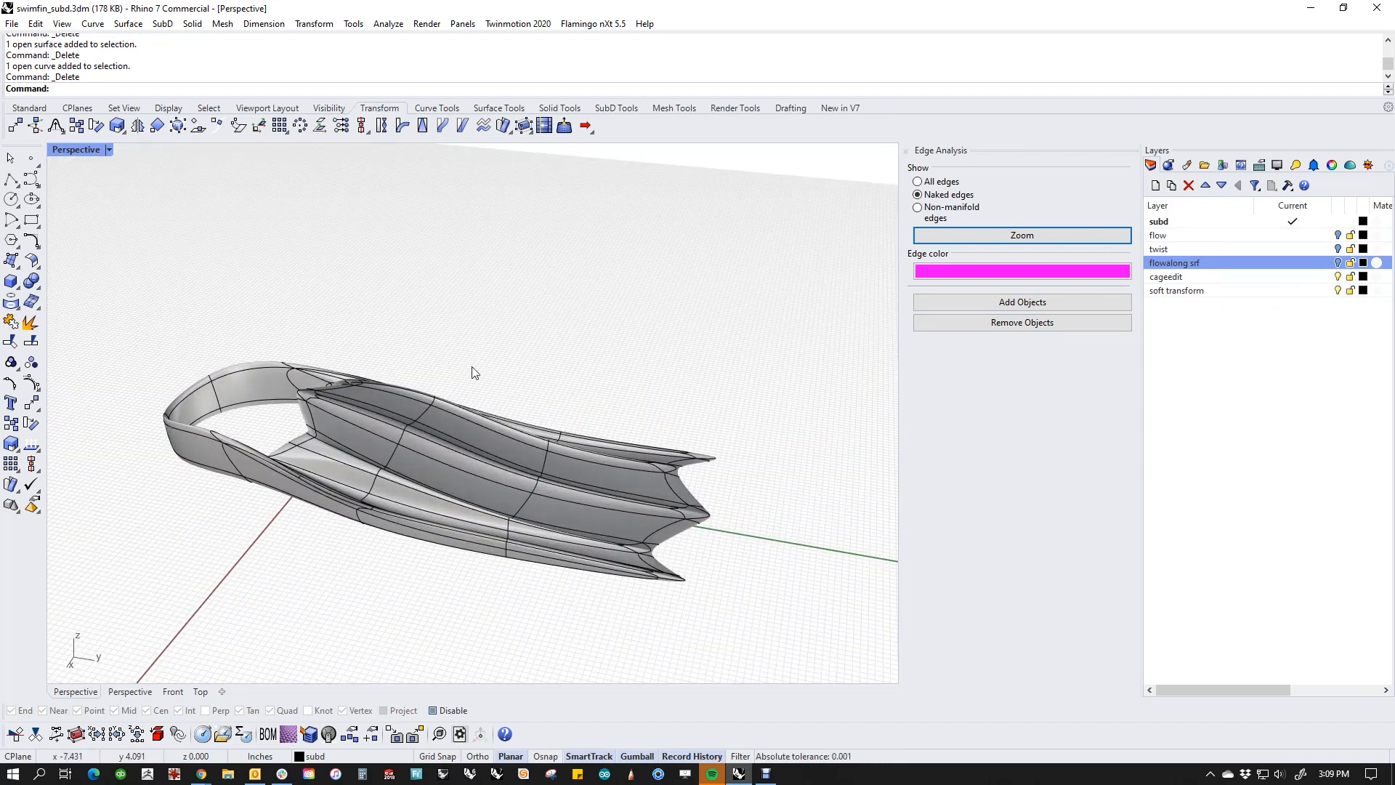
# Step: Subdivide the whole fin SubD three times to make its mesh of faces very dense
pyautogui.click(616, 108)
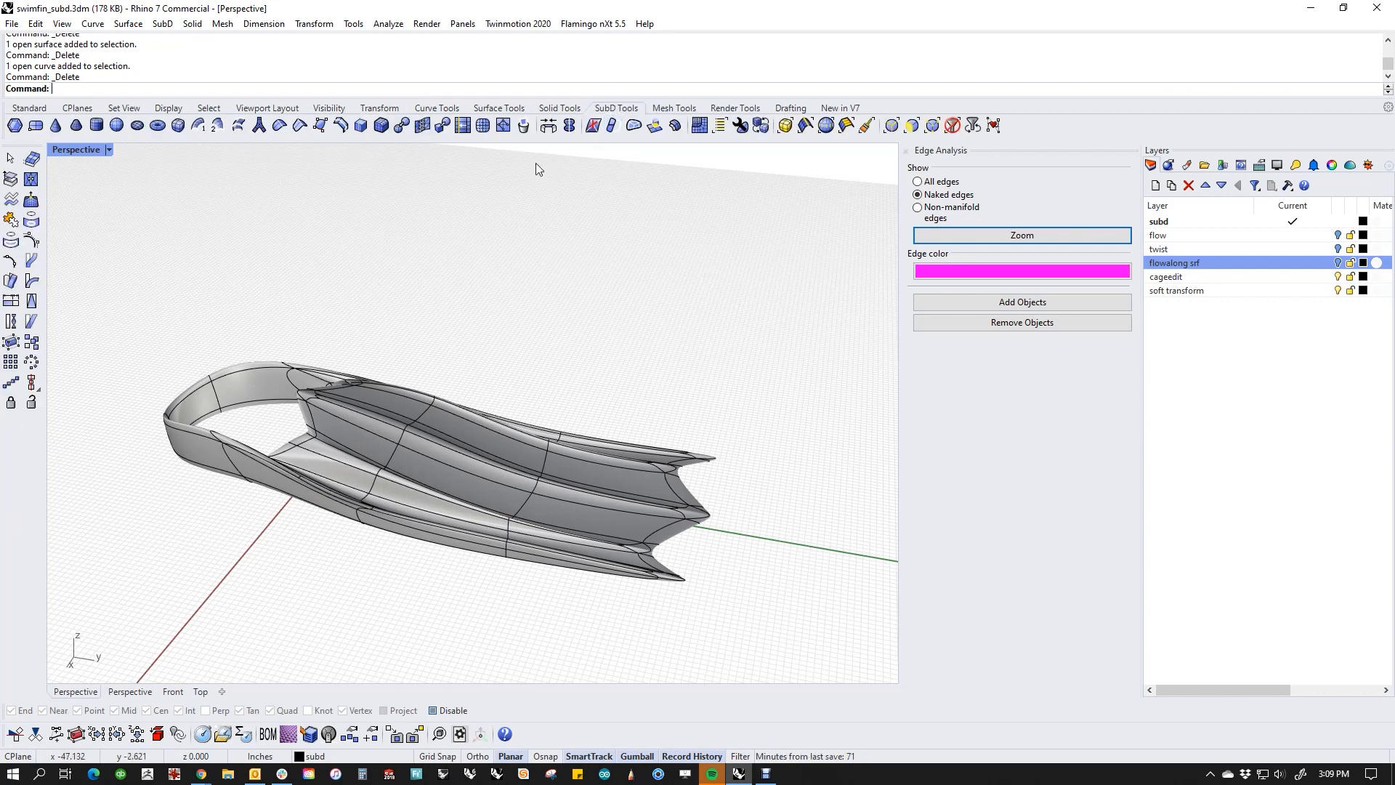
pyautogui.click(429, 459)
pyautogui.press('Return')
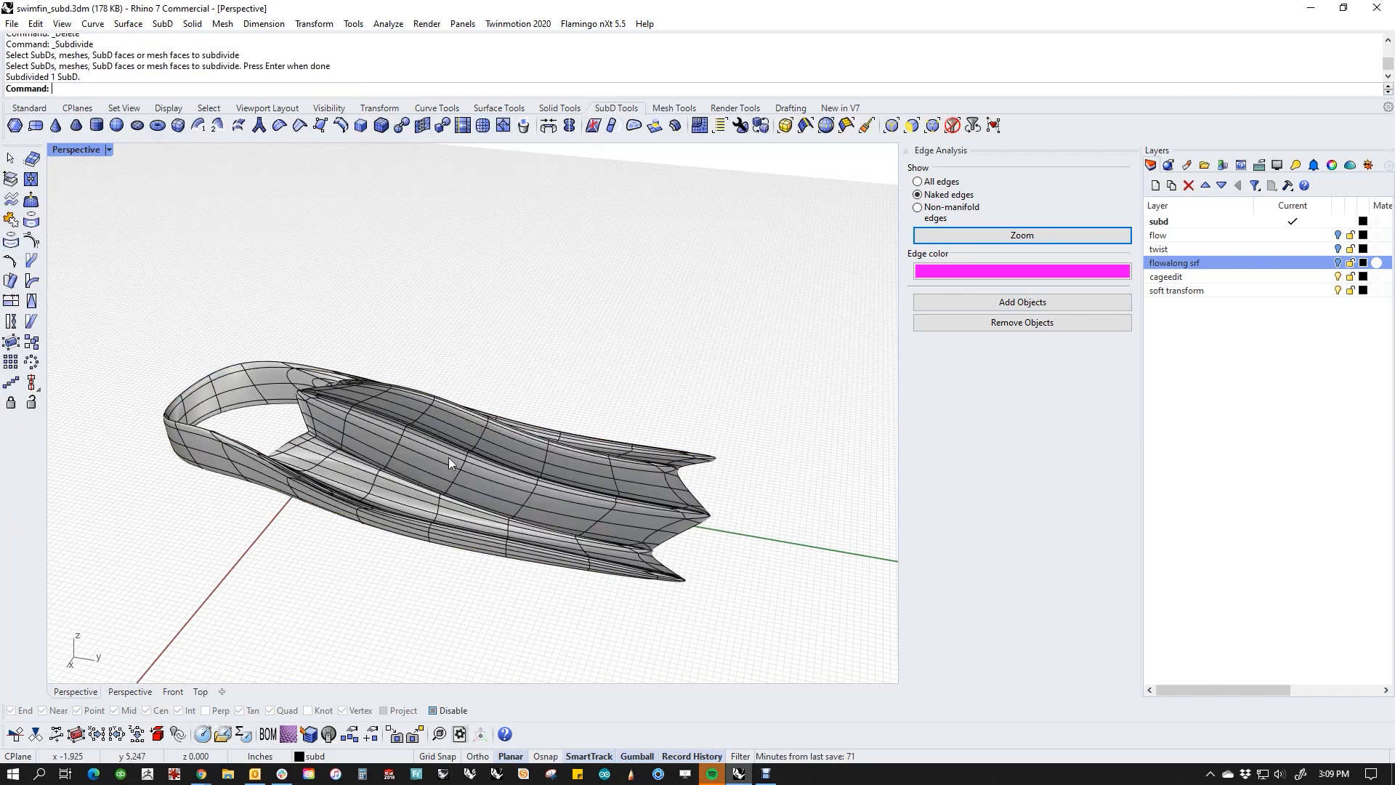
pyautogui.click(452, 457)
pyautogui.rightClick(453, 459)
pyautogui.press('Escape')
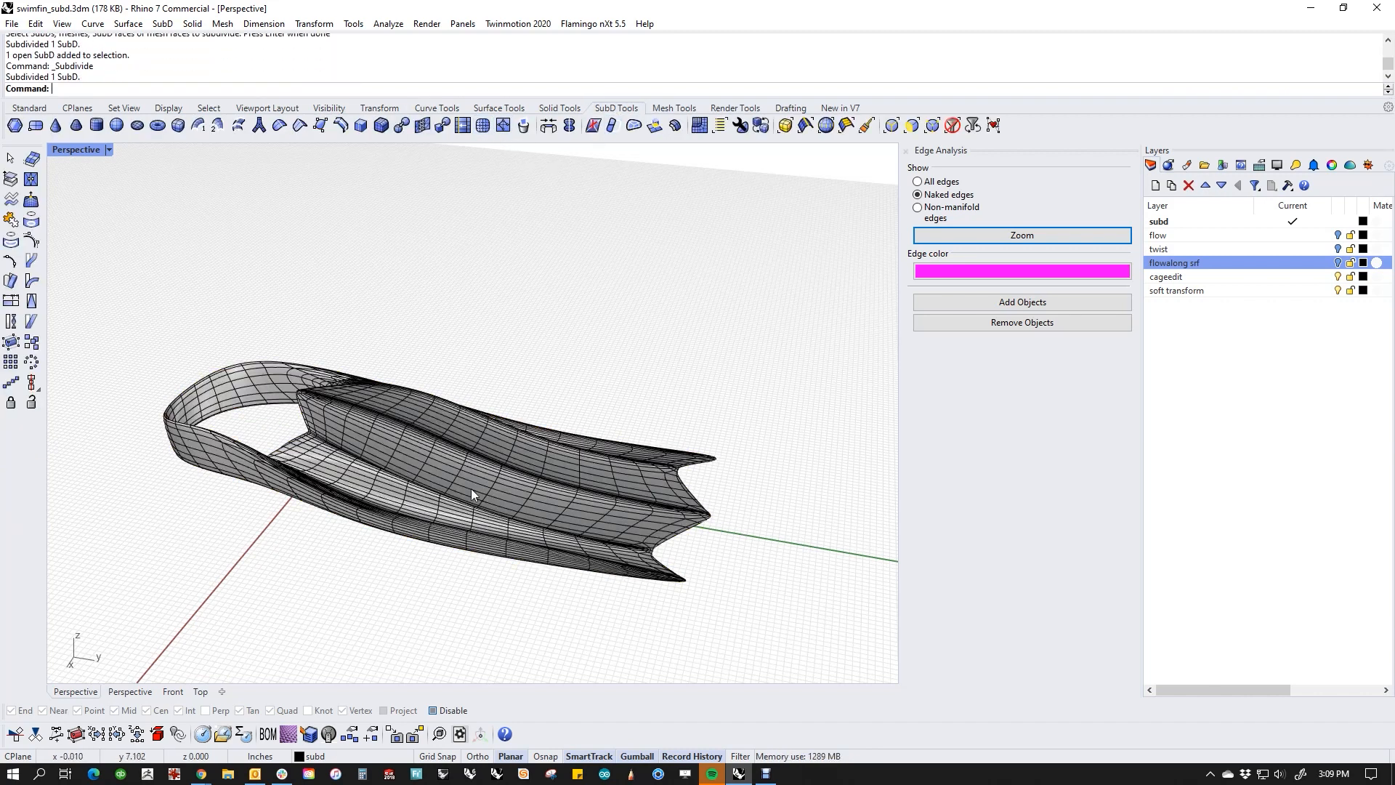
pyautogui.click(472, 487)
pyautogui.rightClick(473, 486)
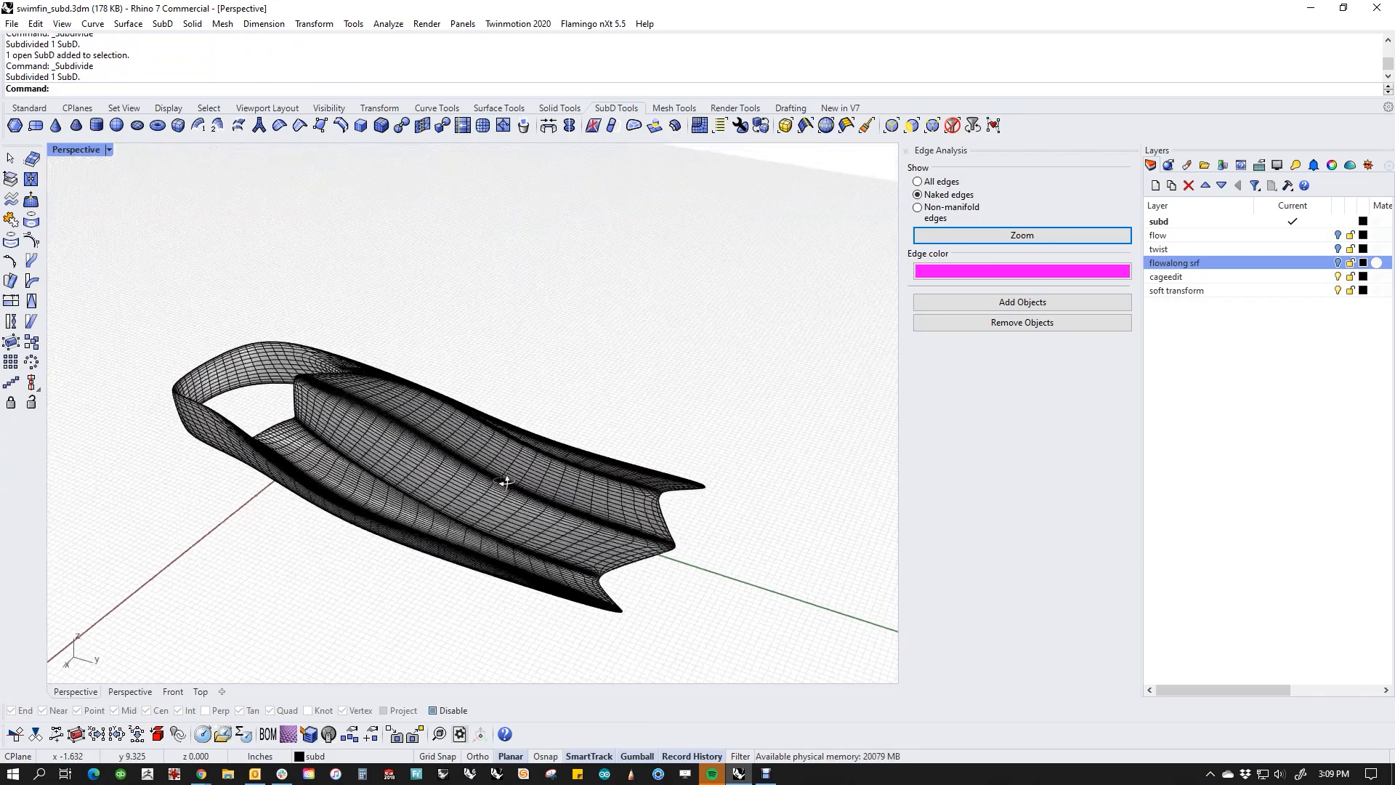
# Step: Show the subdivided fin's control points to examine their density, and hide them again
pyautogui.click(493, 503)
pyautogui.middleClick(492, 499)
pyautogui.click(532, 510)
pyautogui.moveTo(511, 530); pyautogui.dragTo(467, 460, button='right')
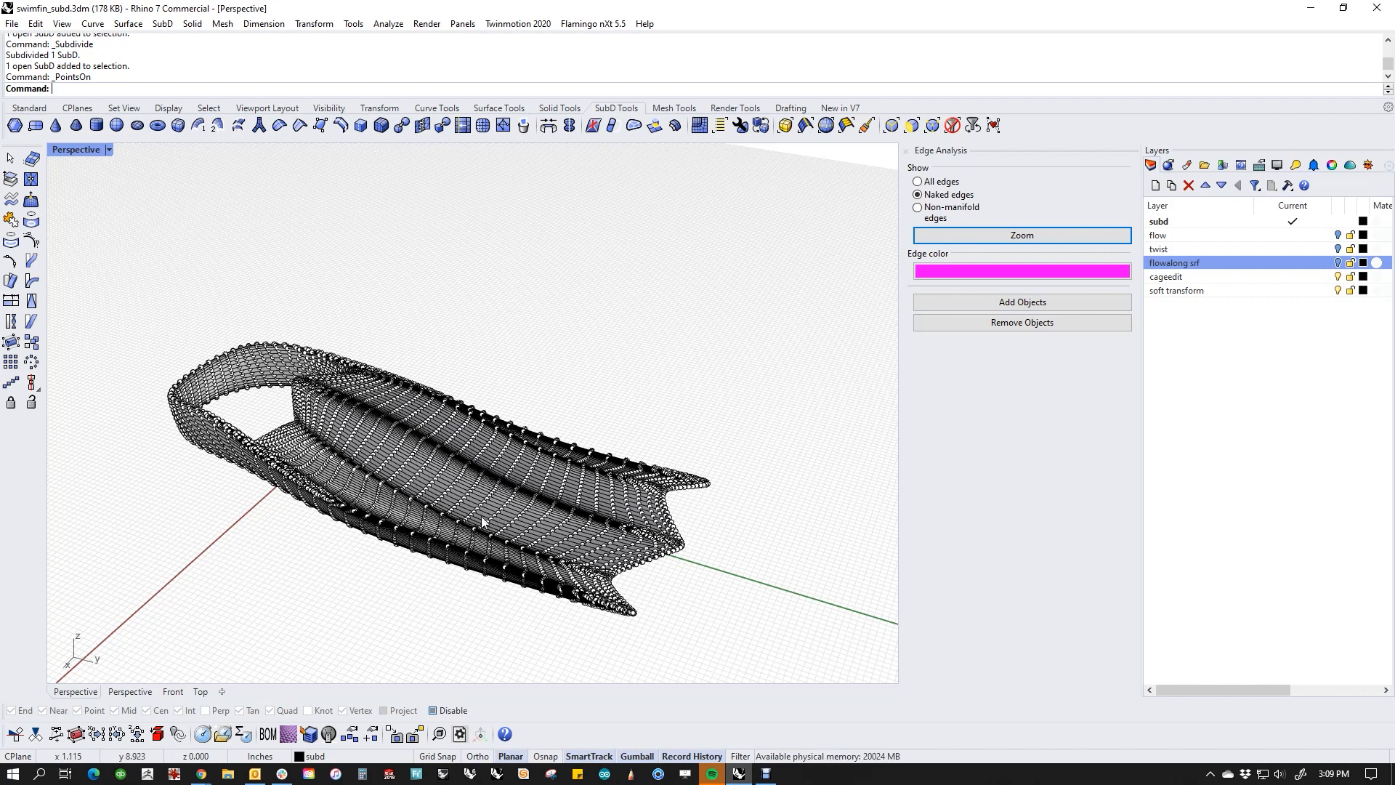
pyautogui.press('Escape')
pyautogui.keyDown('shift'); pyautogui.moveTo(418, 552); pyautogui.dragTo(465, 533, button='right'); pyautogui.keyUp('shift')
# Step: Run CageEdit on the fin with a World bounding box, 4 points and degree 3 in X, Y and Z, and the Global region
pyautogui.click(453, 526)
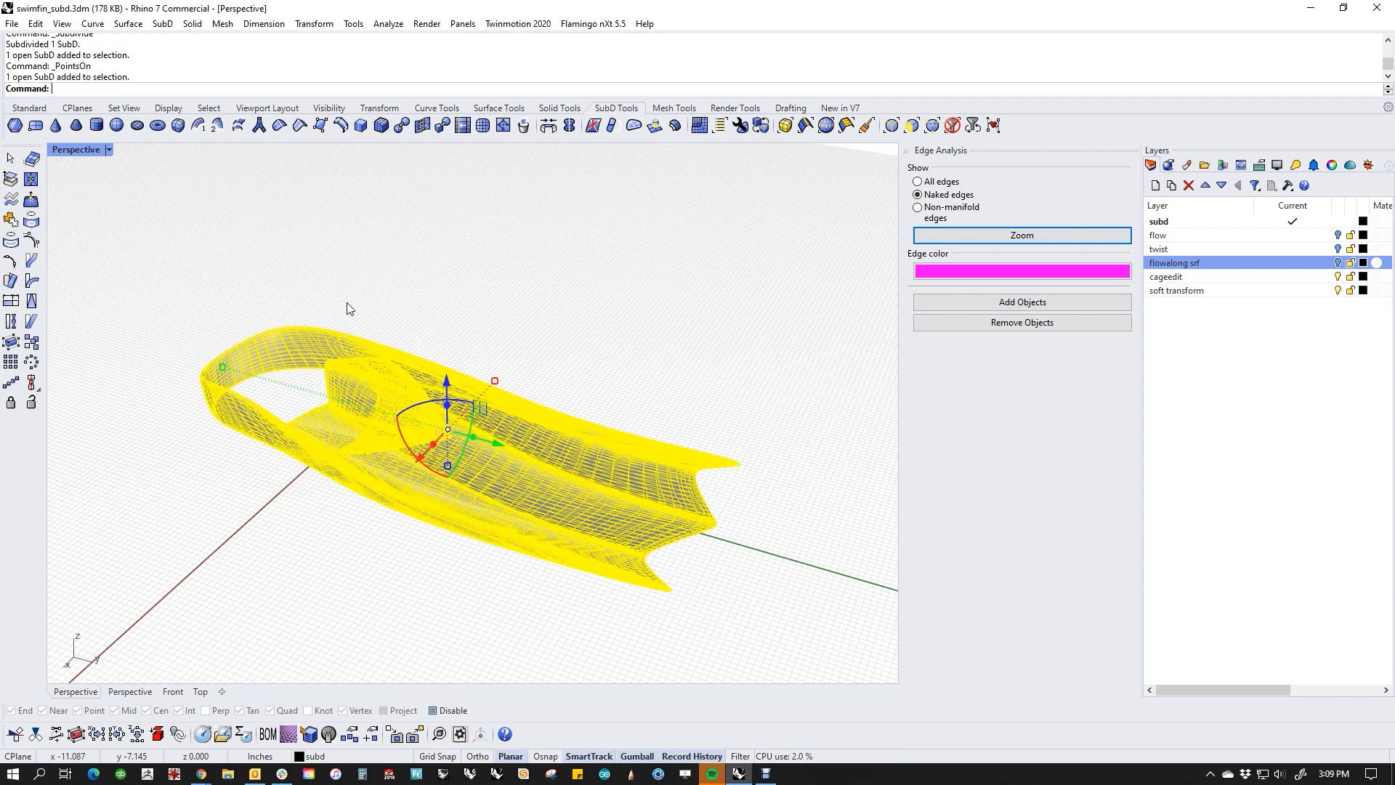
pyautogui.write('CageEd')
pyautogui.press('Return')
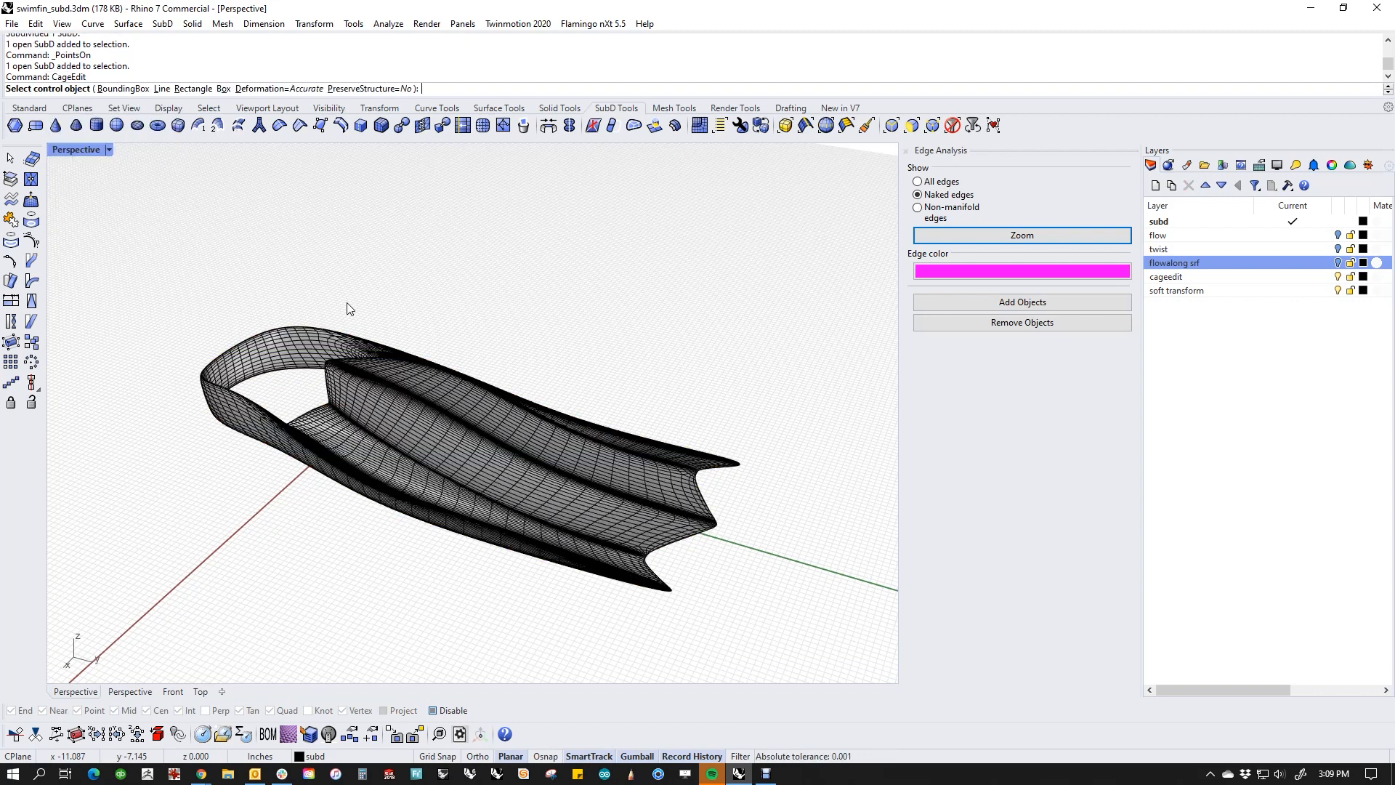
pyautogui.click(133, 90)
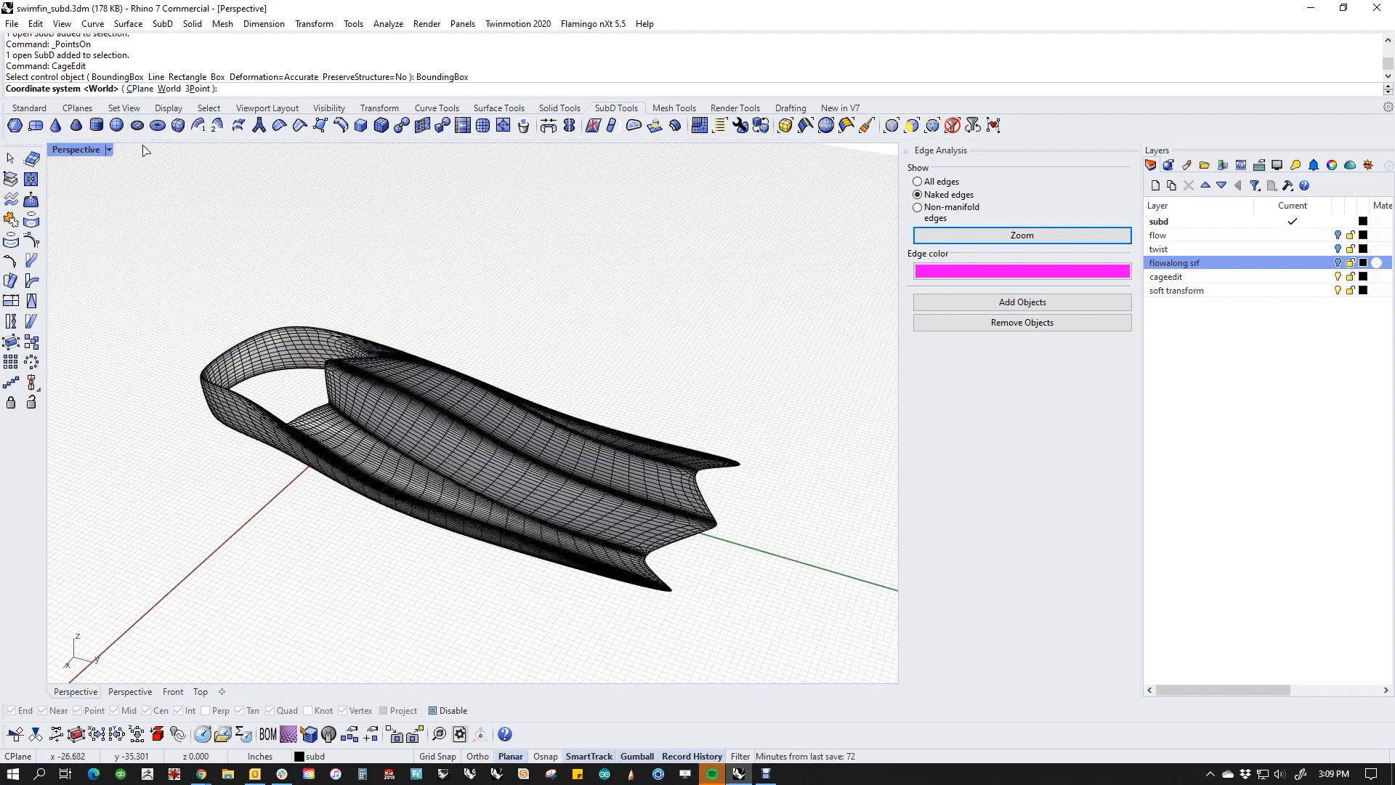
pyautogui.click(169, 89)
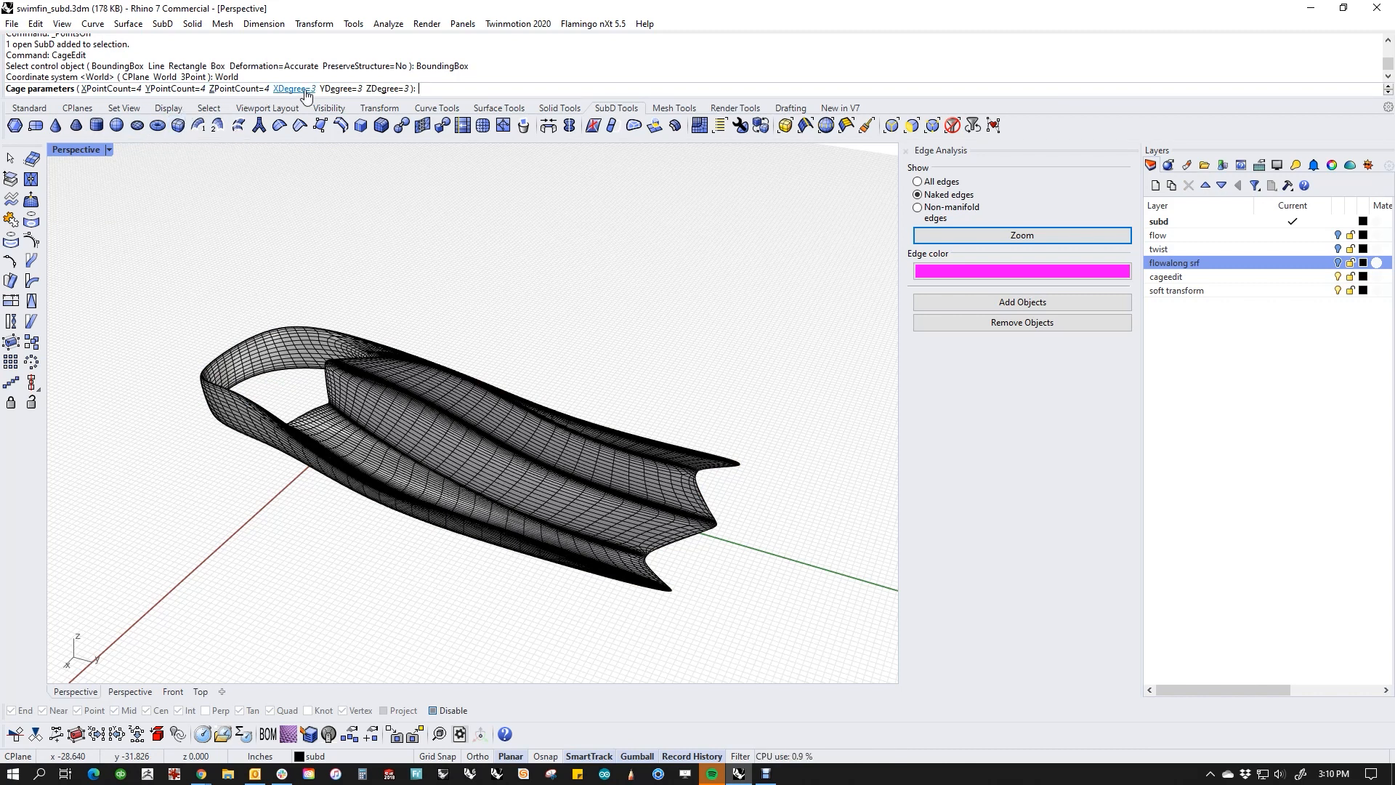
pyautogui.press('Return')
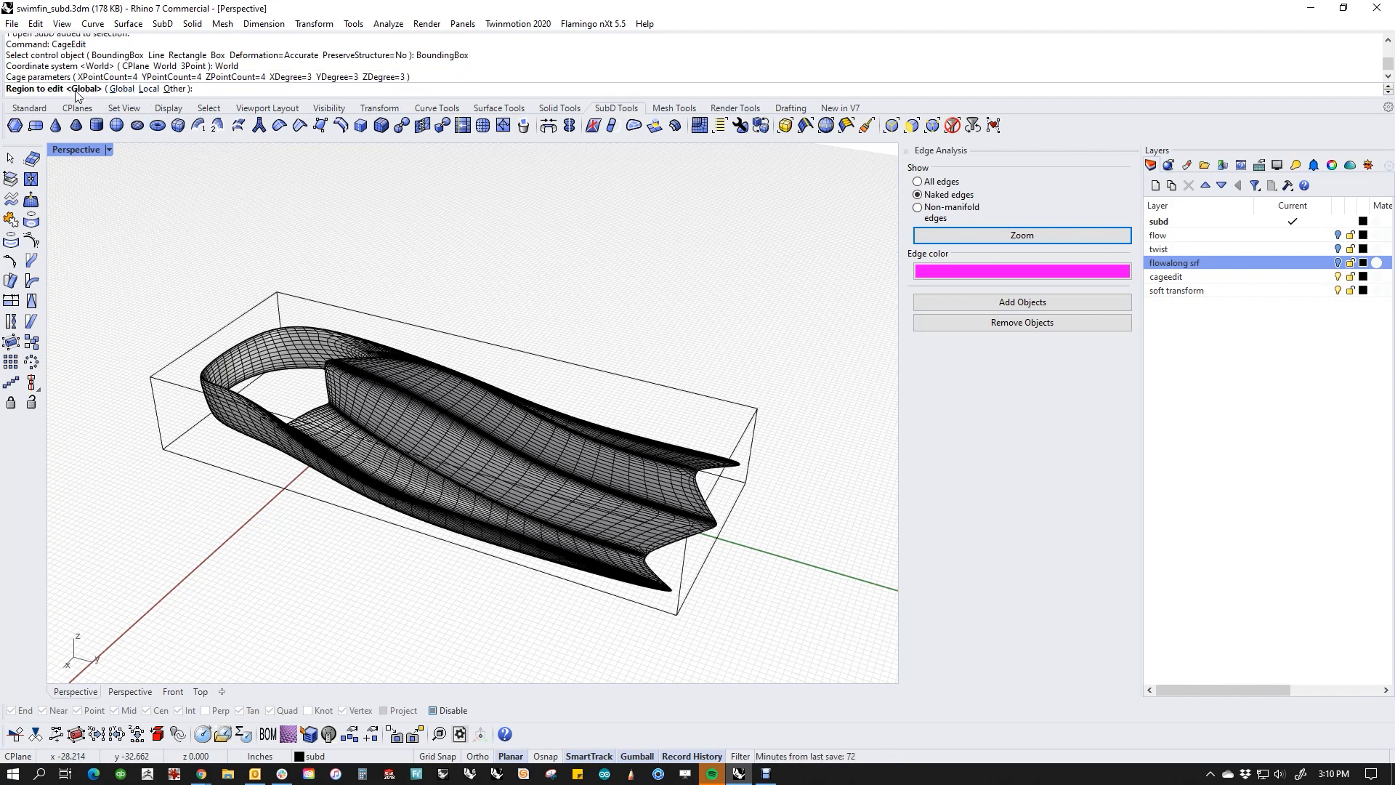
pyautogui.press('Return')
# Step: Scale the 16 cage points of the cross-section row next to the blade tip outward across the fin's width, and deselect them
pyautogui.moveTo(362, 233); pyautogui.dragTo(341, 273, button='right')
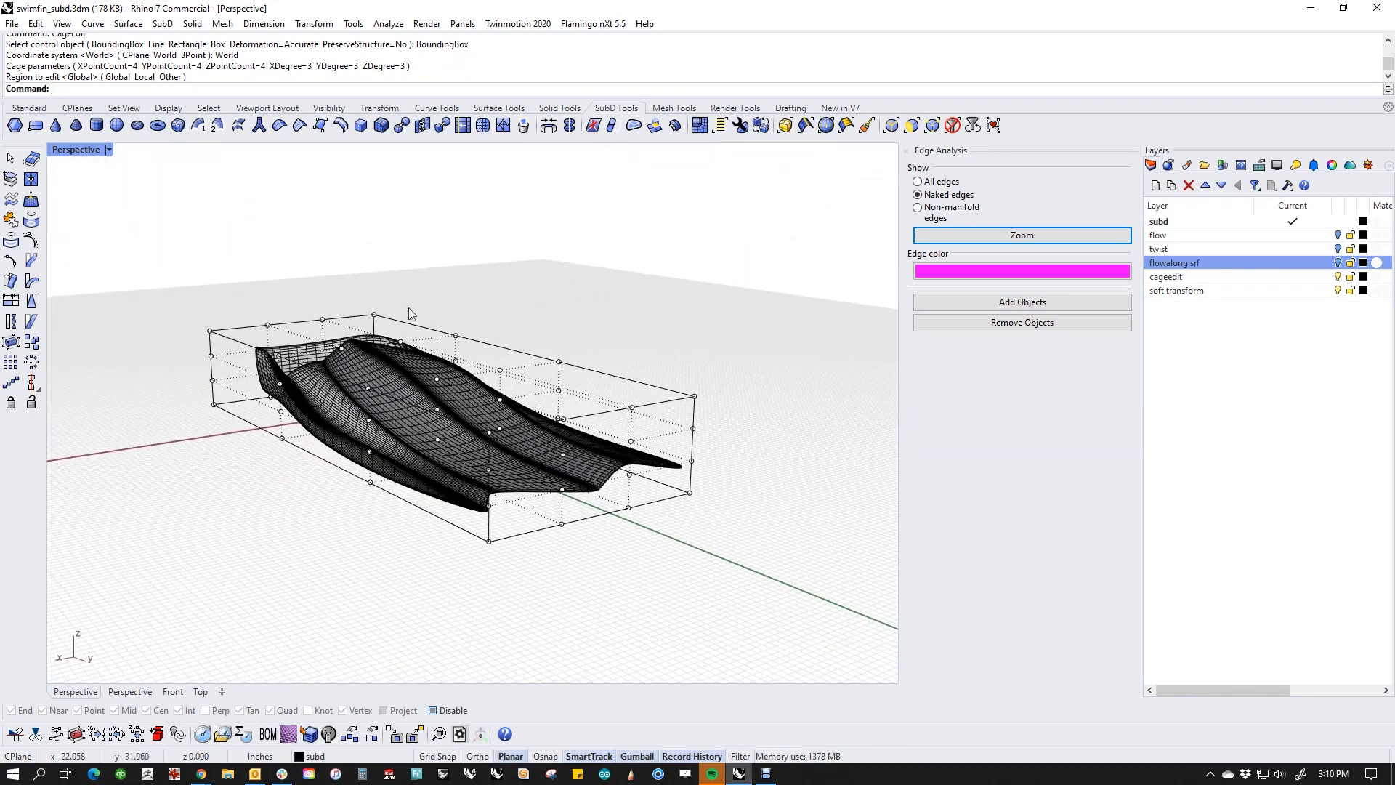
pyautogui.moveTo(372, 511); pyautogui.dragTo(525, 348, button='right')
pyautogui.moveTo(514, 275); pyautogui.dragTo(631, 607)
pyautogui.moveTo(645, 601); pyautogui.dragTo(661, 477, button='right')
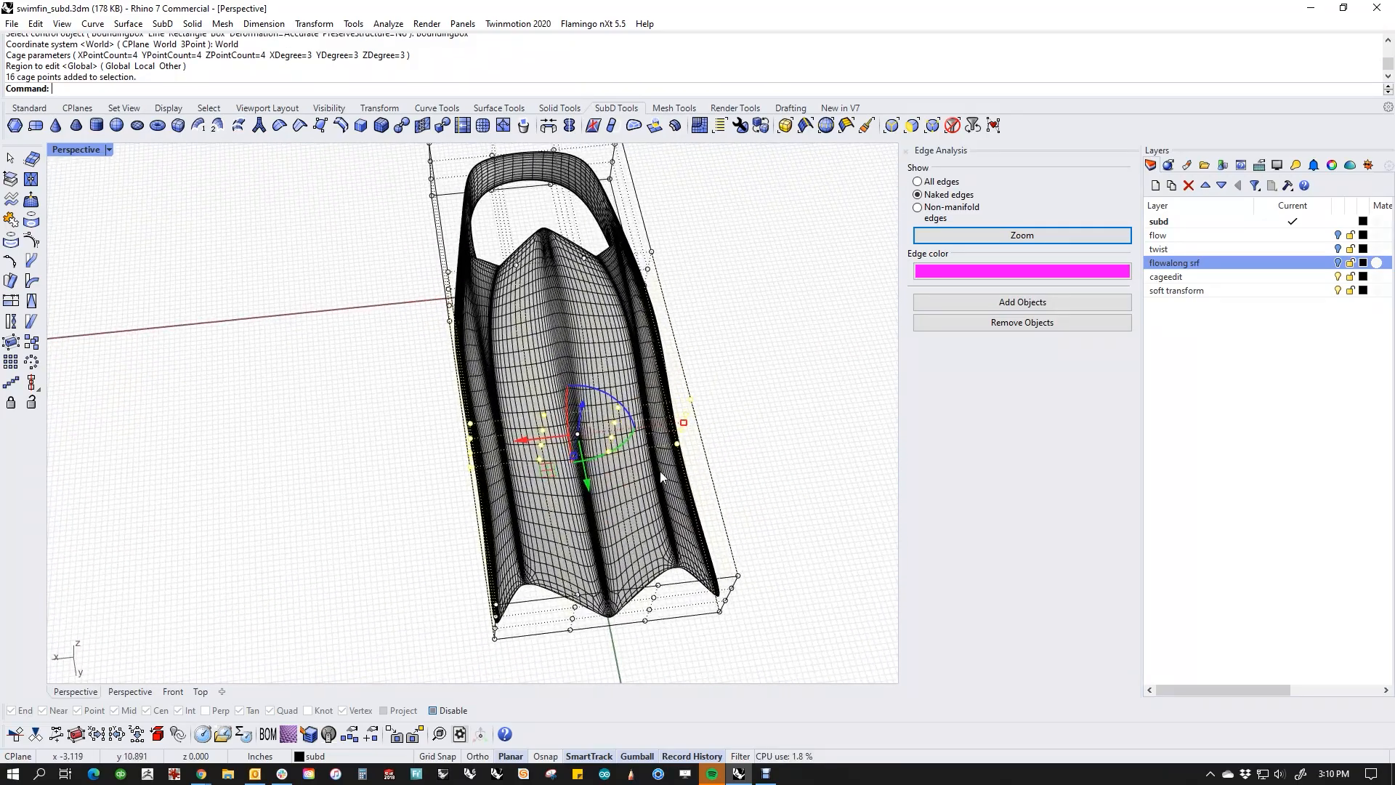
pyautogui.moveTo(684, 425); pyautogui.dragTo(688, 421)
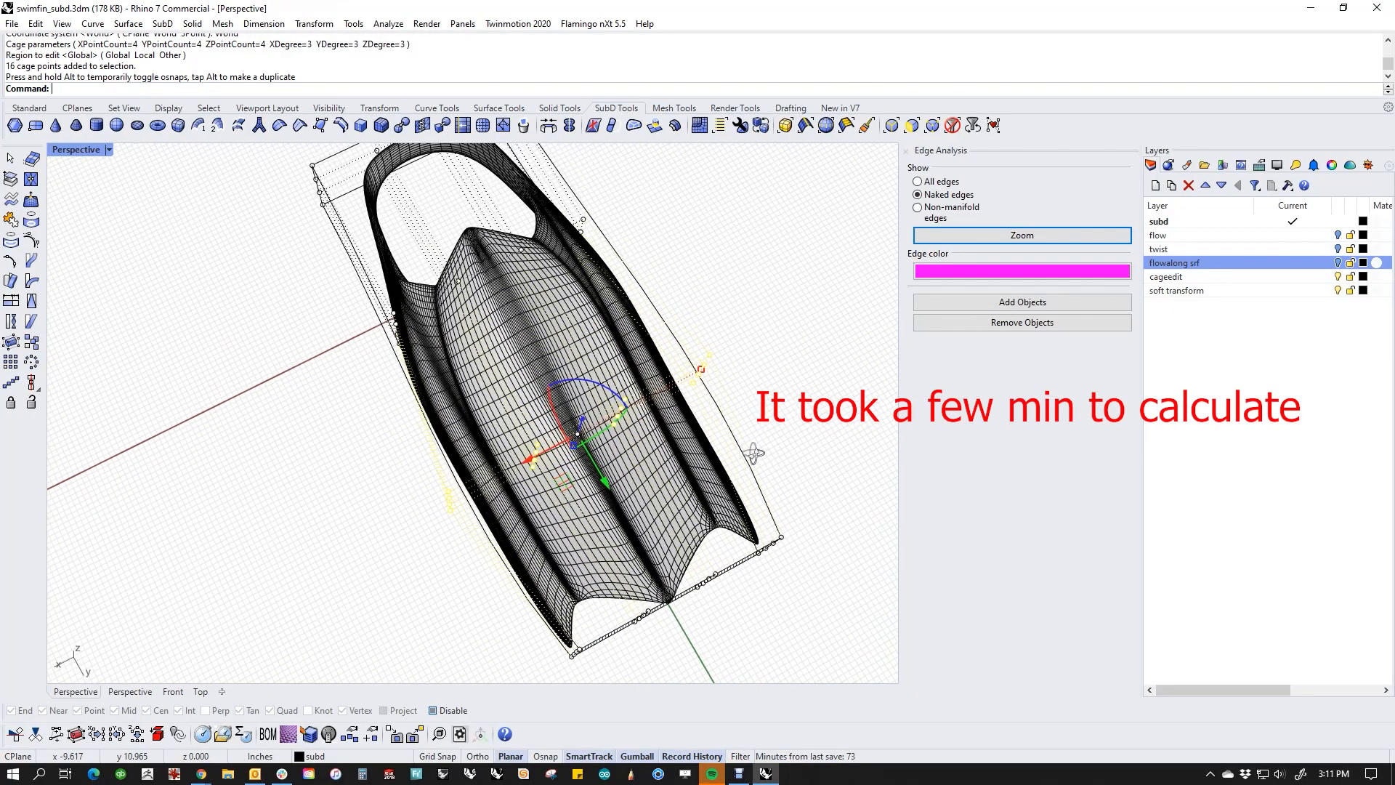
pyautogui.moveTo(753, 453); pyautogui.dragTo(680, 365, button='right')
pyautogui.press('Escape')
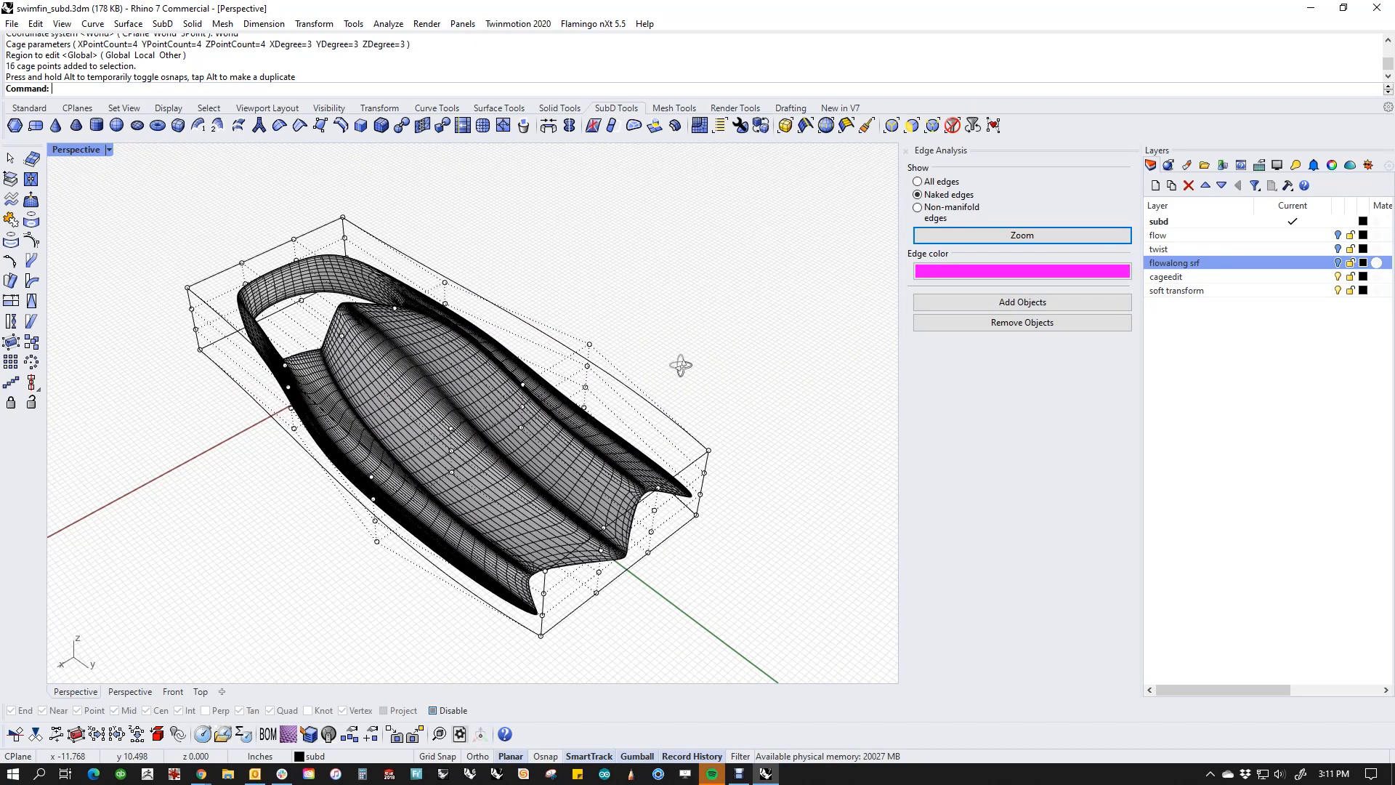
# Step: Undo the cage point scale, the CageEdit, the fin's subdivisions and the curve deletion before them
pyautogui.hotkey('ctrl', 'z')
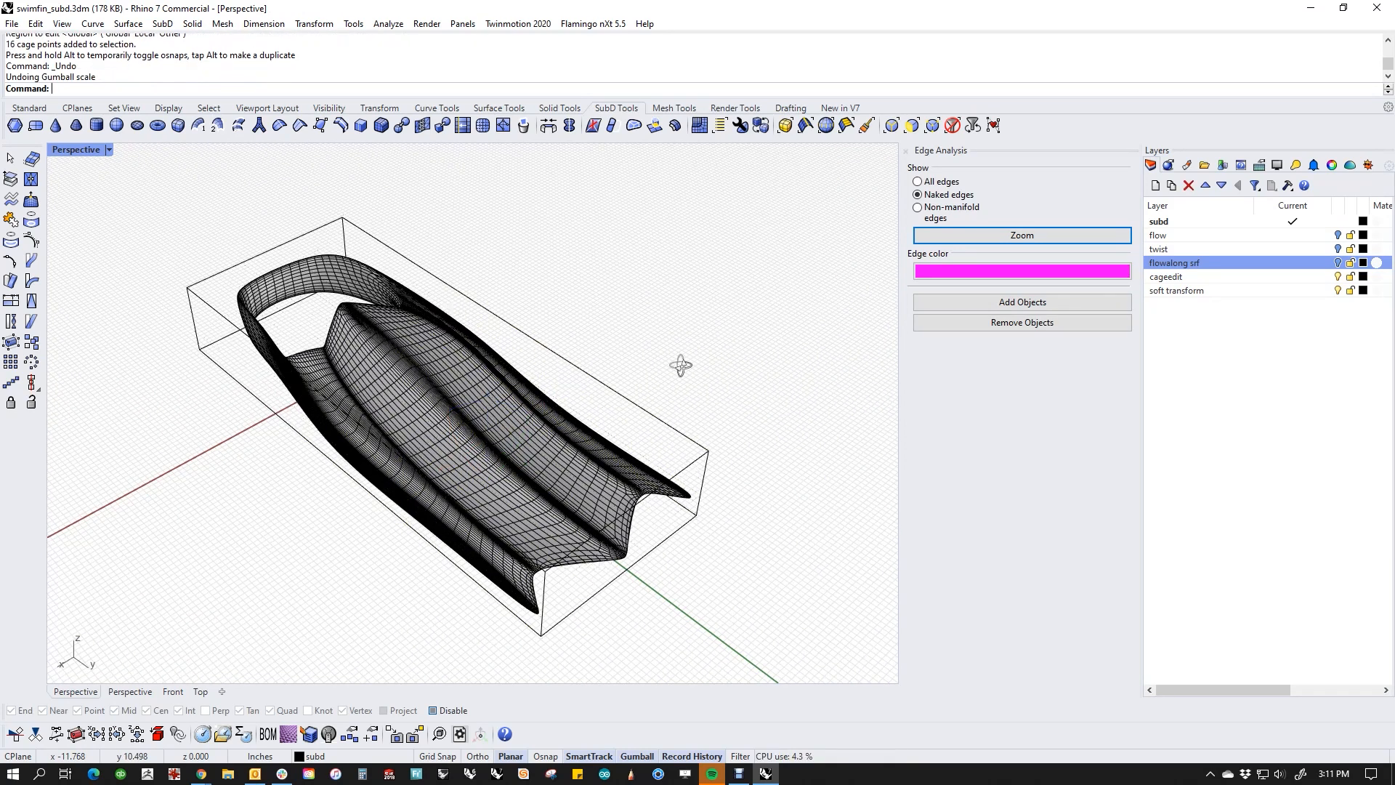
pyautogui.hotkey('ctrl', 'z')
pyautogui.hotkey('ctrl', 'z')
pyautogui.hotkey('ctrl', 'z')
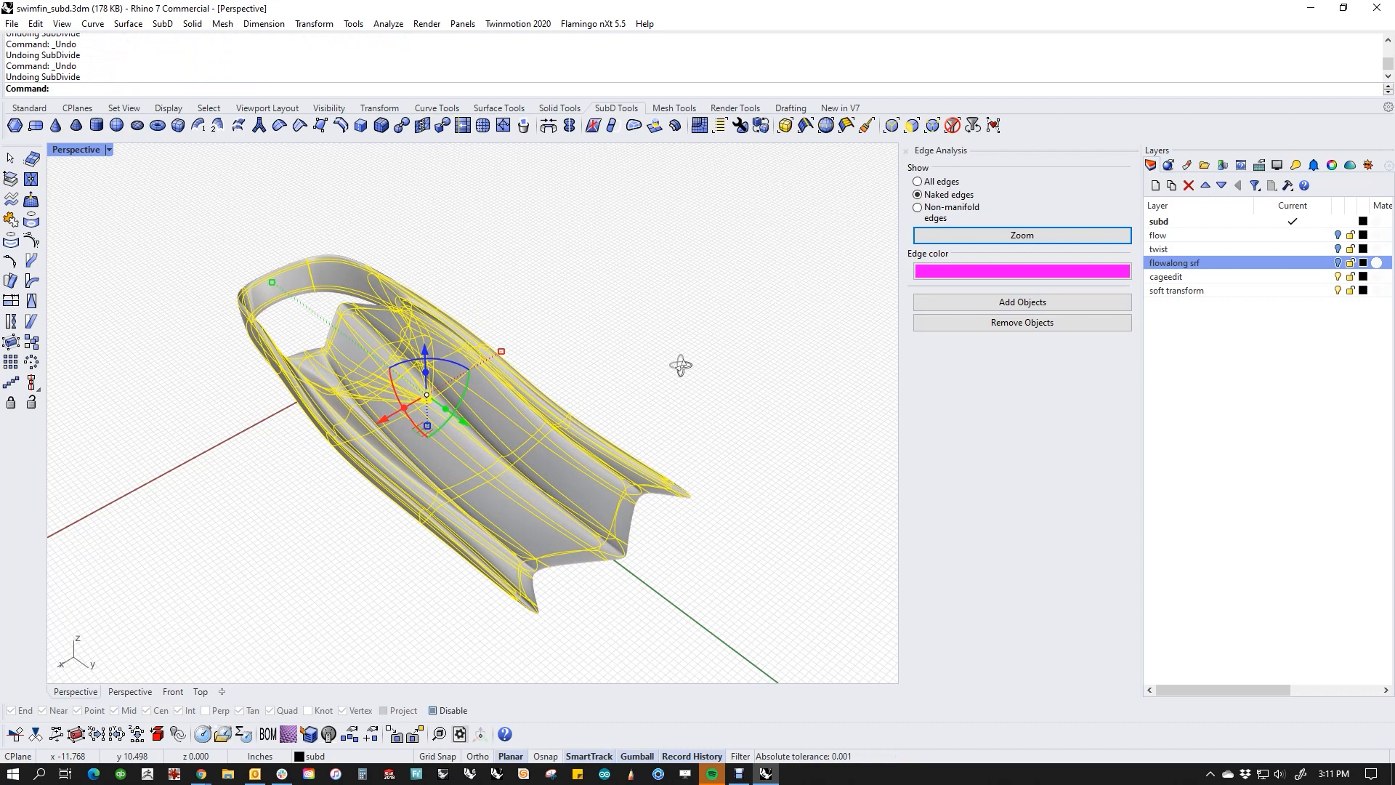
pyautogui.hotkey('ctrl', 'z')
# Step: Delete the open curve beside the fin's blade tip
pyautogui.click(667, 382)
pyautogui.moveTo(722, 388); pyautogui.dragTo(741, 508)
pyautogui.click(719, 496)
pyautogui.press('Delete')
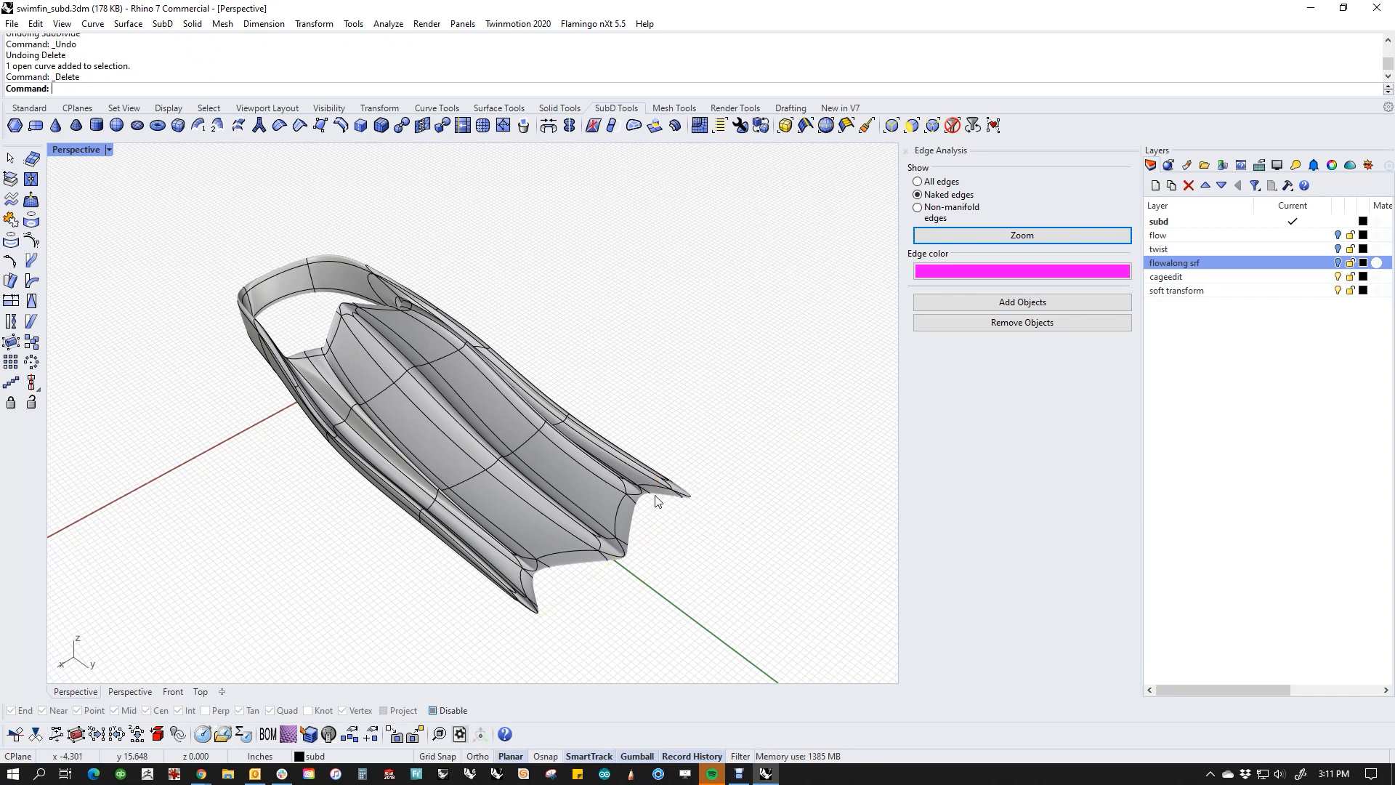
# Step: Start CageEdit on the fin SubD with a World-aligned bounding box as the control object
pyautogui.click(442, 398)
pyautogui.keyDown('shift'); pyautogui.moveTo(441, 398); pyautogui.dragTo(391, 427, button='right'); pyautogui.keyUp('shift')
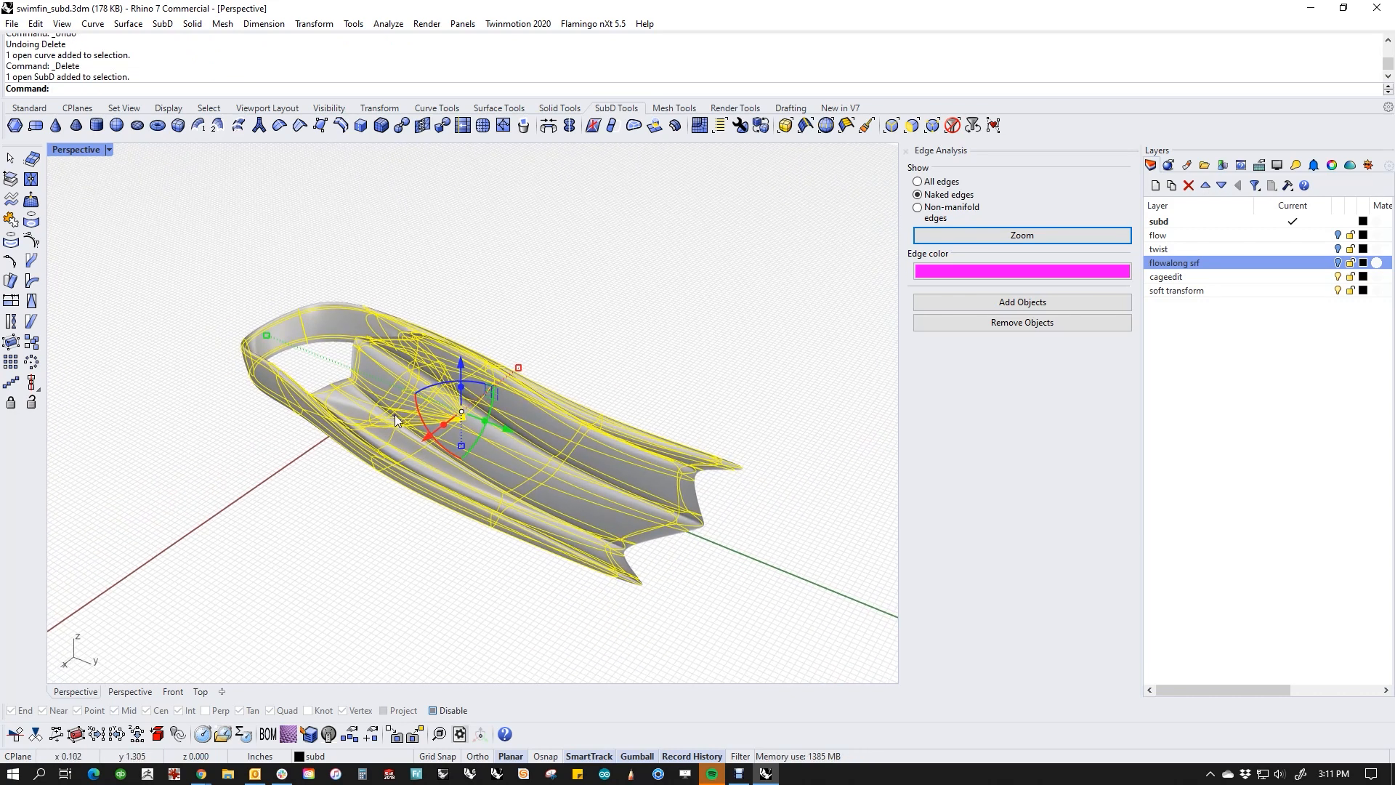
pyautogui.write('CageEd')
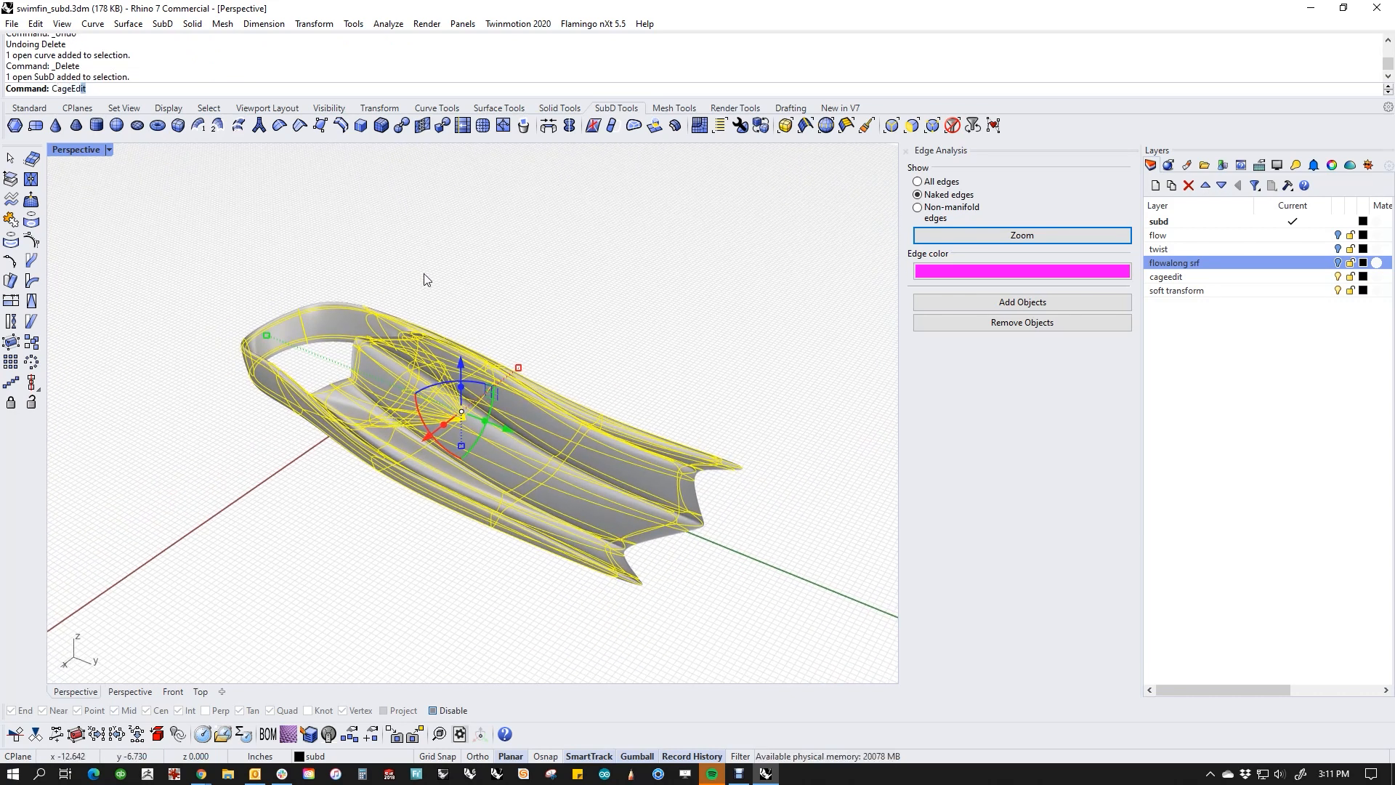
pyautogui.write('it')
pyautogui.press('Return')
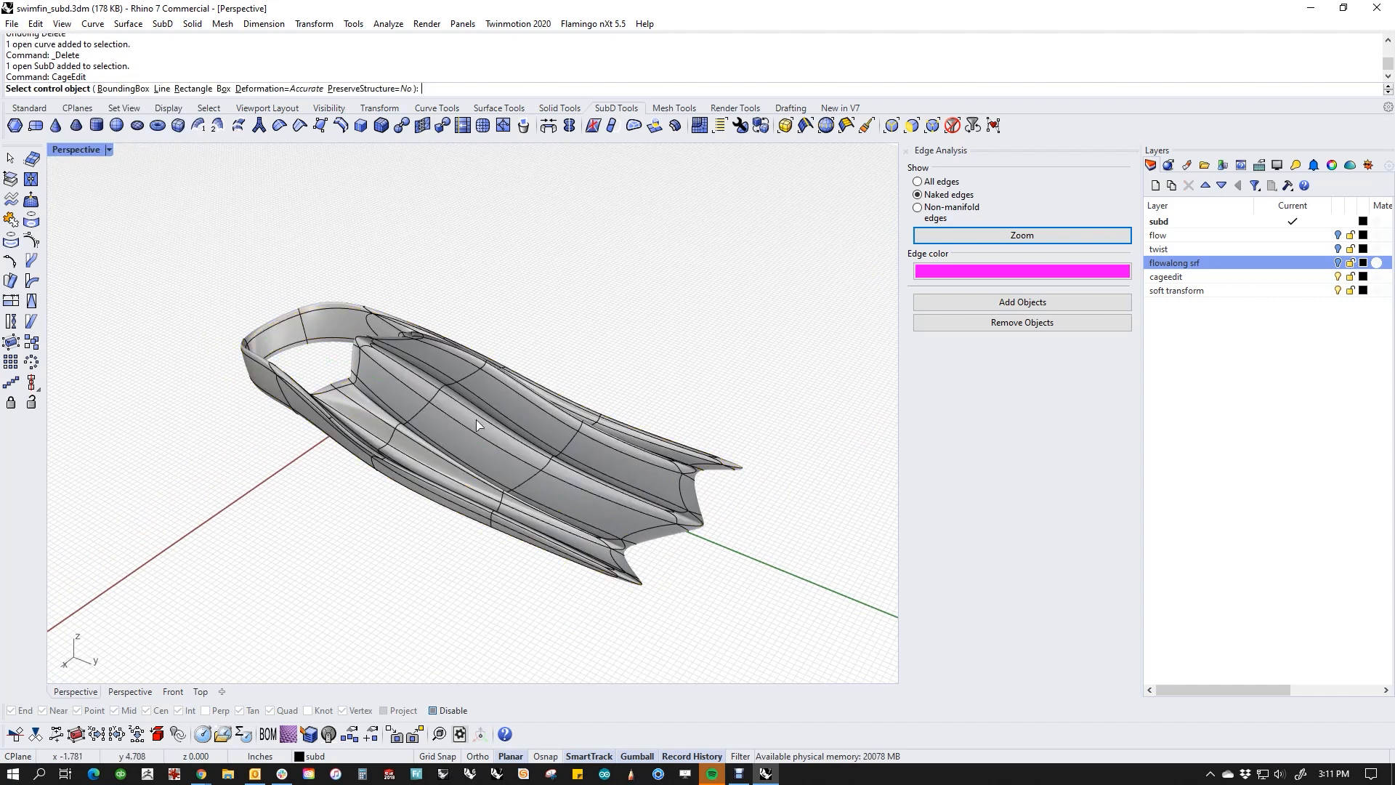
pyautogui.click(123, 87)
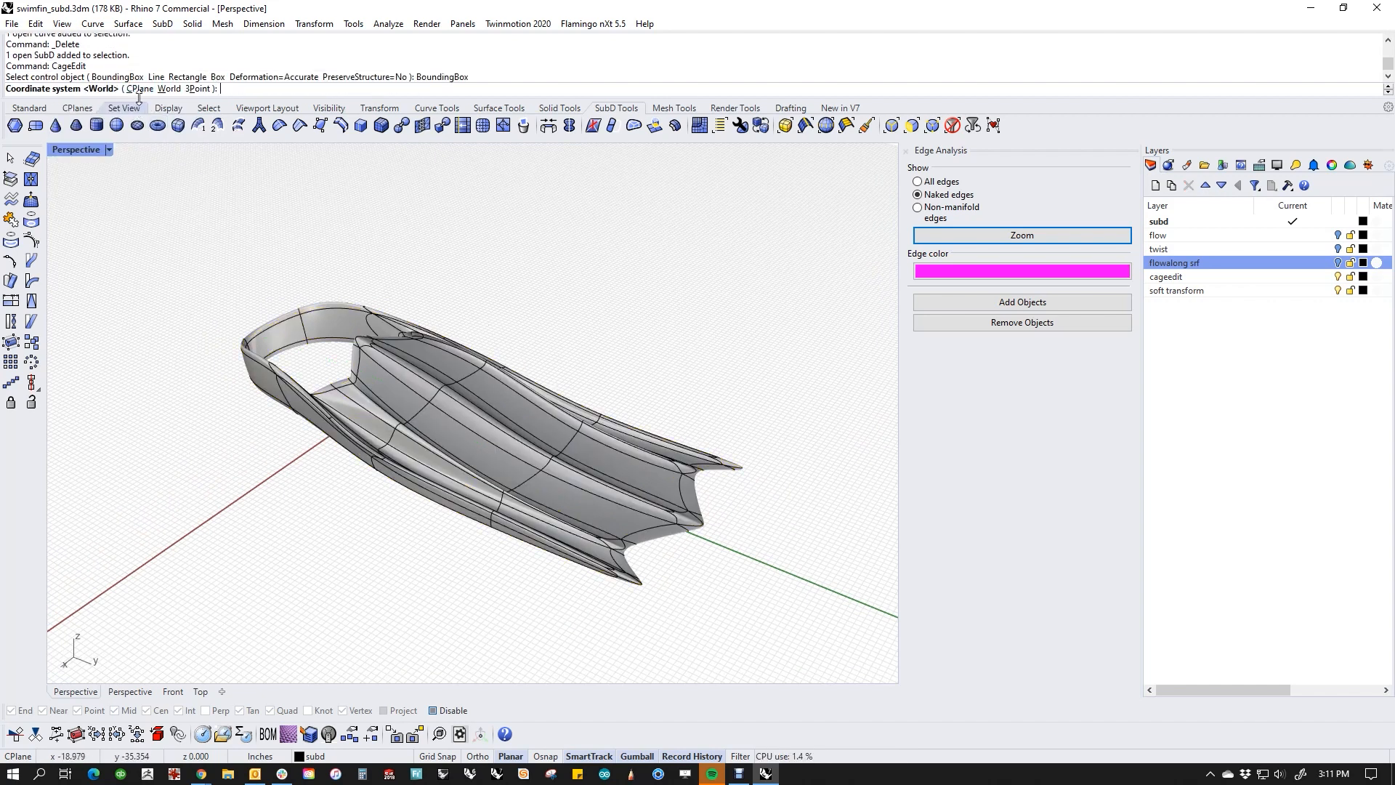
pyautogui.click(168, 89)
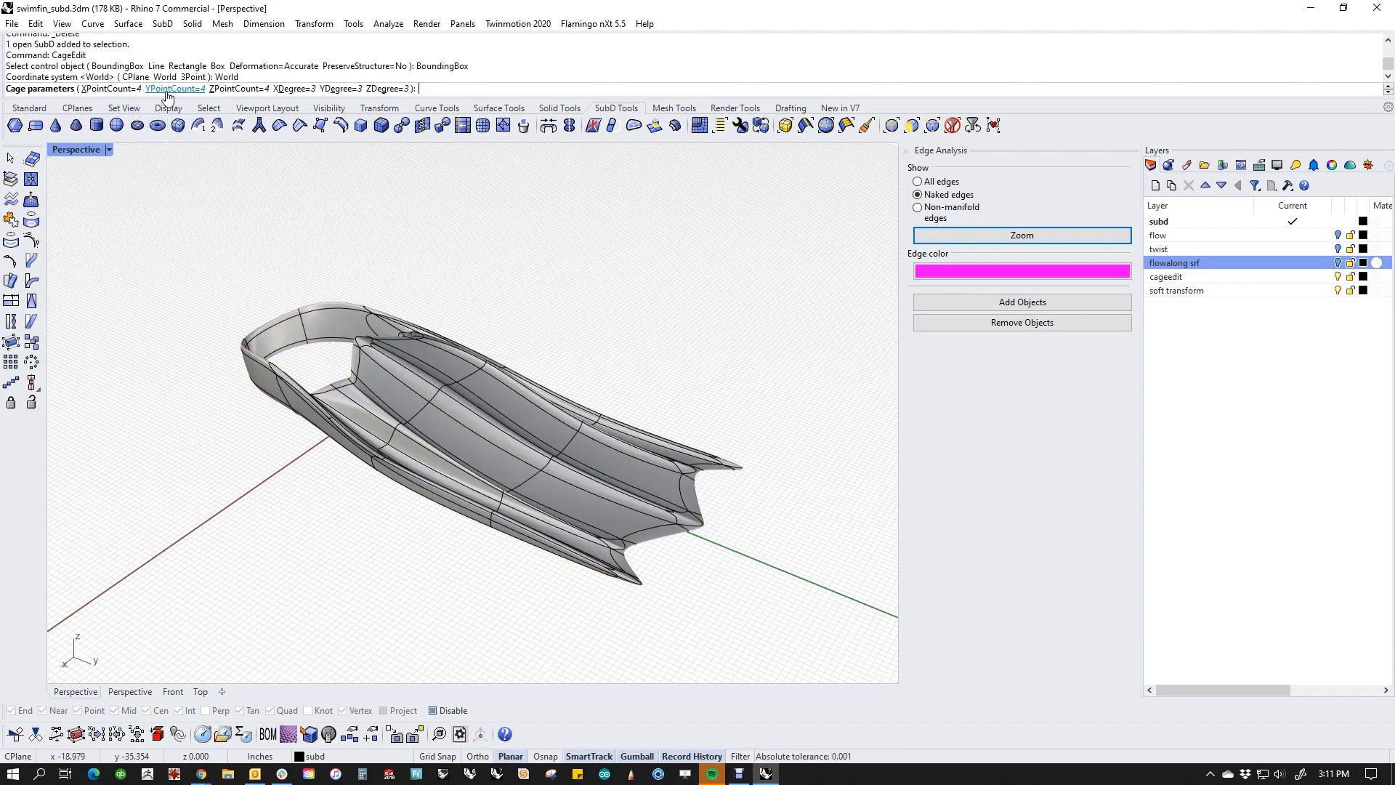
# Step: Set the cage to 6 points in X, Y and Z, keeping degree 3, and apply it to the Global region
pyautogui.click(109, 88)
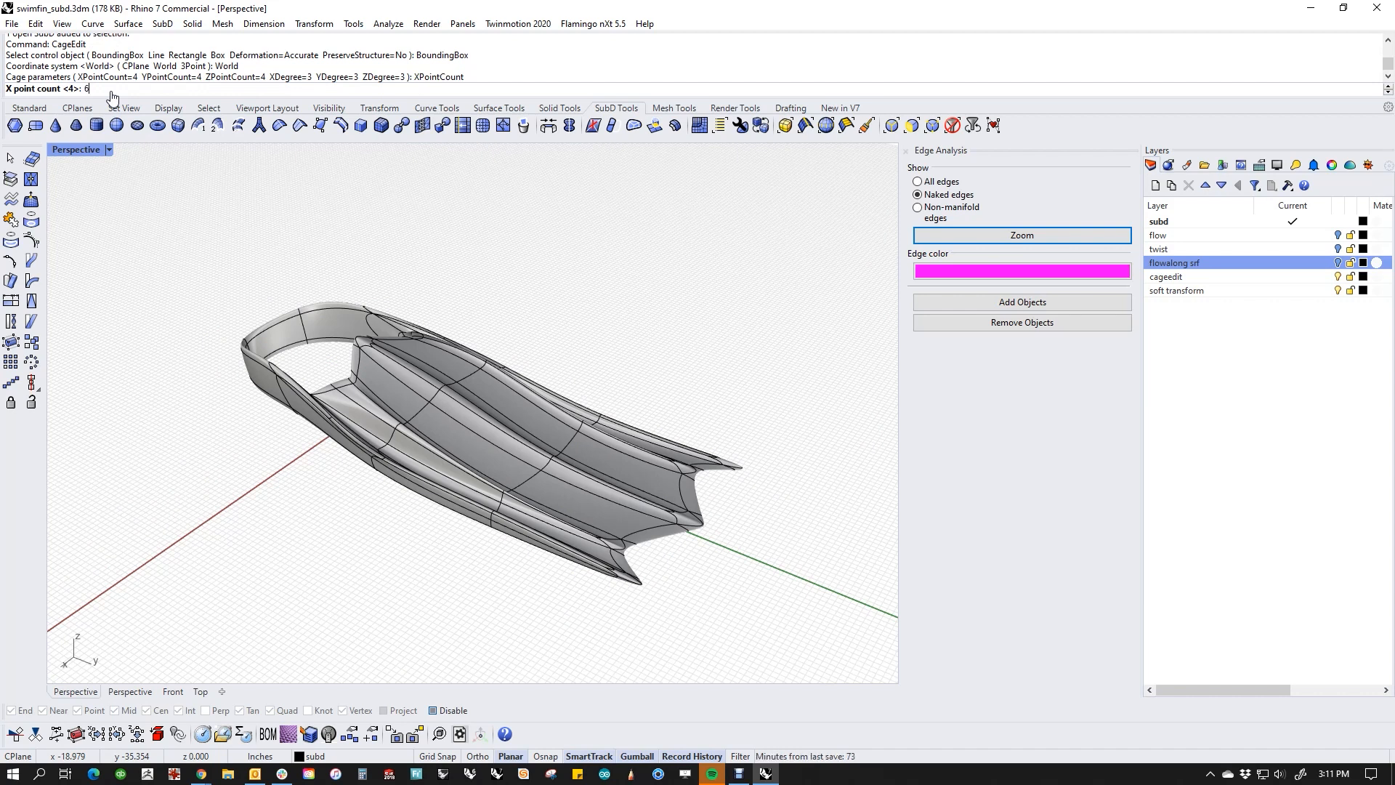
pyautogui.write('6')
pyautogui.press('Return')
pyautogui.click(164, 88)
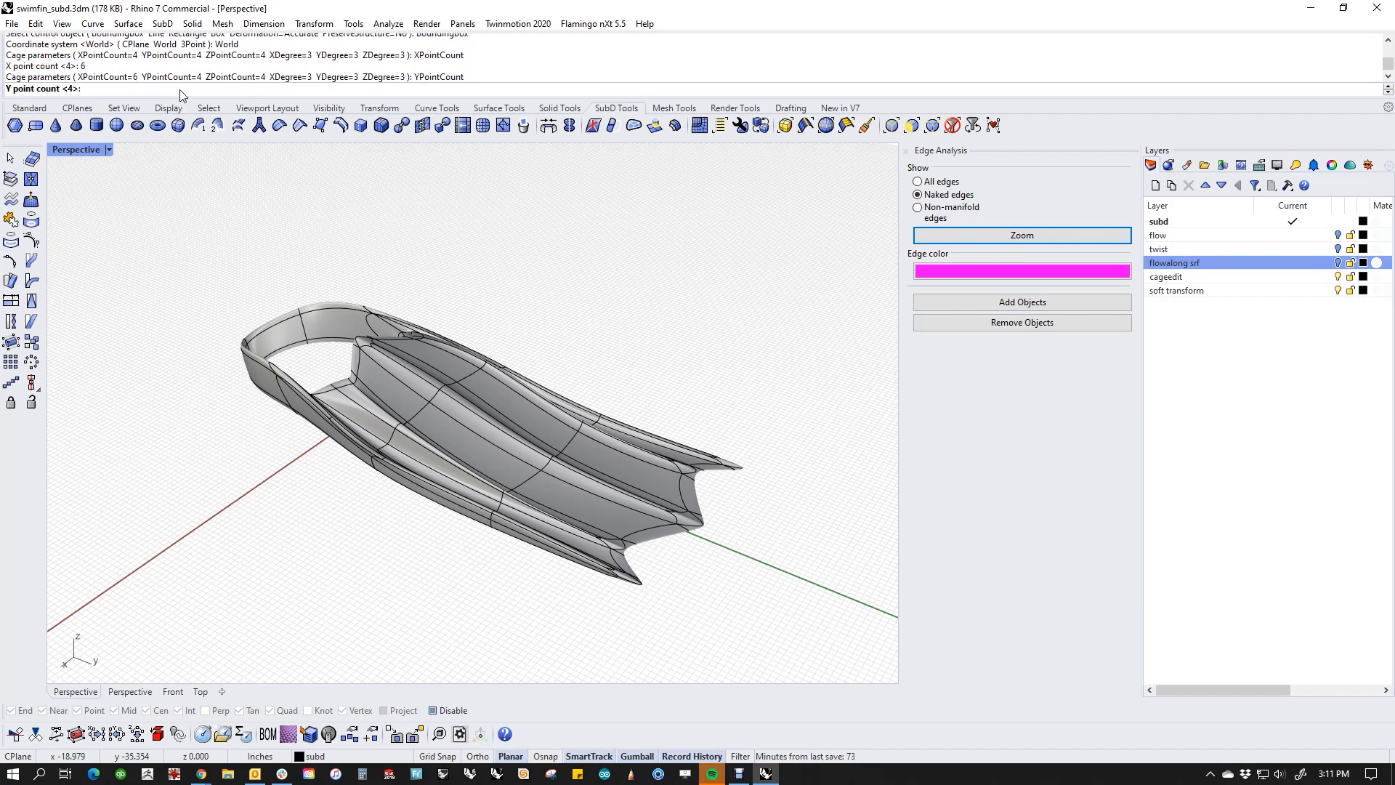
pyautogui.write('6')
pyautogui.press('Return')
pyautogui.click(239, 88)
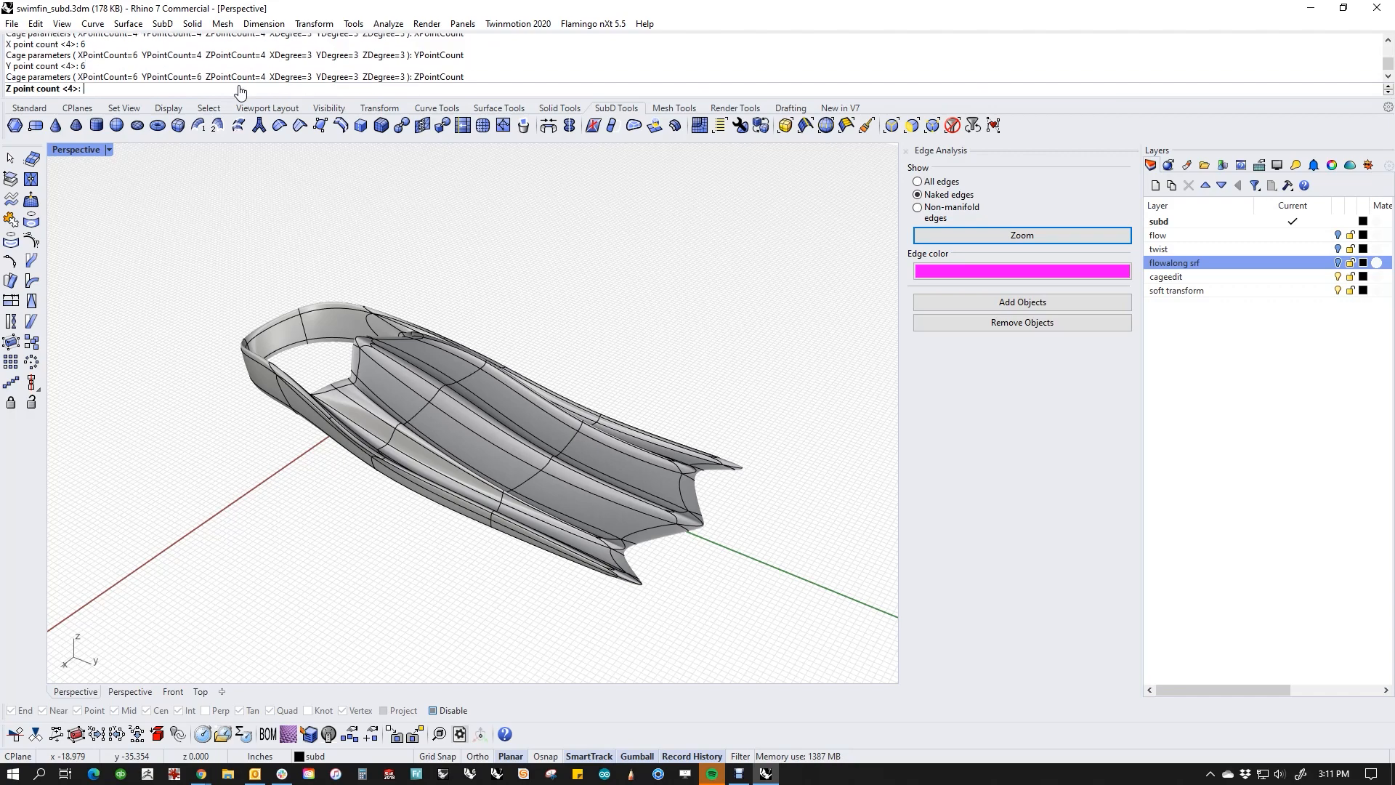
pyautogui.write('6')
pyautogui.press('Return')
pyautogui.press('Return')
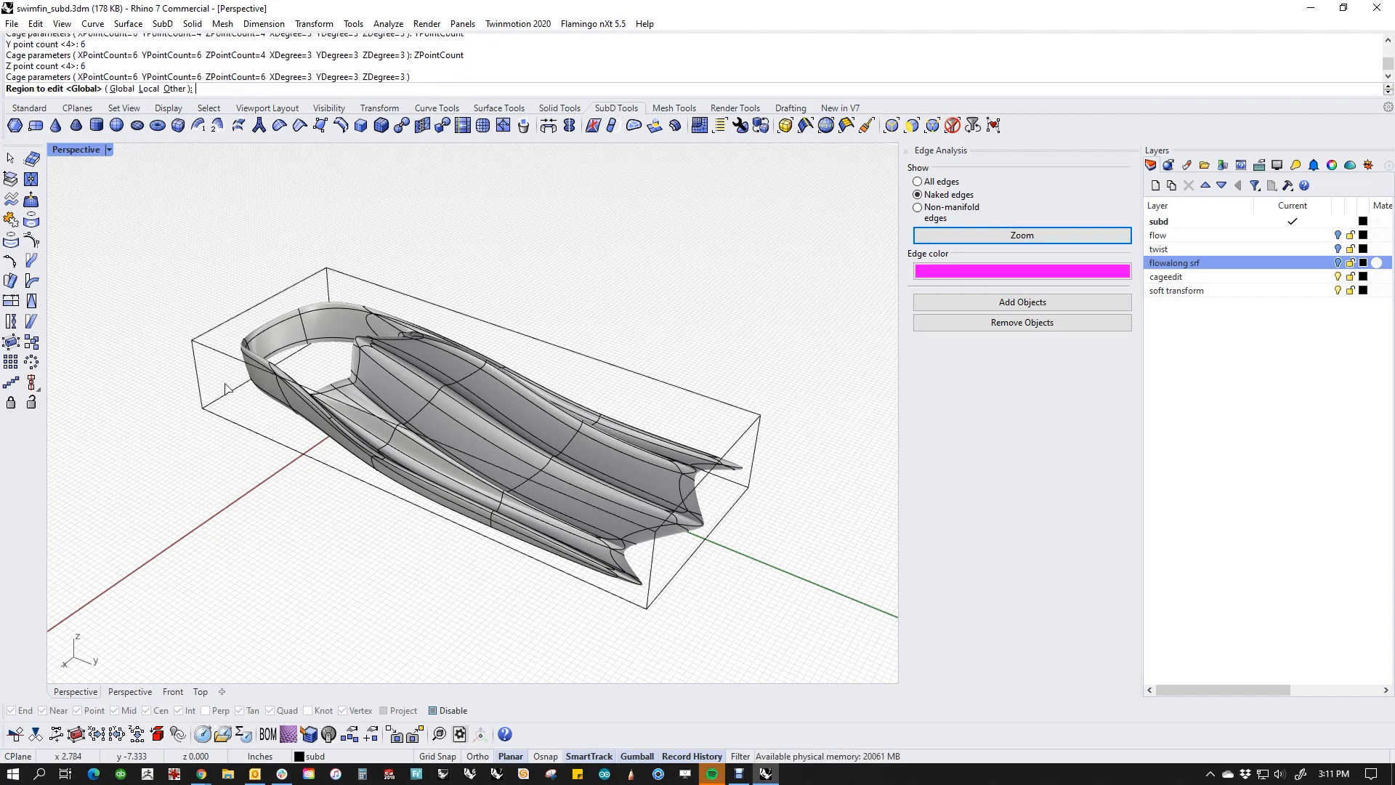
pyautogui.press('Return')
# Step: Move the end row of 36 cage points at the blade tip upward, and deselect them
pyautogui.moveTo(280, 495); pyautogui.dragTo(363, 433, button='right')
pyautogui.moveTo(666, 482); pyautogui.dragTo(615, 531, button='right')
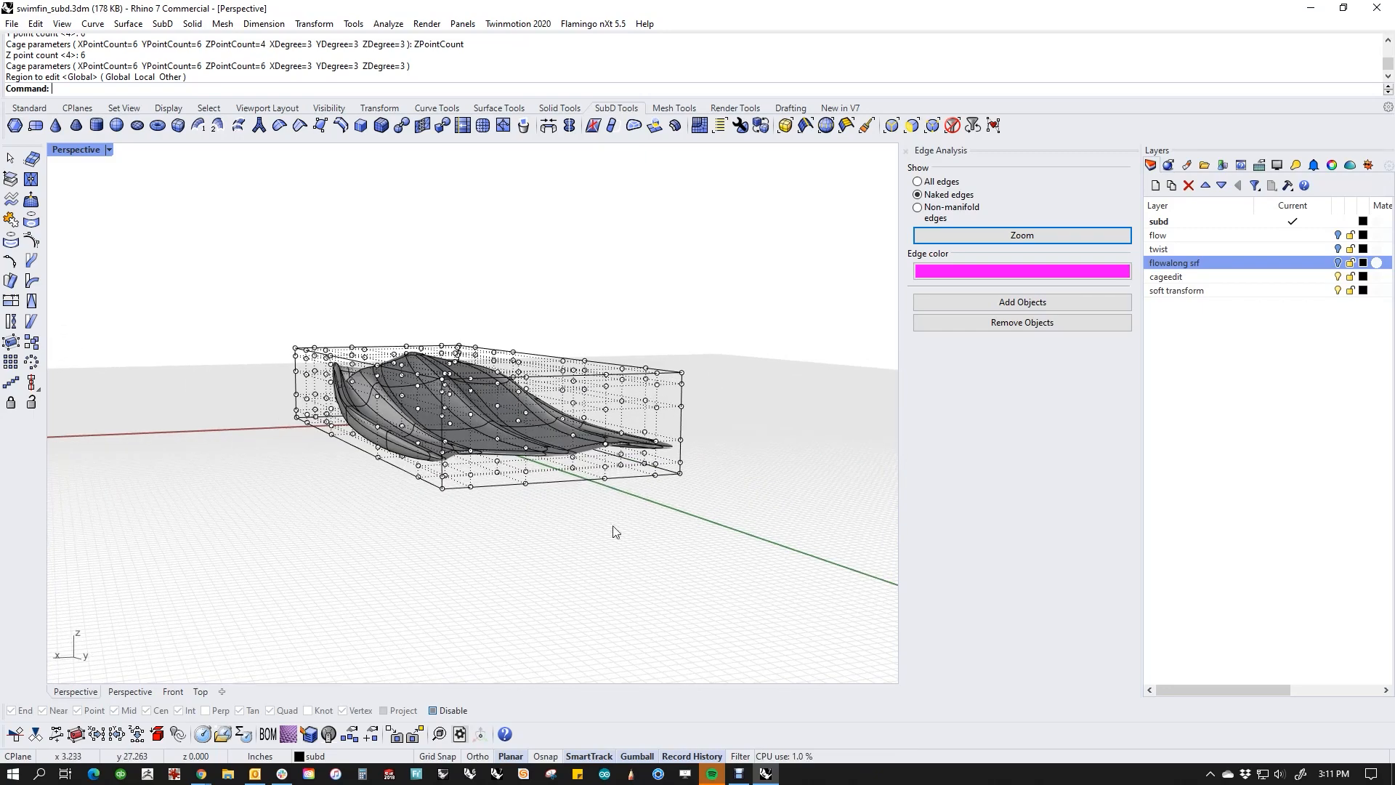
pyautogui.moveTo(547, 493); pyautogui.dragTo(544, 661, button='right')
pyautogui.moveTo(498, 619); pyautogui.dragTo(595, 436, button='right')
pyautogui.scroll(5, 596, 436)
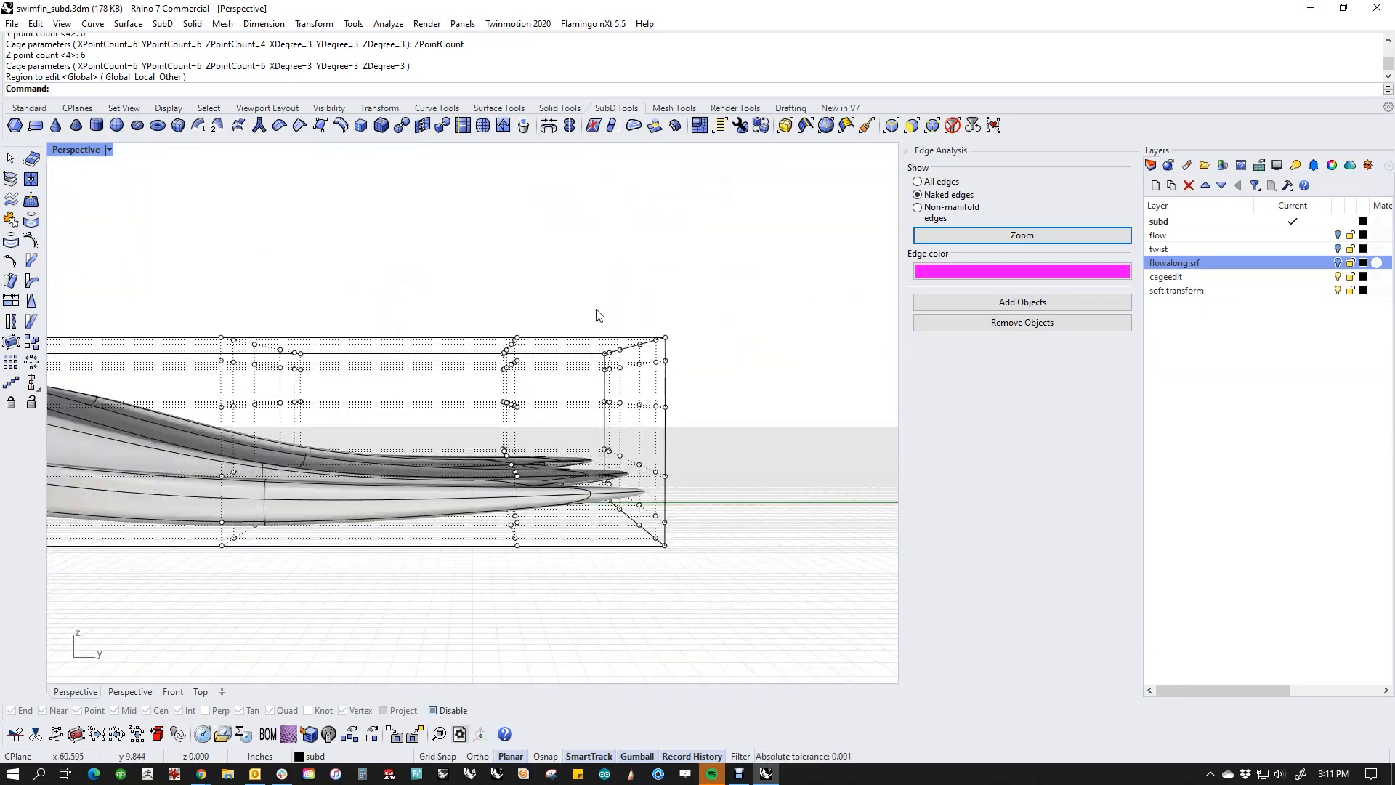
pyautogui.moveTo(582, 274); pyautogui.dragTo(733, 614)
pyautogui.moveTo(734, 613); pyautogui.dragTo(701, 573, button='right')
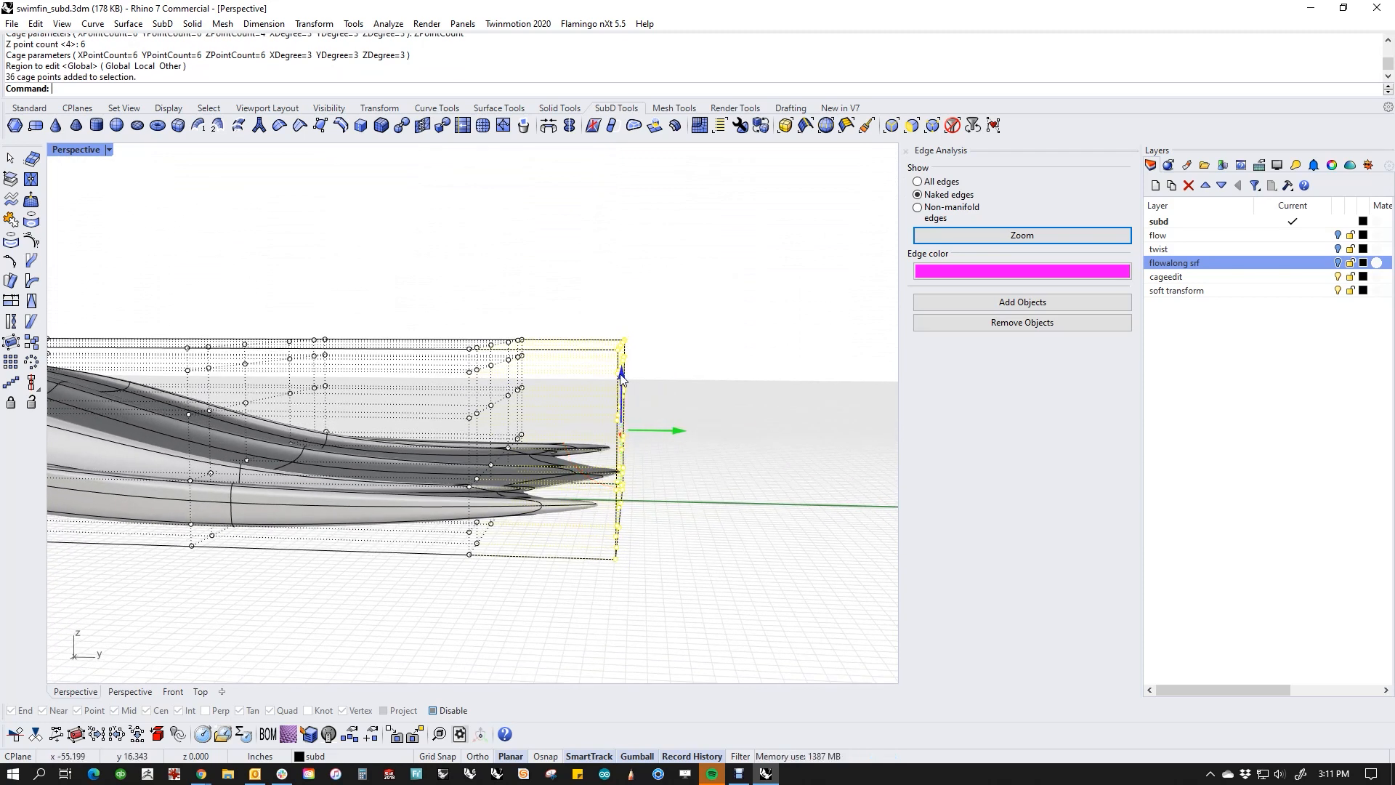
pyautogui.moveTo(622, 380); pyautogui.dragTo(599, 410)
pyautogui.click(681, 544)
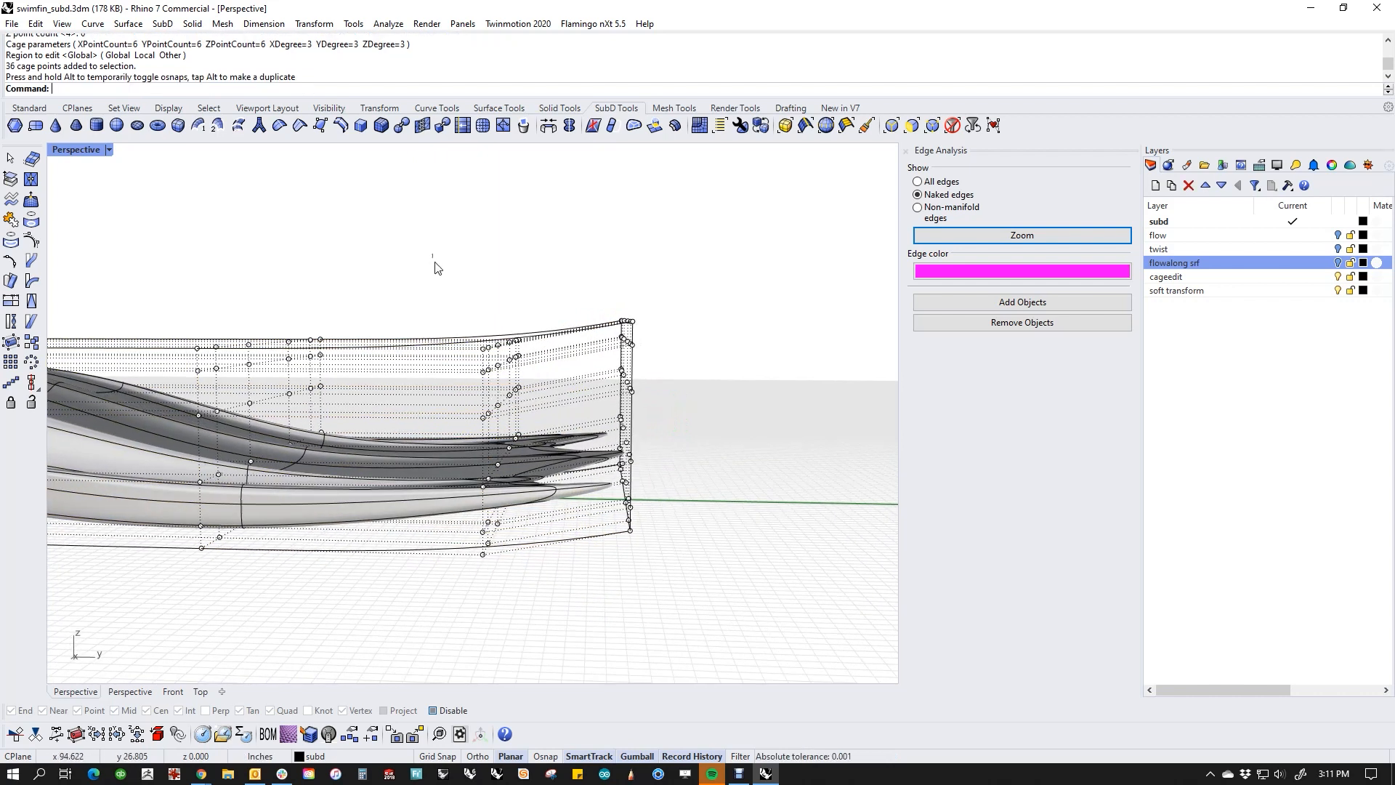
# Step: Move the 36 cage points of the row just before the blade tip downward, and deselect them
pyautogui.moveTo(435, 268); pyautogui.dragTo(568, 591)
pyautogui.moveTo(505, 396); pyautogui.dragTo(509, 467)
pyautogui.click(651, 587)
pyautogui.moveTo(651, 587); pyautogui.dragTo(595, 581, button='right')
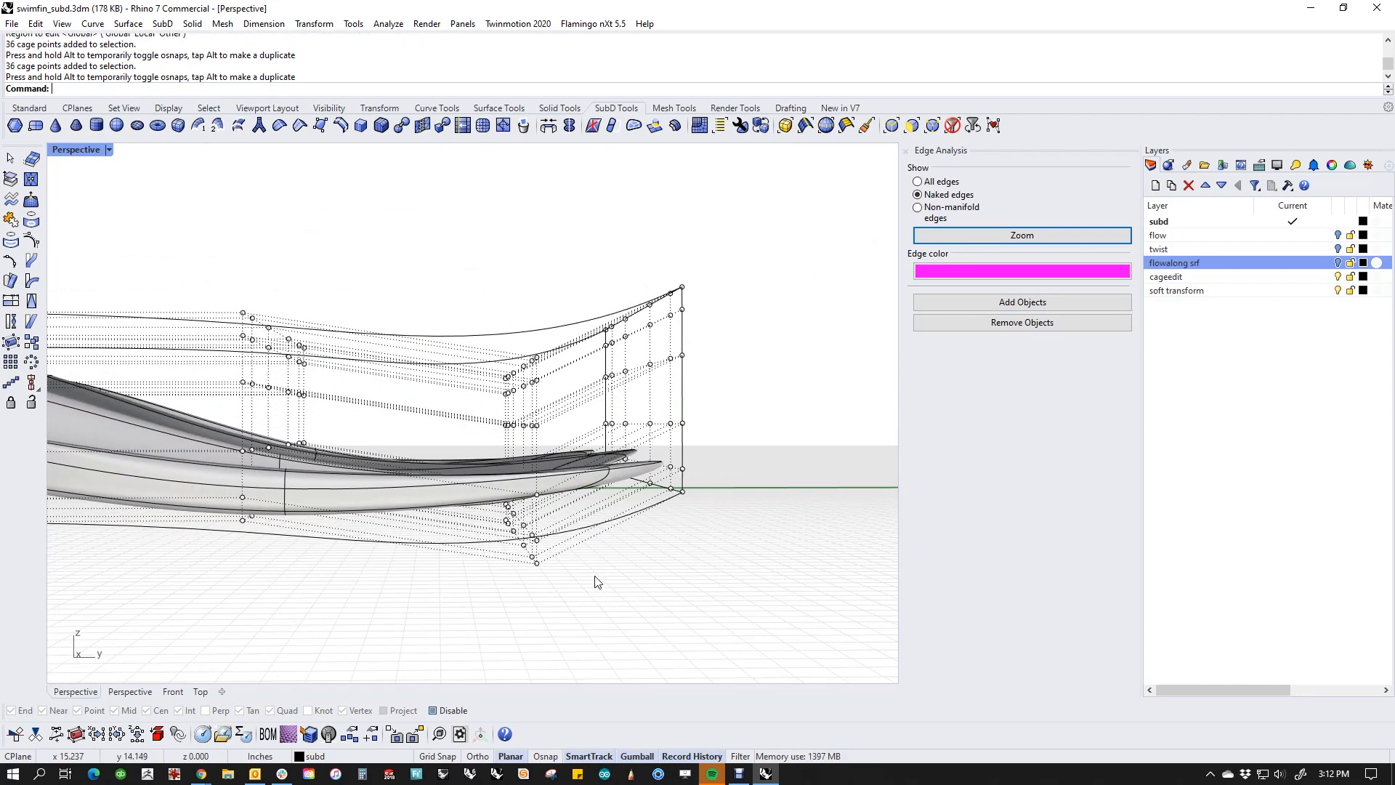
# Step: Select six middle cage points at the blade tip, extend the selection with SelU and SelV, and scale them vertically
pyautogui.moveTo(394, 509); pyautogui.dragTo(464, 494, button='right')
pyautogui.moveTo(352, 333); pyautogui.dragTo(617, 331, button='right')
pyautogui.scroll(5, 618, 336)
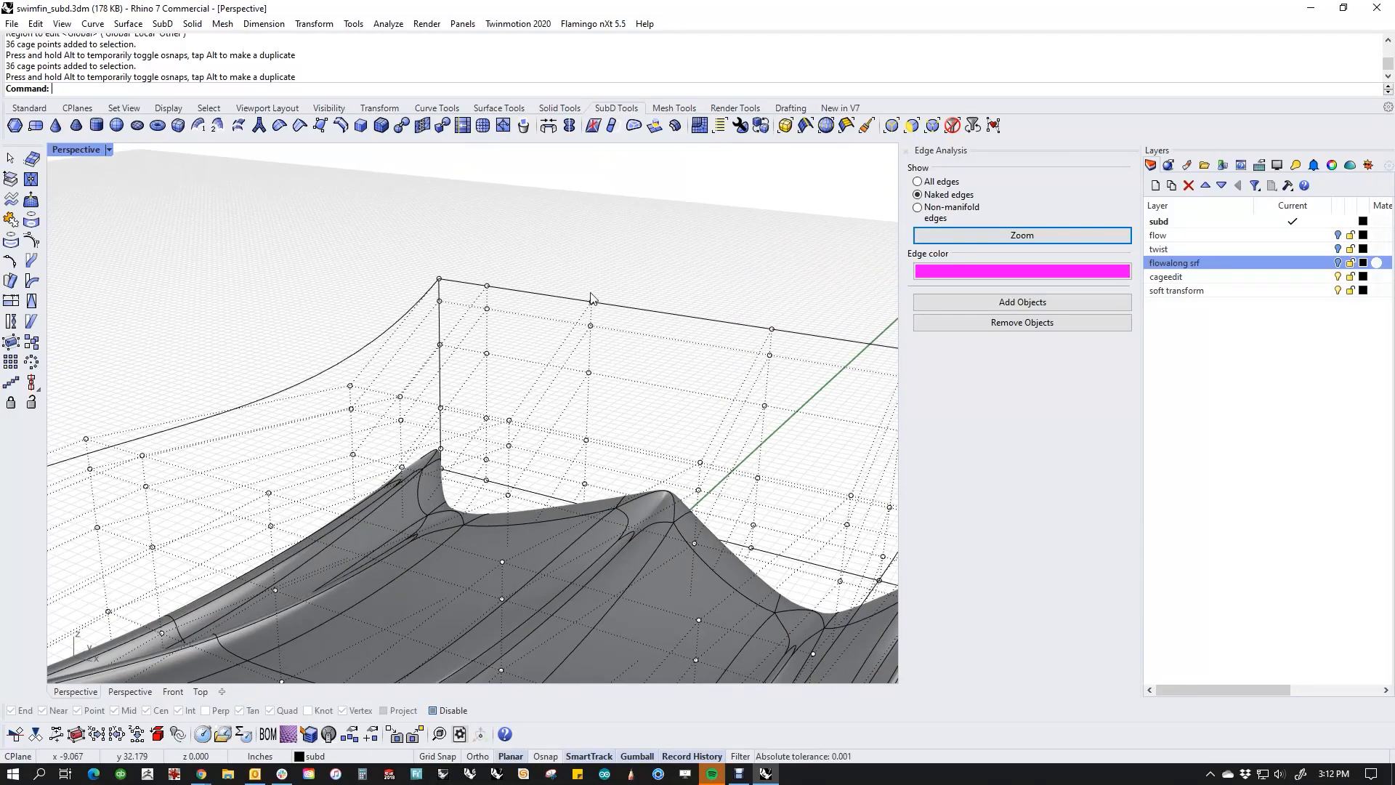
pyautogui.moveTo(579, 282); pyautogui.dragTo(812, 427)
pyautogui.moveTo(783, 441); pyautogui.dragTo(644, 401, button='right')
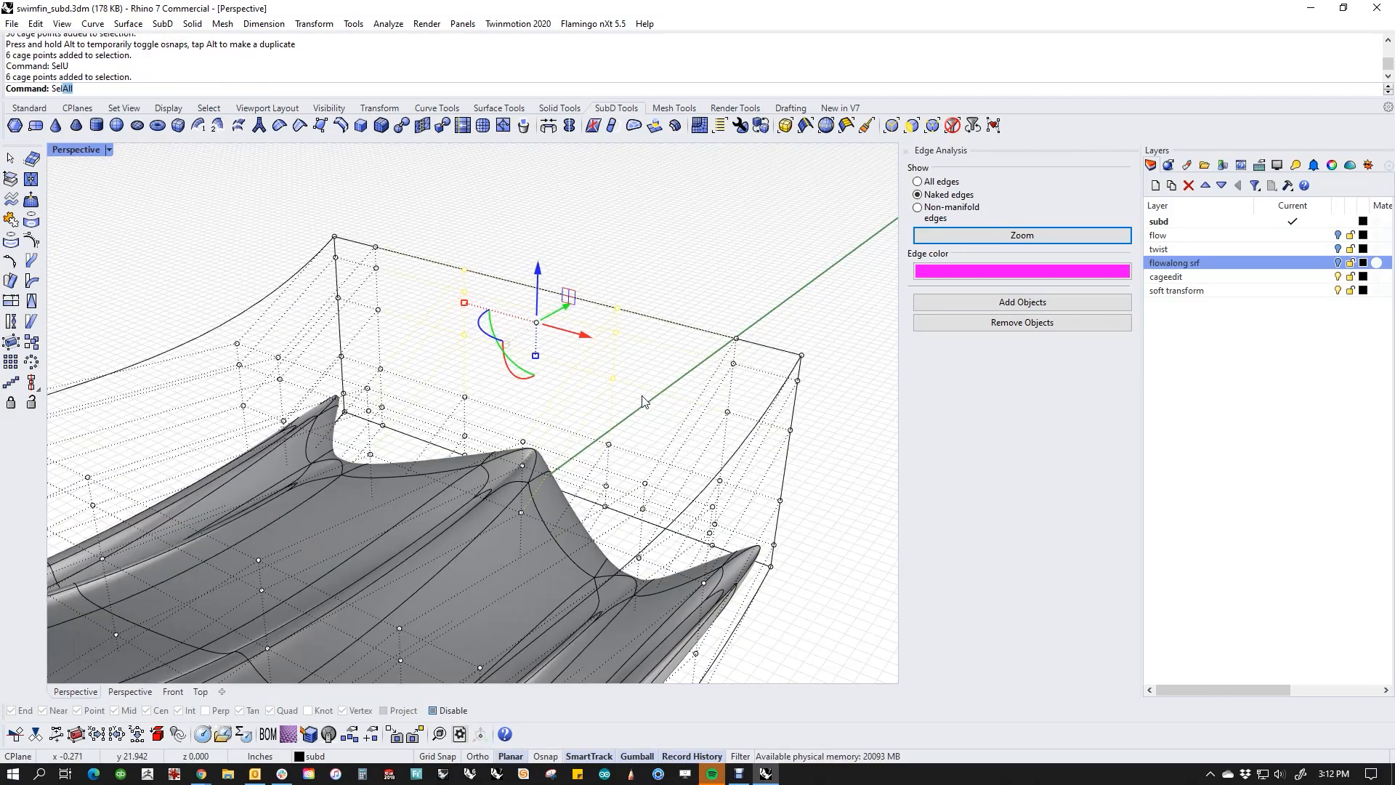
pyautogui.write('V')
pyautogui.press('Return')
pyautogui.moveTo(636, 500); pyautogui.dragTo(406, 363, button='right')
pyautogui.scroll(-4, 386, 492)
pyautogui.moveTo(429, 443); pyautogui.dragTo(354, 400, button='right')
pyautogui.scroll(3, 289, 459)
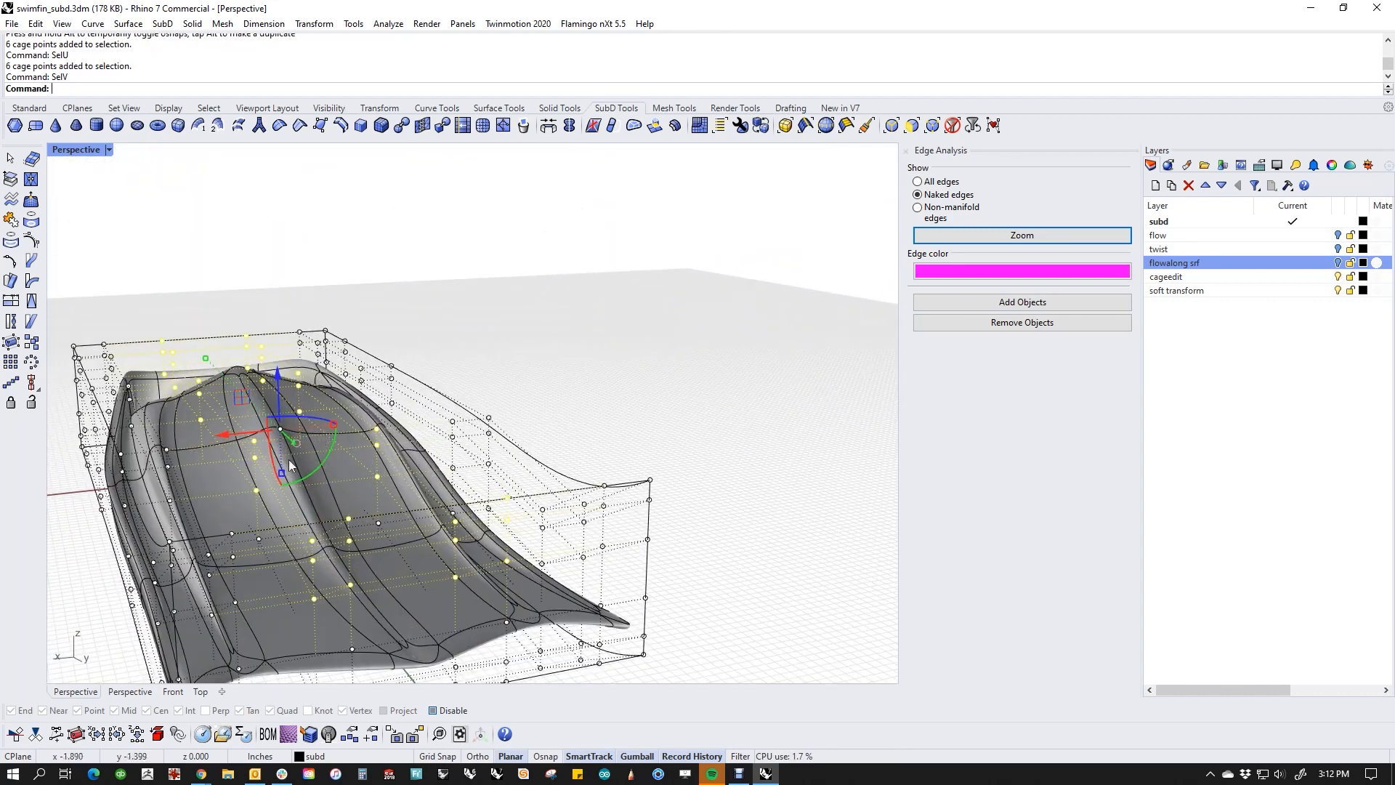
pyautogui.moveTo(281, 474); pyautogui.dragTo(284, 520)
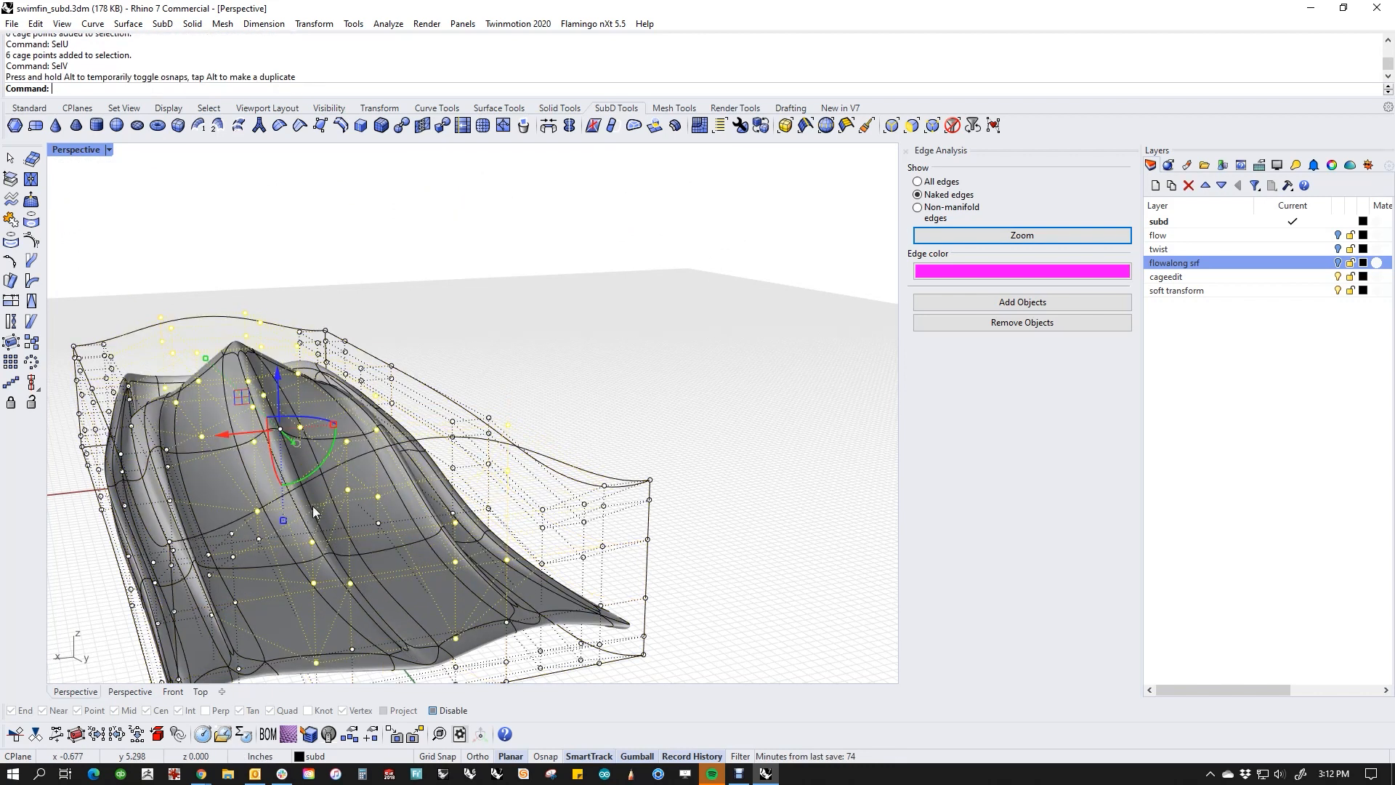
pyautogui.moveTo(485, 371); pyautogui.dragTo(449, 462, button='right')
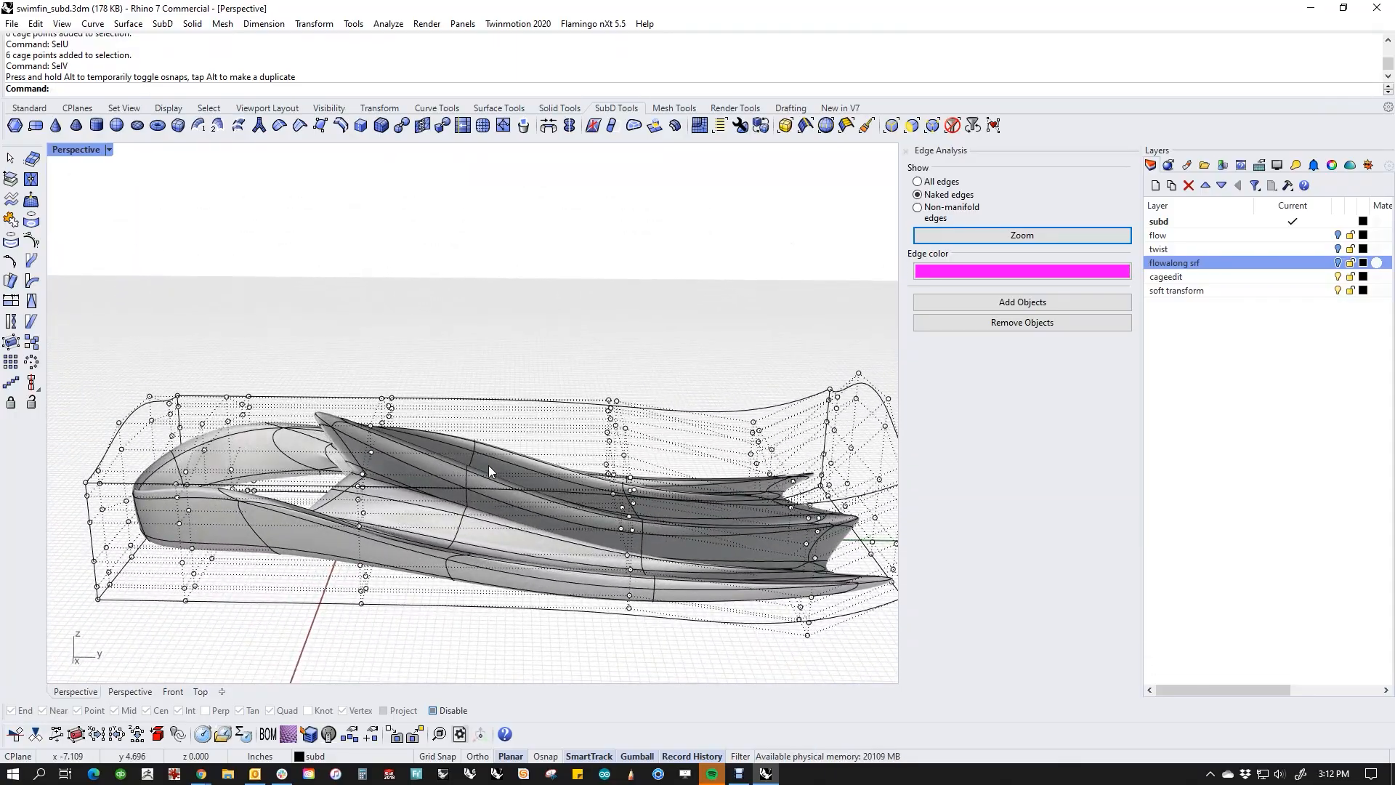
# Step: Undo the cage point scale, the point moves and the 6-point CageEdit
pyautogui.hotkey('ctrl', 'z')
pyautogui.hotkey('ctrl', 'z')
pyautogui.hotkey('ctrl', 'z')
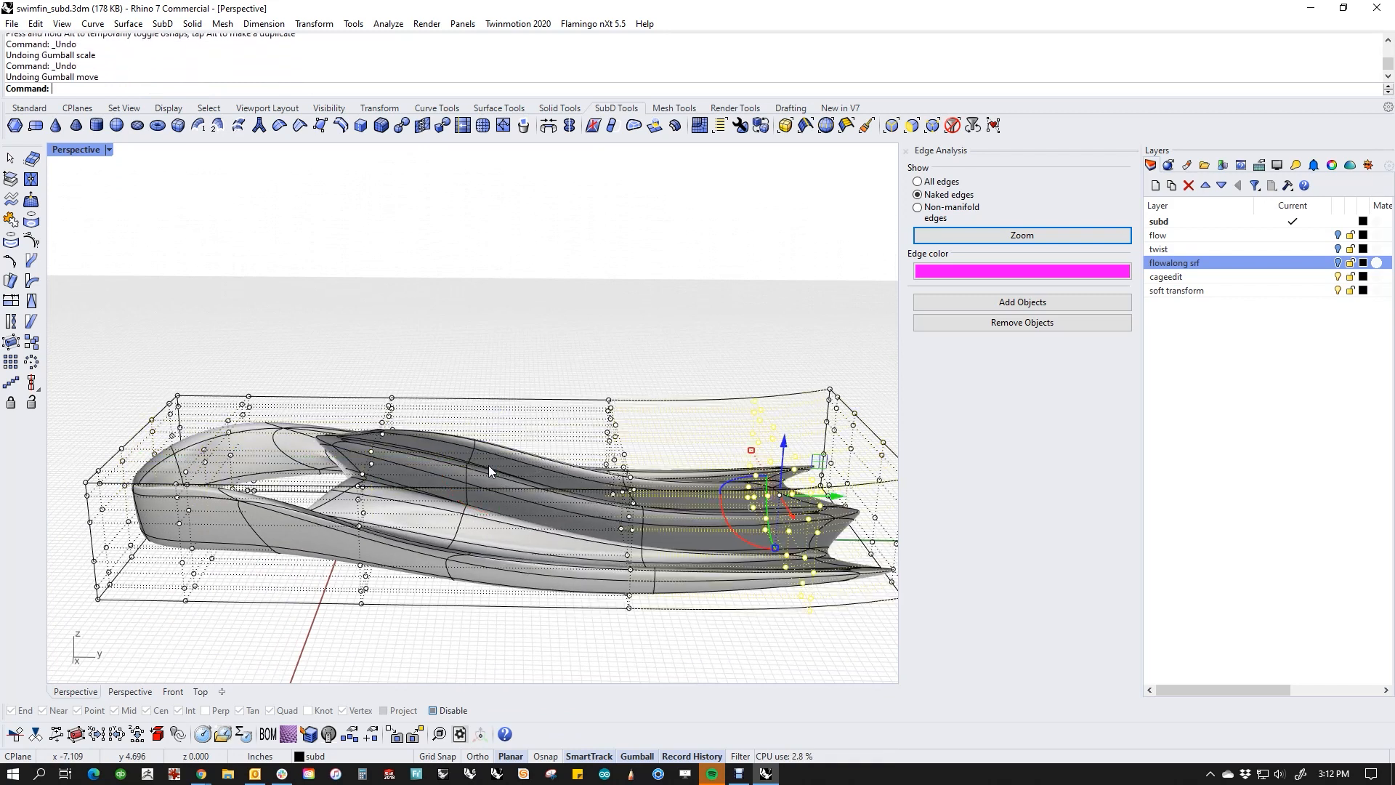
# Step: Start CageEdit on the fin again with a World-aligned bounding box as the control object
pyautogui.moveTo(558, 460); pyautogui.dragTo(476, 490, button='right')
pyautogui.click(439, 491)
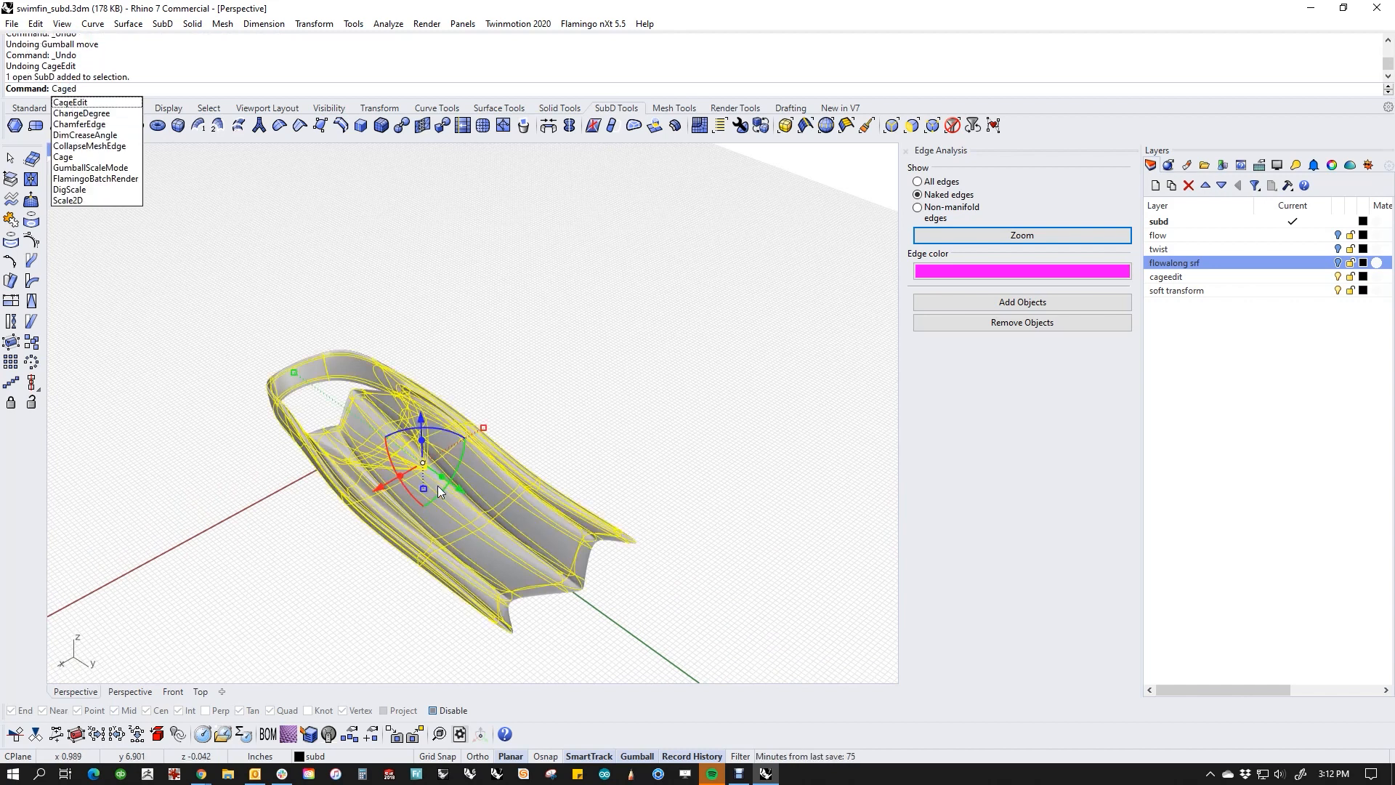
pyautogui.click(81, 102)
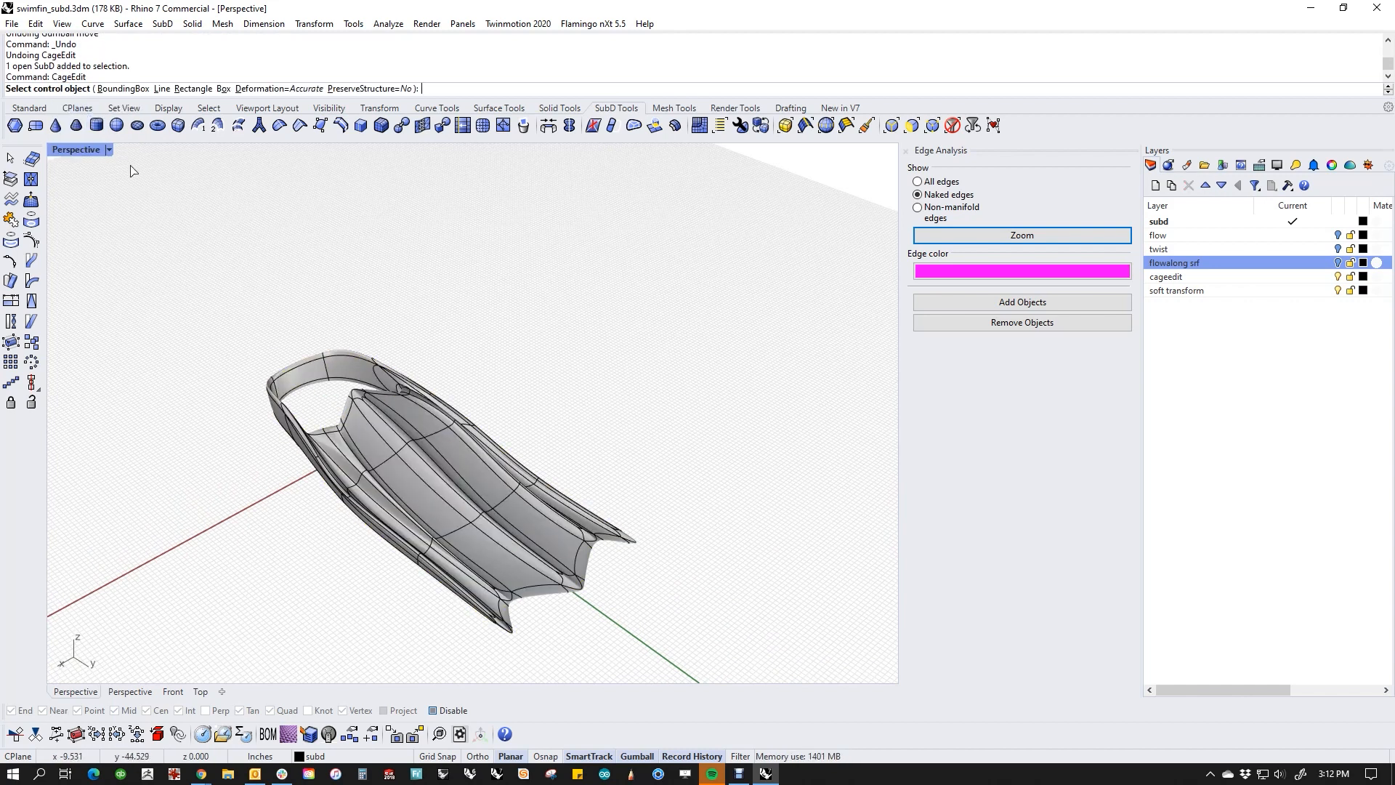
pyautogui.click(123, 88)
pyautogui.click(147, 88)
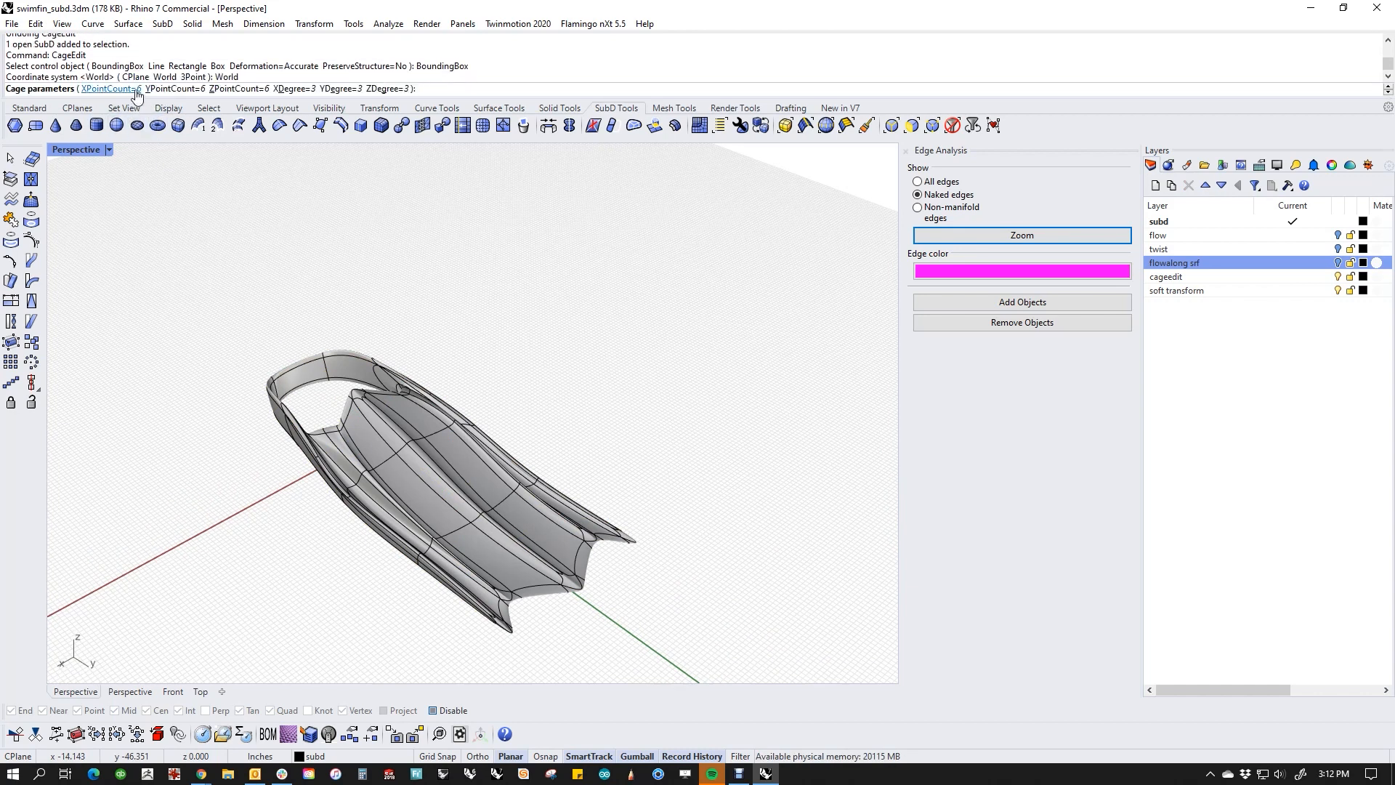
# Step: Set the cage to 3 points in X, Y and Z, accept degree 2, and apply it to the Global region
pyautogui.click(110, 88)
pyautogui.write('3')
pyautogui.press('Return')
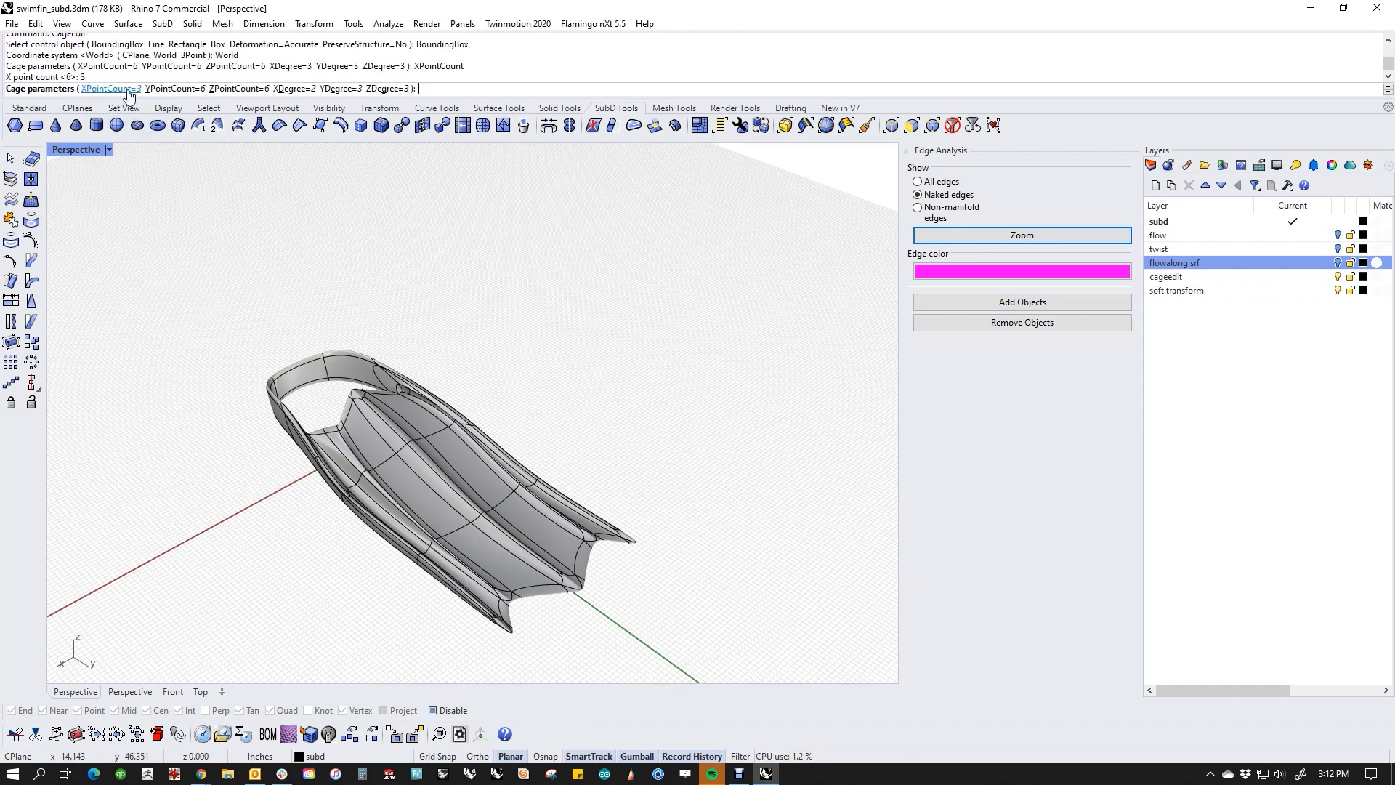
pyautogui.click(182, 88)
pyautogui.write('3')
pyautogui.press('Return')
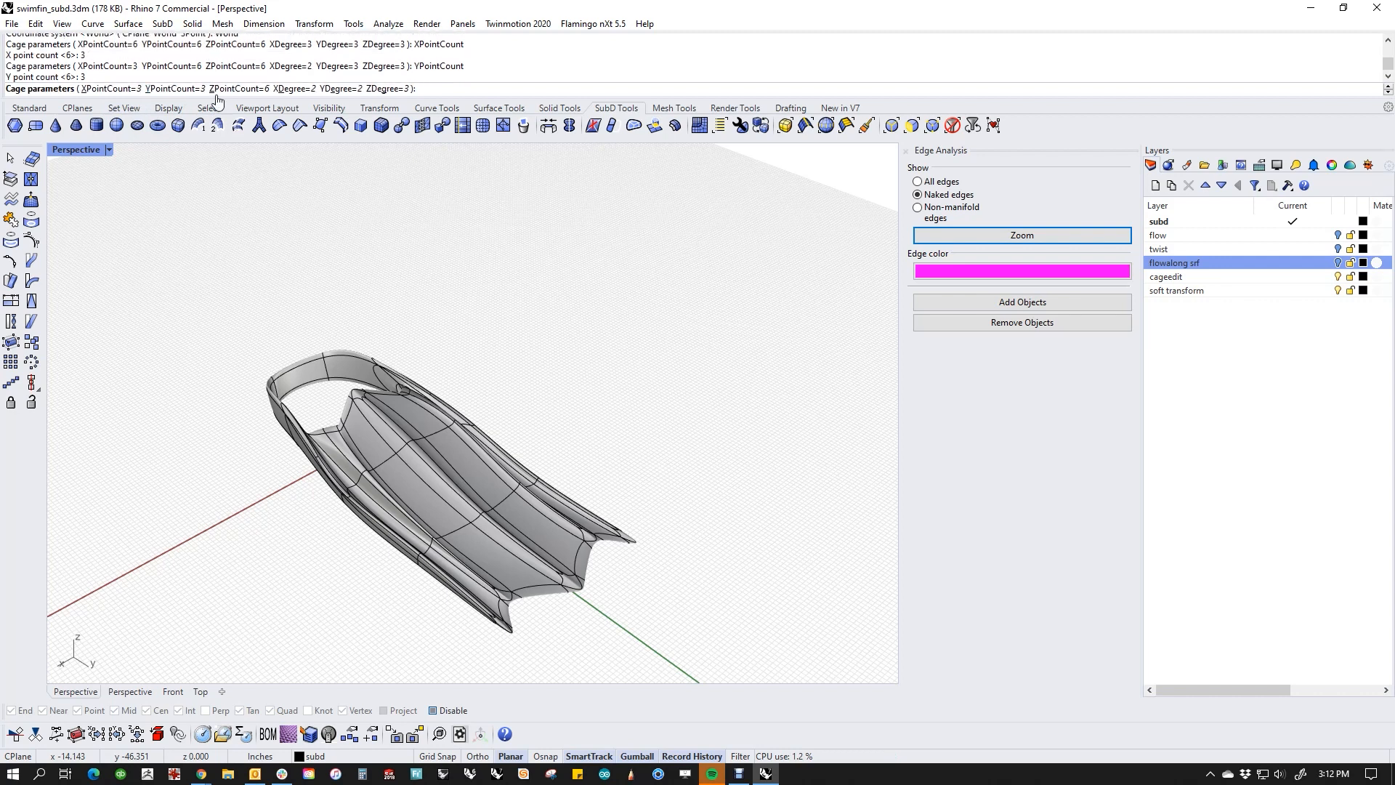
pyautogui.click(244, 89)
pyautogui.write('3')
pyautogui.press('Return')
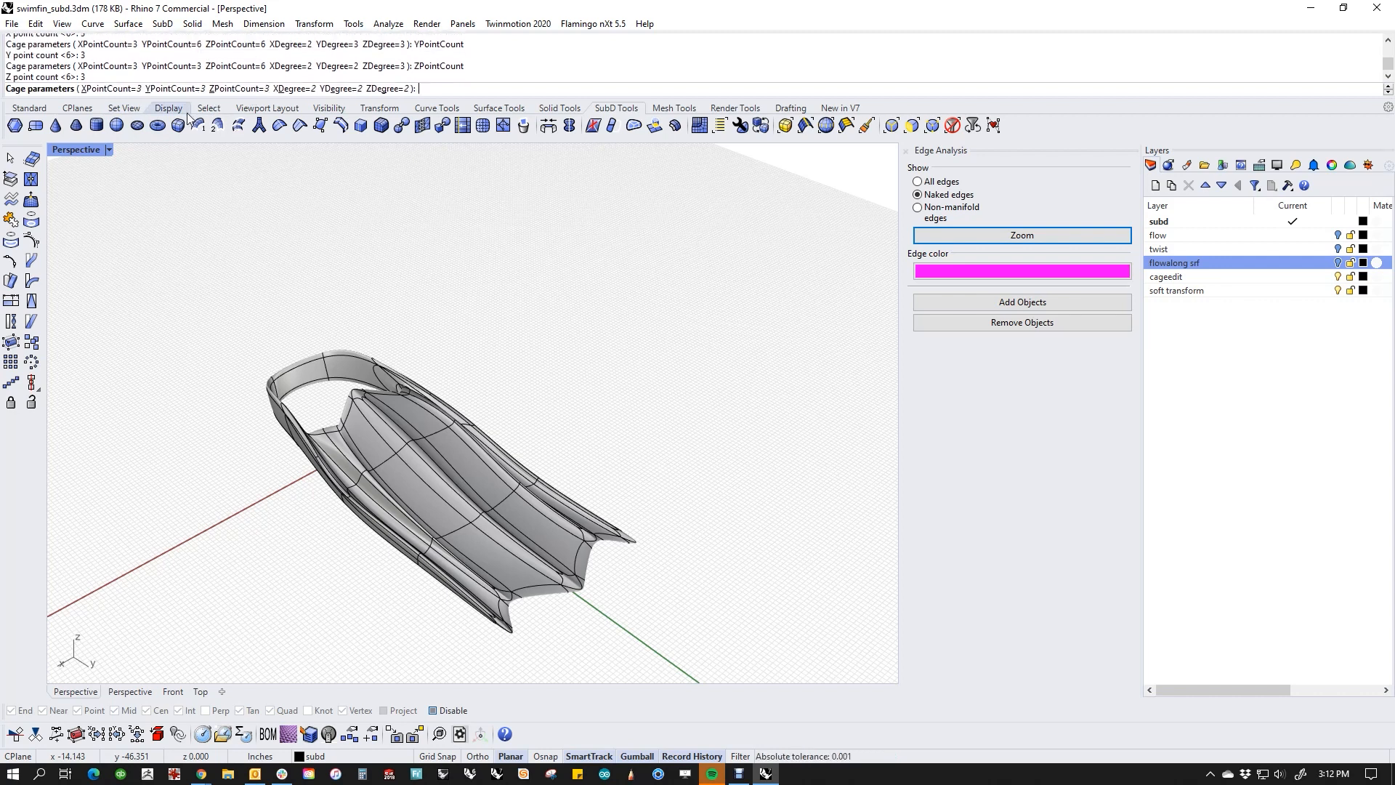
pyautogui.press('Return')
pyautogui.press('Return')
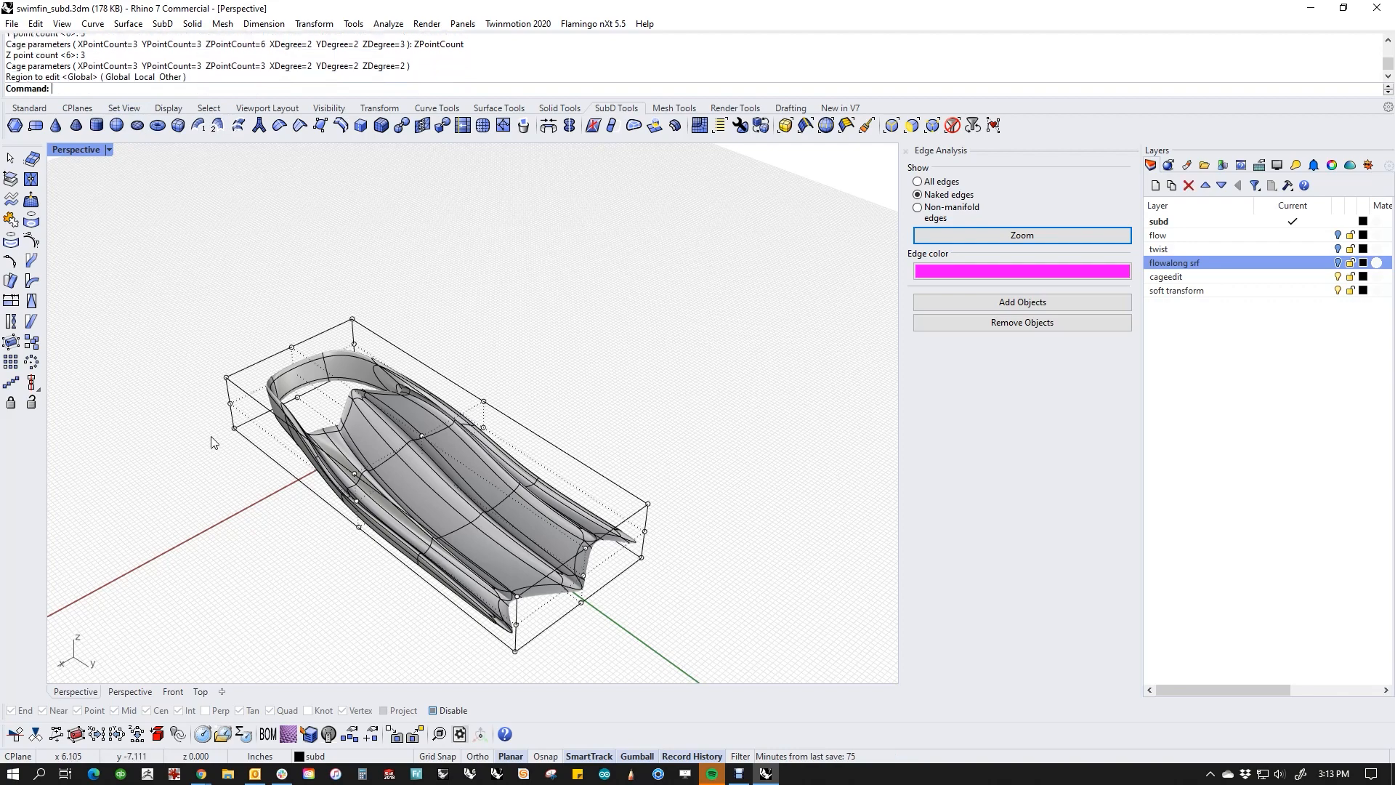
# Step: Move the 3 mid-length cage points on the fin's +X side outward along X, and deselect them
pyautogui.moveTo(213, 440); pyautogui.dragTo(249, 556, button='right')
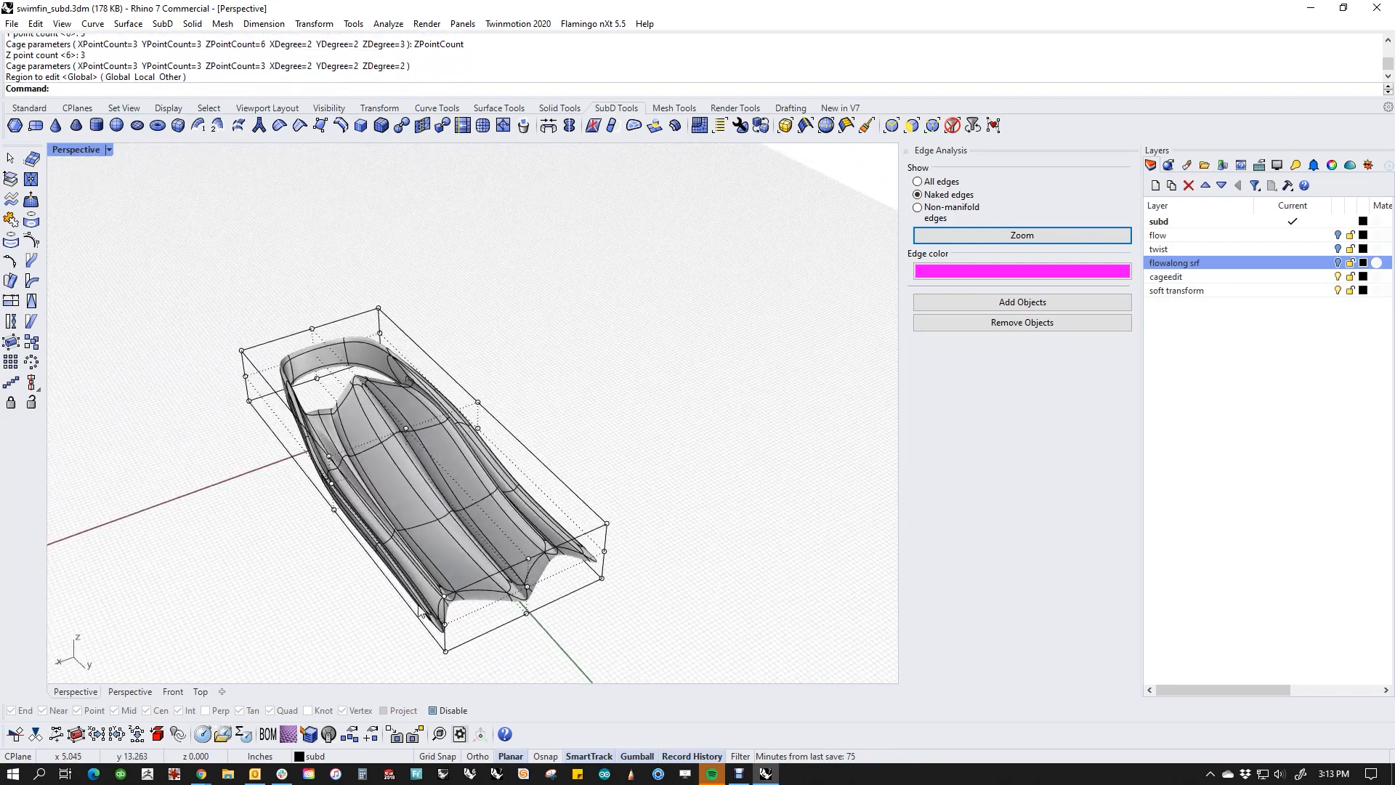
pyautogui.moveTo(383, 530); pyautogui.dragTo(335, 551, button='right')
pyautogui.scroll(3, 336, 551)
pyautogui.moveTo(341, 578); pyautogui.dragTo(367, 446)
pyautogui.moveTo(389, 534); pyautogui.dragTo(325, 597, button='right')
pyautogui.moveTo(336, 585); pyautogui.dragTo(420, 504, button='right')
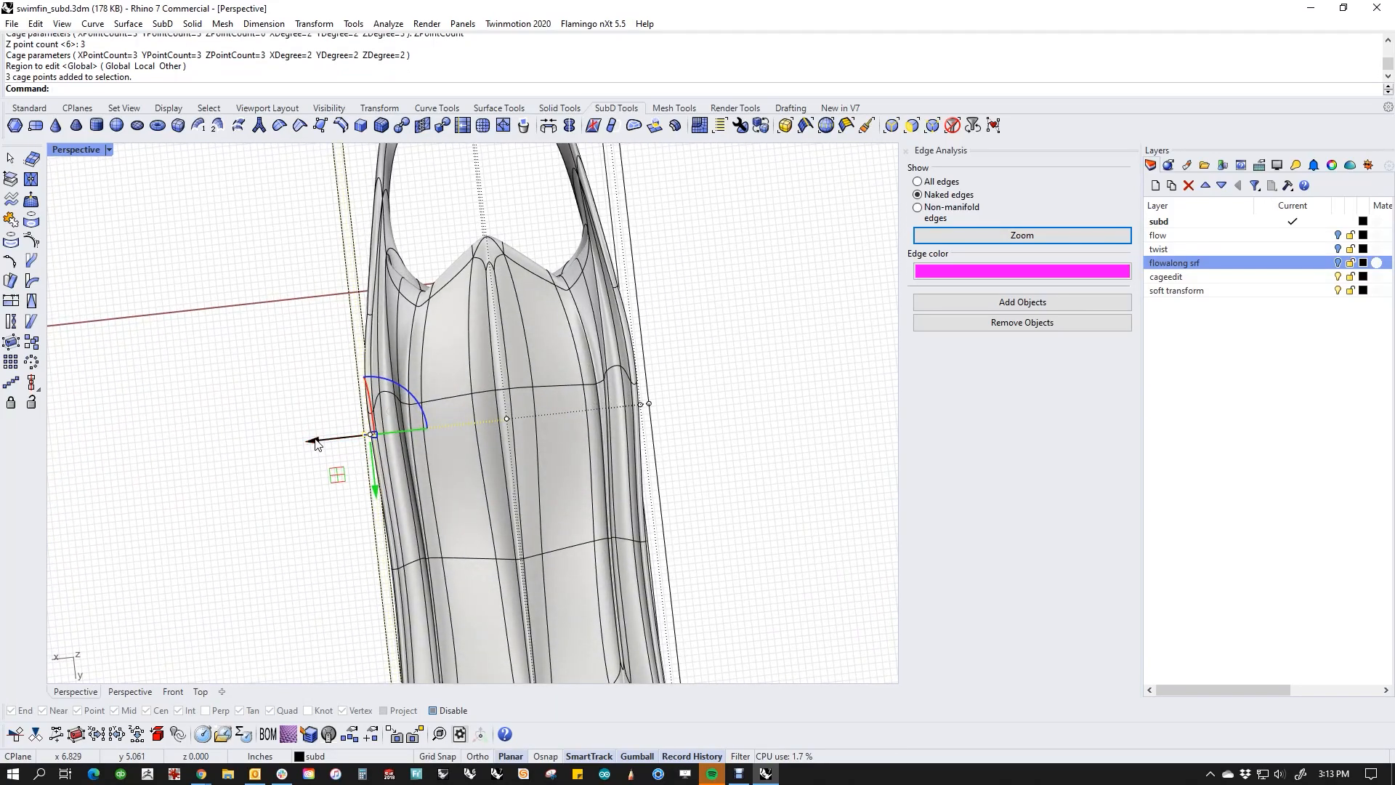
pyautogui.moveTo(315, 445); pyautogui.dragTo(240, 448)
pyautogui.click(261, 480)
# Step: Move the 3 blade-tip corner cage points on the fin's +X side inward, and deselect them
pyautogui.scroll(-4, 299, 436)
pyautogui.moveTo(299, 436)
pyautogui.mouseDown(button='right')
pyautogui.moveTo(280, 451)
pyautogui.moveTo(296, 434)
pyautogui.mouseUp(button='right')
pyautogui.keyDown('shift'); pyautogui.moveTo(305, 570); pyautogui.dragTo(322, 491, button='right'); pyautogui.keyUp('shift')
pyautogui.moveTo(311, 515); pyautogui.dragTo(395, 600)
pyautogui.moveTo(319, 574); pyautogui.dragTo(360, 574)
pyautogui.click(598, 522)
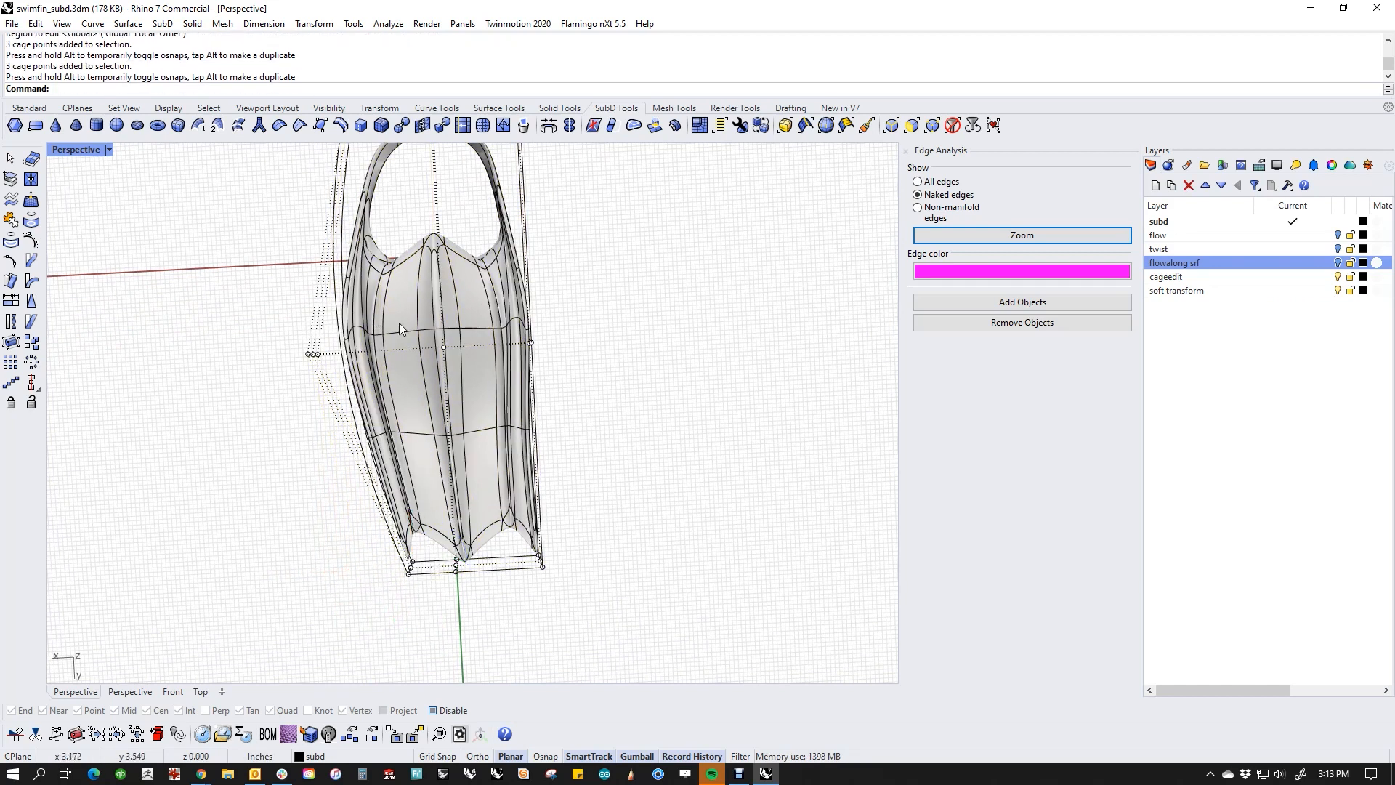
# Step: Scale the 9 cage points at the heel strap end inward across the fin's width
pyautogui.keyDown('shift'); pyautogui.moveTo(591, 420); pyautogui.dragTo(600, 471, button='right'); pyautogui.keyUp('shift')
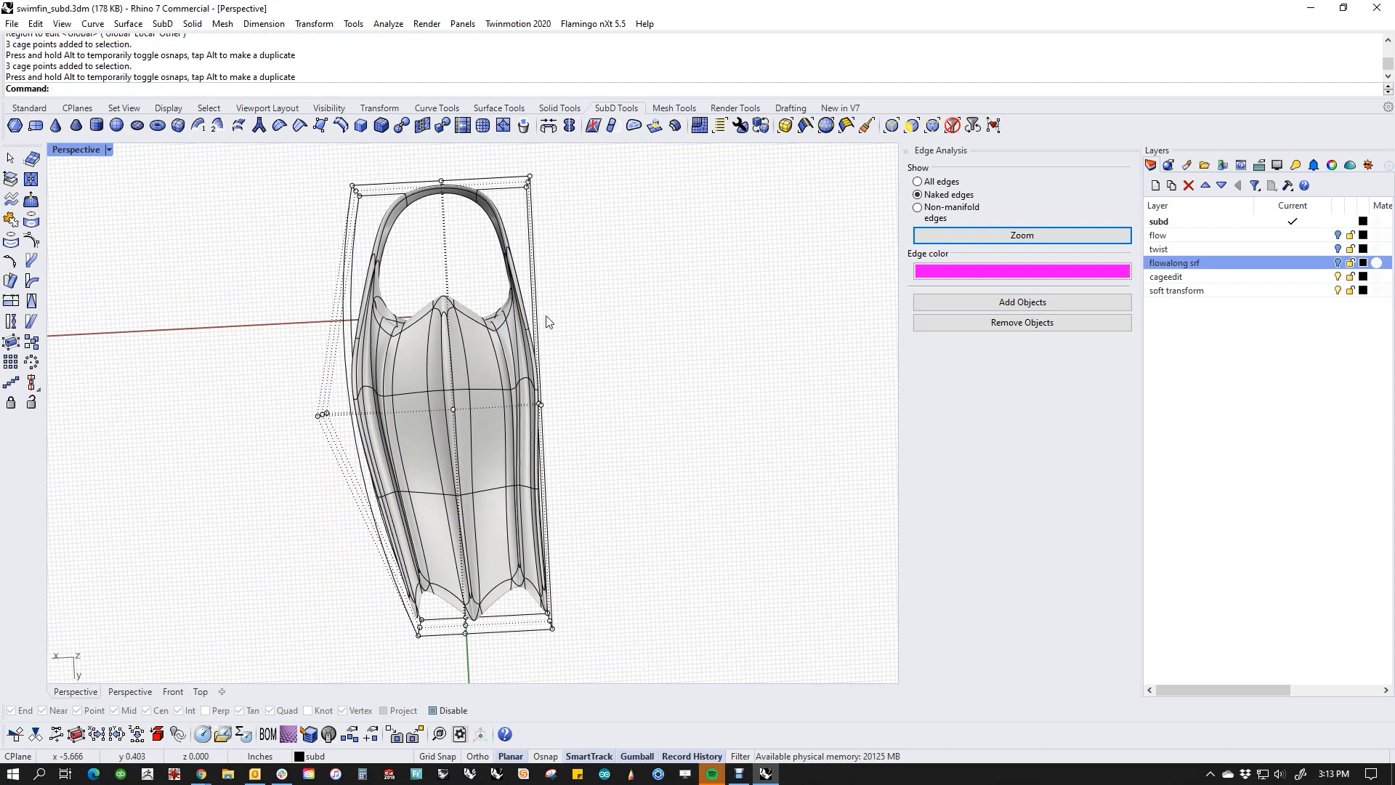
pyautogui.keyDown('shift'); pyautogui.moveTo(409, 279); pyautogui.dragTo(385, 399, button='right'); pyautogui.keyUp('shift')
pyautogui.moveTo(276, 251); pyautogui.dragTo(488, 301)
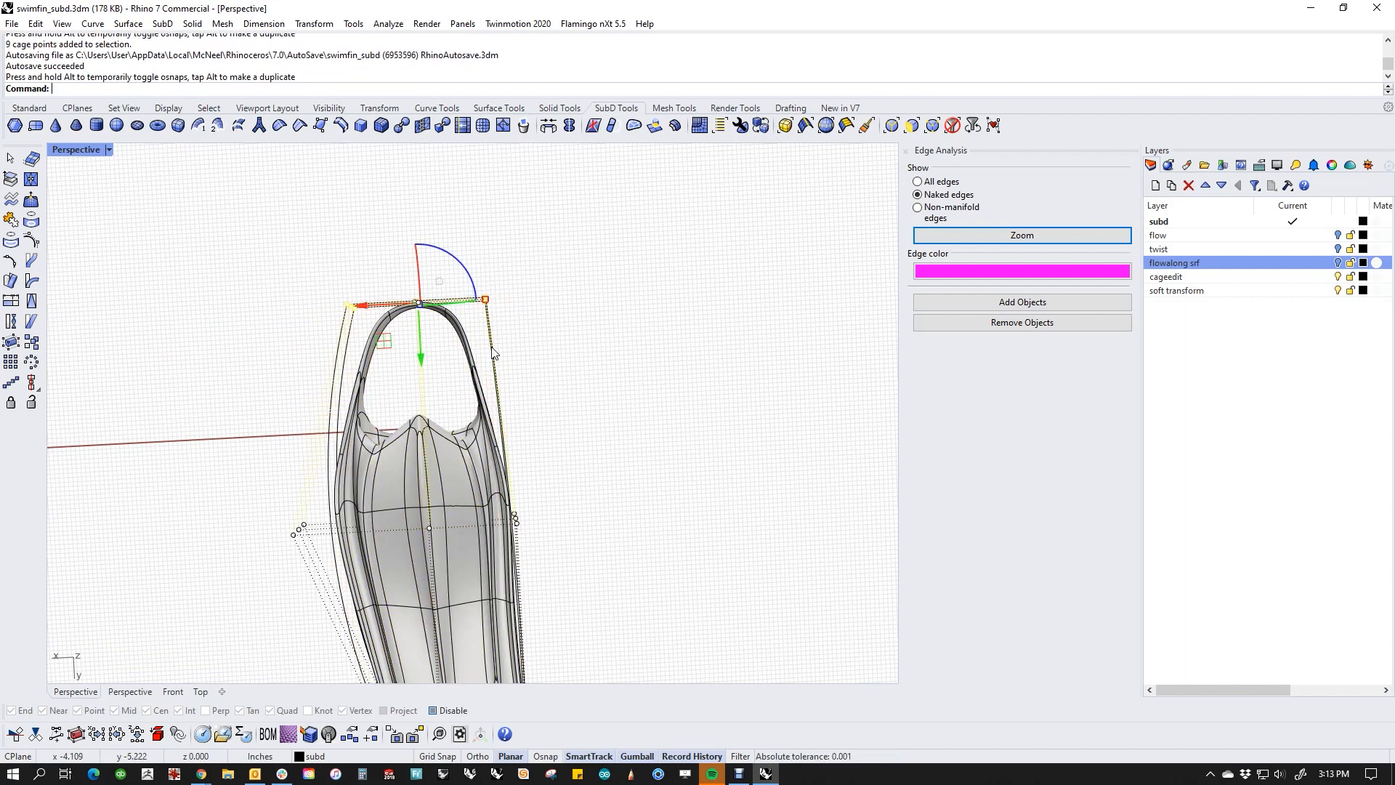
# Step: Raise the 3 upper cage points at the heel strap end along Z and inspect the deformed strap
pyautogui.click(495, 390)
pyautogui.click(557, 402)
pyautogui.moveTo(557, 403); pyautogui.dragTo(755, 305, button='right')
pyautogui.scroll(4, 396, 392)
pyautogui.moveTo(400, 429); pyautogui.dragTo(284, 341, button='right')
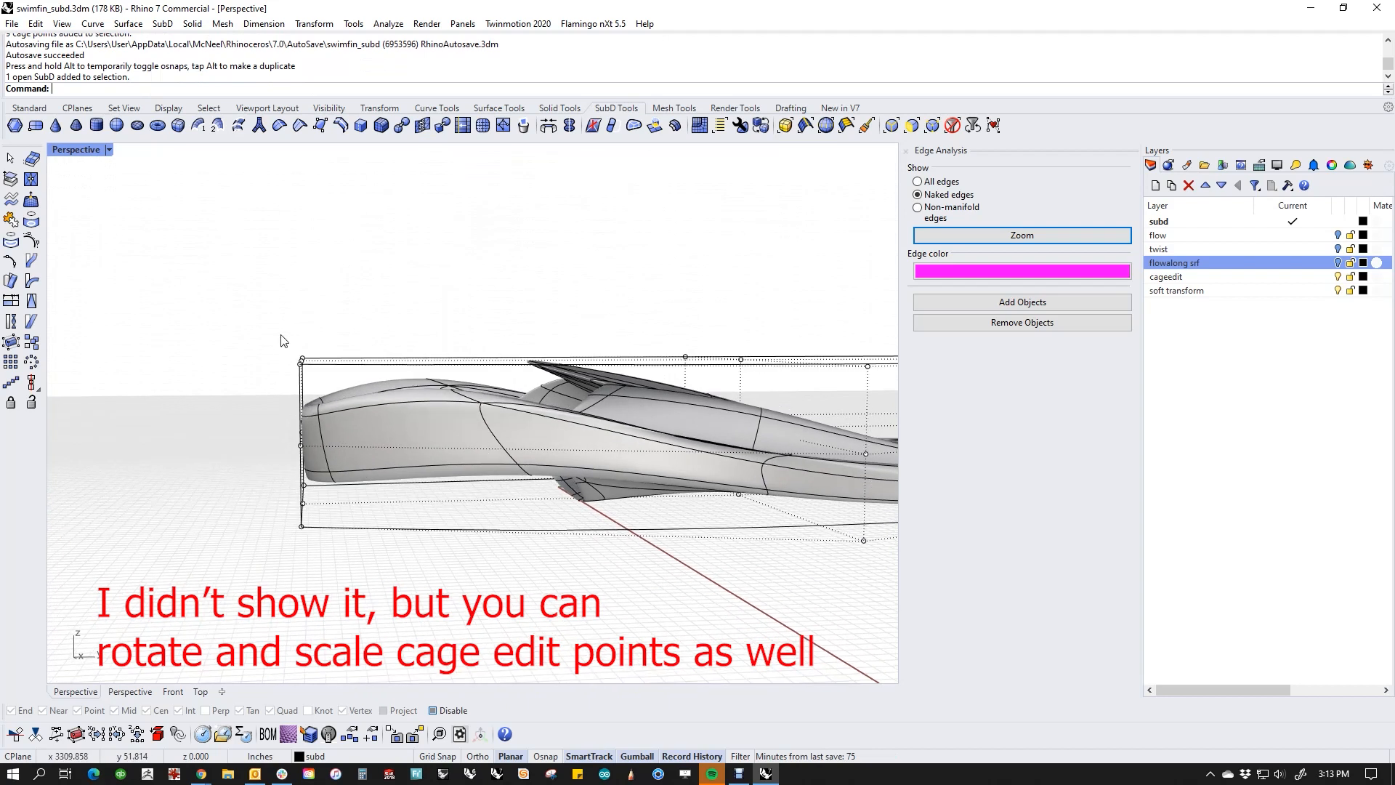
pyautogui.moveTo(272, 319); pyautogui.dragTo(336, 391)
pyautogui.moveTo(301, 303); pyautogui.dragTo(302, 306)
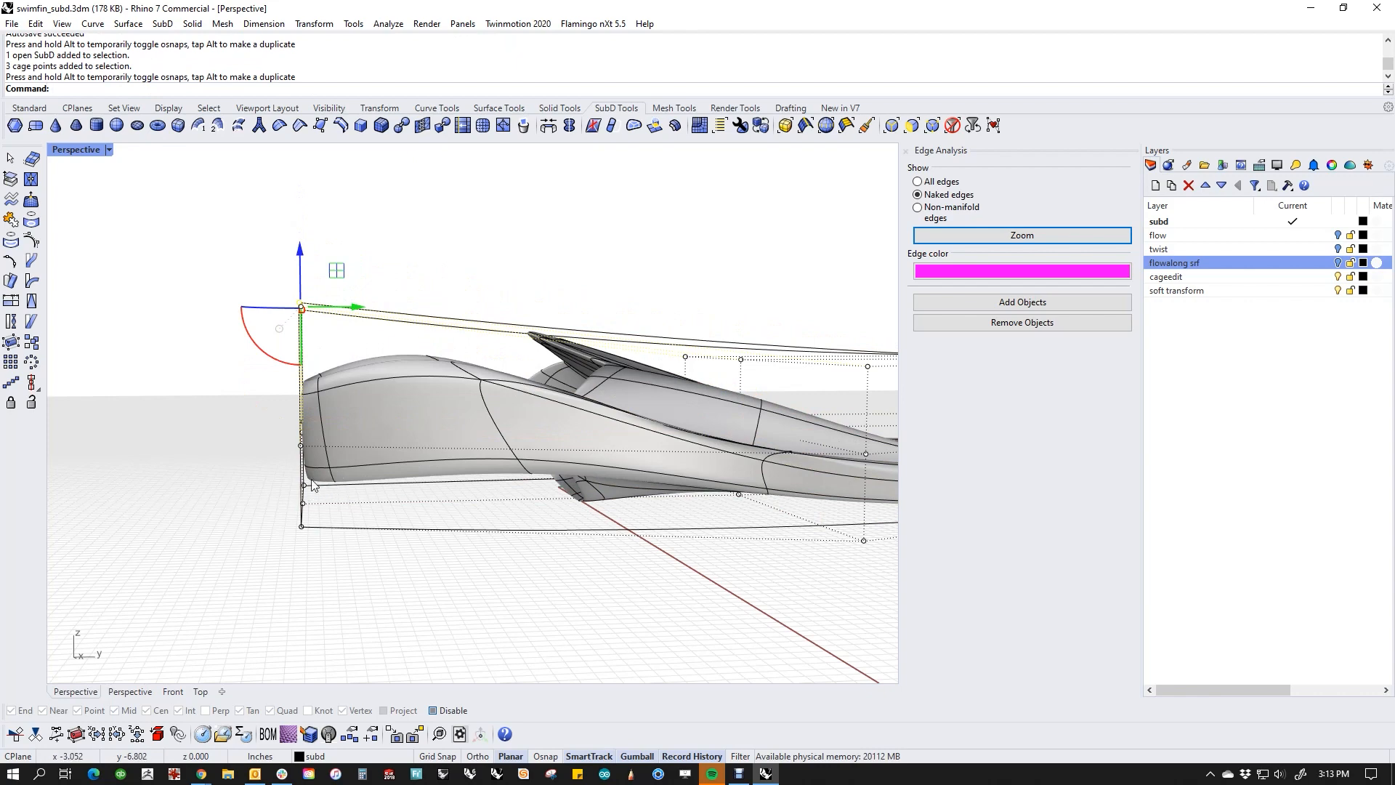
pyautogui.moveTo(390, 365); pyautogui.dragTo(353, 509, button='right')
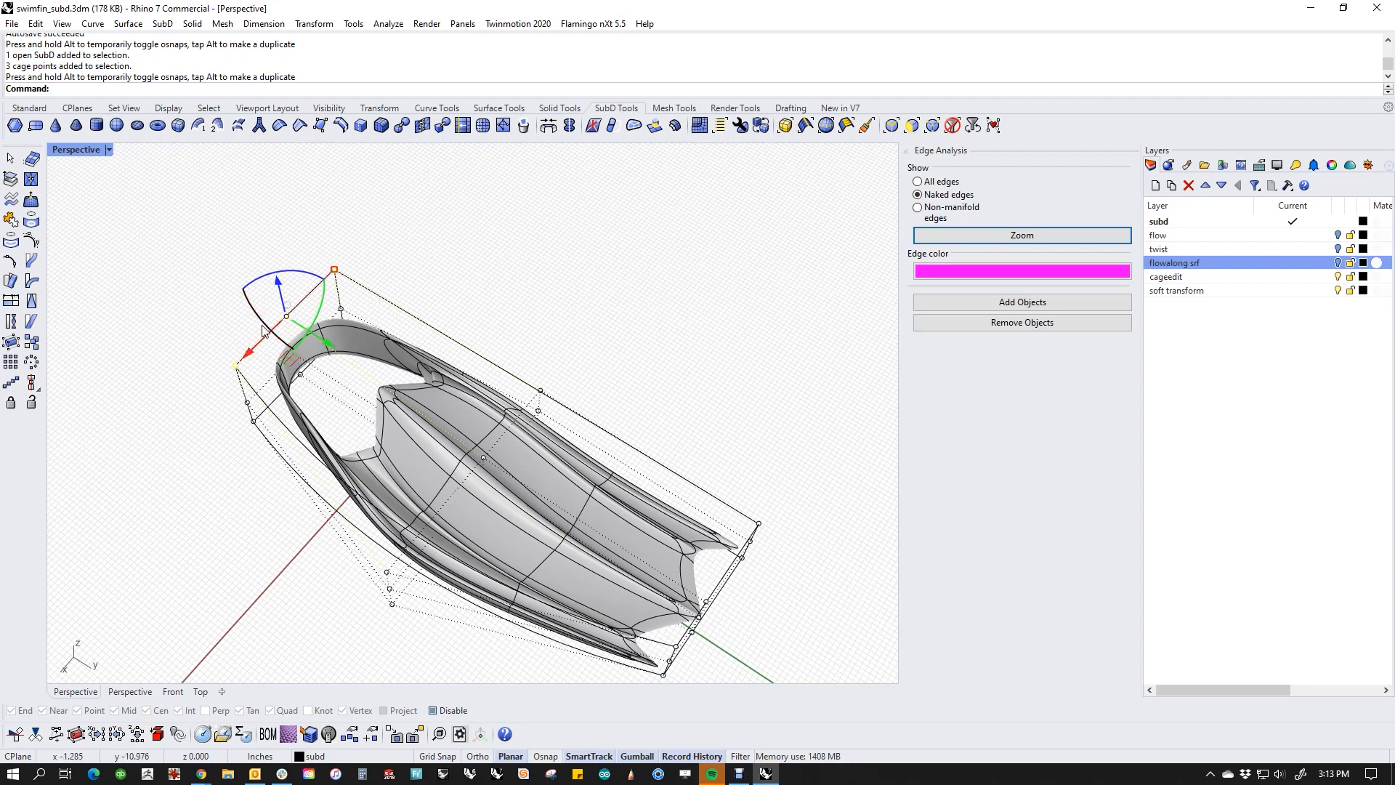
pyautogui.moveTo(639, 530); pyautogui.dragTo(476, 523, button='right')
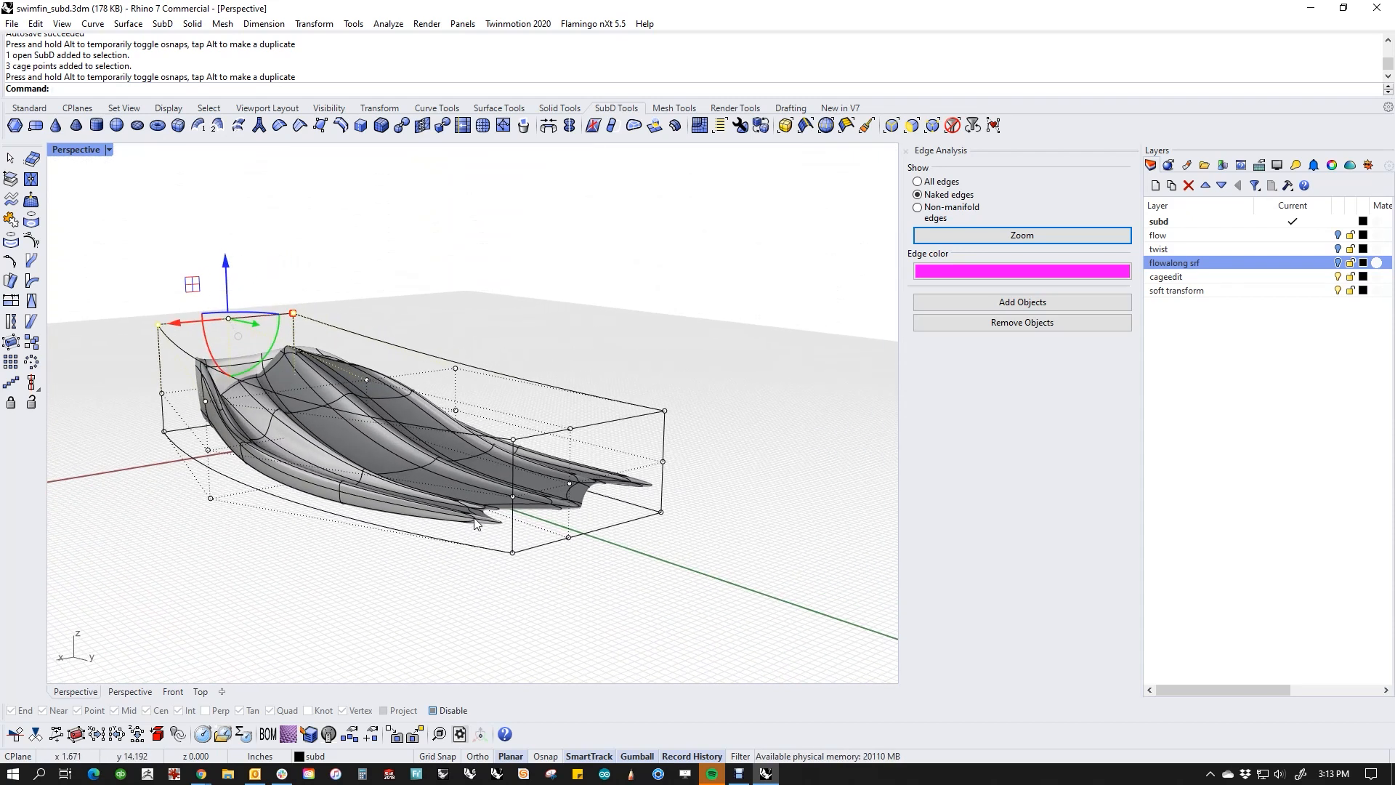
# Step: Undo all the cage point moves and scaling, including the CageEdit operation itself
pyautogui.hotkey('ctrl', 'z')
pyautogui.hotkey('ctrl', 'z')
pyautogui.hotkey('ctrl', 'z')
pyautogui.hotkey('ctrl', 'z')
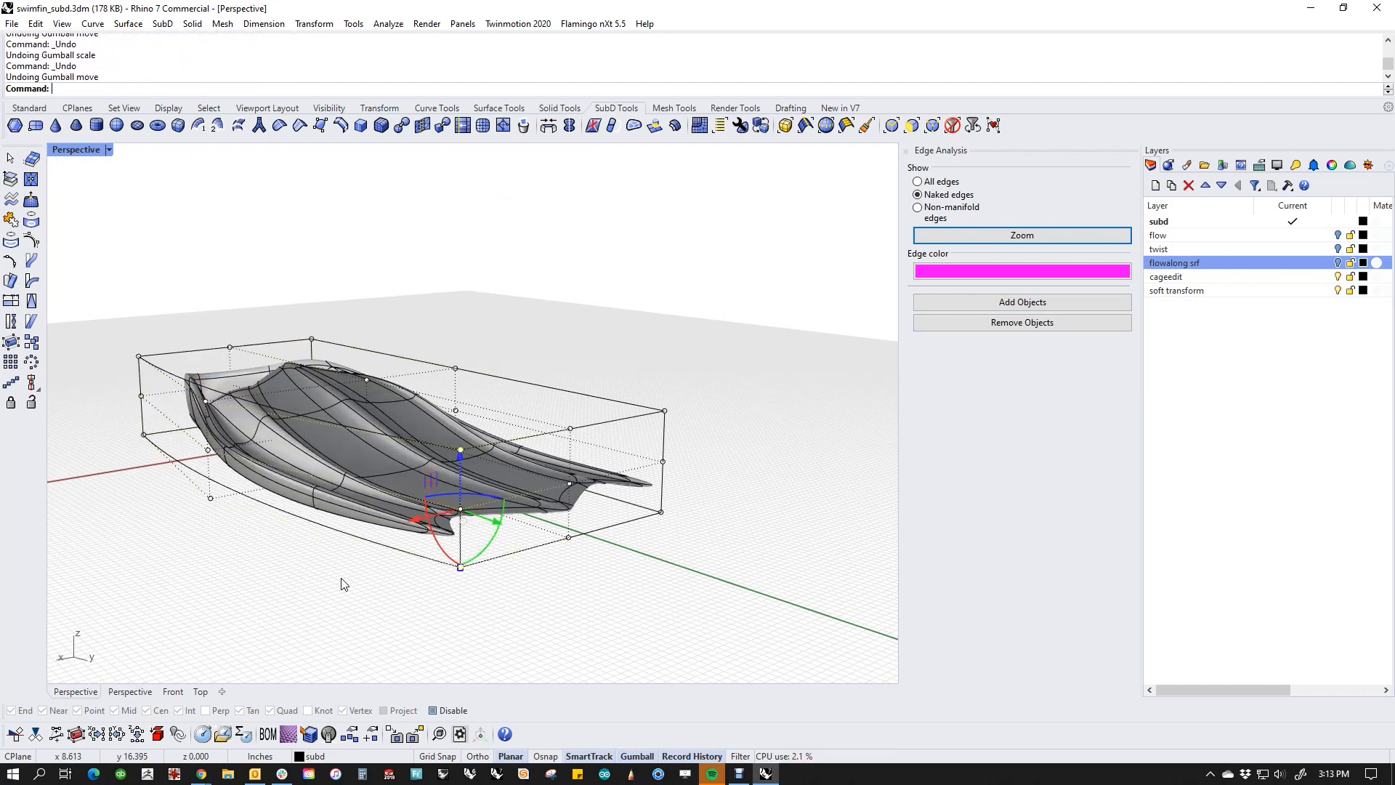
pyautogui.hotkey('ctrl', 'z')
# Step: Enable Soft Transform for SubD objects with a radius of 2 and the Smooth shape
pyautogui.moveTo(430, 536); pyautogui.dragTo(652, 492, button='right')
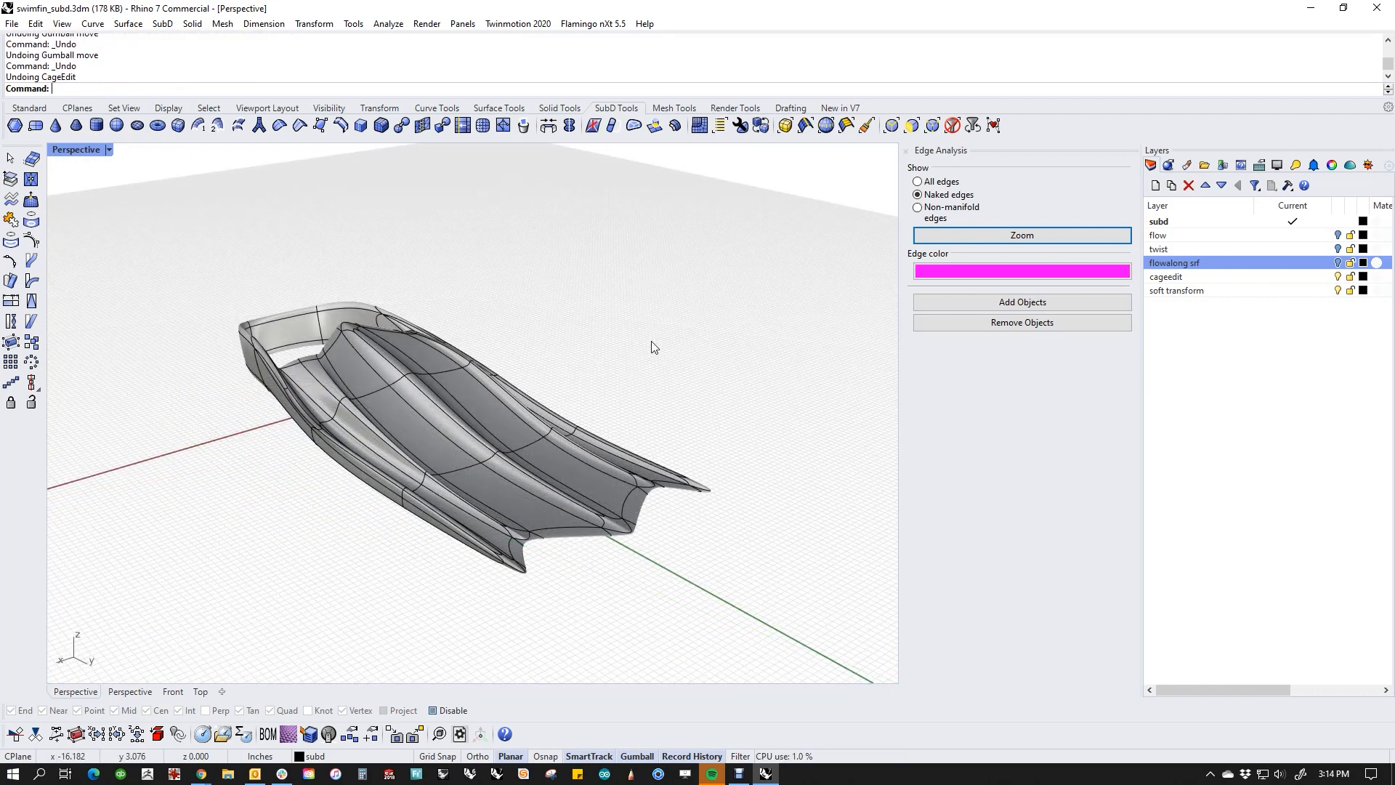
pyautogui.click(386, 109)
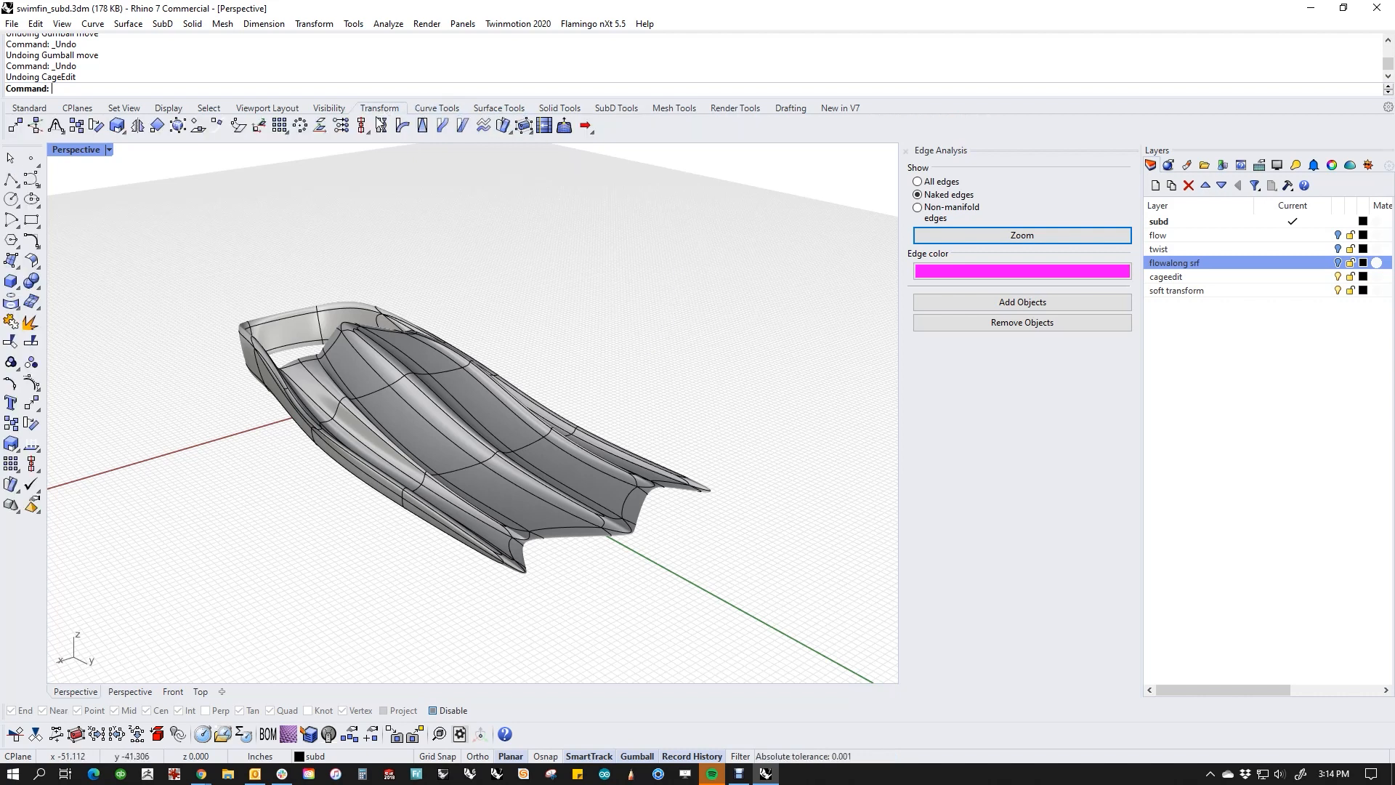
pyautogui.click(563, 127)
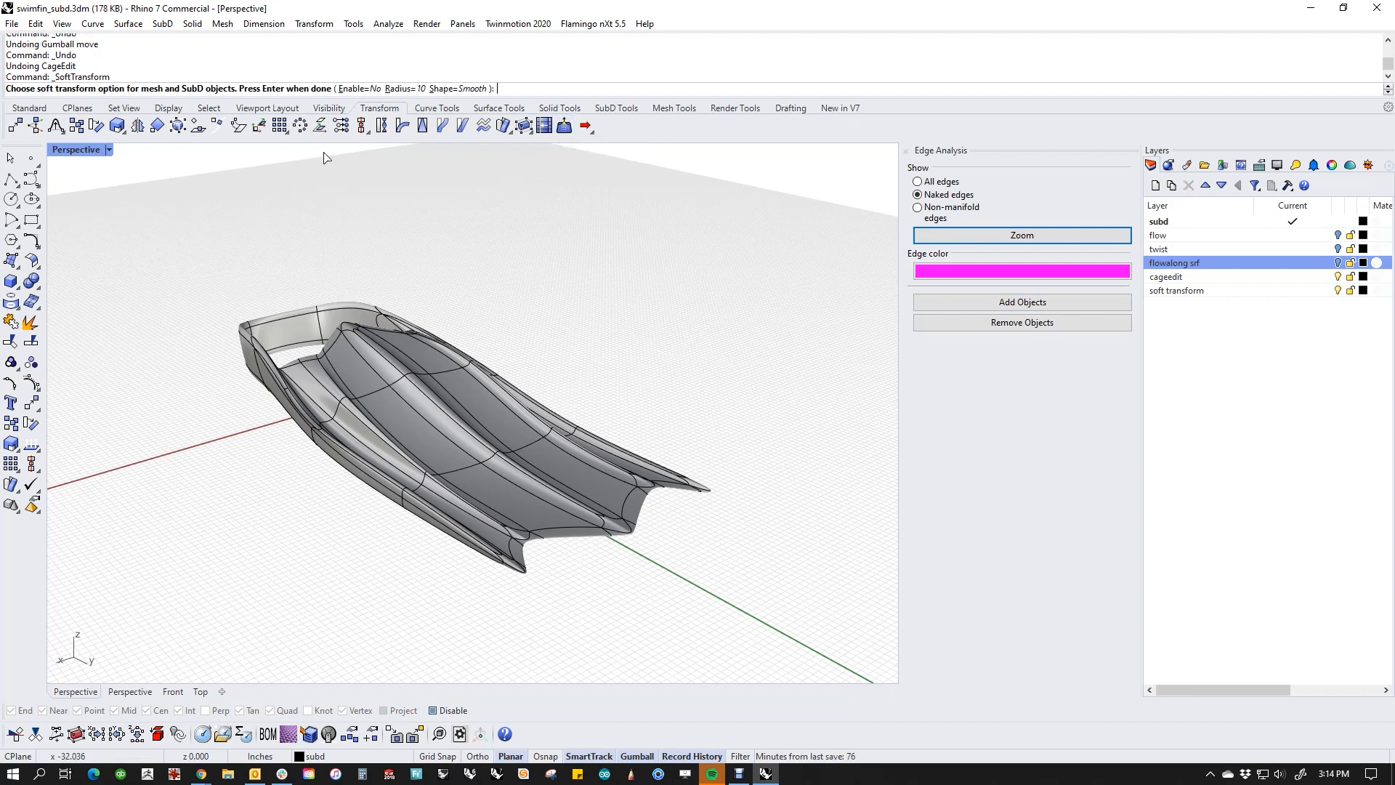
pyautogui.click(360, 89)
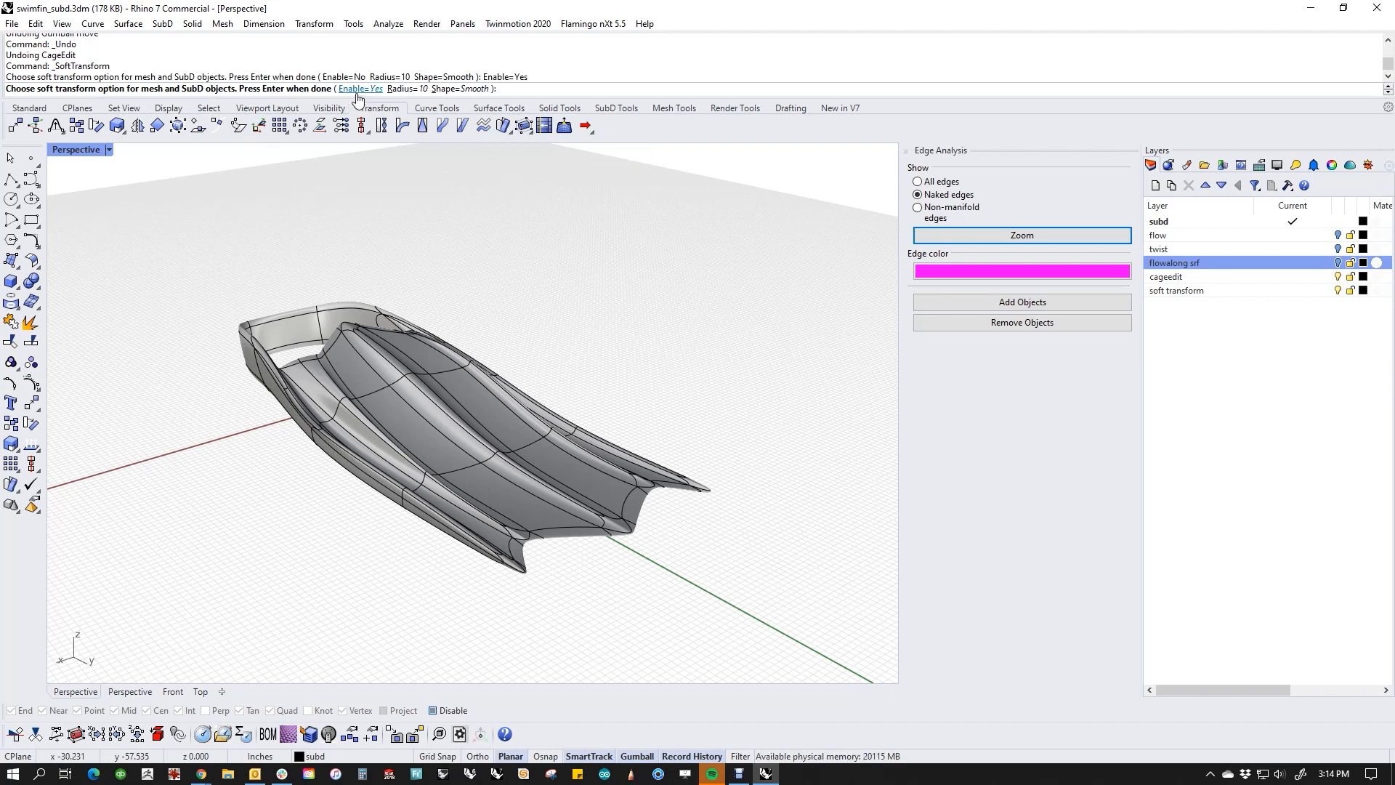
pyautogui.click(401, 88)
pyautogui.moveTo(445, 181); pyautogui.dragTo(436, 224, button='right')
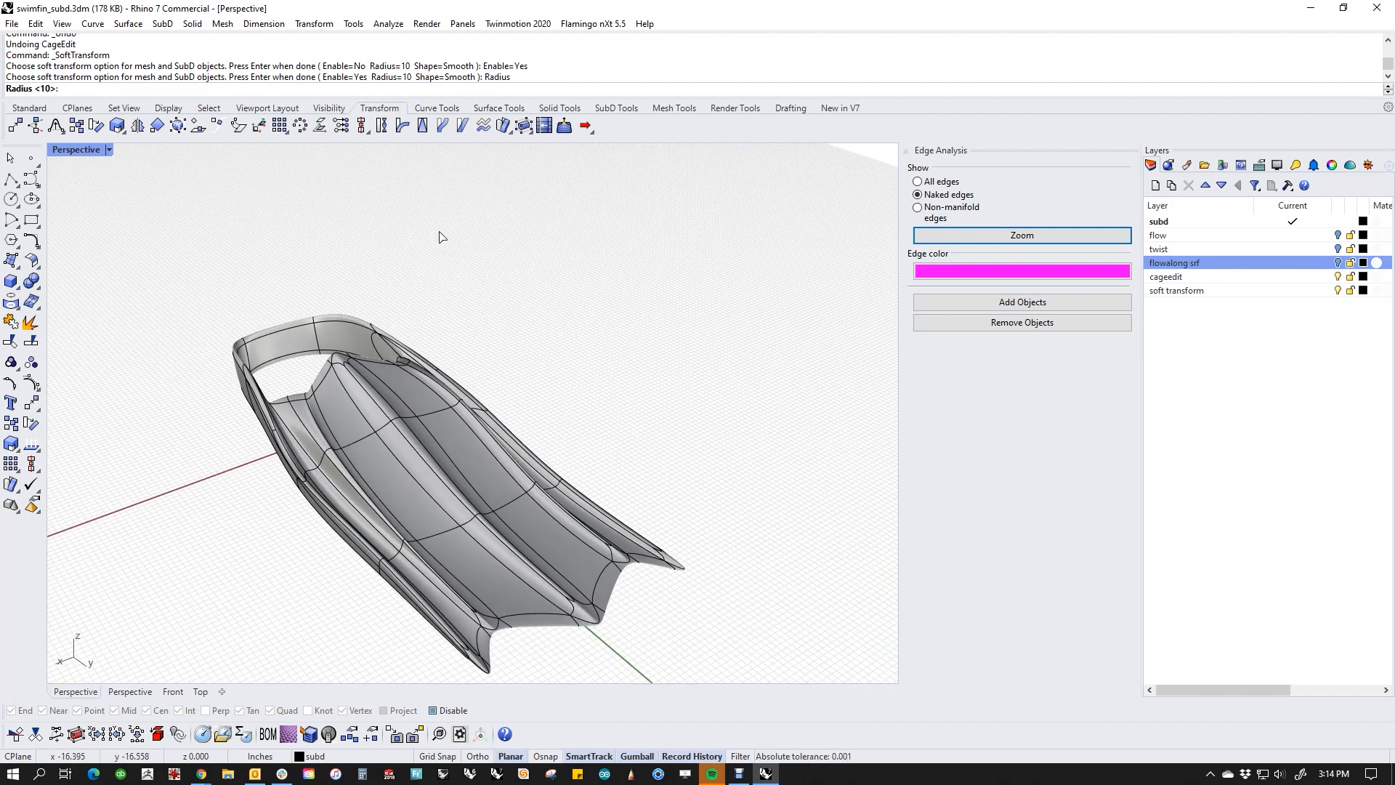
pyautogui.write('2')
pyautogui.press('Return')
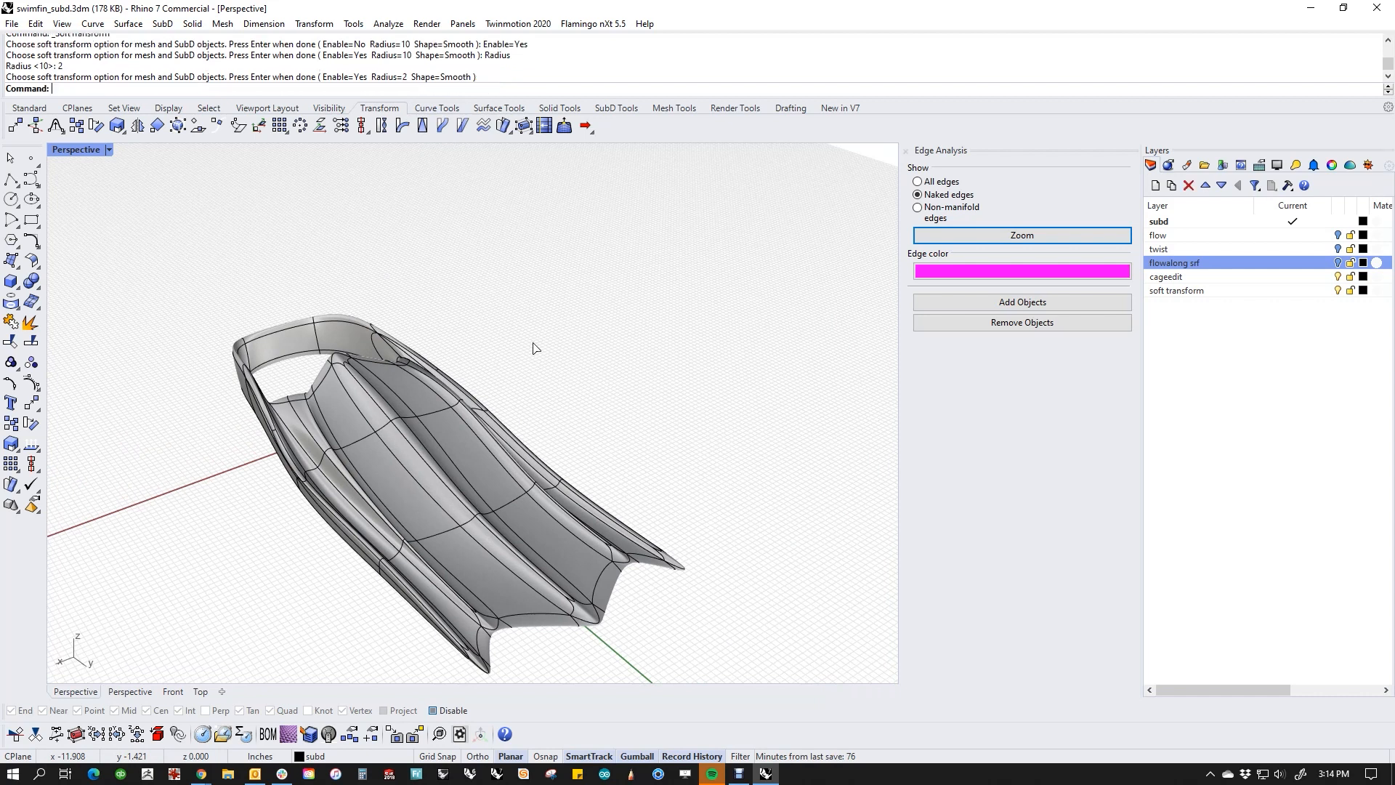
pyautogui.press('Return')
# Step: Try to scale the short cross edge on the blade's central ridge along X using Soft Transform
pyautogui.keyDown('shift'); pyautogui.moveTo(635, 501); pyautogui.dragTo(656, 423, button='right'); pyautogui.keyUp('shift')
pyautogui.scroll(7, 510, 462)
pyautogui.moveTo(507, 465); pyautogui.dragTo(482, 463, button='right')
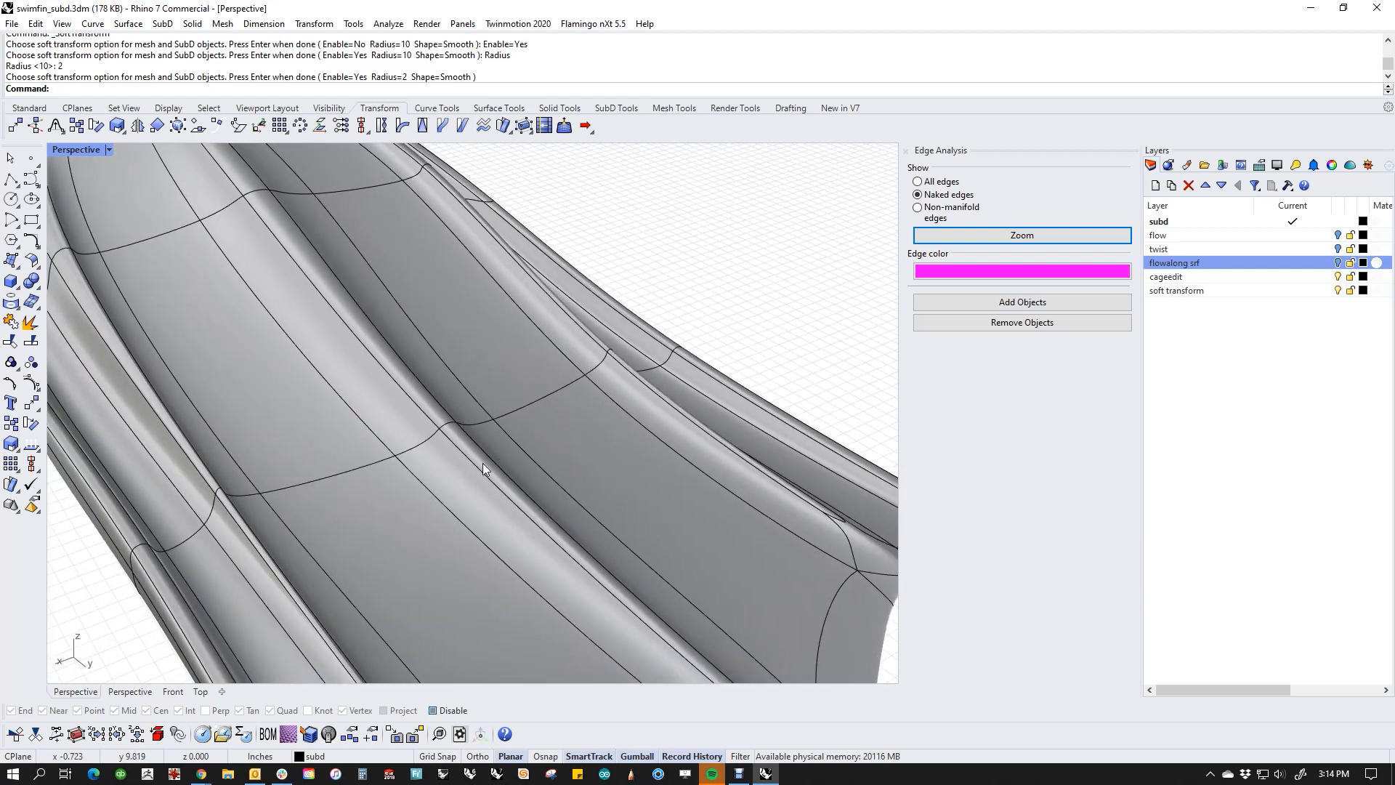
pyautogui.keyDown('ctrl'); pyautogui.keyDown('shift'); pyautogui.click(447, 424); pyautogui.keyUp('shift'); pyautogui.keyUp('ctrl')
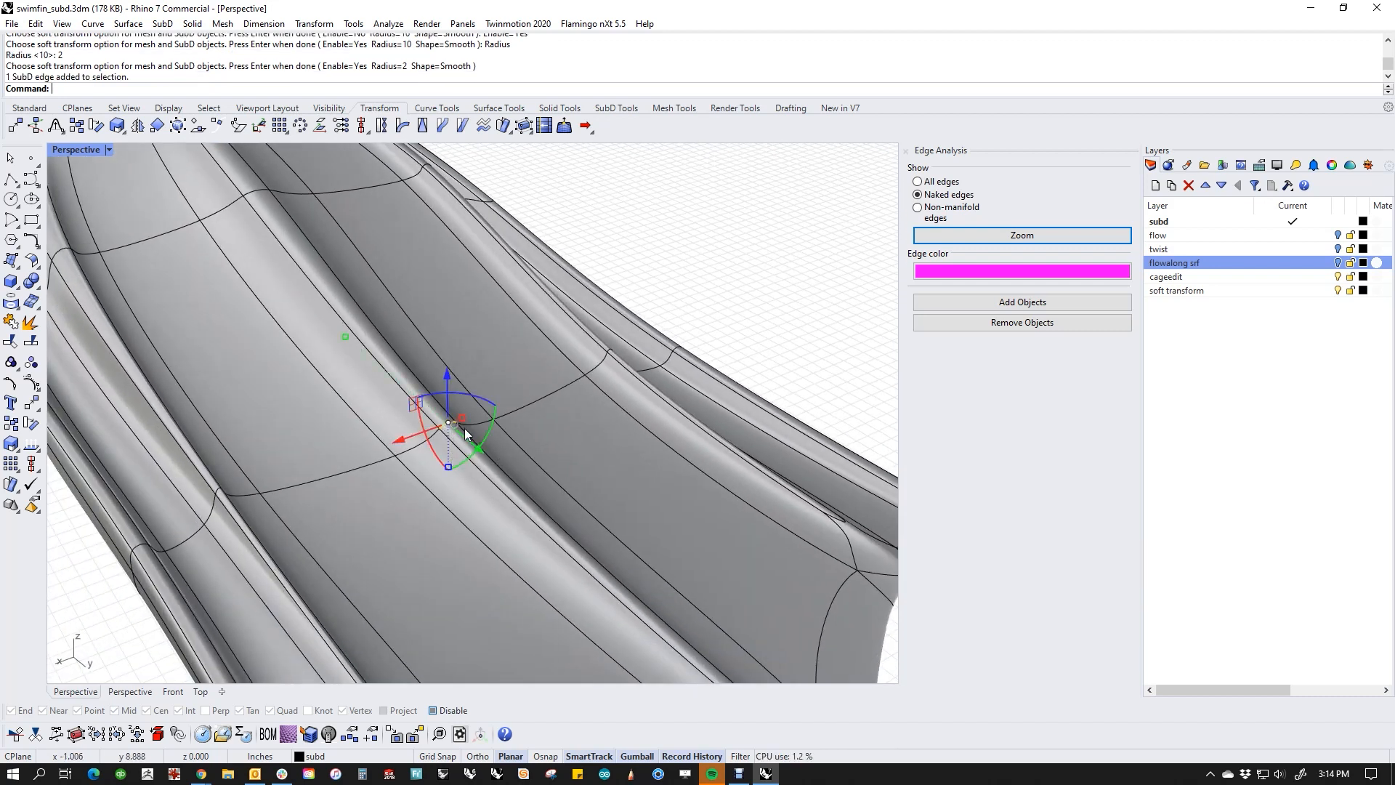
pyautogui.moveTo(463, 418); pyautogui.dragTo(521, 428)
pyautogui.hotkey('ctrl', 'z')
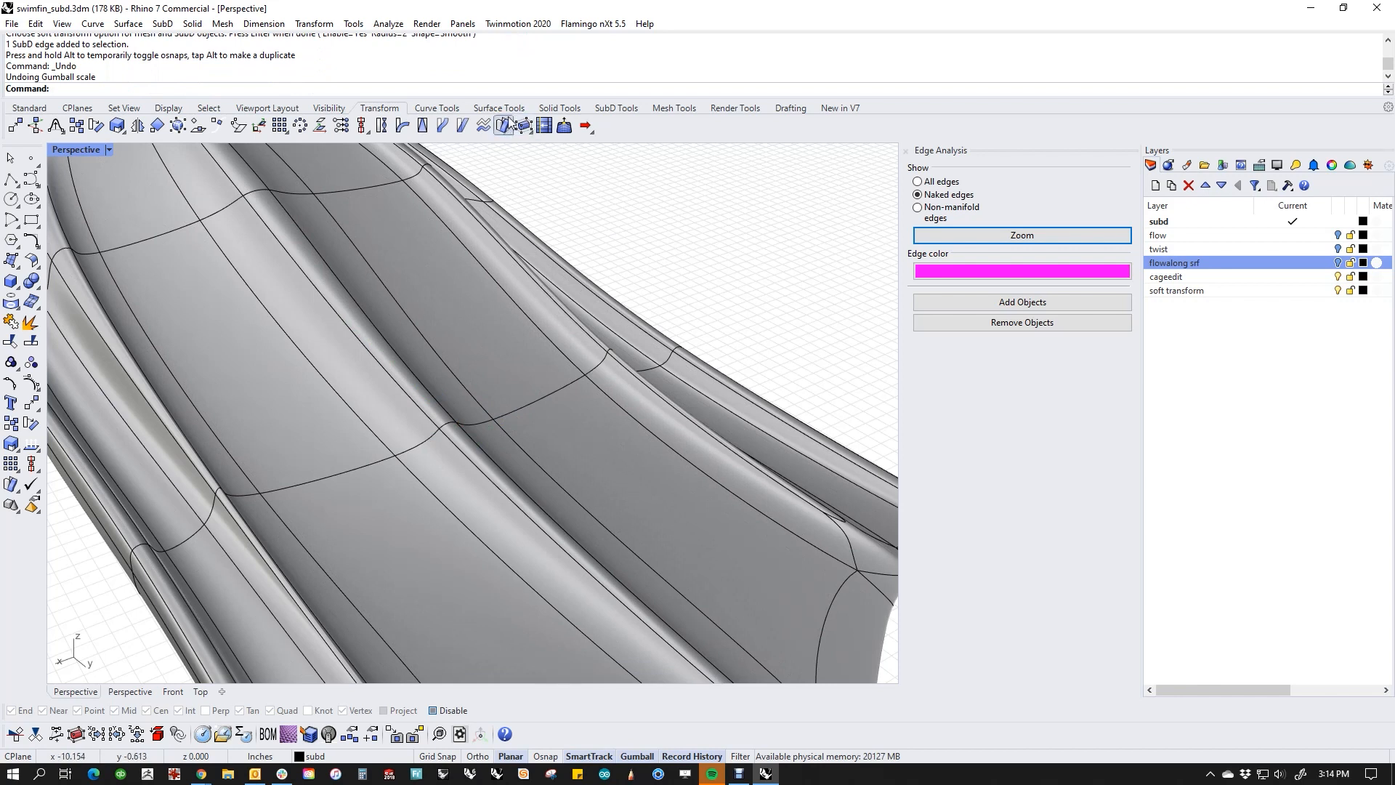
# Step: Disable Soft Transform, scale the central ridge's short cross edge along X, and deselect it
pyautogui.rightClick(565, 128)
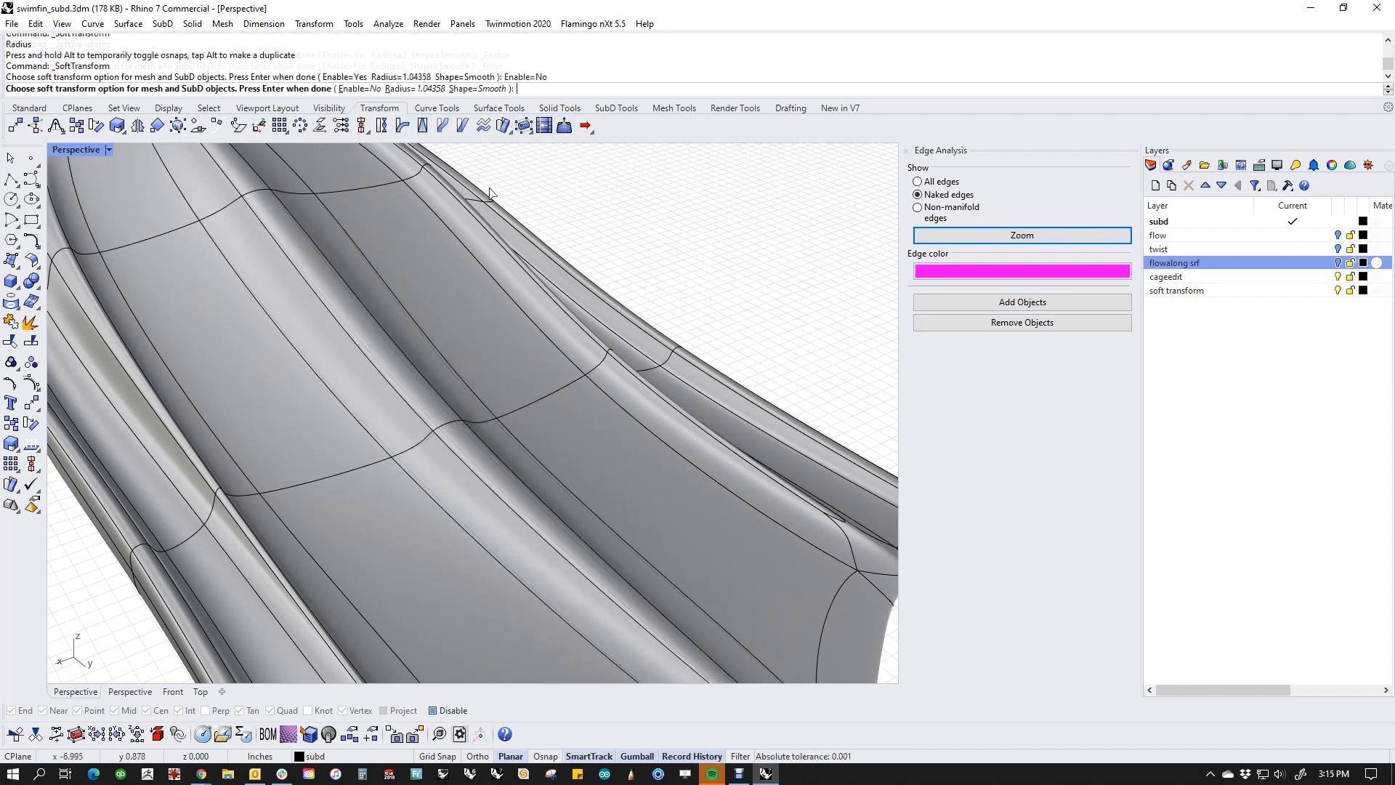
pyautogui.press('Return')
pyautogui.click(449, 426)
pyautogui.moveTo(464, 417); pyautogui.dragTo(458, 418)
pyautogui.click(583, 211)
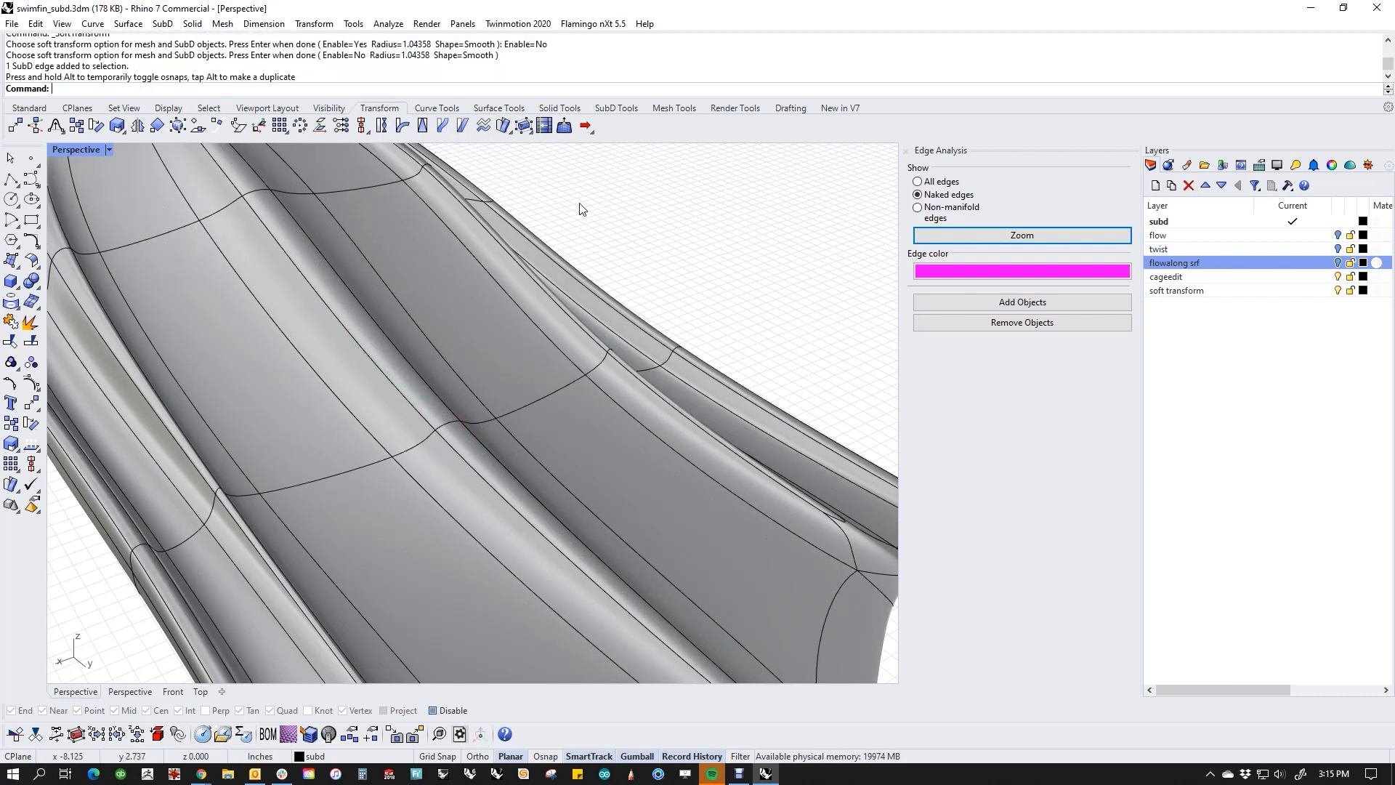
# Step: Re-enable Soft Transform and set its radius to 5
pyautogui.click(564, 126)
pyautogui.click(375, 89)
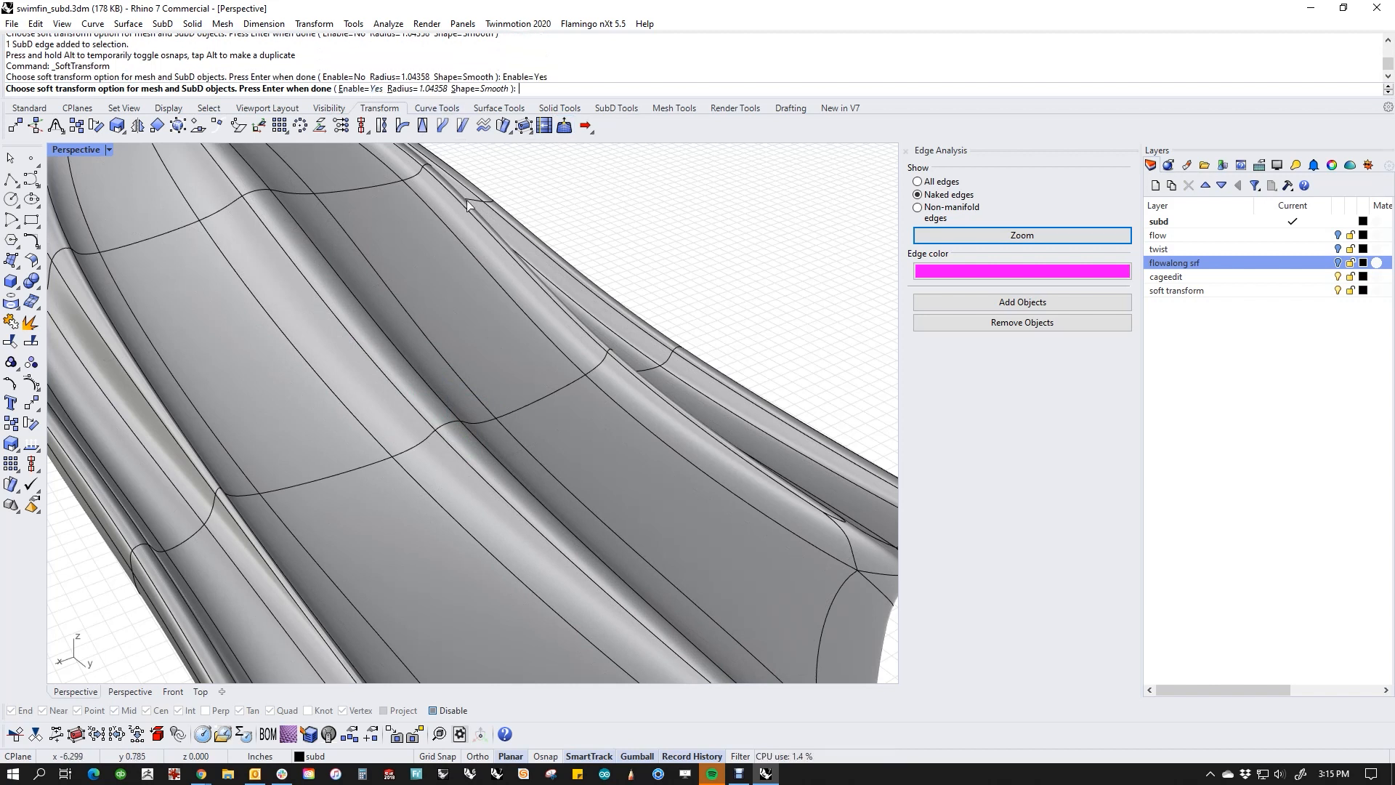
pyautogui.click(420, 89)
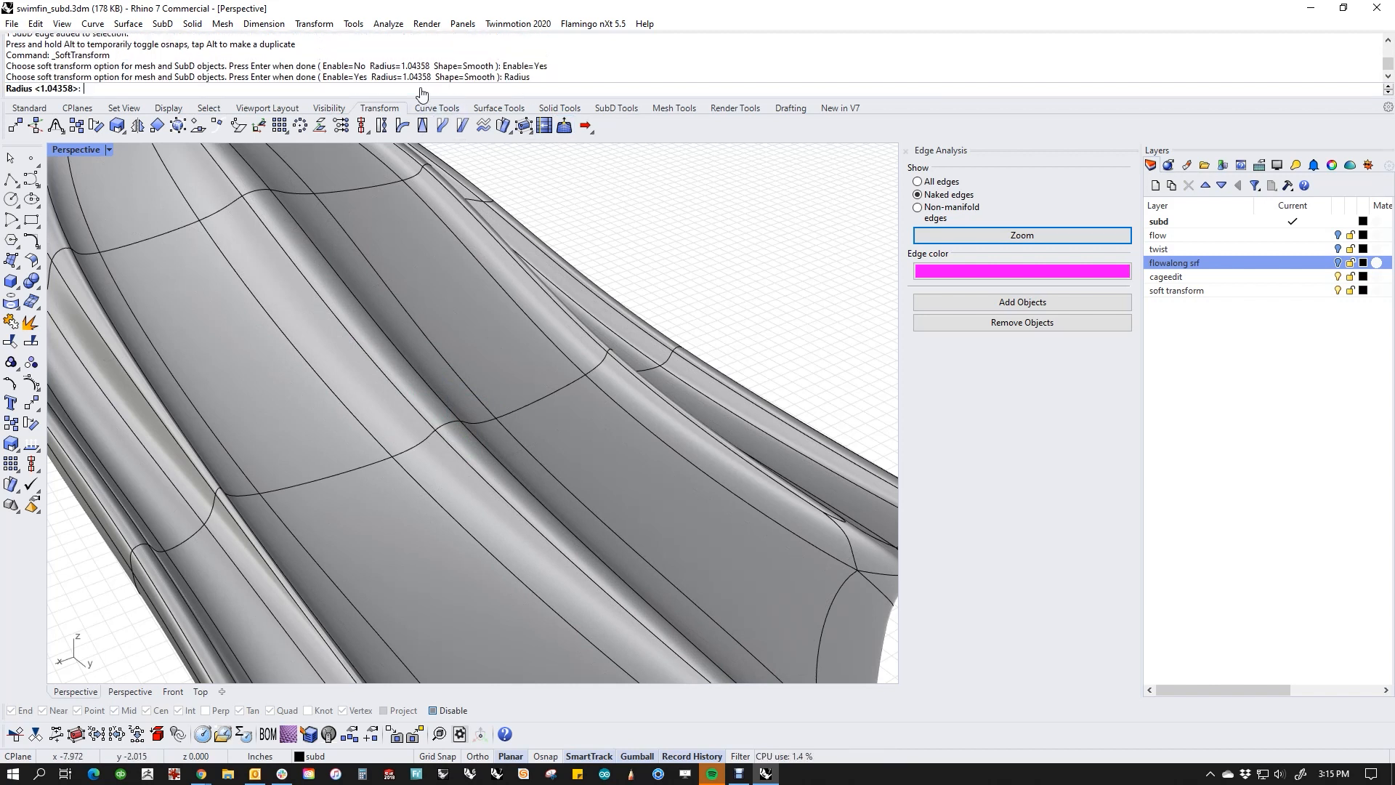
pyautogui.write('5')
pyautogui.press('Return')
pyautogui.press('Return')
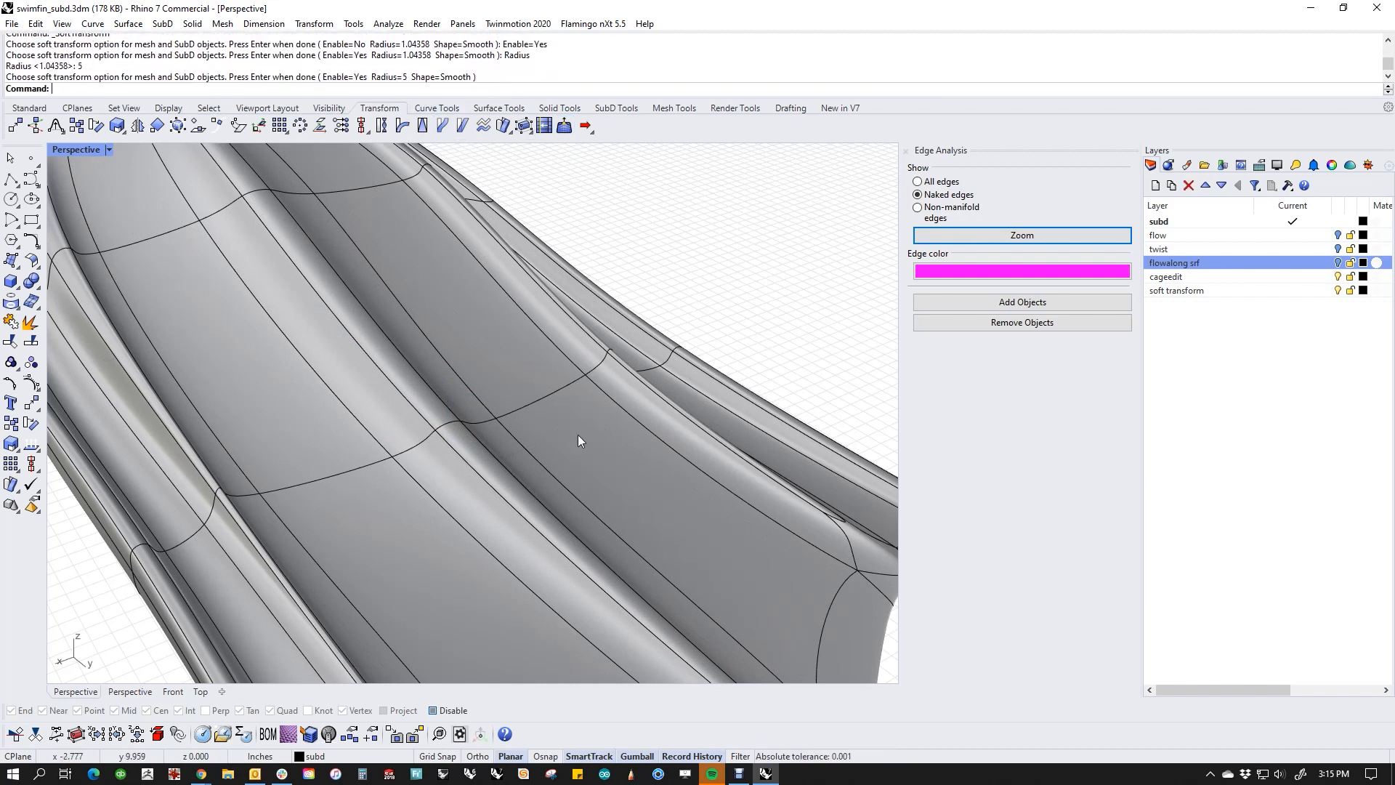
# Step: Scale the central ridge's short cross edge along X and shift it along Z with the soft falloff
pyautogui.keyDown('ctrl'); pyautogui.keyDown('shift'); pyautogui.click(446, 424); pyautogui.keyUp('shift'); pyautogui.keyUp('ctrl')
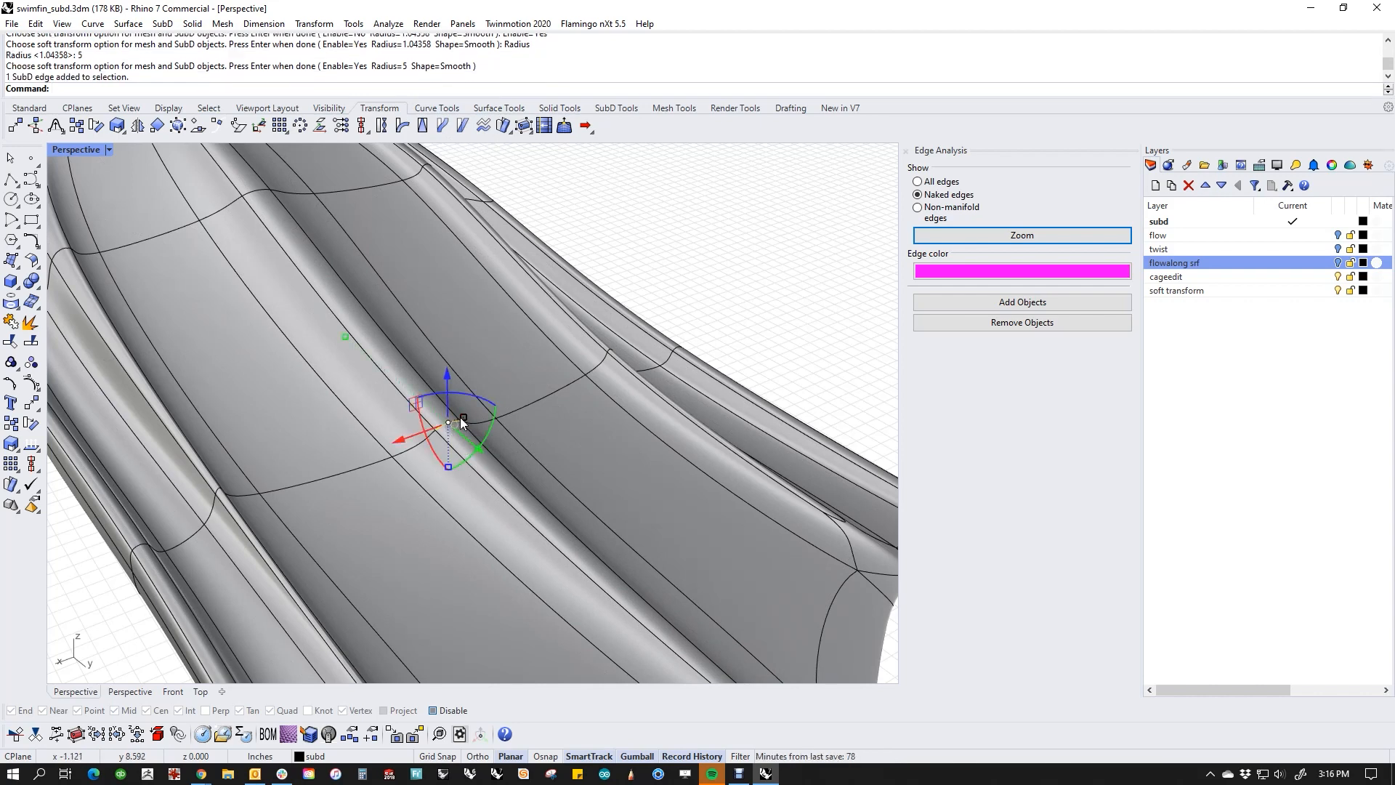
pyautogui.moveTo(465, 419)
pyautogui.mouseDown()
pyautogui.moveTo(482, 405)
pyautogui.moveTo(451, 430)
pyautogui.moveTo(484, 412)
pyautogui.moveTo(465, 424)
pyautogui.mouseUp()
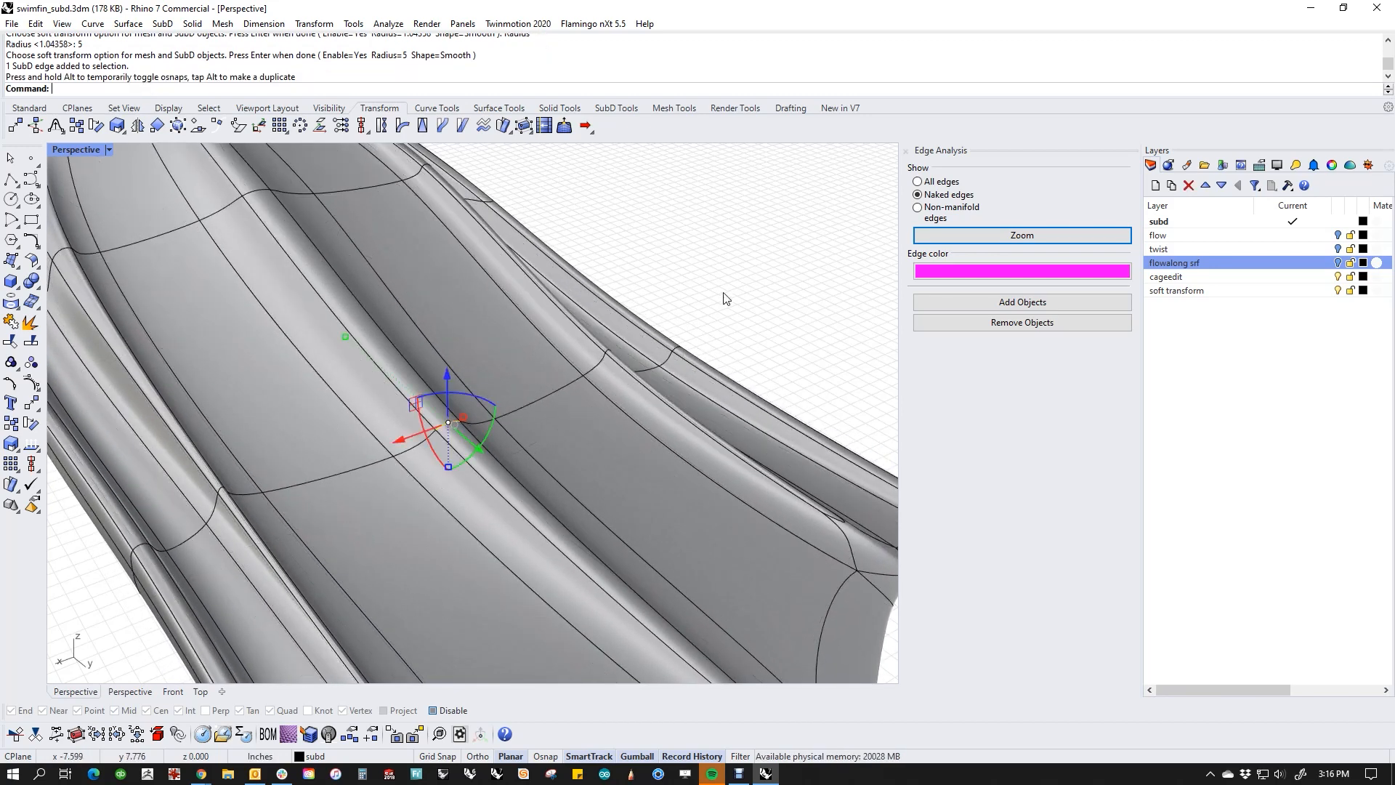
pyautogui.moveTo(448, 374); pyautogui.dragTo(462, 427)
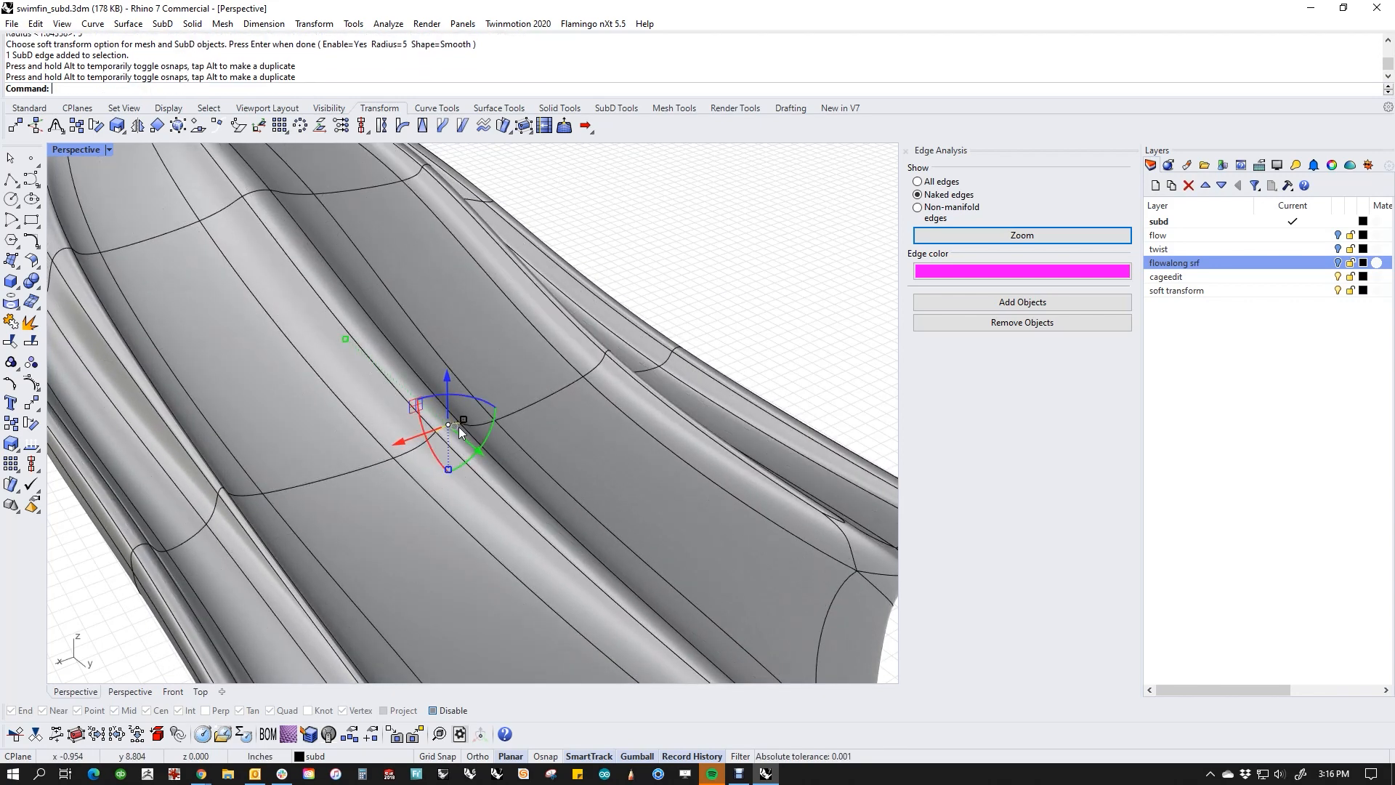
# Step: Try to scale the two SubD faces at the central ridge's blade tip along X with Soft Transform enabled
pyautogui.scroll(-6, 465, 435)
pyautogui.keyDown('shift'); pyautogui.moveTo(514, 496); pyautogui.dragTo(487, 448, button='right'); pyautogui.keyUp('shift')
pyautogui.scroll(8, 566, 509)
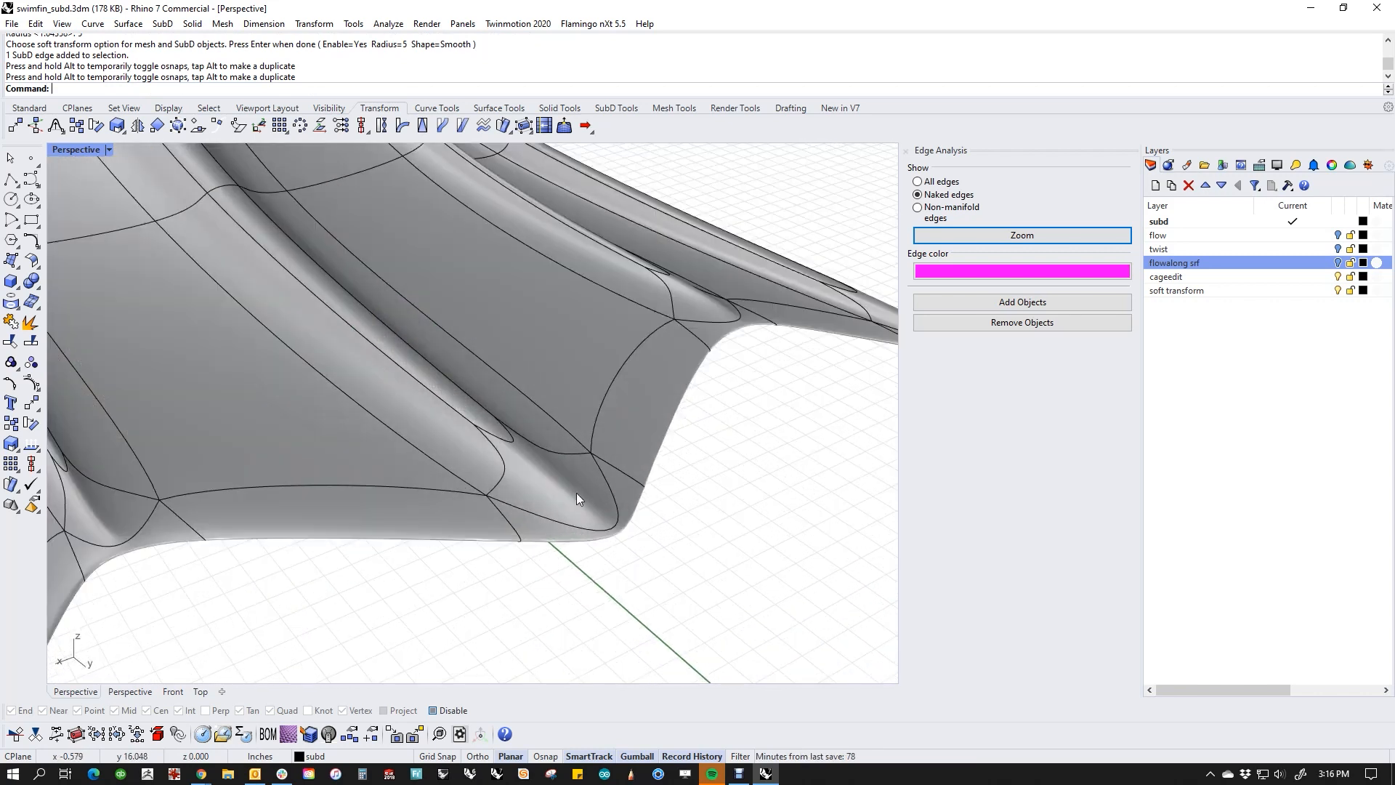
pyautogui.keyDown('ctrl'); pyautogui.keyDown('shift'); pyautogui.click(574, 520); pyautogui.keyUp('shift'); pyautogui.keyUp('ctrl')
pyautogui.keyDown('ctrl'); pyautogui.keyDown('shift'); pyautogui.click(542, 525); pyautogui.keyUp('shift'); pyautogui.keyUp('ctrl')
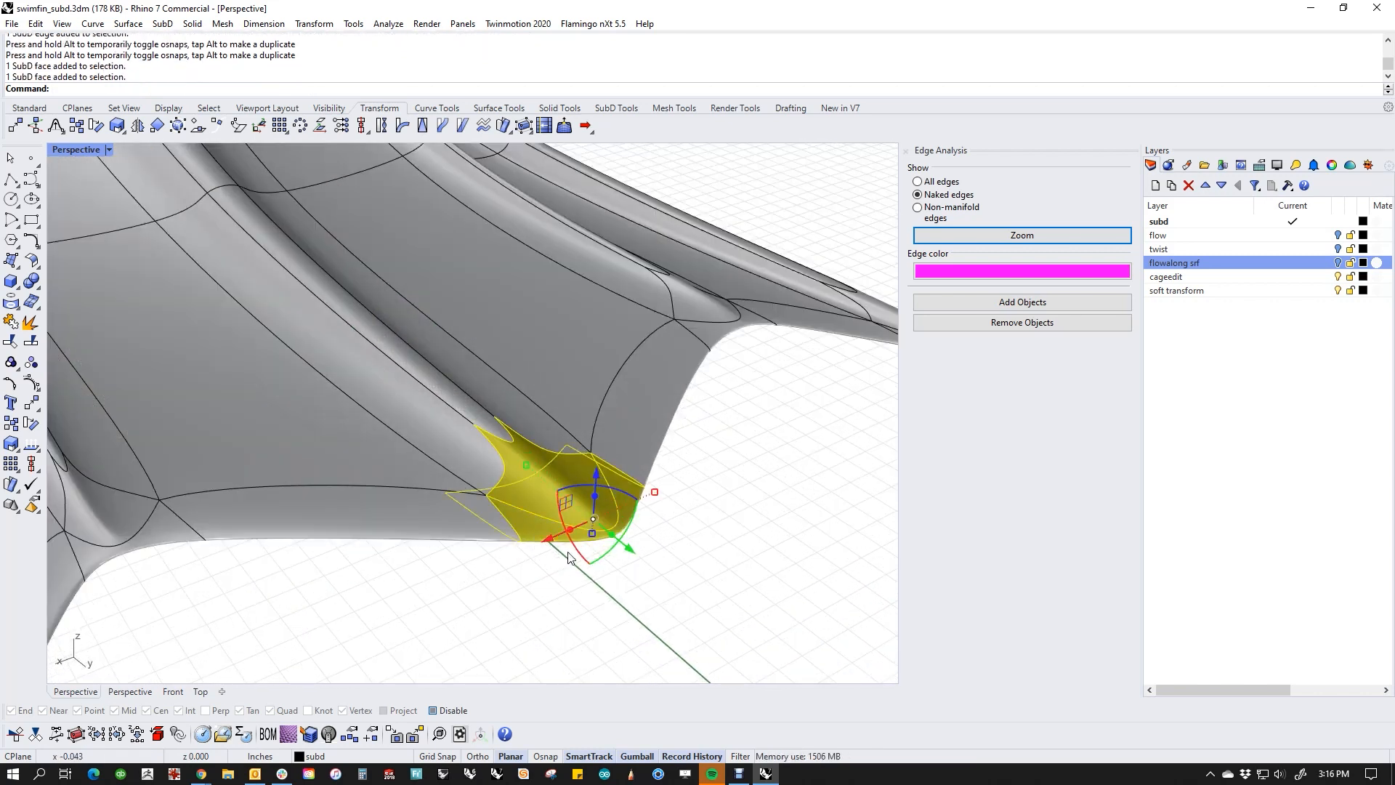
pyautogui.moveTo(656, 493)
pyautogui.mouseDown()
pyautogui.moveTo(628, 511)
pyautogui.moveTo(617, 501)
pyautogui.moveTo(663, 490)
pyautogui.moveTo(638, 501)
pyautogui.mouseUp()
pyautogui.hotkey('ctrl', 'z')
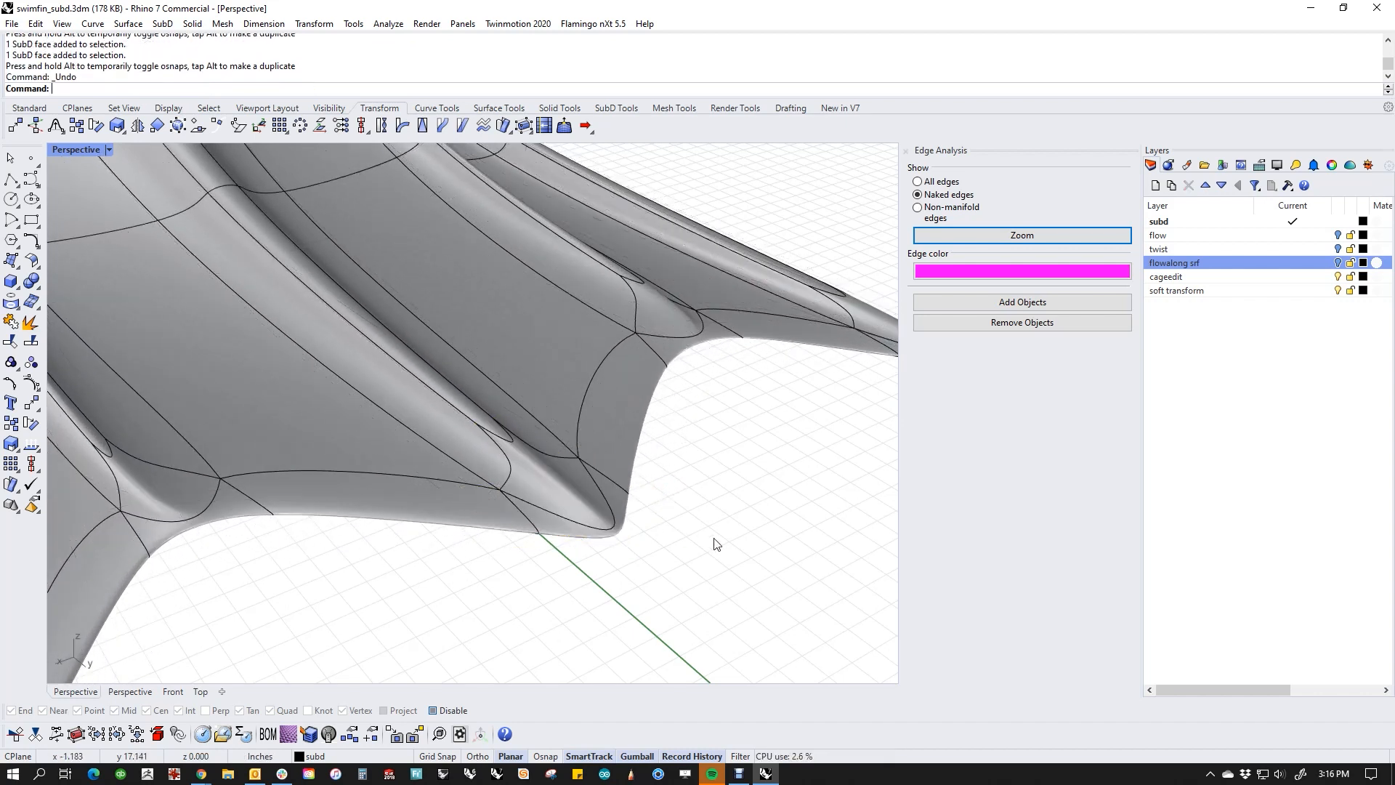
# Step: Turn off Soft Transform
pyautogui.click(564, 126)
pyautogui.click(368, 89)
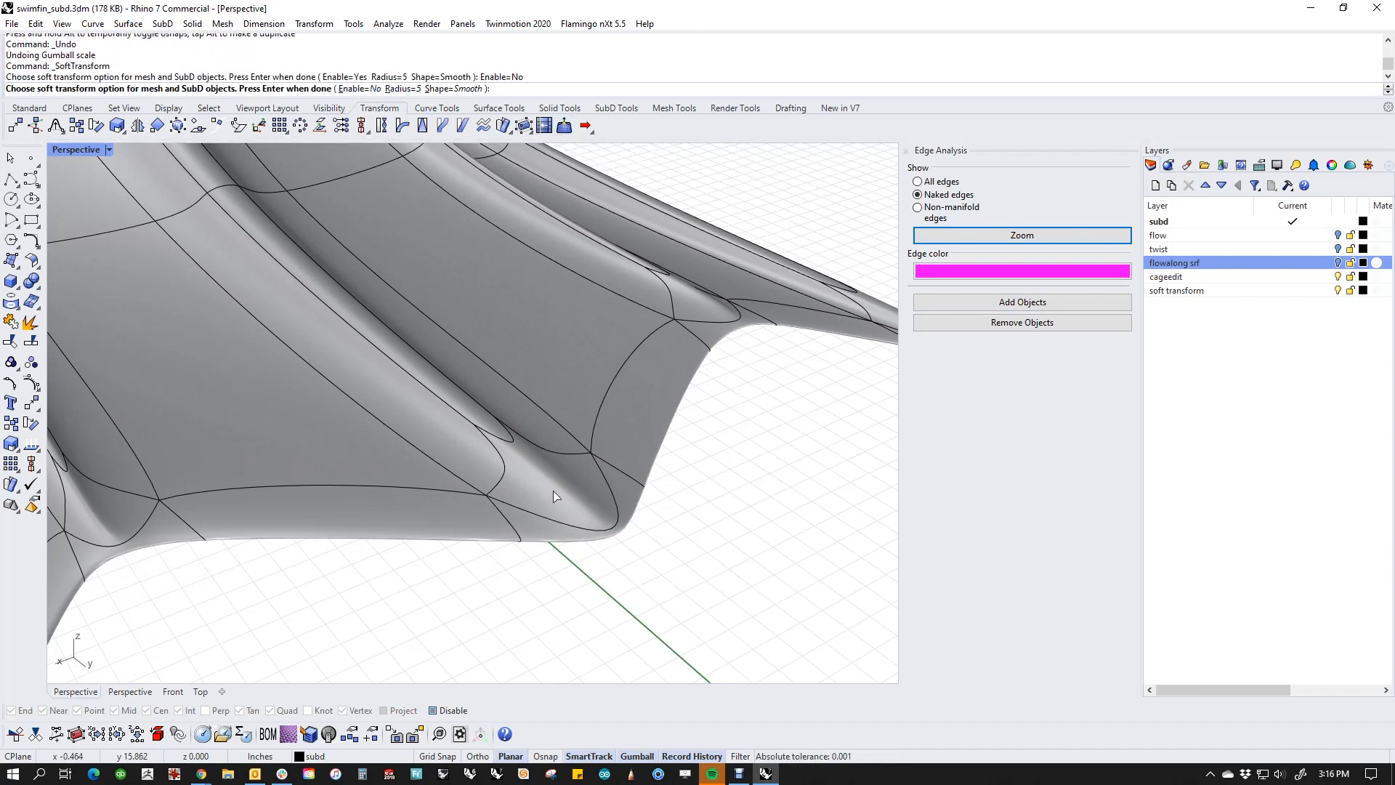
pyautogui.press('Return')
# Step: Scale the two SubD faces at the central ridge's blade tip inward along X, and deselect them
pyautogui.keyDown('ctrl'); pyautogui.keyDown('shift'); pyautogui.click(554, 499); pyautogui.keyUp('shift'); pyautogui.keyUp('ctrl')
pyautogui.keyDown('ctrl'); pyautogui.keyDown('shift'); pyautogui.click(594, 536); pyautogui.keyUp('shift'); pyautogui.keyUp('ctrl')
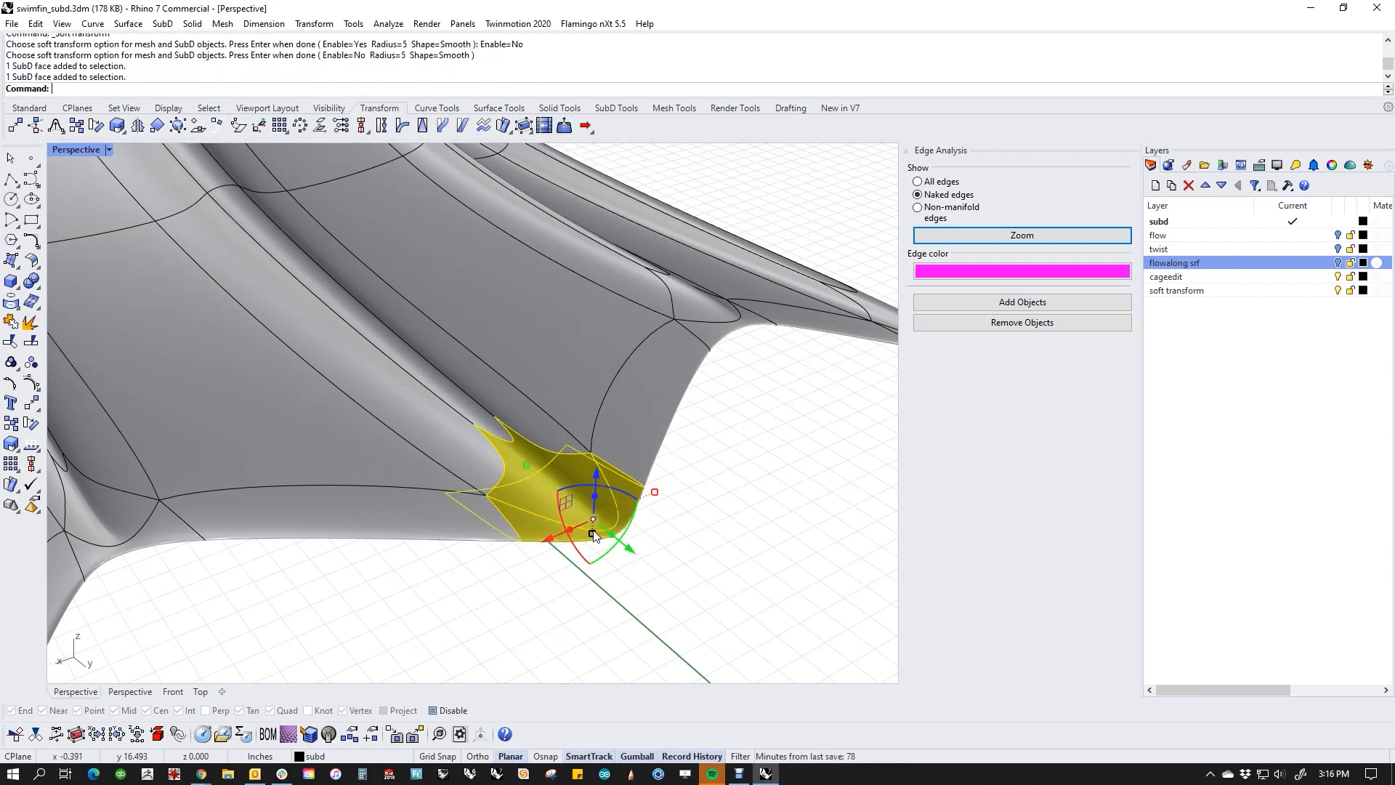
pyautogui.moveTo(654, 493)
pyautogui.mouseDown()
pyautogui.moveTo(627, 488)
pyautogui.moveTo(700, 465)
pyautogui.moveTo(641, 510)
pyautogui.moveTo(647, 499)
pyautogui.moveTo(629, 497)
pyautogui.mouseUp()
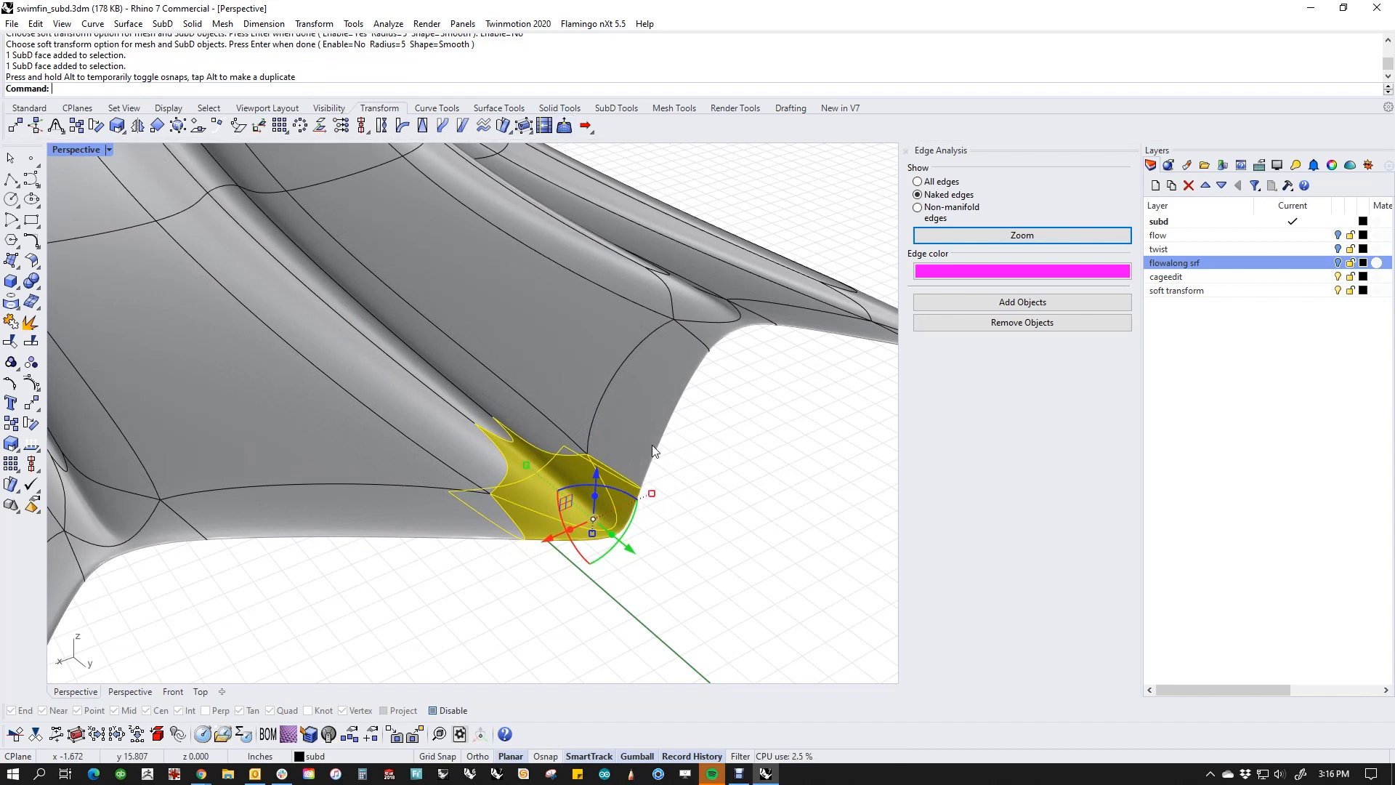
pyautogui.moveTo(652, 444); pyautogui.dragTo(714, 520, button='right')
pyautogui.press('Escape')
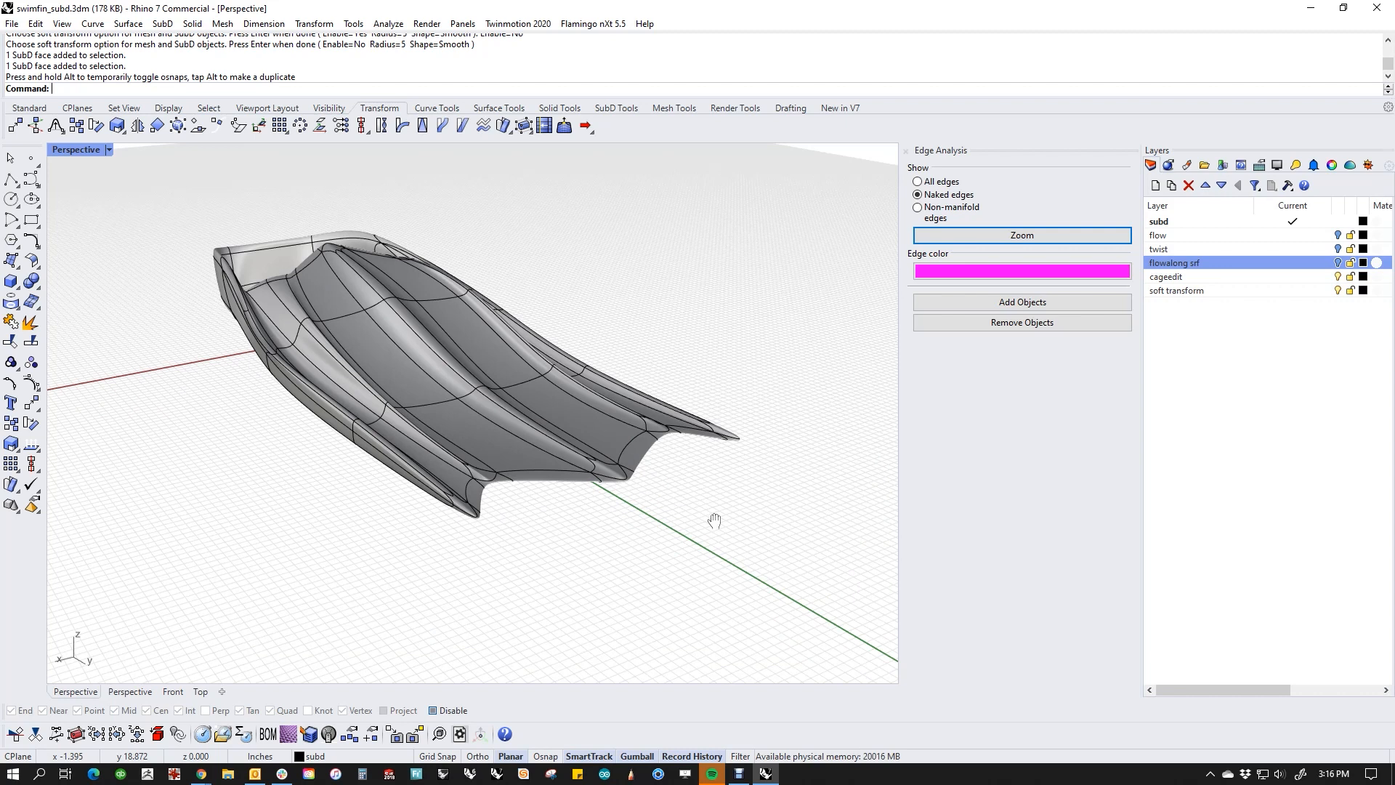
# Step: Switch the Perspective viewport to Rendered display mode and view the fin from its other side
pyautogui.moveTo(713, 497); pyautogui.dragTo(196, 267, button='right')
pyautogui.click(66, 150)
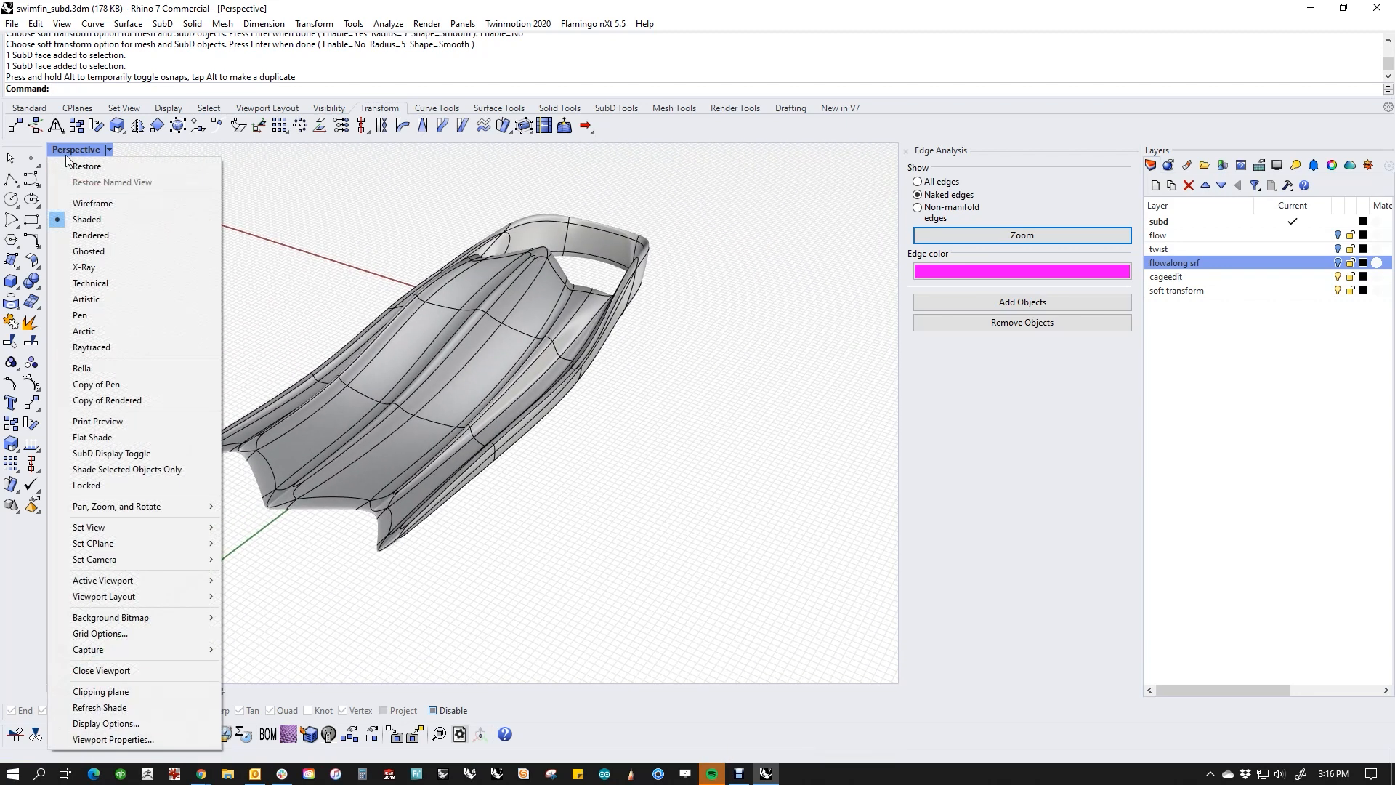
pyautogui.click(91, 234)
pyautogui.moveTo(536, 479); pyautogui.dragTo(523, 466, button='right')
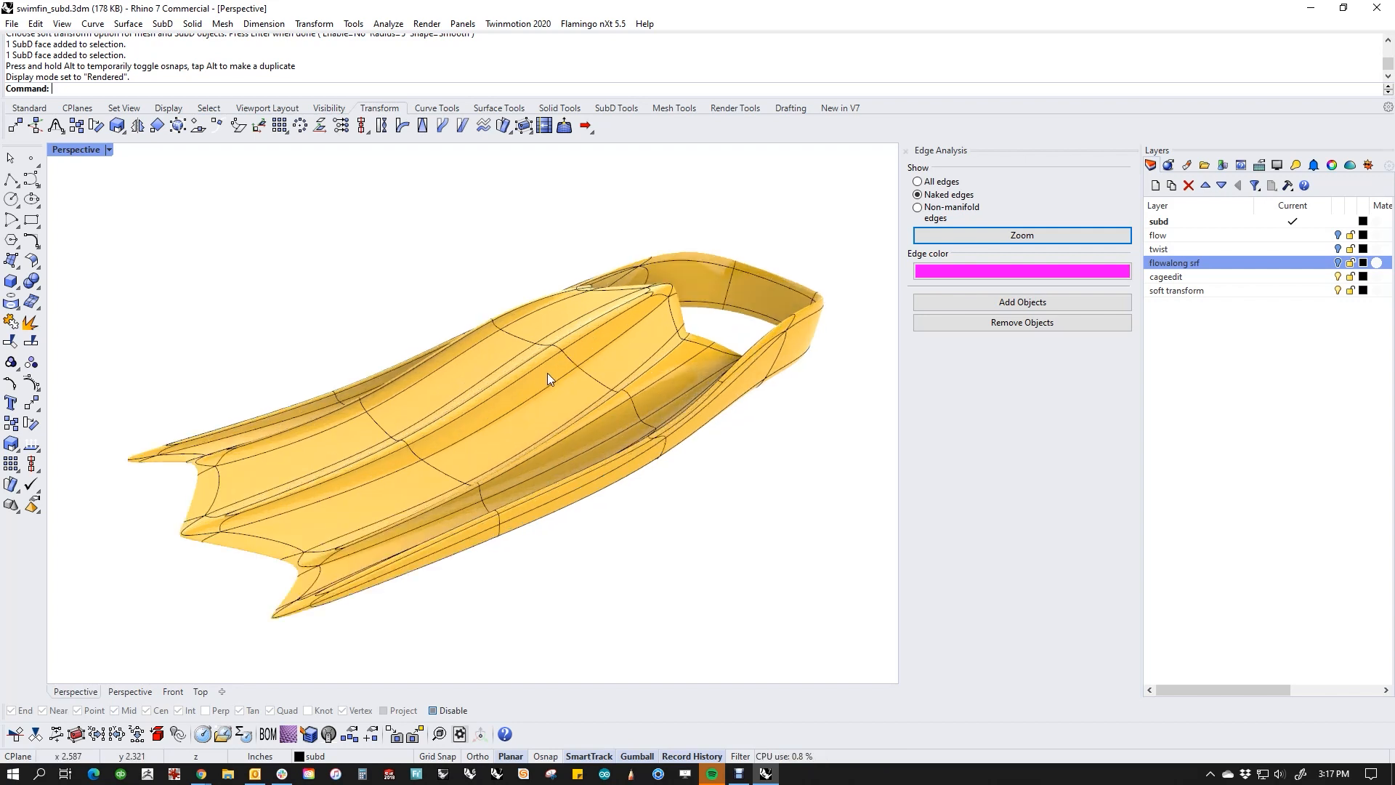
pyautogui.scroll(4, 669, 483)
pyautogui.moveTo(670, 471); pyautogui.dragTo(675, 499, button='right')
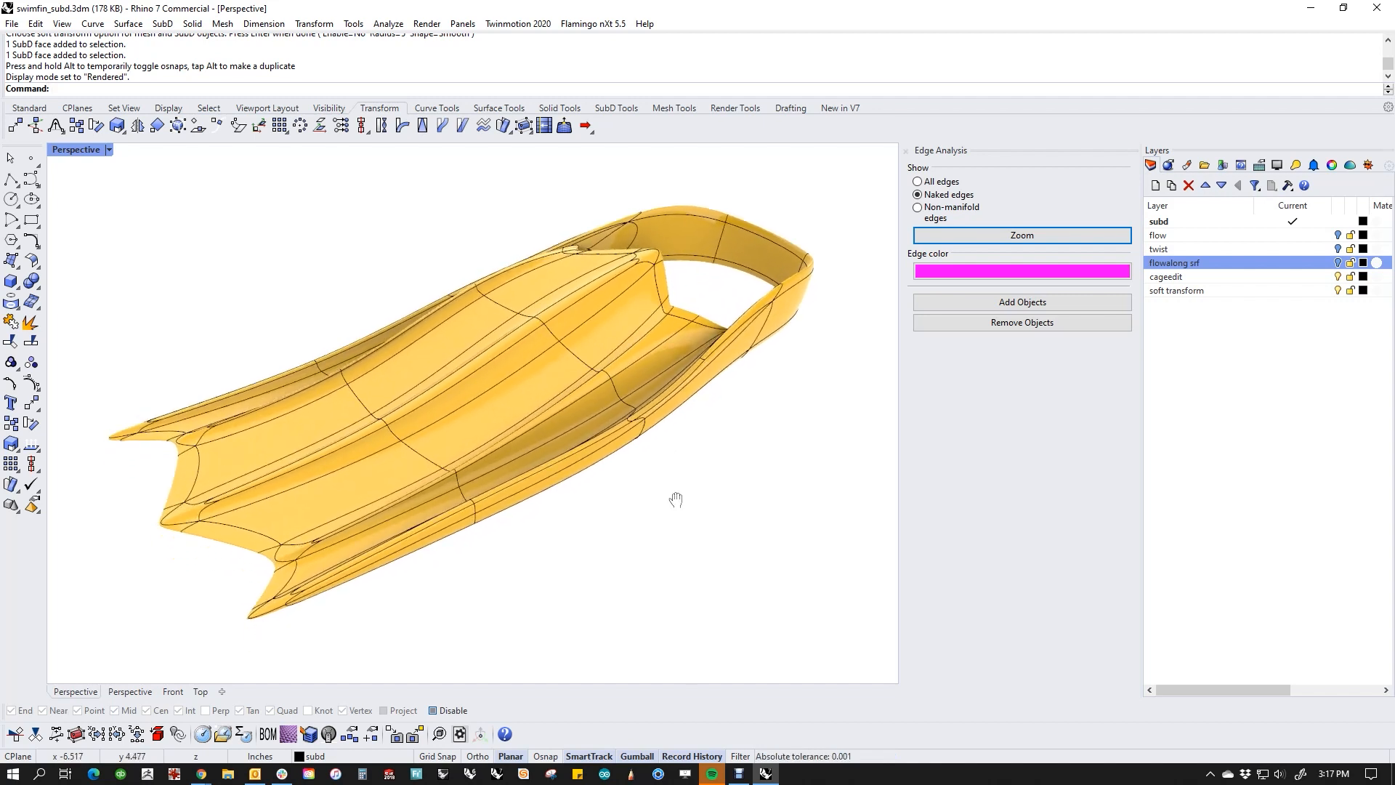